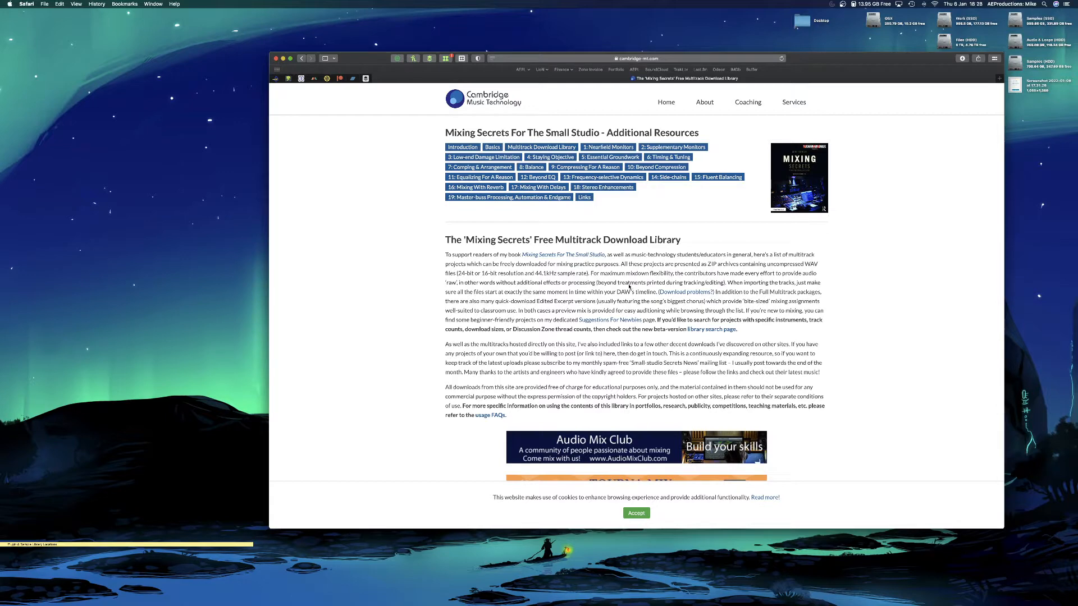
# Browse the project list of the 'Mixing Secrets' Free Multitrack Download Library.
pyautogui.scroll(-1, 626, 286)
pyautogui.scroll(1, 621, 285)
pyautogui.scroll(1, 617, 285)
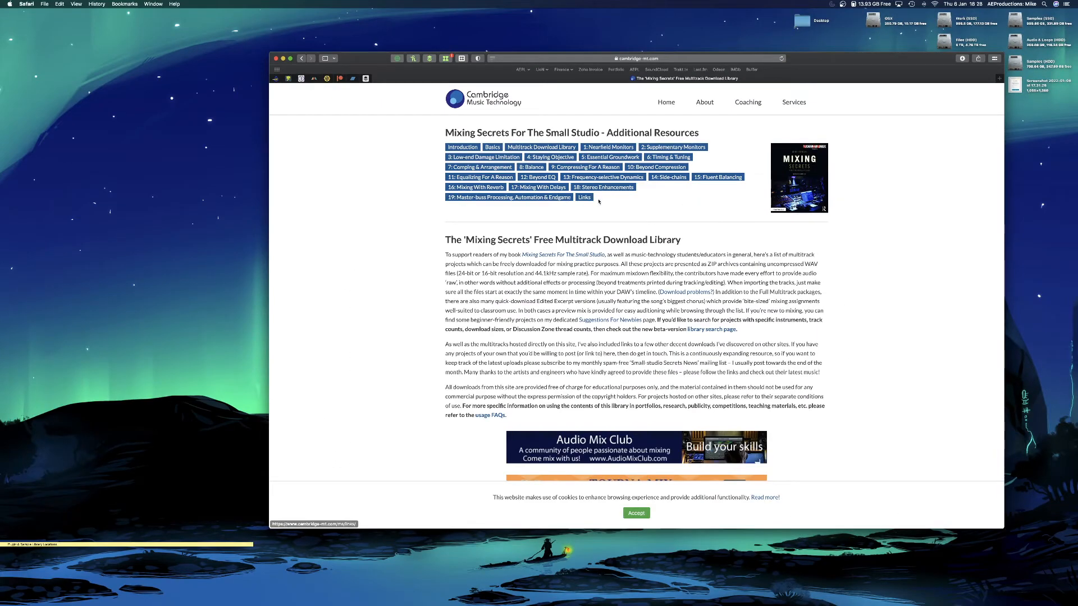
pyautogui.scroll(-15, 597, 201)
pyautogui.scroll(-20, 598, 201)
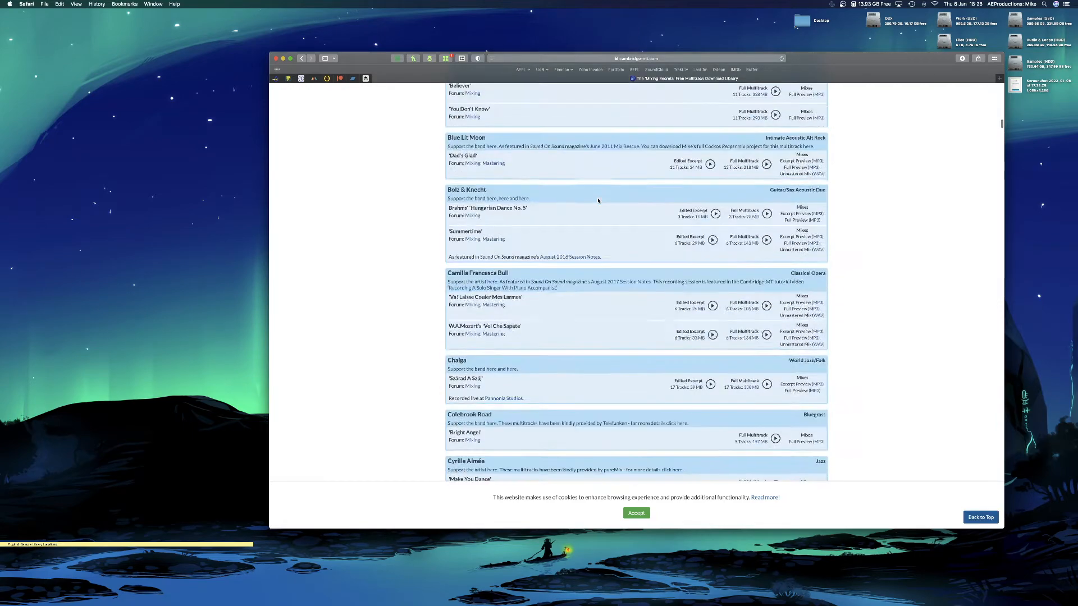
pyautogui.scroll(10, 706, 237)
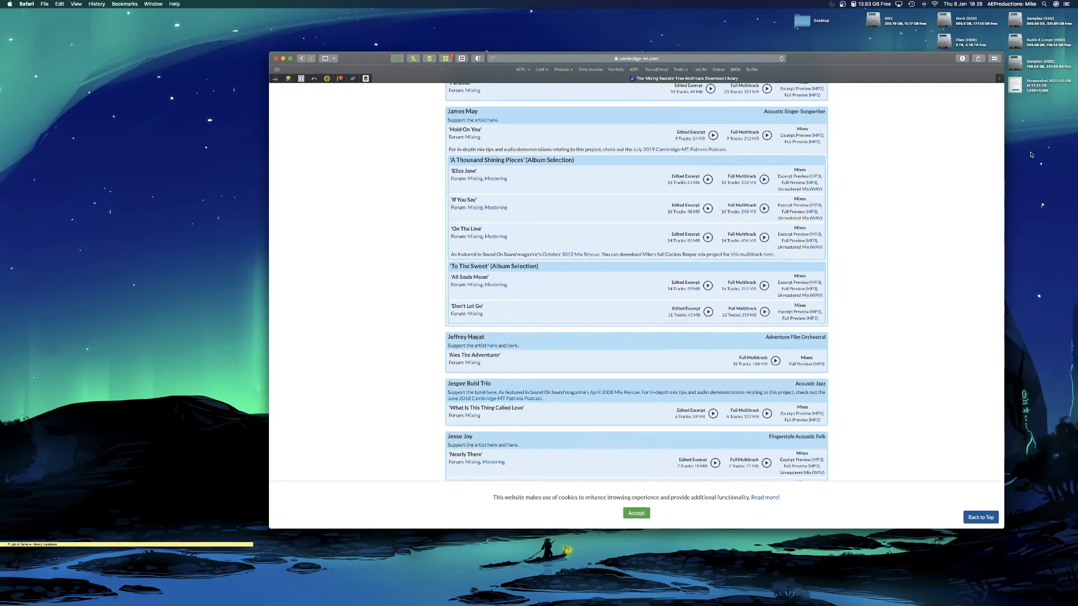
# Search the page for "get o" to locate the Magician's Nephew song 'Get Out Of Bed'.
pyautogui.press('super+f')
pyautogui.write('mag')
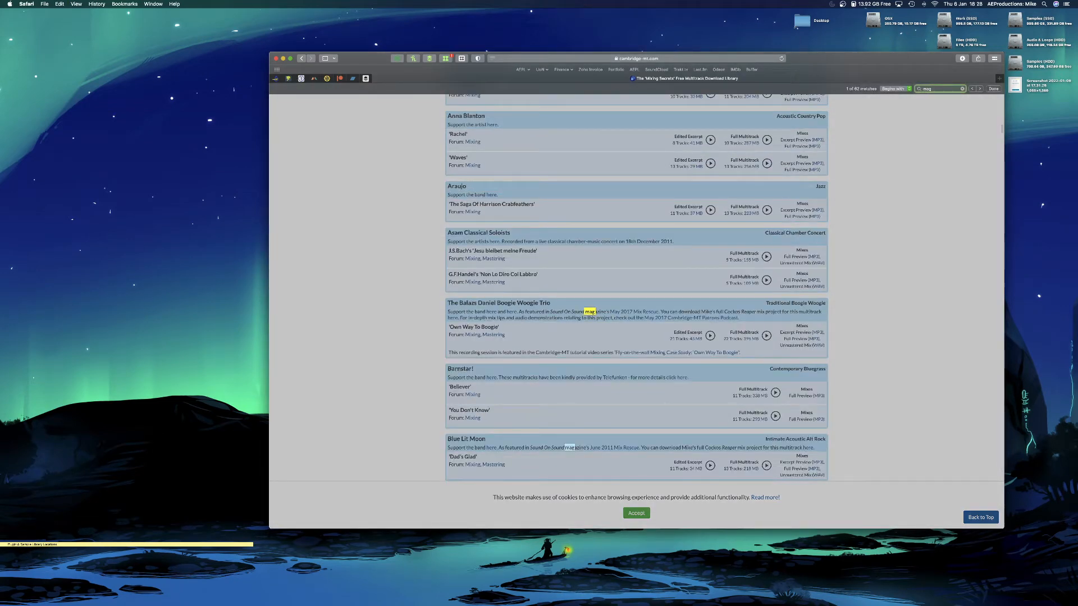
pyautogui.press('BackSpace')
pyautogui.press('BackSpace')
pyautogui.press('BackSpace')
pyautogui.write('get o')
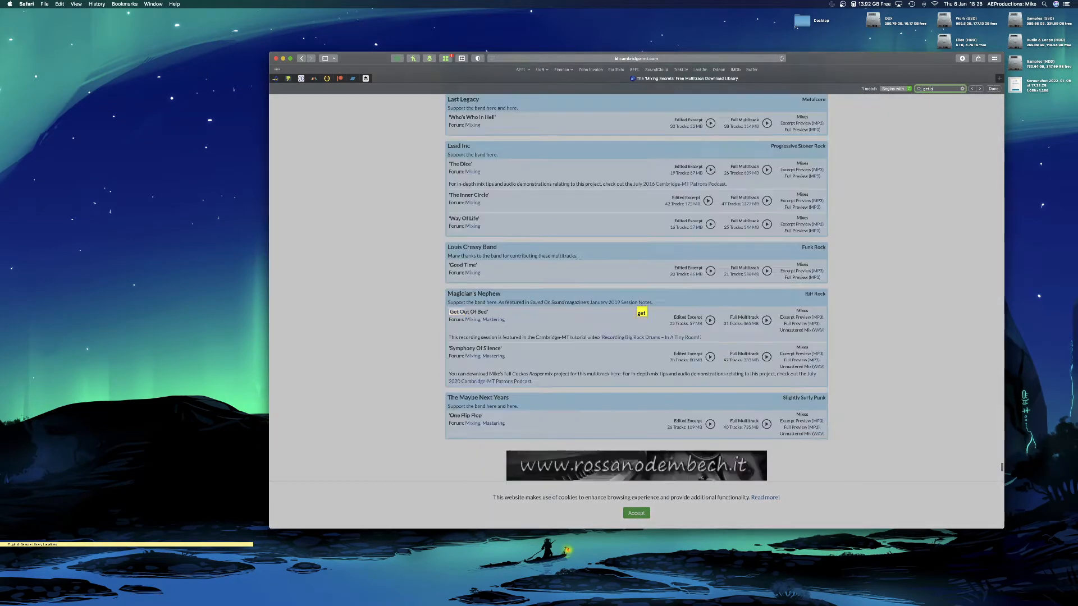
pyautogui.press('Escape')
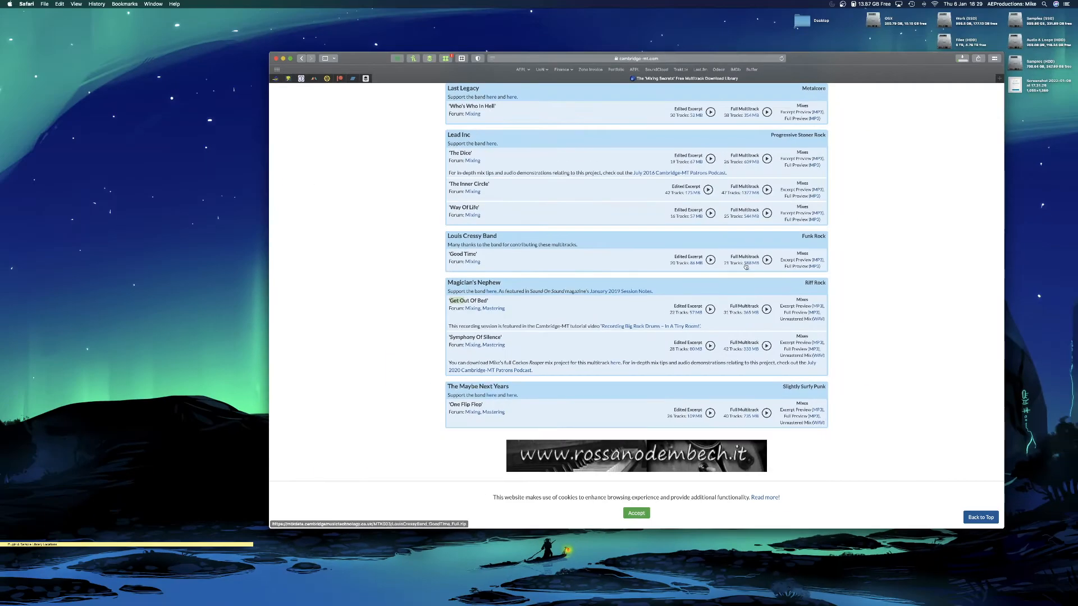
# Look through the multitrack listings and the genre categories for browsing all projects.
pyautogui.scroll(-15, 743, 280)
pyautogui.scroll(20, 743, 275)
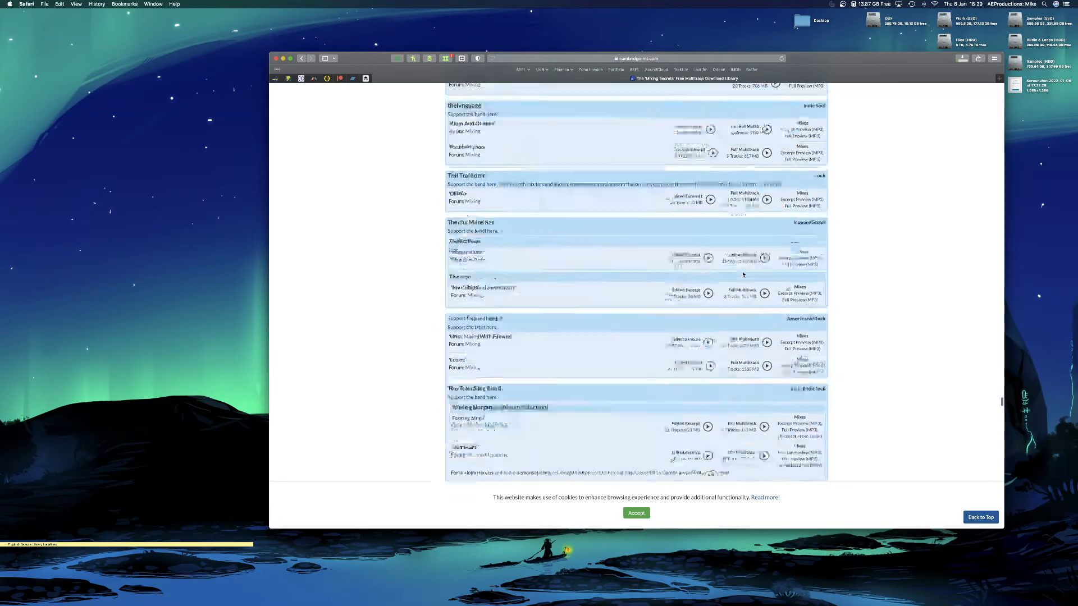
pyautogui.scroll(20, 745, 270)
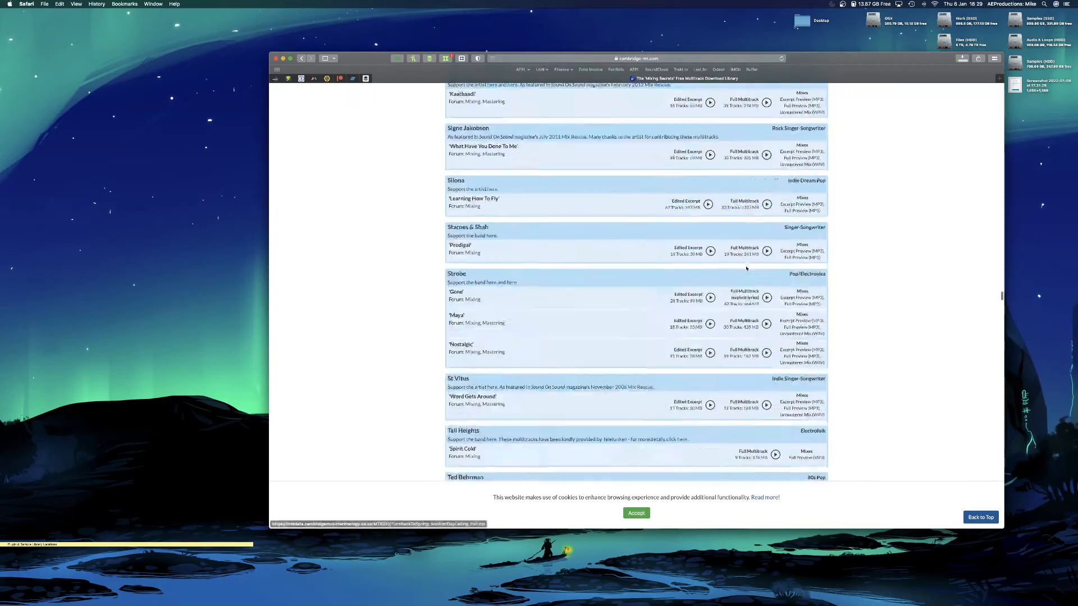
pyautogui.scroll(20, 747, 268)
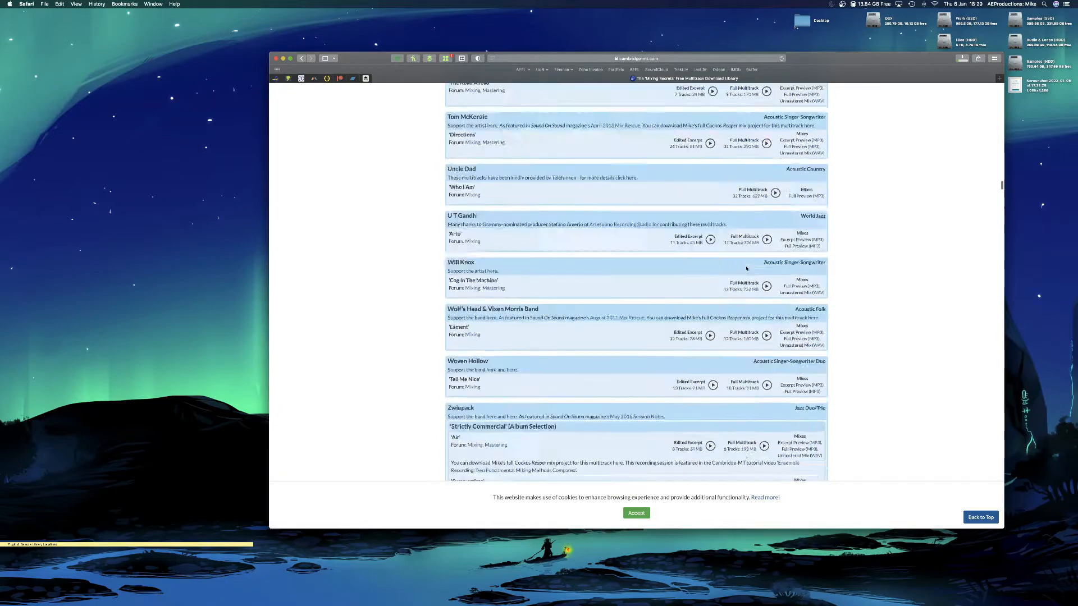
pyautogui.scroll(20, 746, 269)
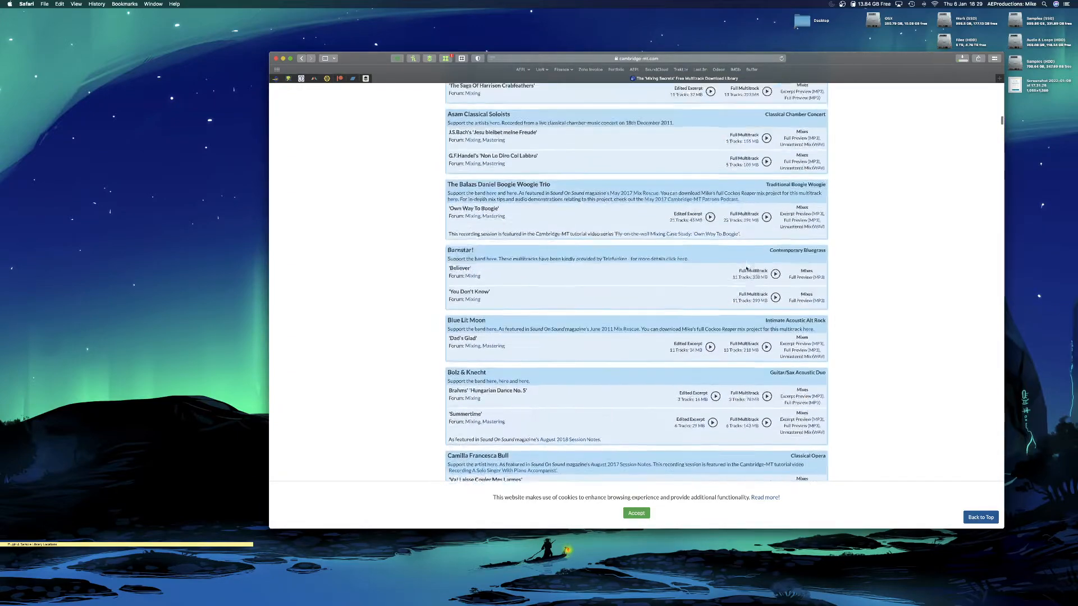
pyautogui.scroll(-2, 745, 268)
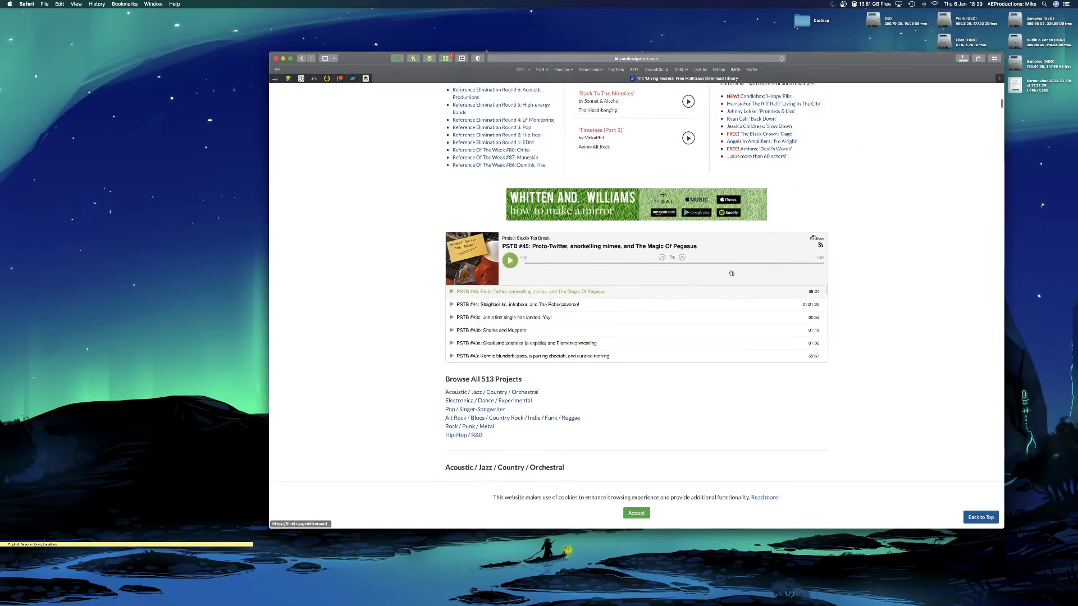
pyautogui.scroll(-2, 731, 271)
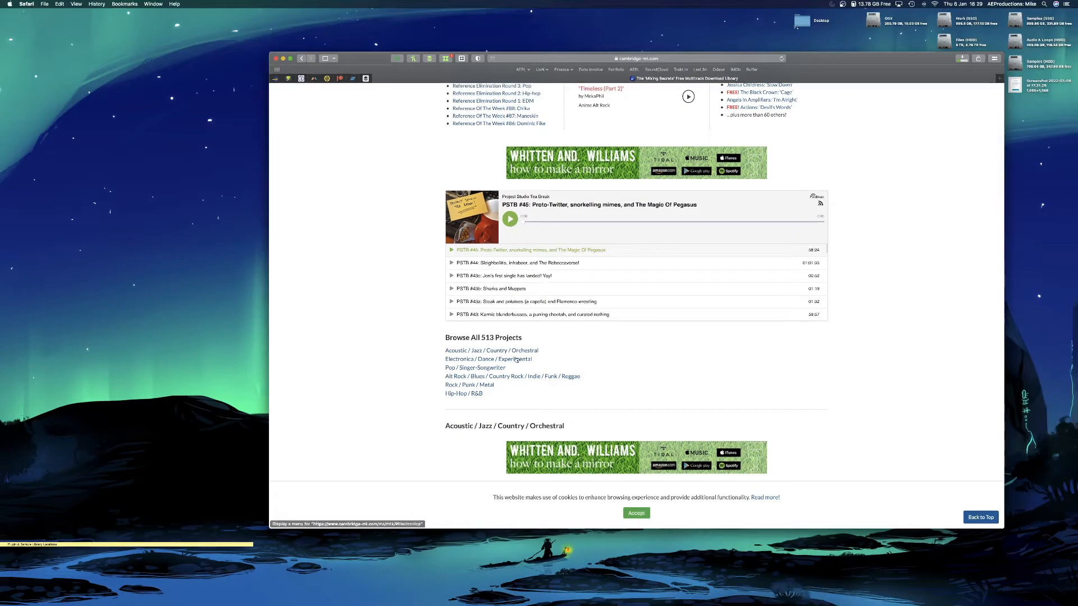
# Check the download progress of MagiciansNephew_GetOutOfBed_Full.zip and look over more of the acoustic projects.
pyautogui.click(962, 58)
pyautogui.click(1010, 74)
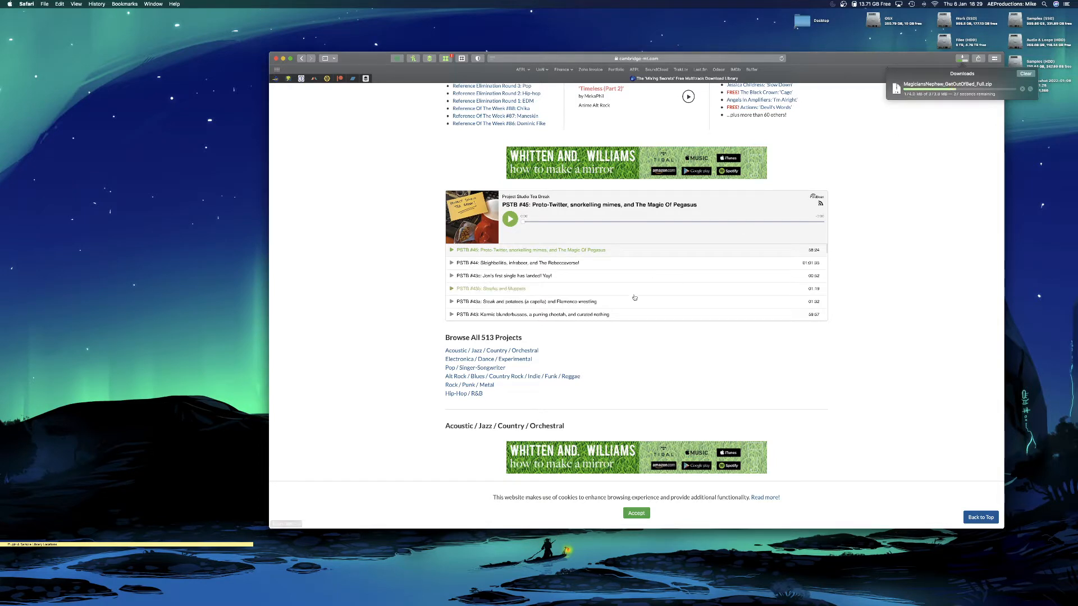
pyautogui.scroll(-8, 618, 306)
pyautogui.scroll(-10, 745, 396)
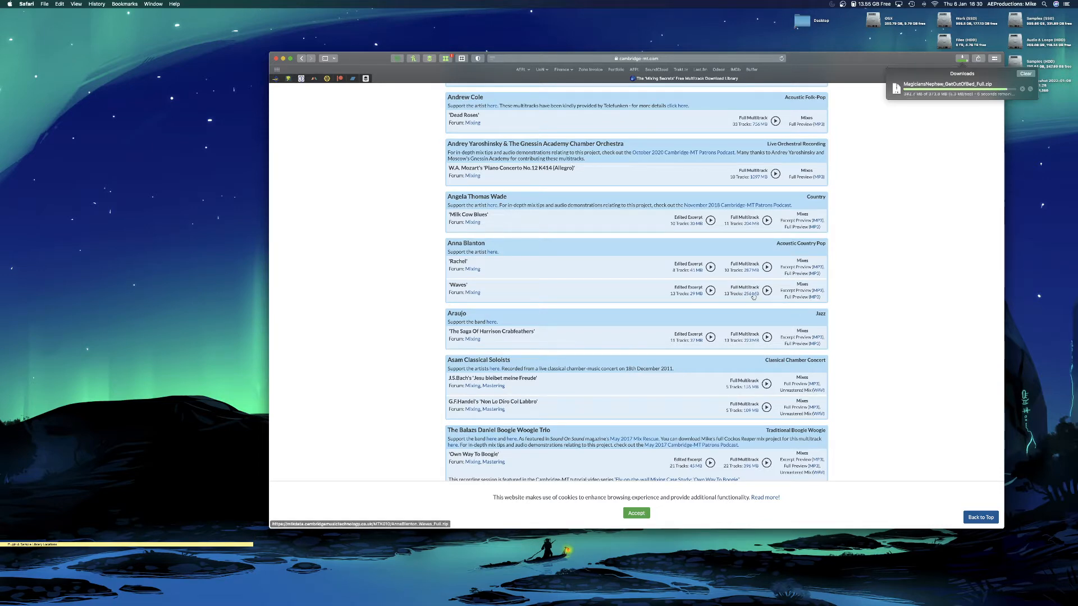
pyautogui.scroll(15, 753, 296)
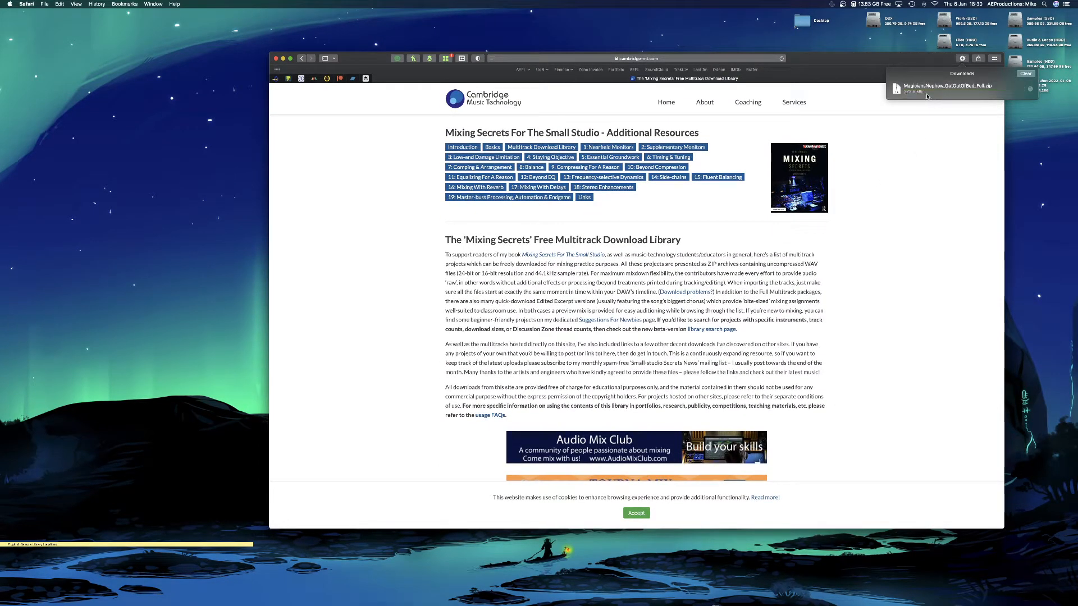
# Reveal the downloaded MagiciansNephew_GetOutOfBed_Full.zip in Finder and quit Safari.
pyautogui.click(1030, 90)
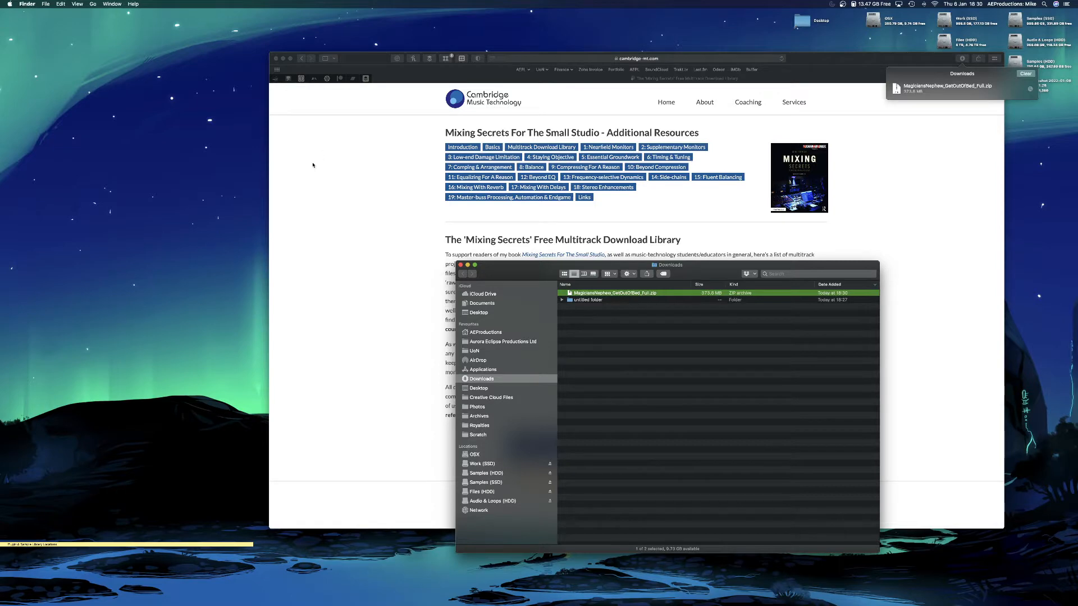
pyautogui.click(330, 198)
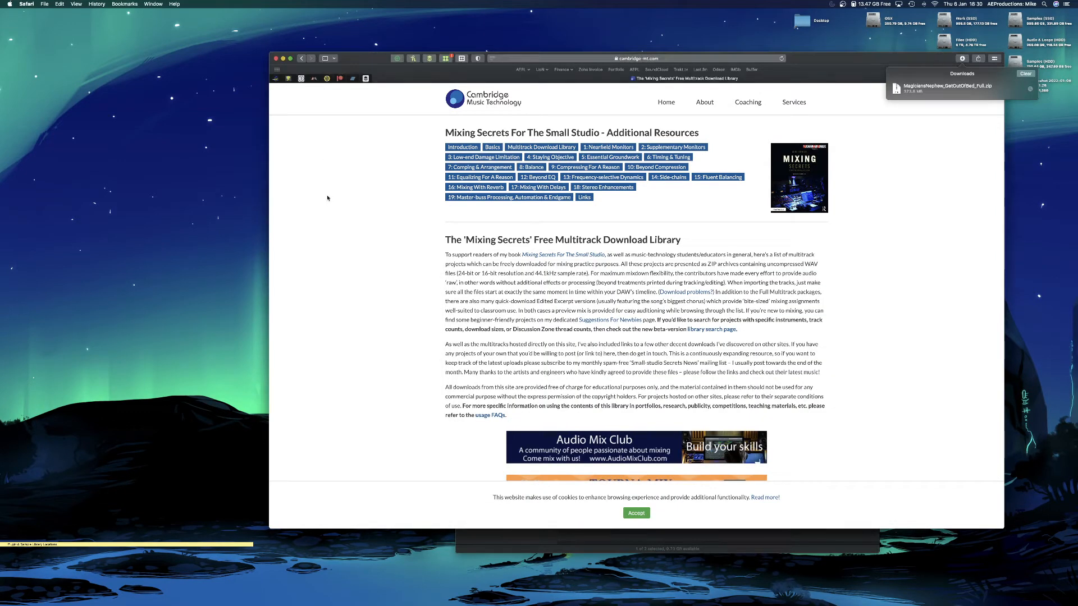
pyautogui.press('super+q')
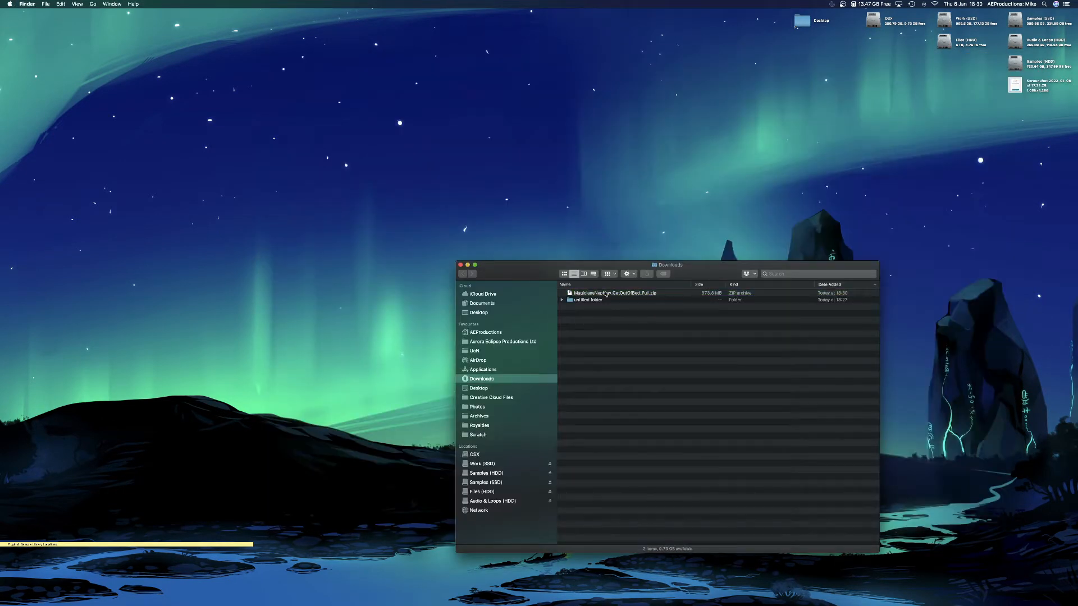
# Extract the downloaded zip archive and open the MagiciansNephew_GetOutOfBed_Full folder.
pyautogui.click(605, 293)
pyautogui.doubleClick(605, 293)
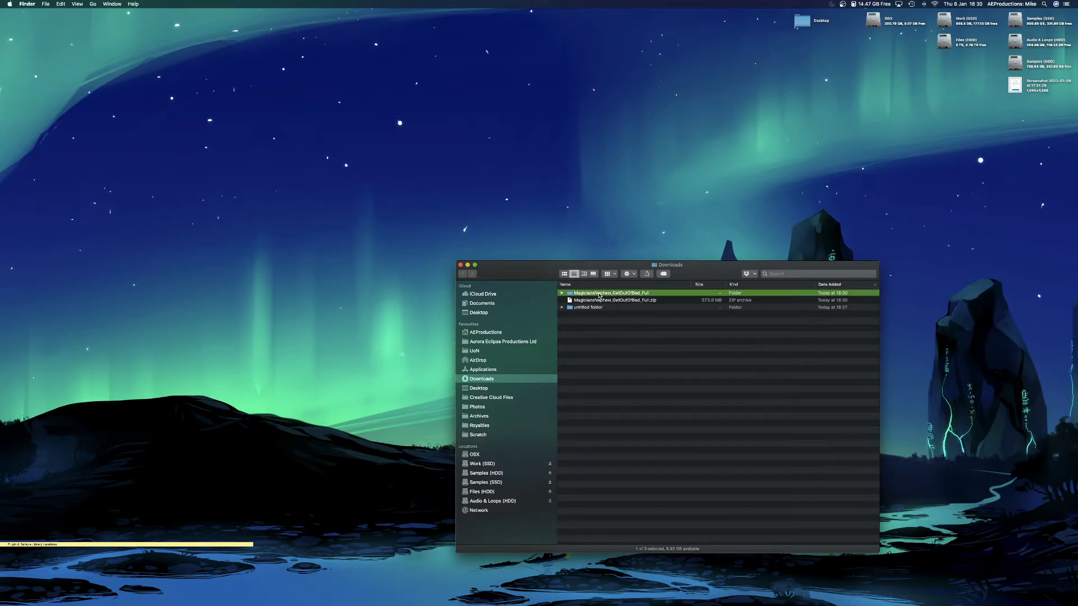
pyautogui.doubleClick(600, 293)
pyautogui.moveTo(518, 276); pyautogui.dragTo(444, 161)
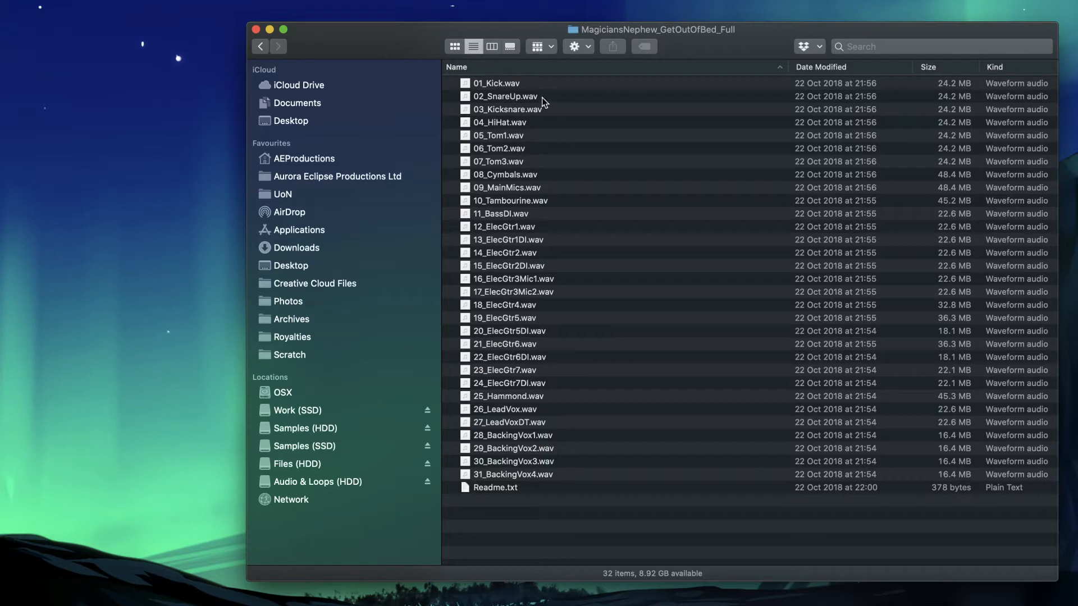
# Highlight the drum and percussion files 01_Kick.wav to 10_Tambourine.wav, followed by 11_BassDI.wav.
pyautogui.click(517, 86)
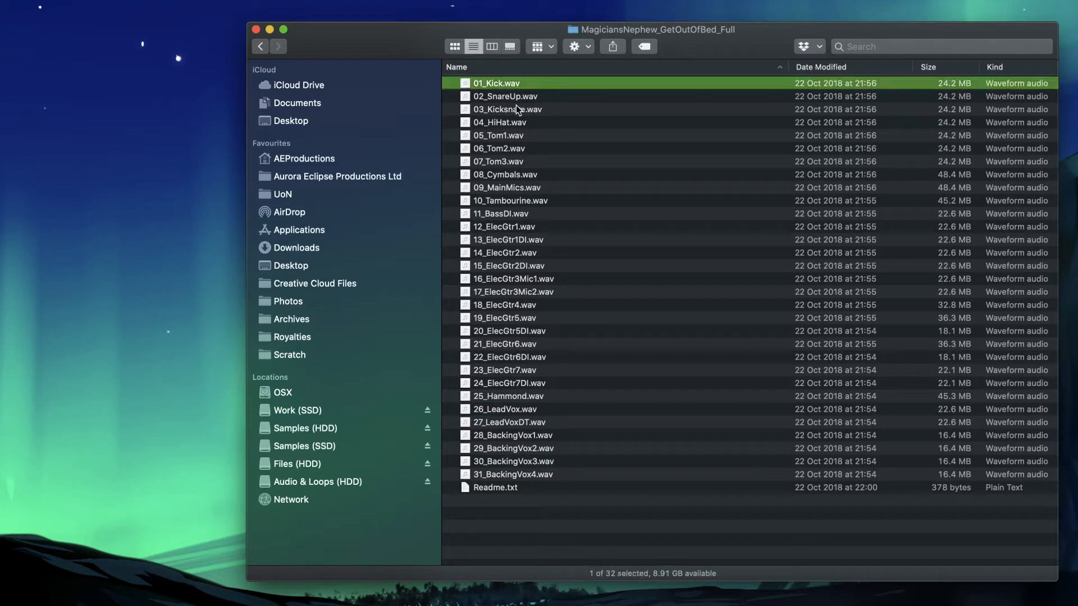
pyautogui.keyDown('shift'); pyautogui.click(519, 188); pyautogui.keyUp('shift')
pyautogui.keyDown('shift'); pyautogui.click(512, 197); pyautogui.keyUp('shift')
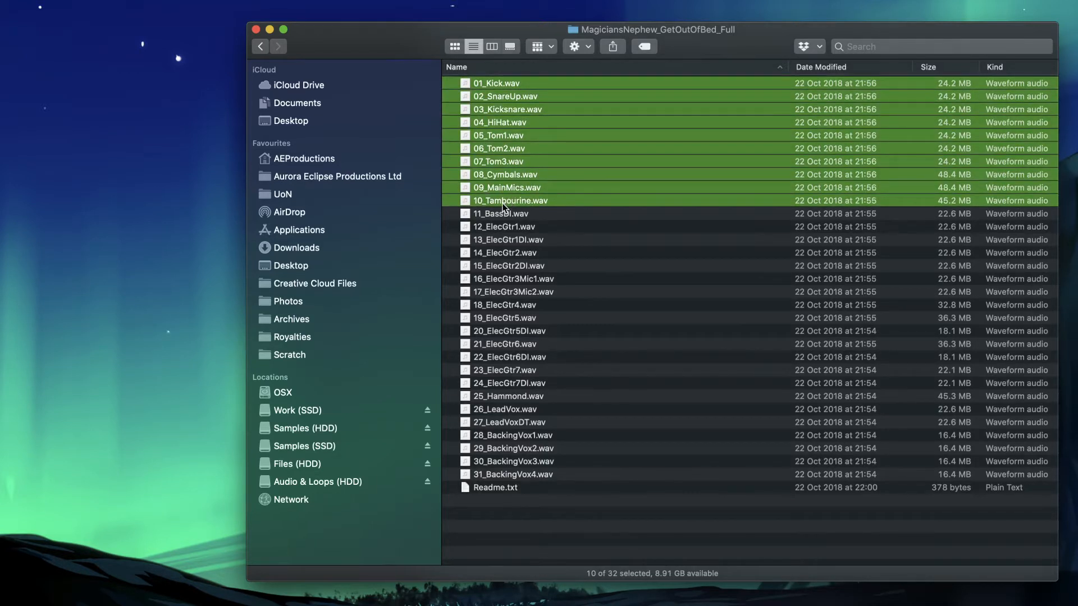
pyautogui.click(503, 204)
pyautogui.click(504, 214)
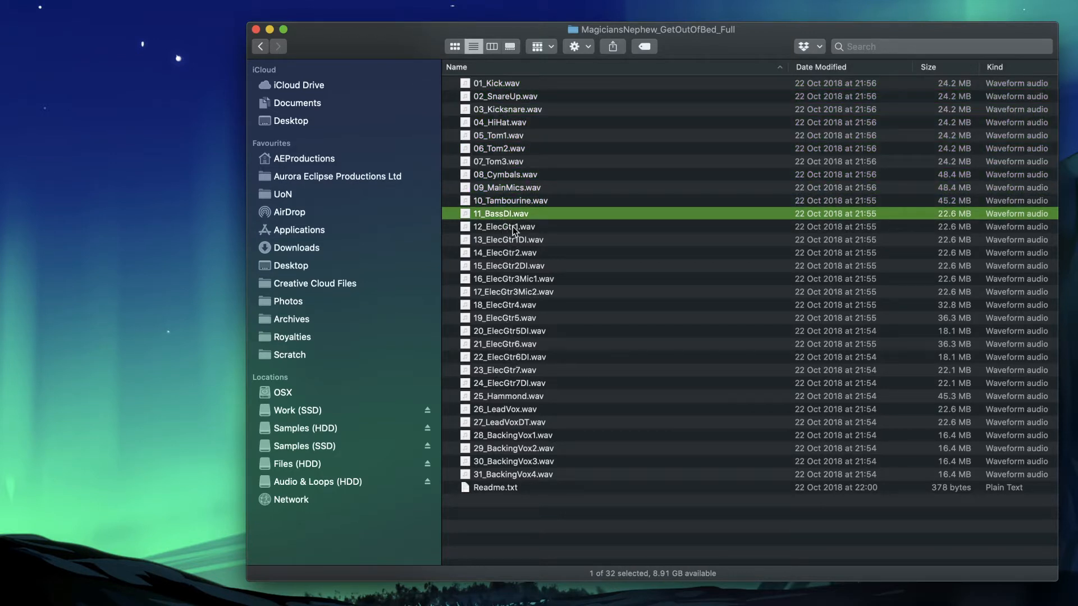
# Highlight the electric guitar files 12 to 24, the Hammond file, and the lead and backing vocal files 26 to 31.
pyautogui.click(513, 227)
pyautogui.keyDown('shift'); pyautogui.click(506, 383); pyautogui.keyUp('shift')
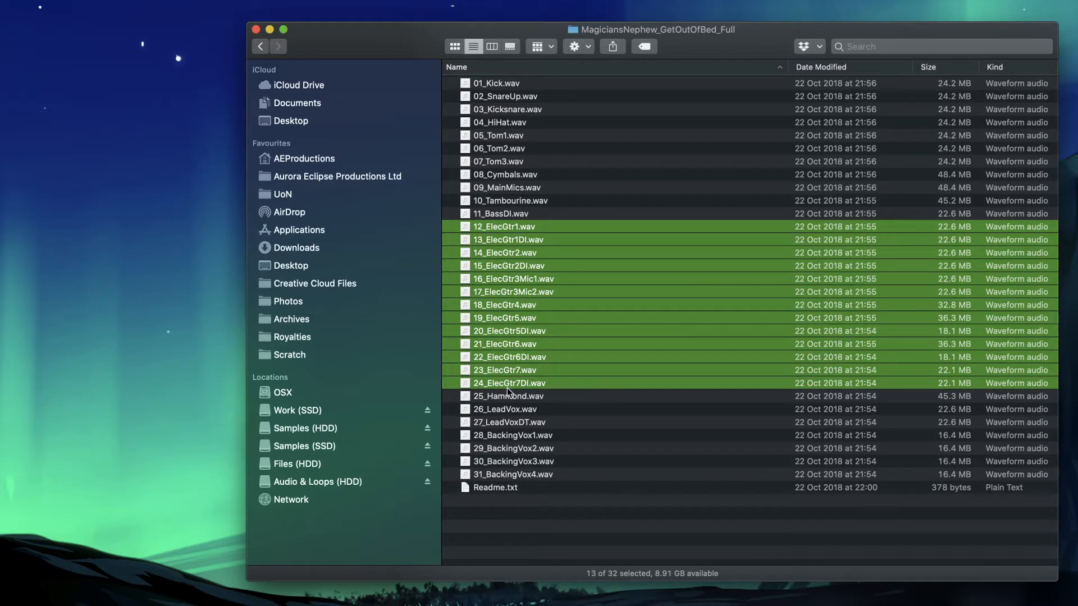
pyautogui.click(508, 397)
pyautogui.click(517, 409)
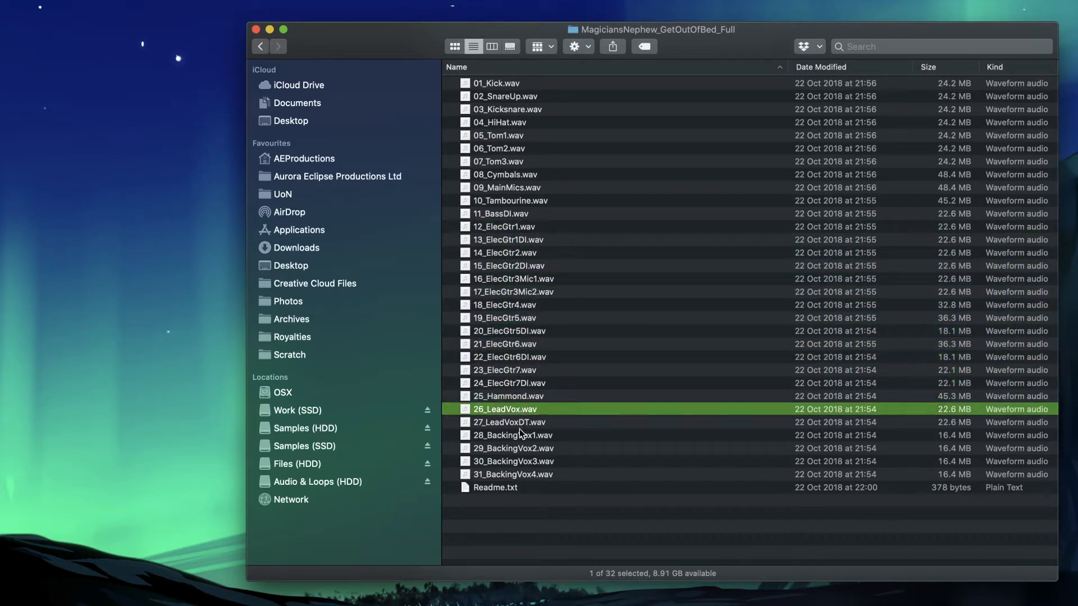
pyautogui.keyDown('shift'); pyautogui.click(500, 470); pyautogui.keyUp('shift')
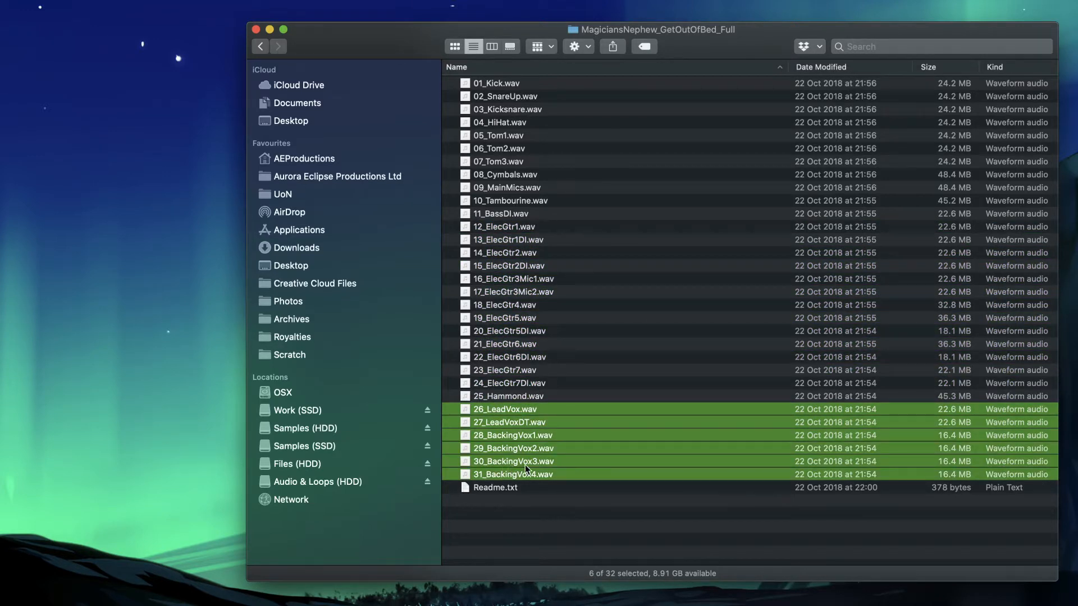
pyautogui.click(540, 506)
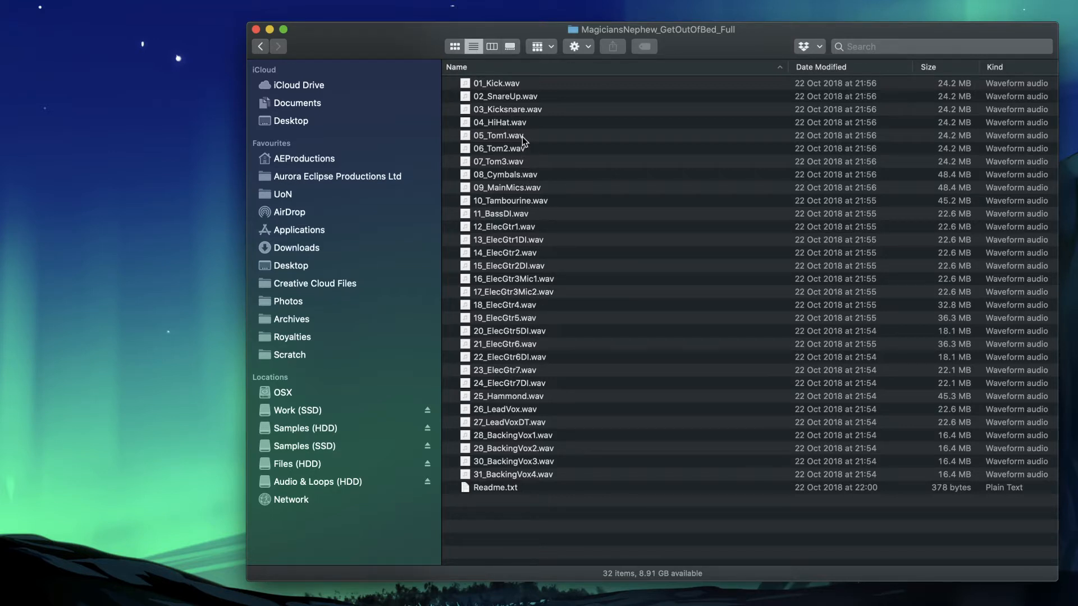
# Preview the audio of 11_BassDI.wav, skipping to parts further into the recording, and close the preview.
pyautogui.click(519, 221)
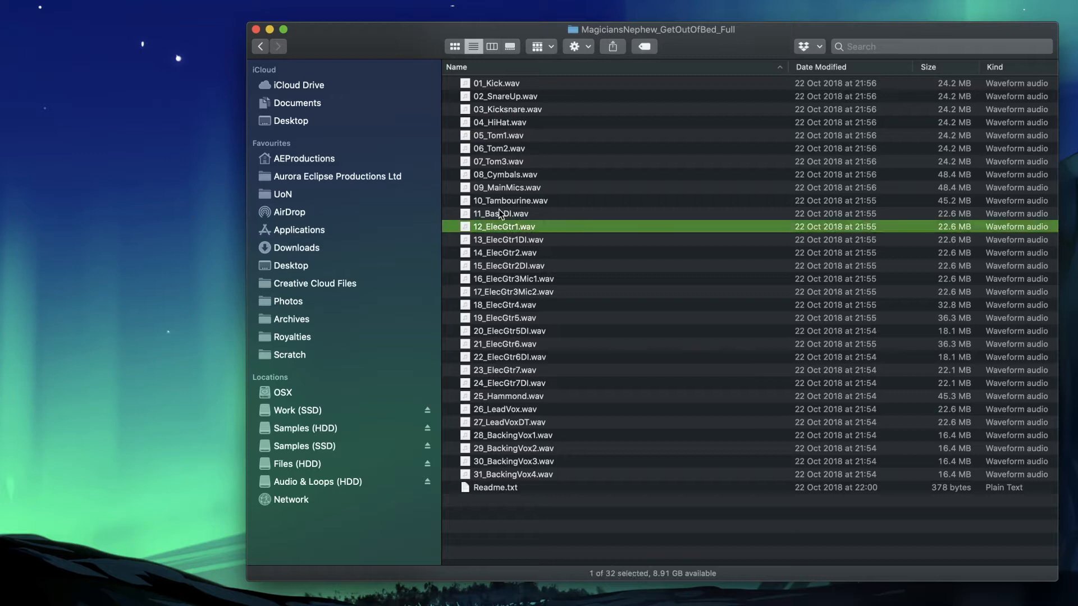
pyautogui.click(499, 211)
pyautogui.press('space')
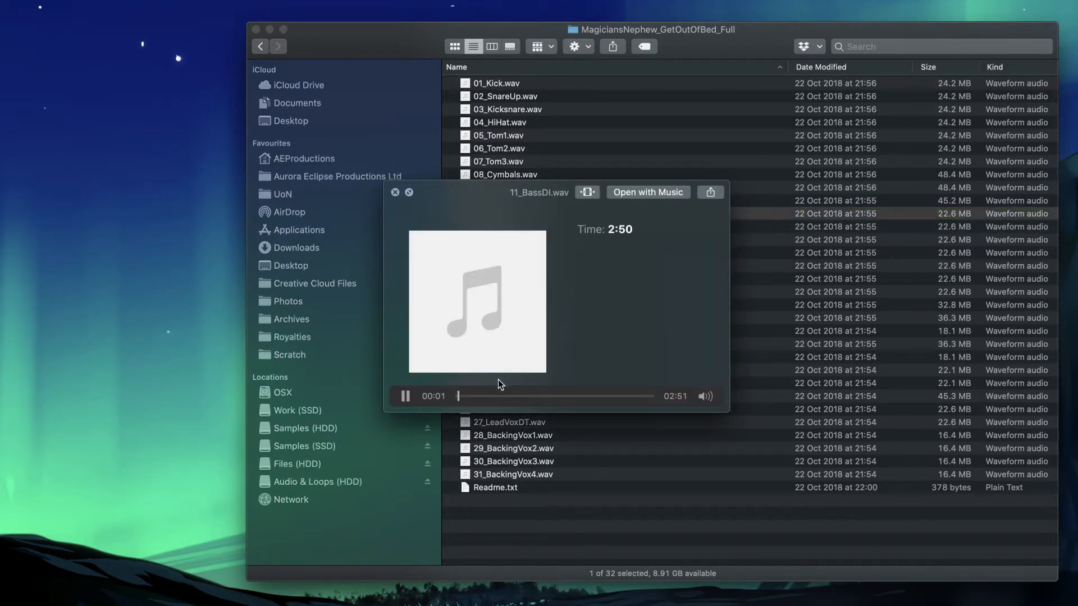
pyautogui.click(540, 396)
pyautogui.click(578, 396)
pyautogui.press('space')
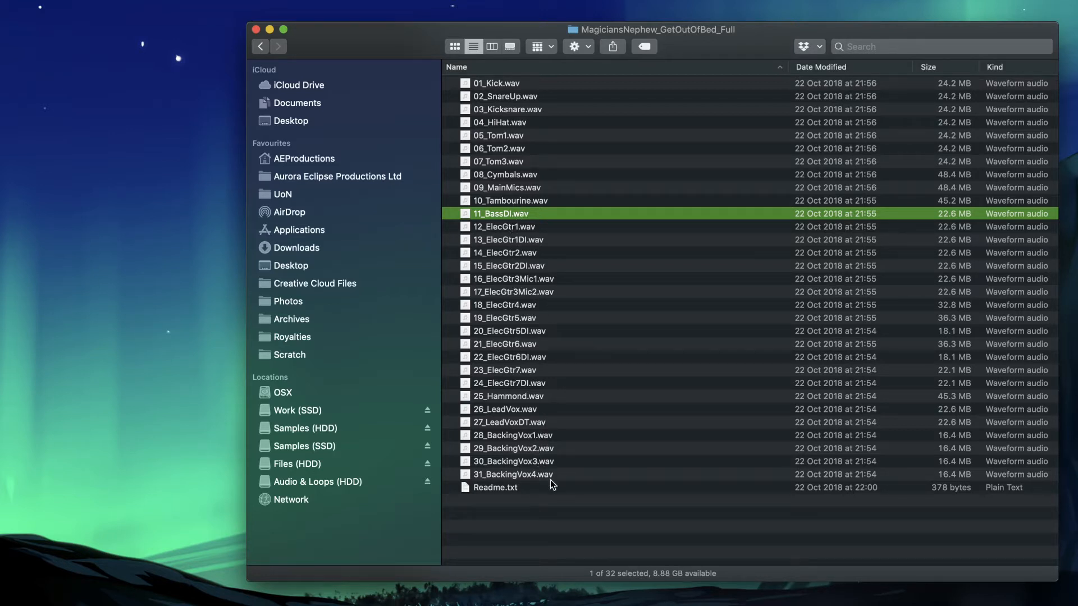
# Preview Readme.txt to read the multitrack's usage terms, file format and tempo.
pyautogui.click(513, 488)
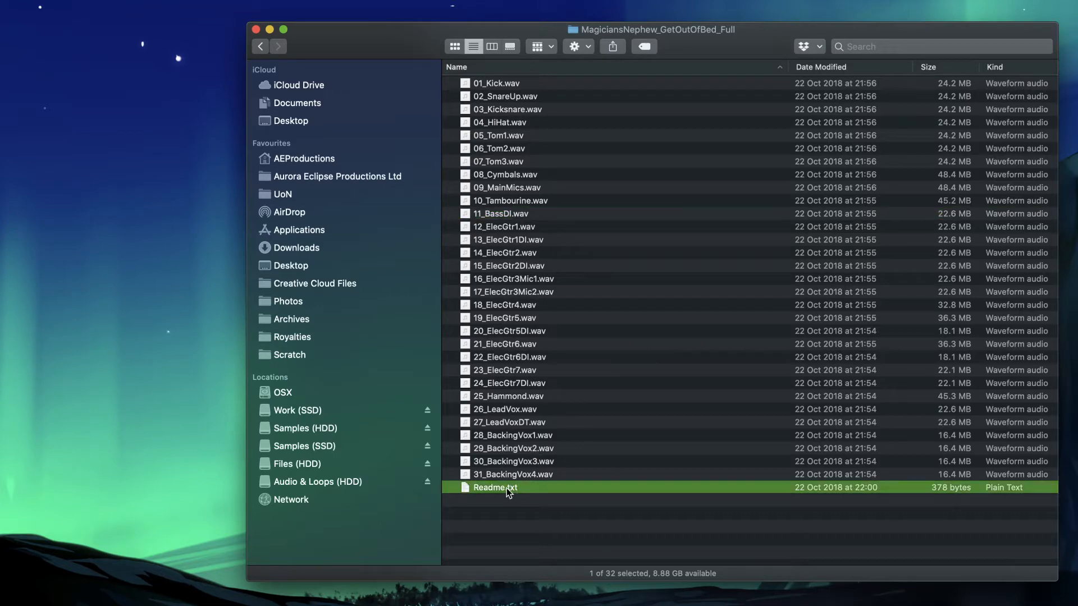
pyautogui.press('space')
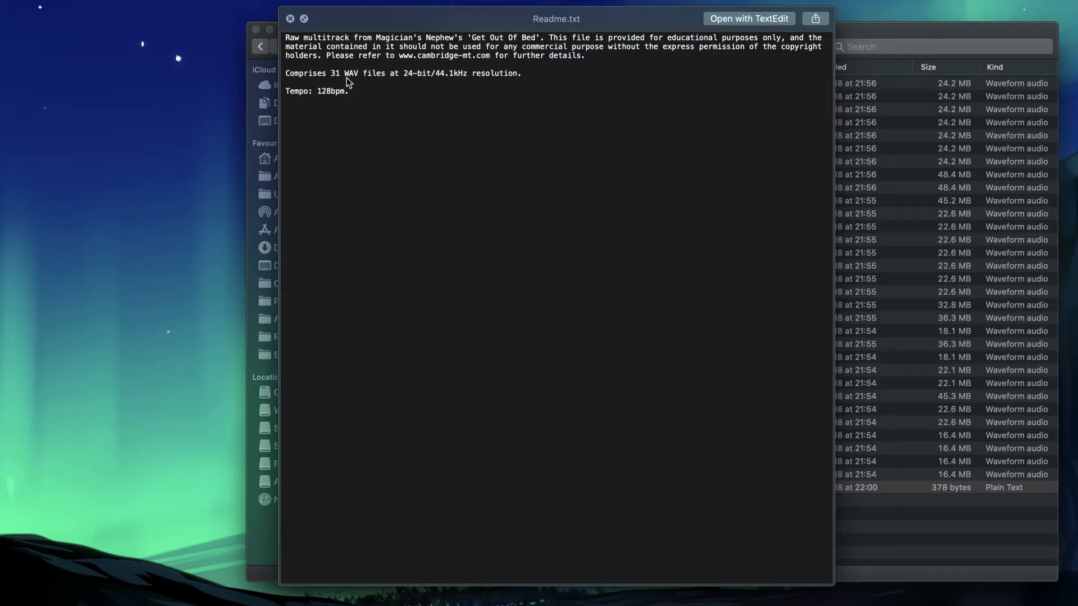
pyautogui.press('space')
pyautogui.click(510, 474)
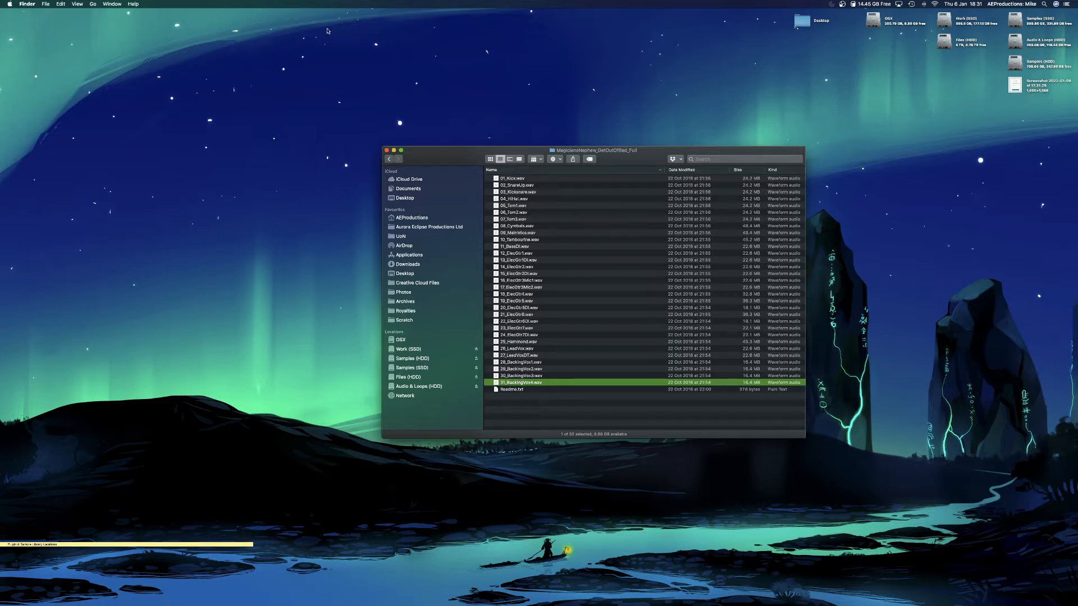
# Move the multitrack folder window aside and preview Readme.txt to reread the file format and tempo.
pyautogui.moveTo(460, 156); pyautogui.dragTo(547, 158)
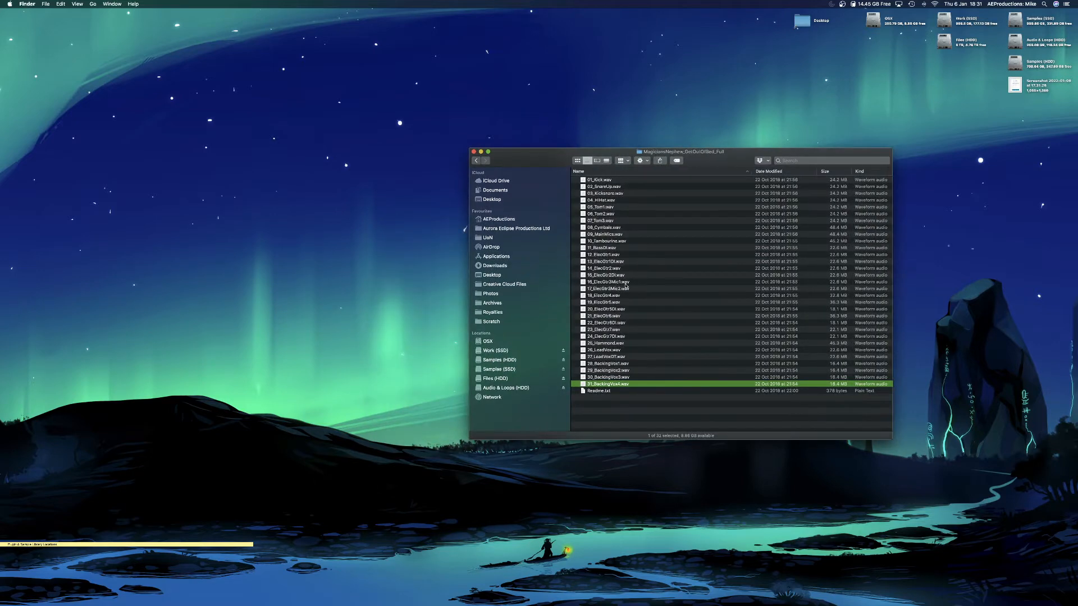
pyautogui.click(604, 391)
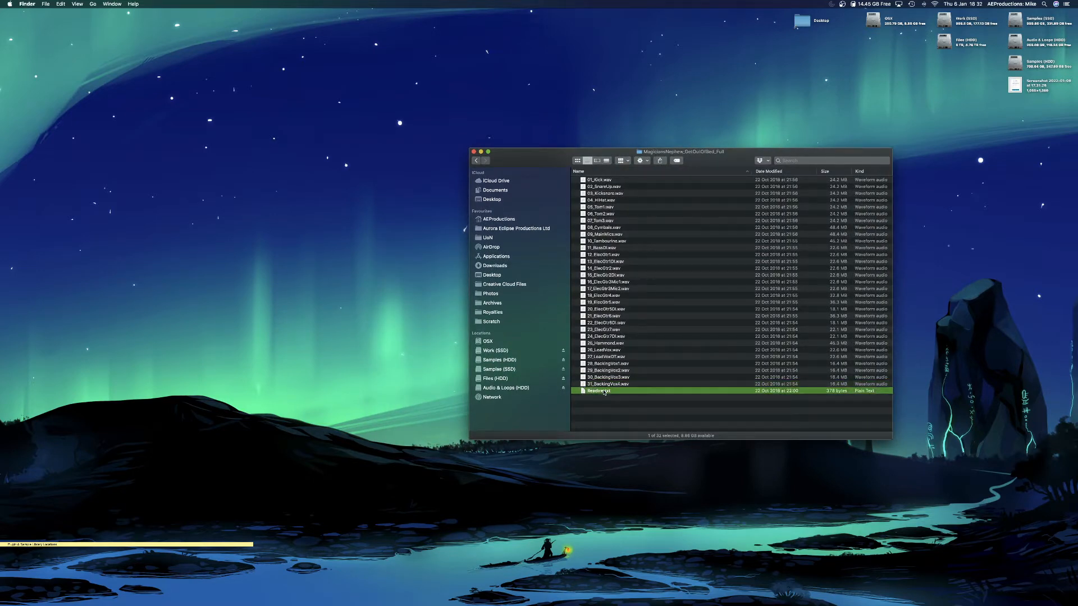
pyautogui.press('space')
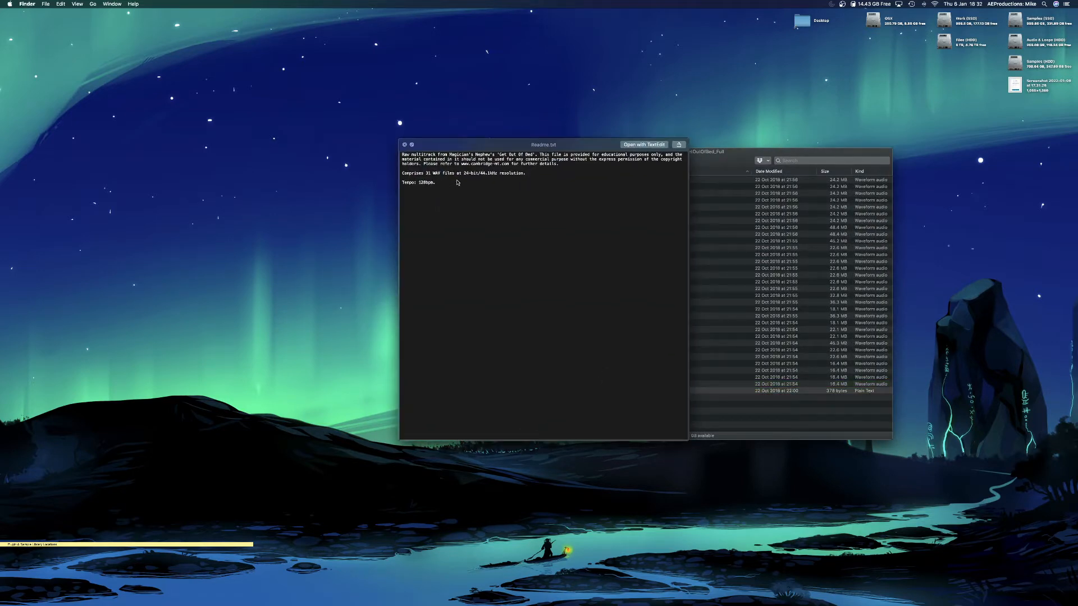
pyautogui.press('space')
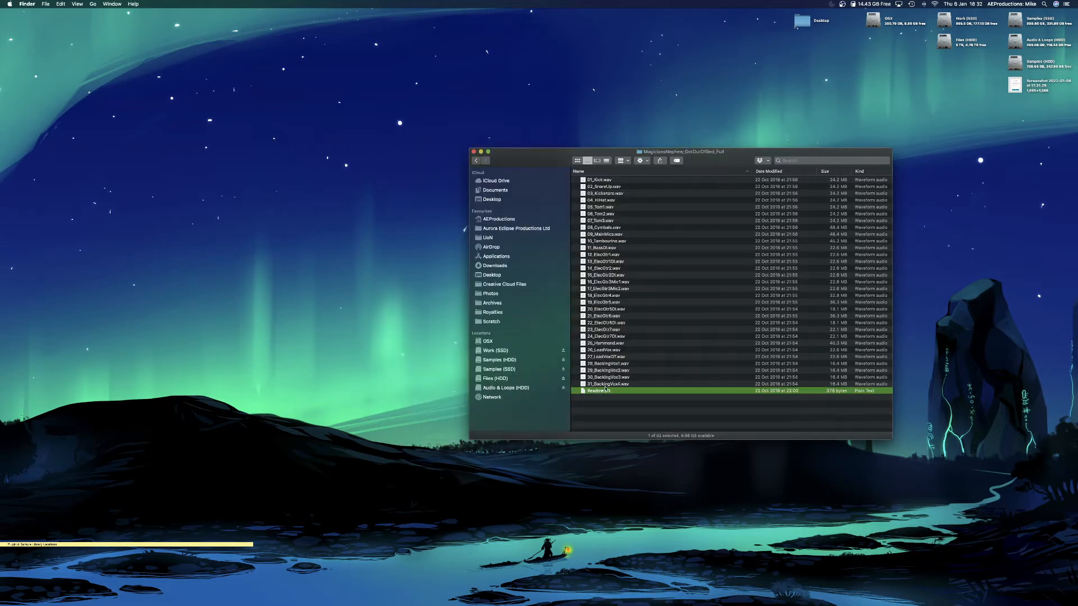
# Switch to Logic Pro and create a new project with an audio track using no input and Output 1 + 2.
pyautogui.press('super+Tab')
pyautogui.press('super+Tab')
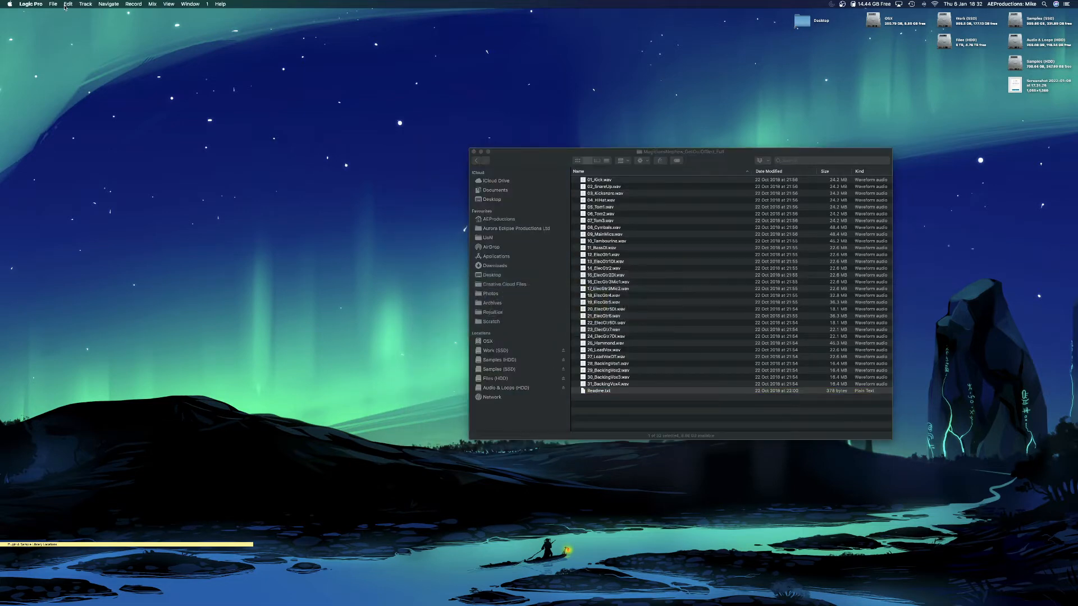
pyautogui.click(54, 4)
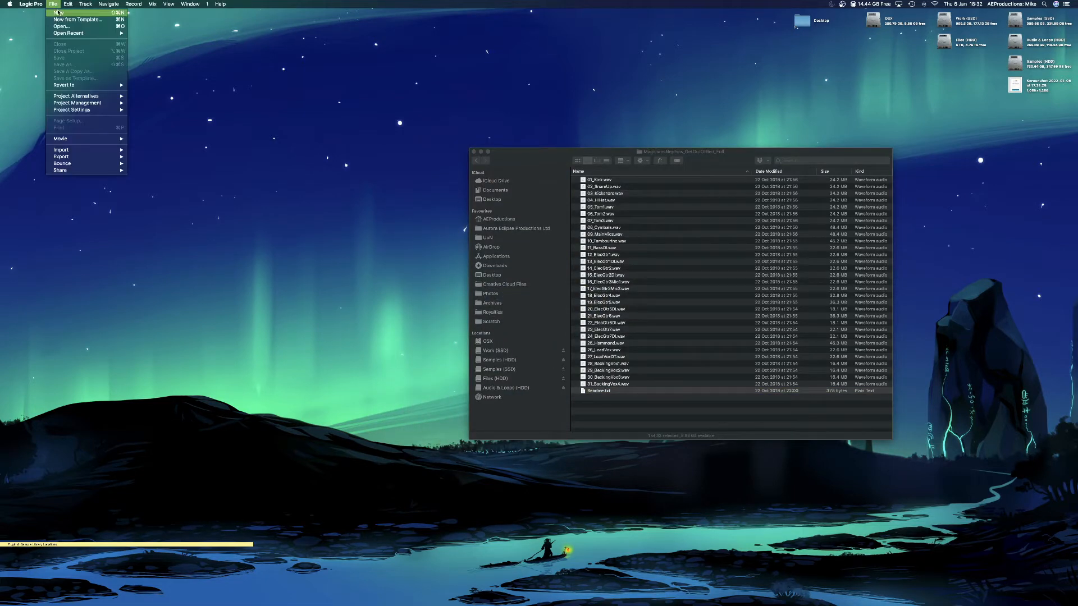
pyautogui.click(118, 16)
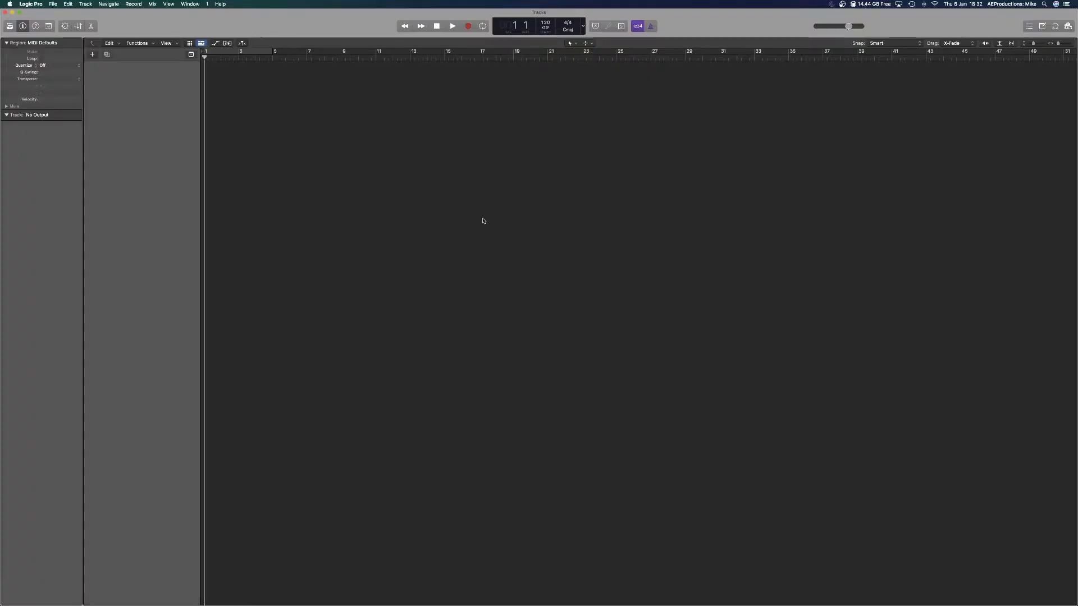
pyautogui.click(539, 27)
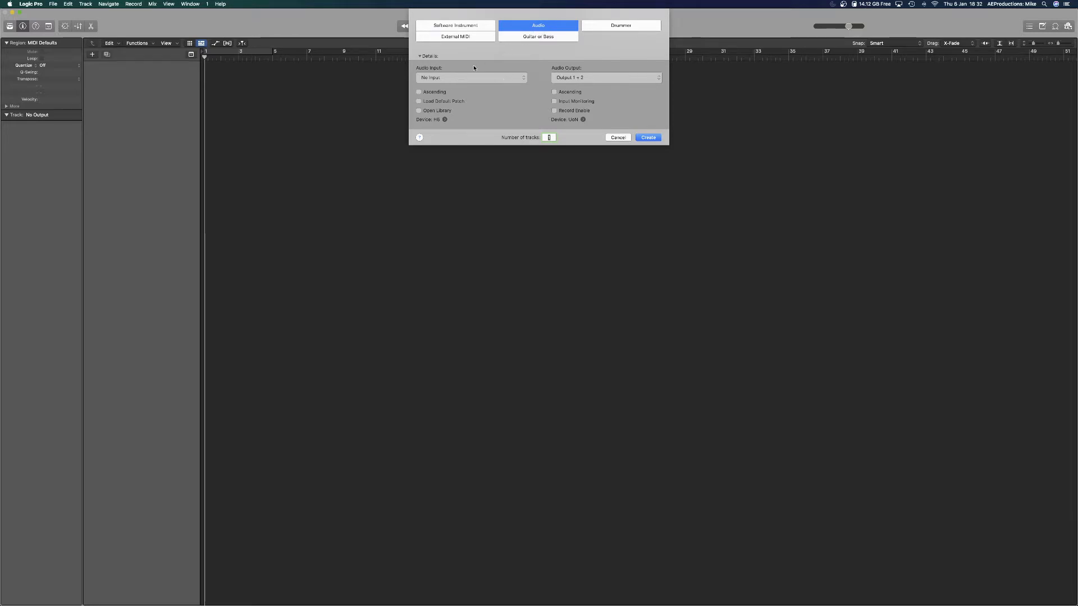
pyautogui.click(649, 138)
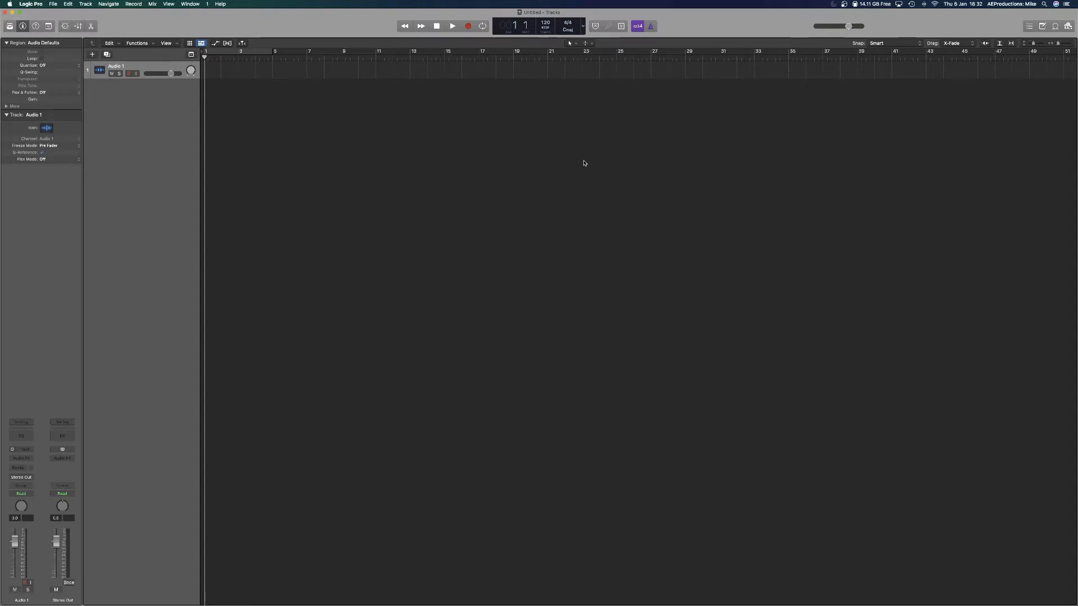
# Import the files 01_Kick.wav to 31_BackingVox4.wav from the Finder folder into the Logic Pro project at bar 3, creating new tracks.
pyautogui.press('super+Tab')
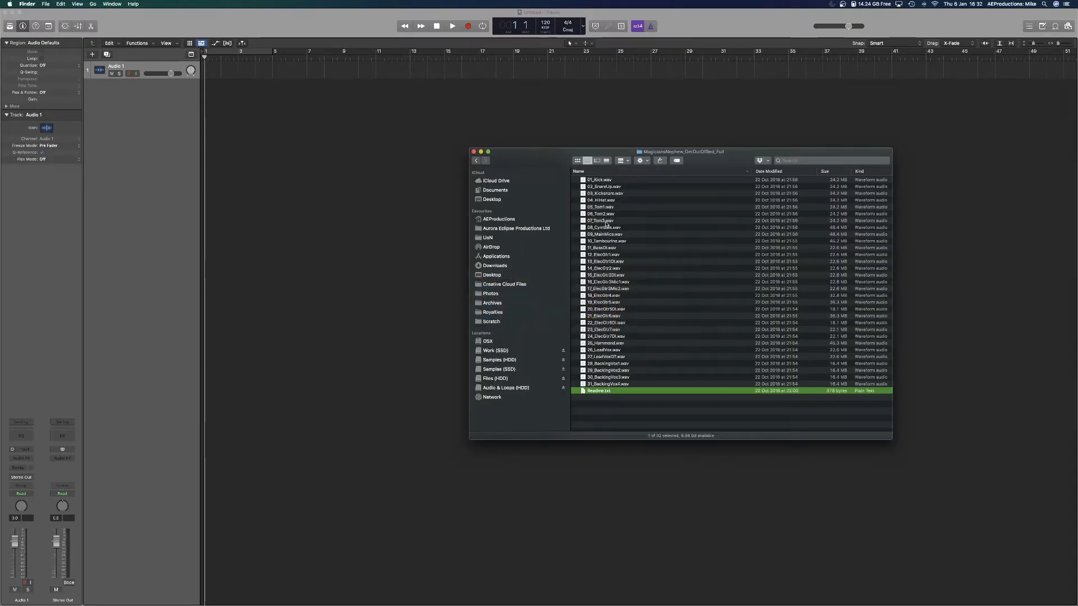
pyautogui.click(582, 180)
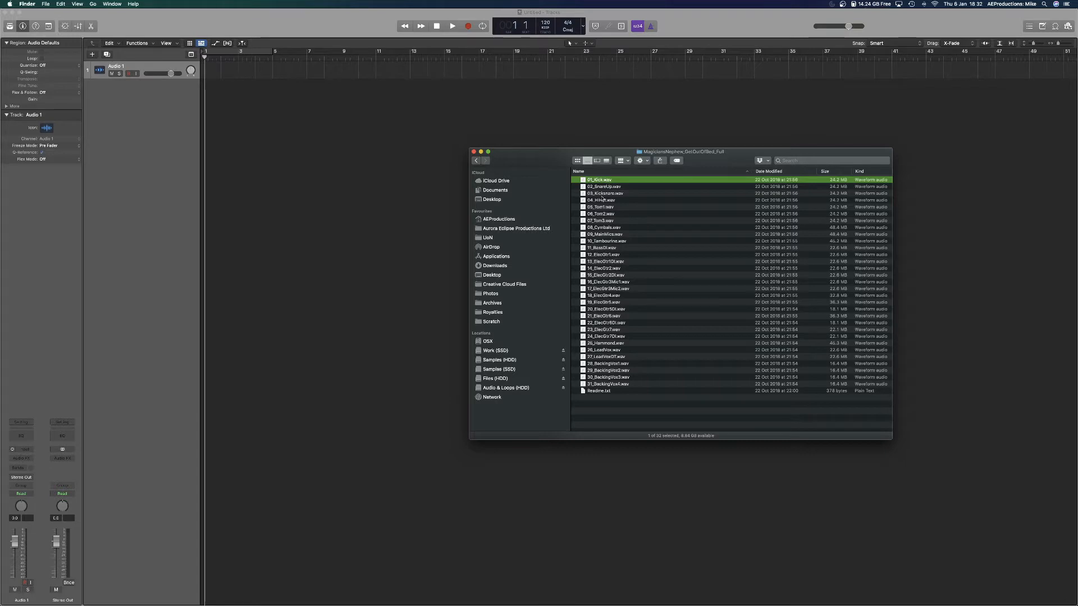
pyautogui.keyDown('shift'); pyautogui.click(607, 385); pyautogui.keyUp('shift')
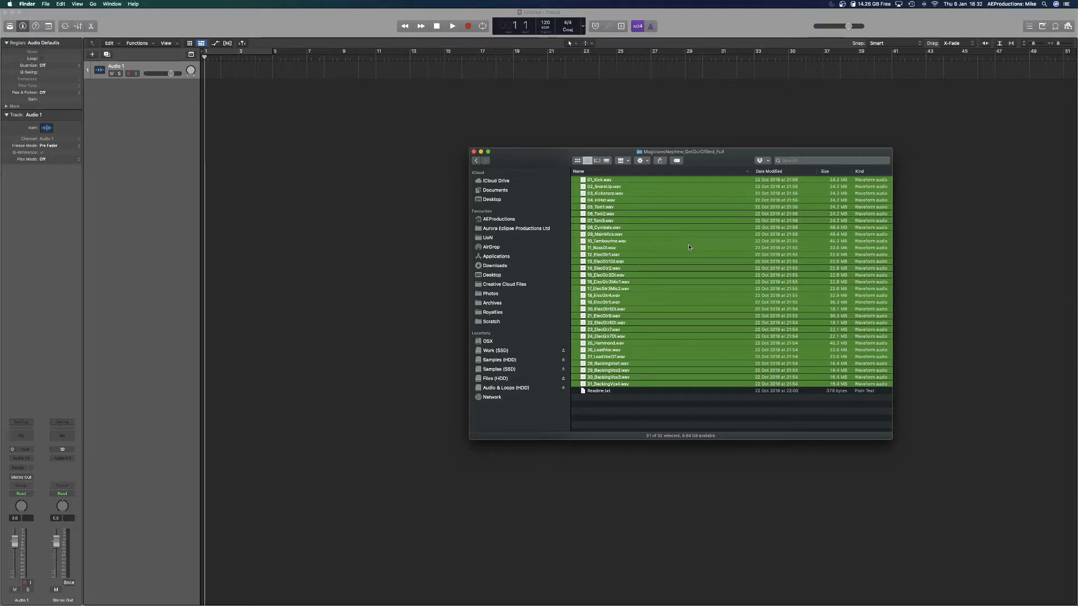
pyautogui.moveTo(698, 254); pyautogui.dragTo(240, 88)
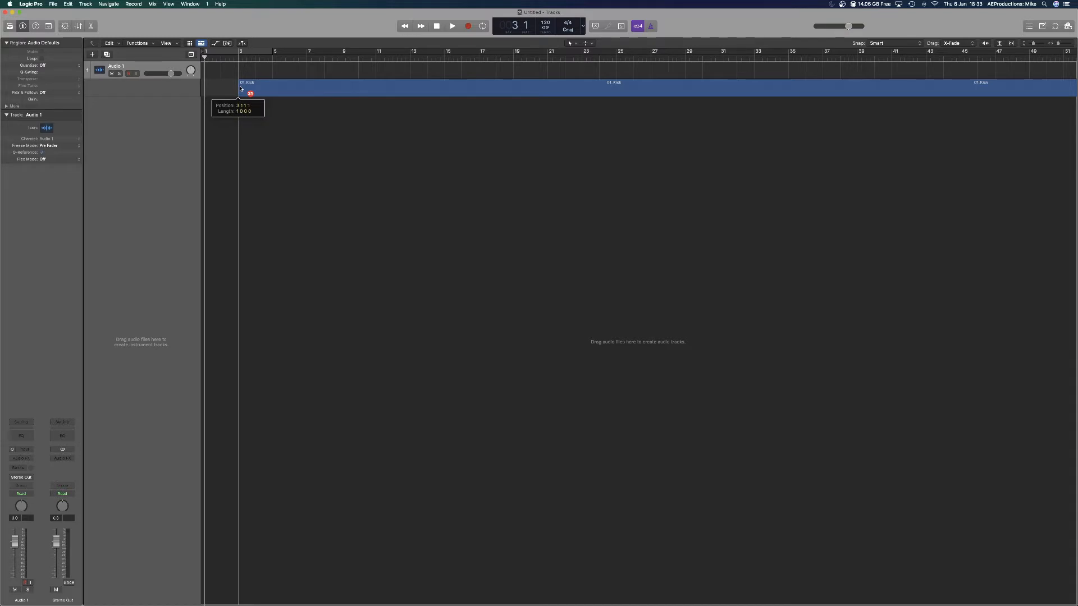
pyautogui.moveTo(240, 89); pyautogui.dragTo(241, 88)
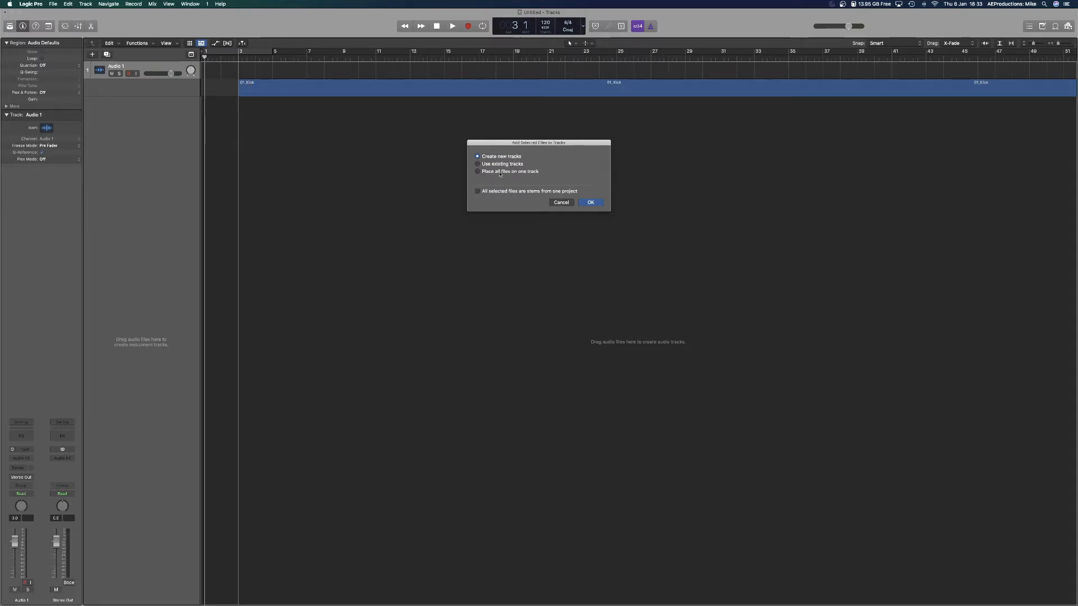
pyautogui.click(500, 173)
pyautogui.click(499, 159)
pyautogui.click(597, 204)
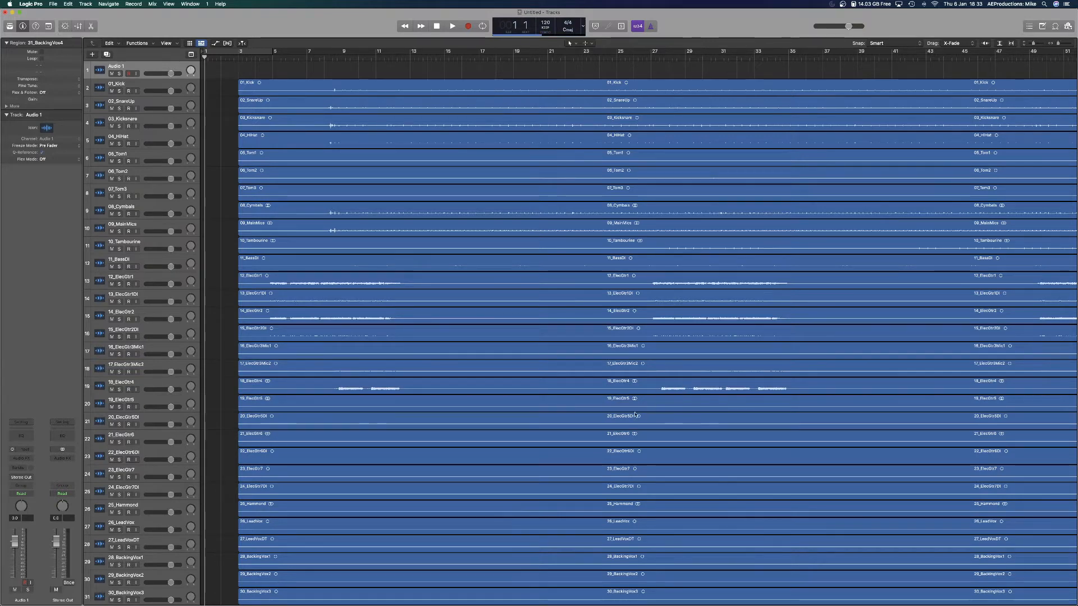
# Look over the imported tracks, then switch to Finder and preview Readme.txt to check the song's tempo.
pyautogui.scroll(-1, 612, 446)
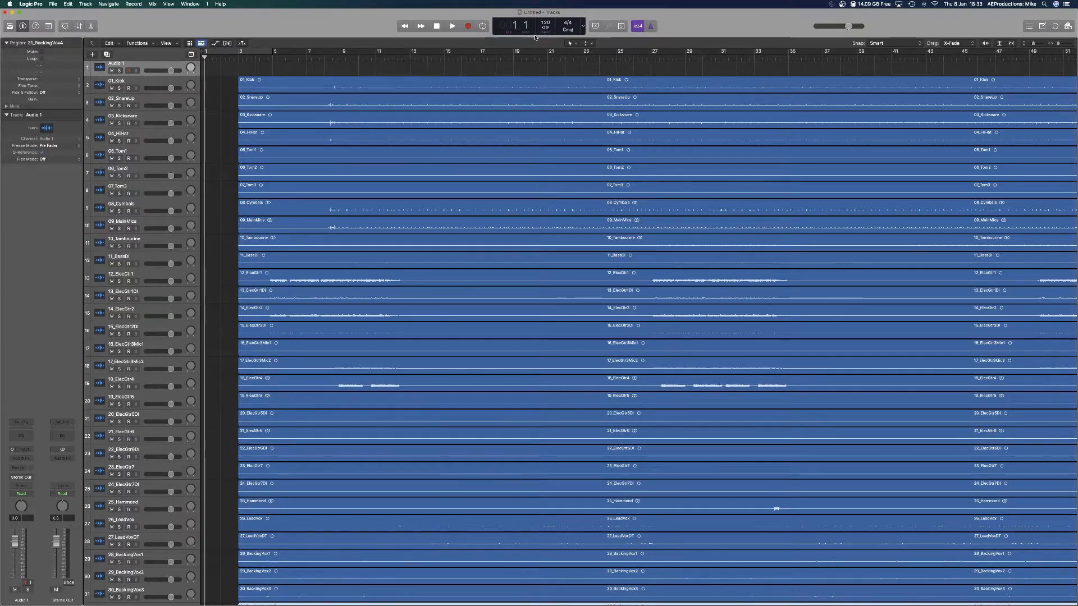
pyautogui.scroll(2, 576, 283)
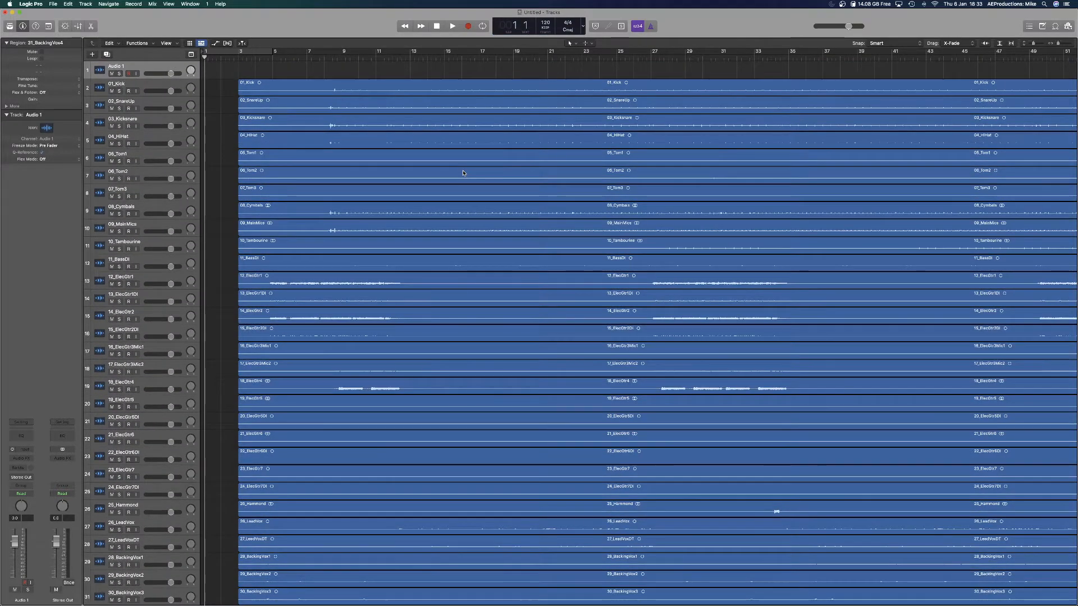
pyautogui.press('super+Tab')
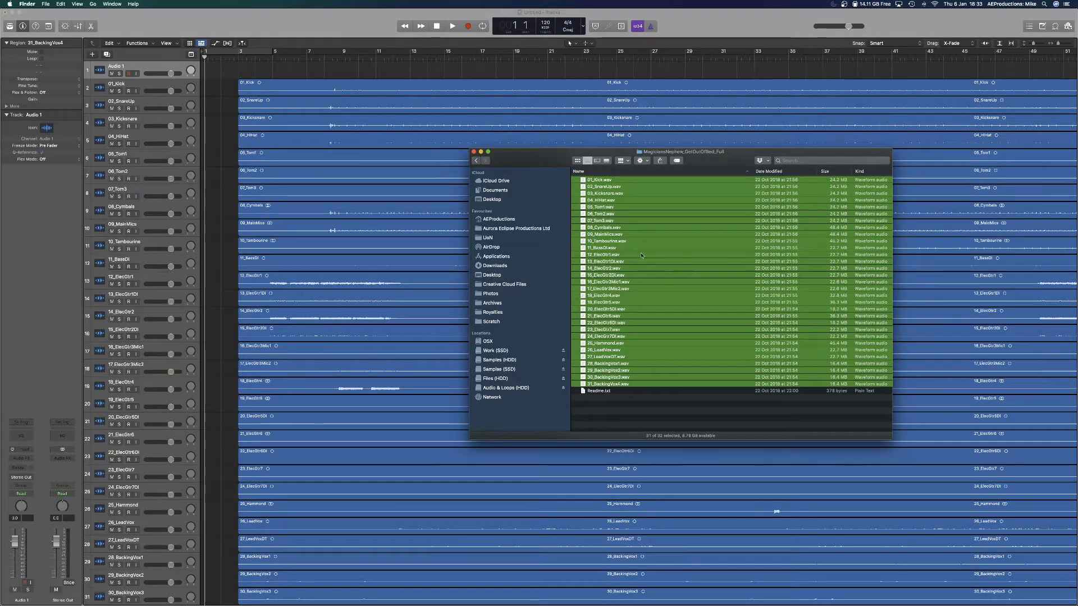
pyautogui.click(607, 407)
pyautogui.click(605, 392)
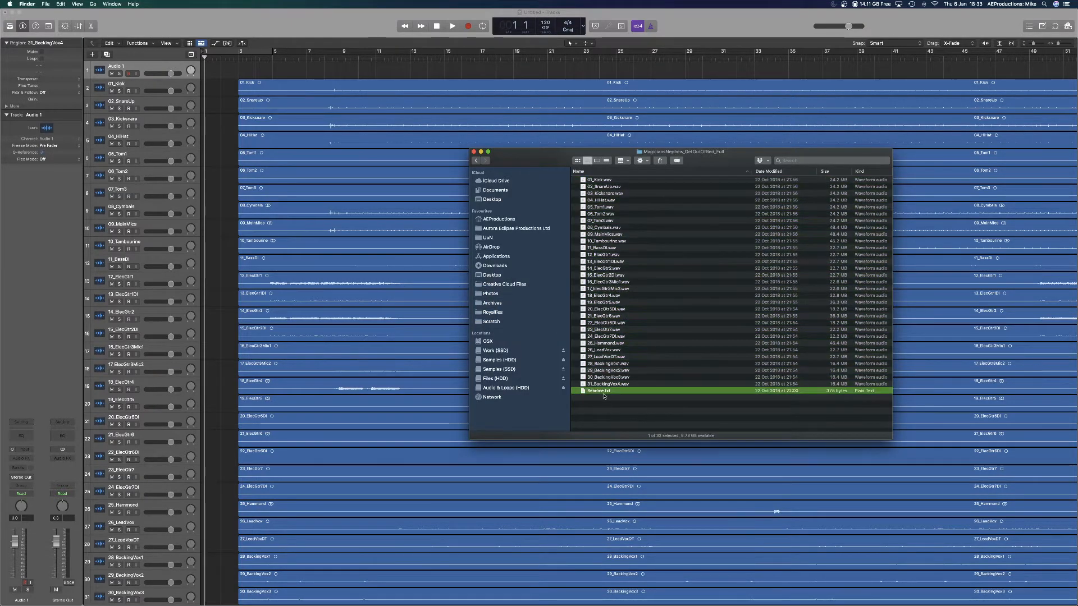
pyautogui.press('space')
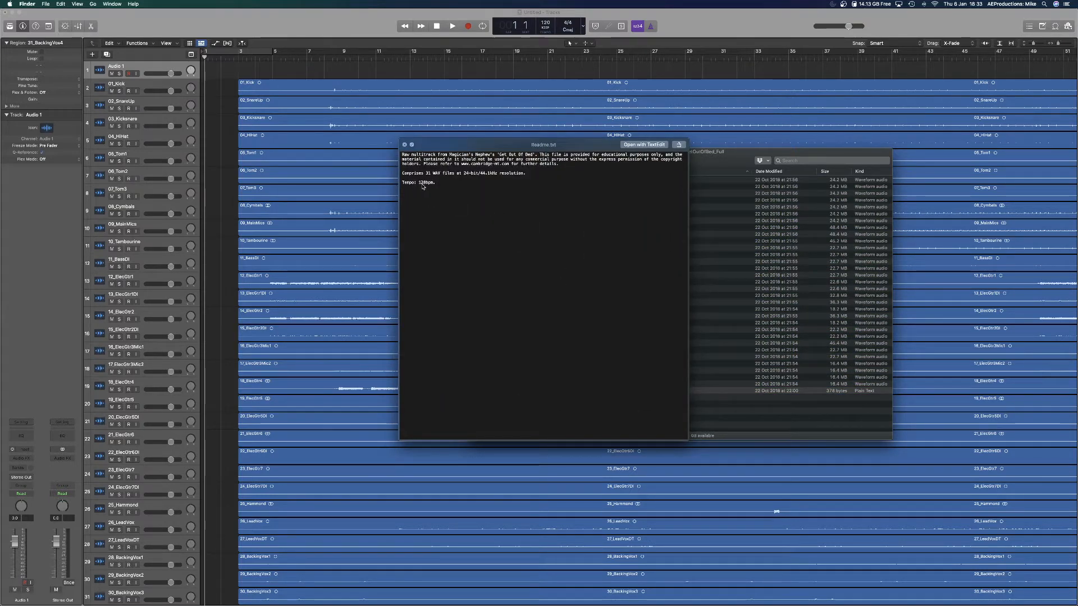
pyautogui.press('space')
# Return to Logic Pro and set the project tempo to 128.
pyautogui.click(554, 71)
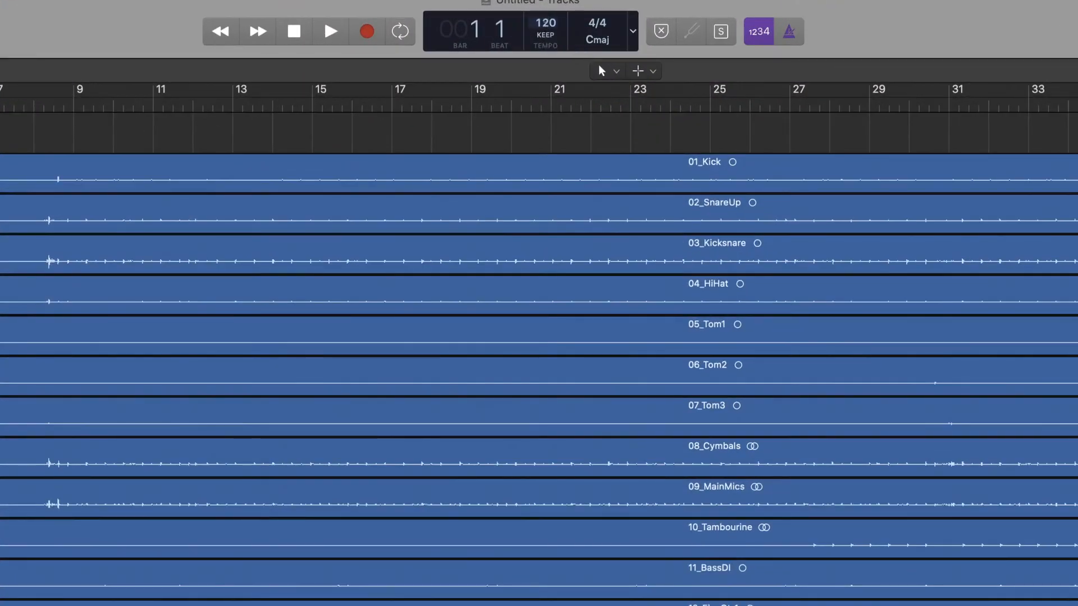
pyautogui.doubleClick(544, 23)
pyautogui.write('128')
pyautogui.press('Return')
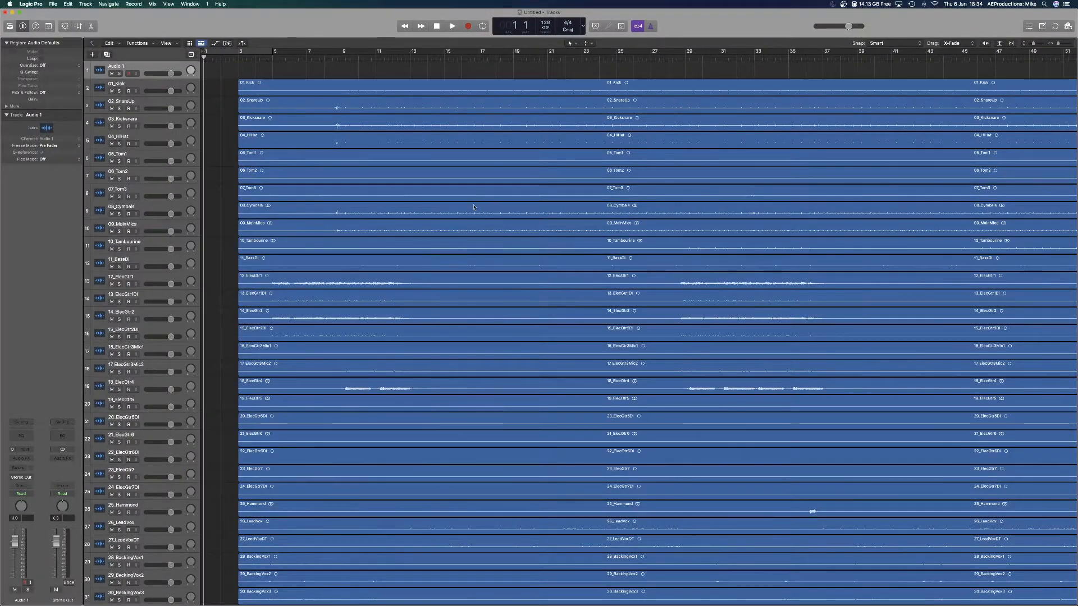
# Review the imported tracks and play the song from bar 3, checking the channel levels in the mixer during playback.
pyautogui.scroll(-2, 476, 176)
pyautogui.scroll(3, 476, 176)
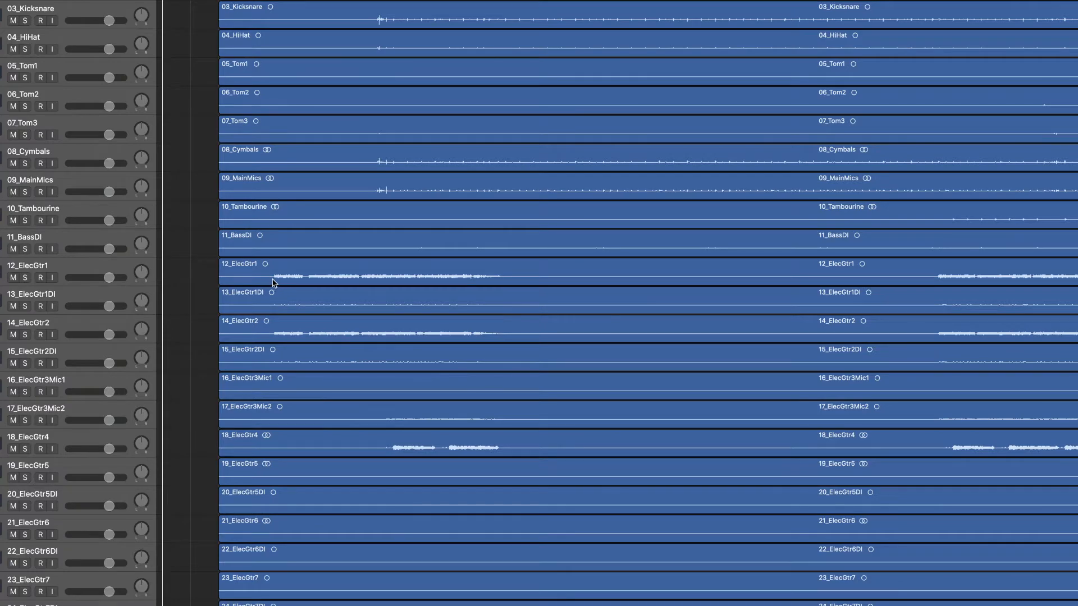
pyautogui.scroll(-3, 273, 337)
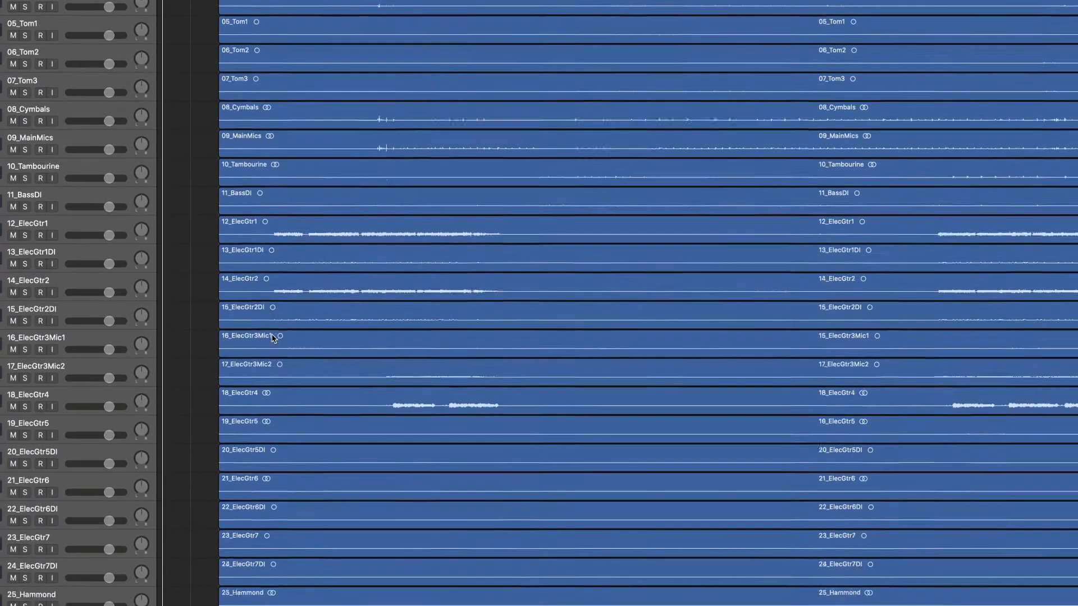
pyautogui.scroll(3, 274, 337)
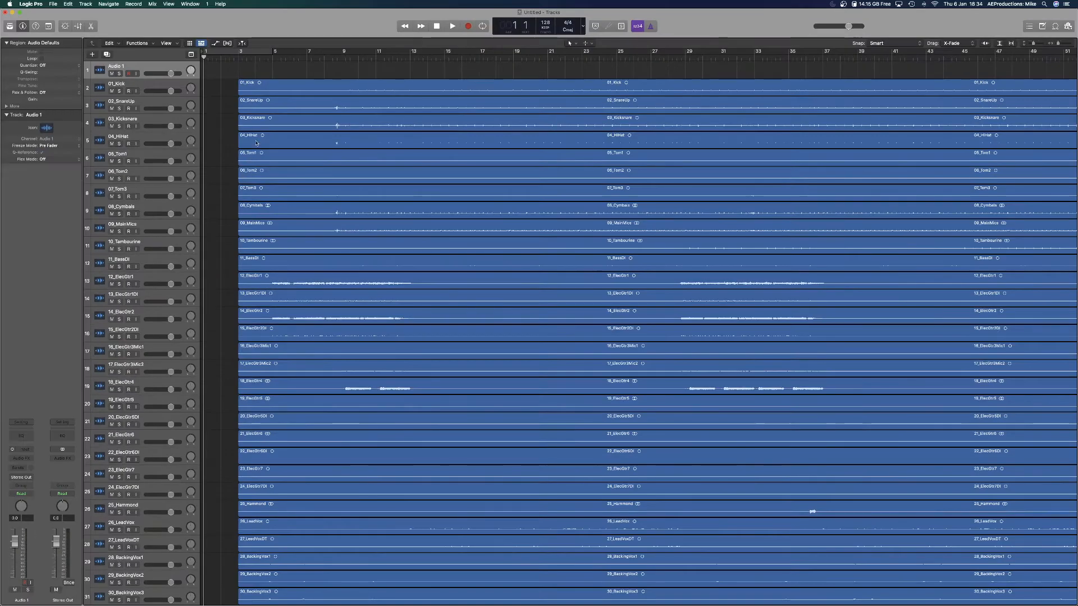
pyautogui.press('.')
pyautogui.press('.')
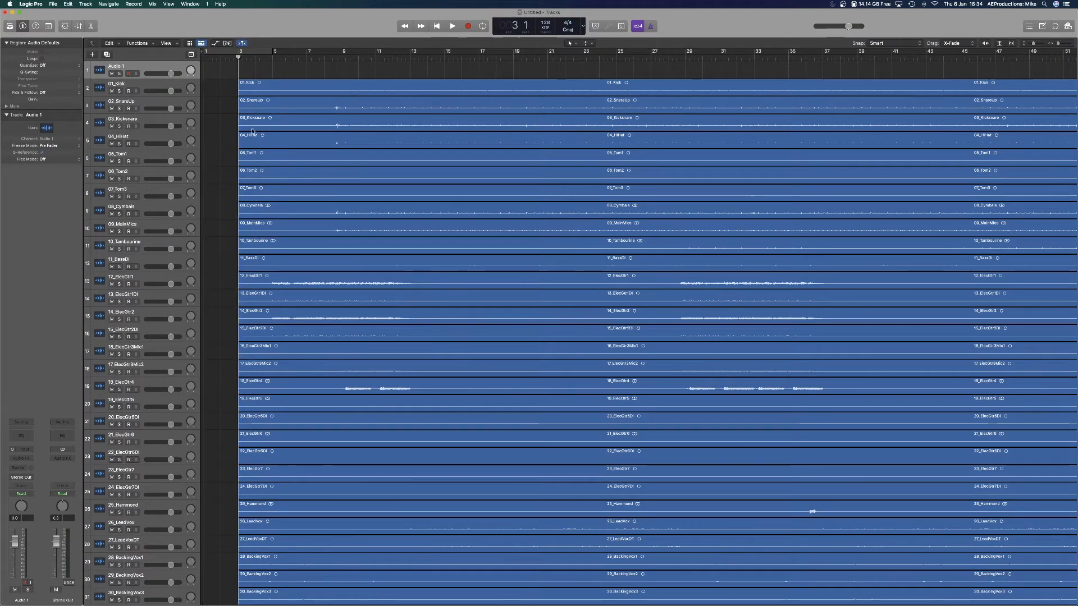
pyautogui.press('space')
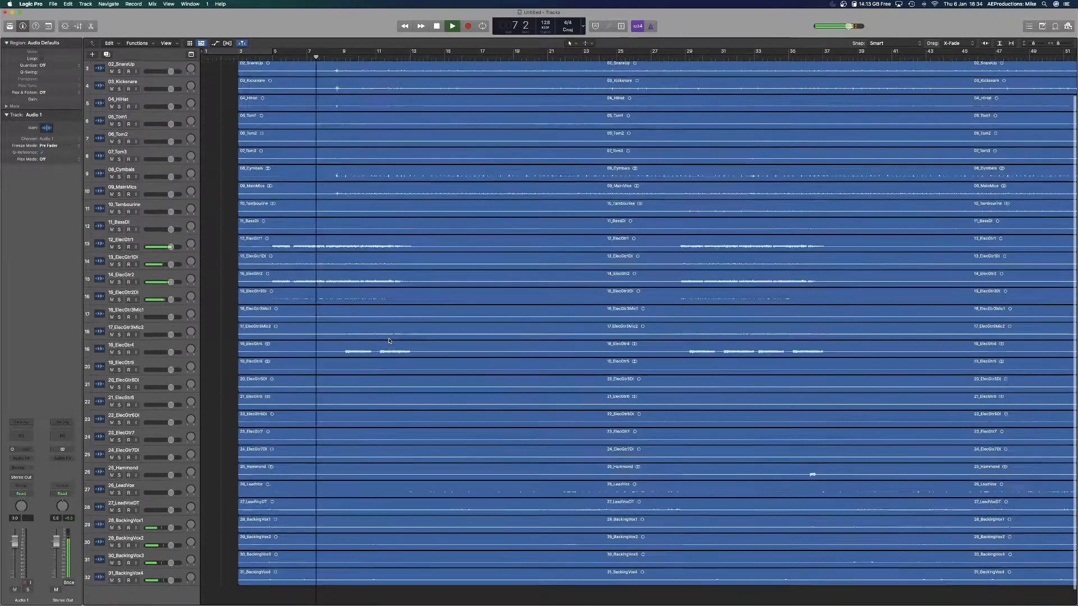
pyautogui.press('x')
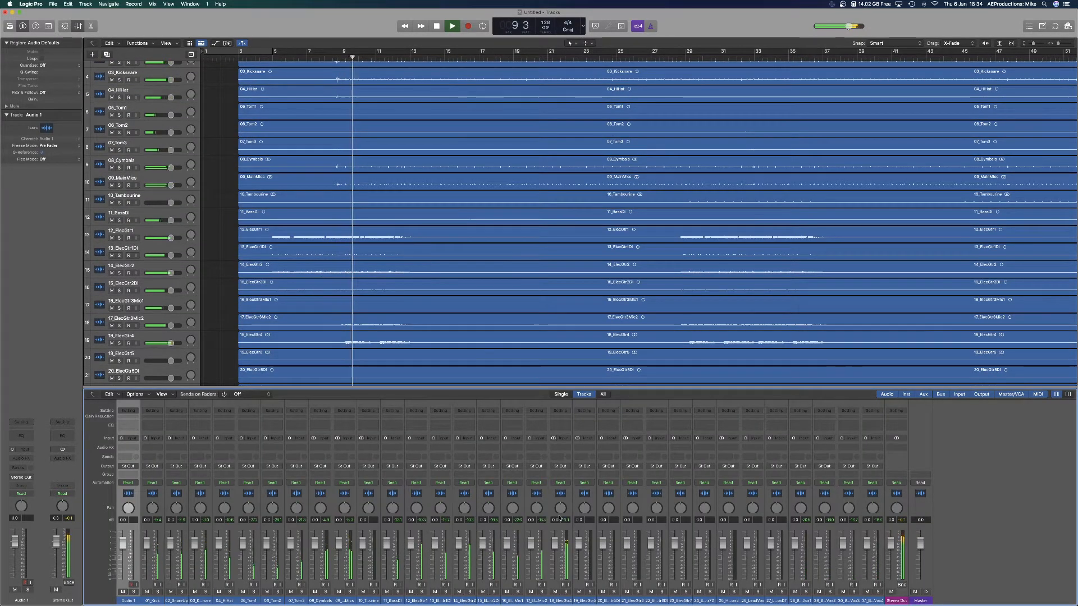
pyautogui.press('space')
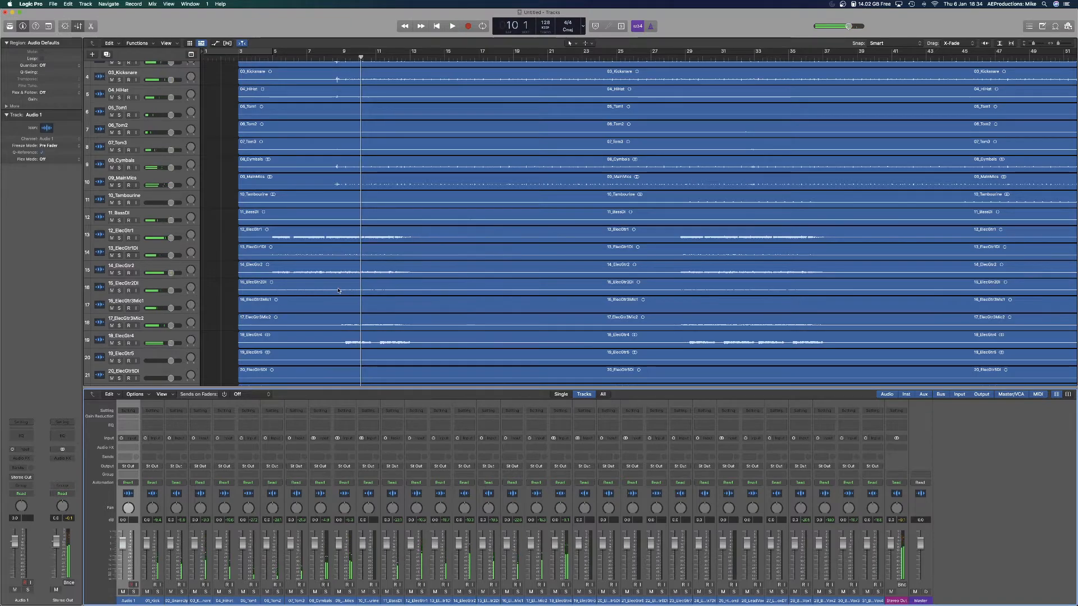
pyautogui.press('x')
# Show the mixer and delete the empty Audio 1 track above 01_Kick.
pyautogui.scroll(3, 292, 281)
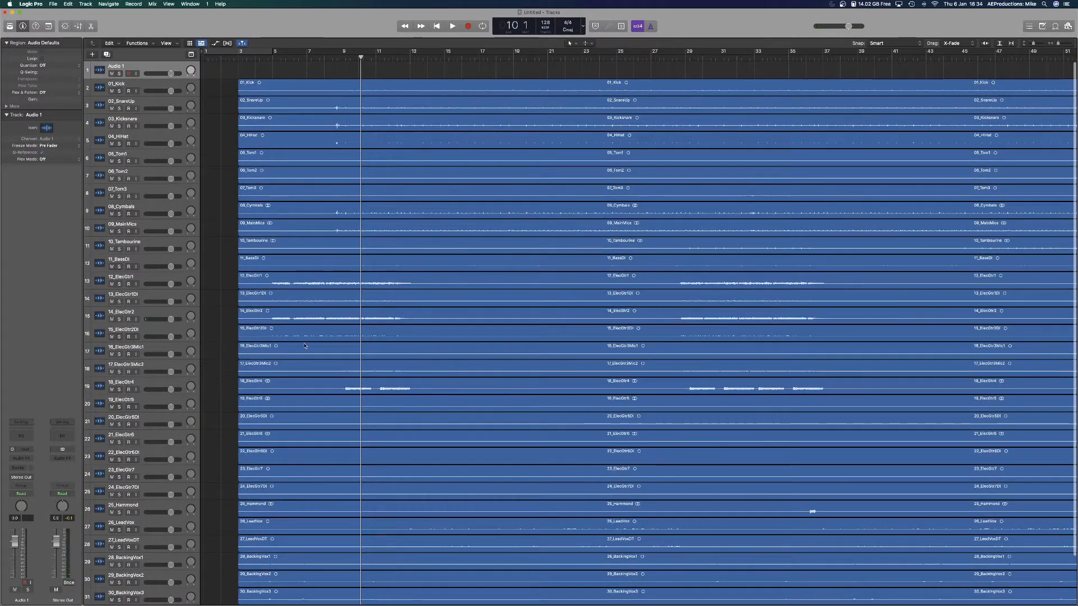
pyautogui.scroll(-1, 312, 275)
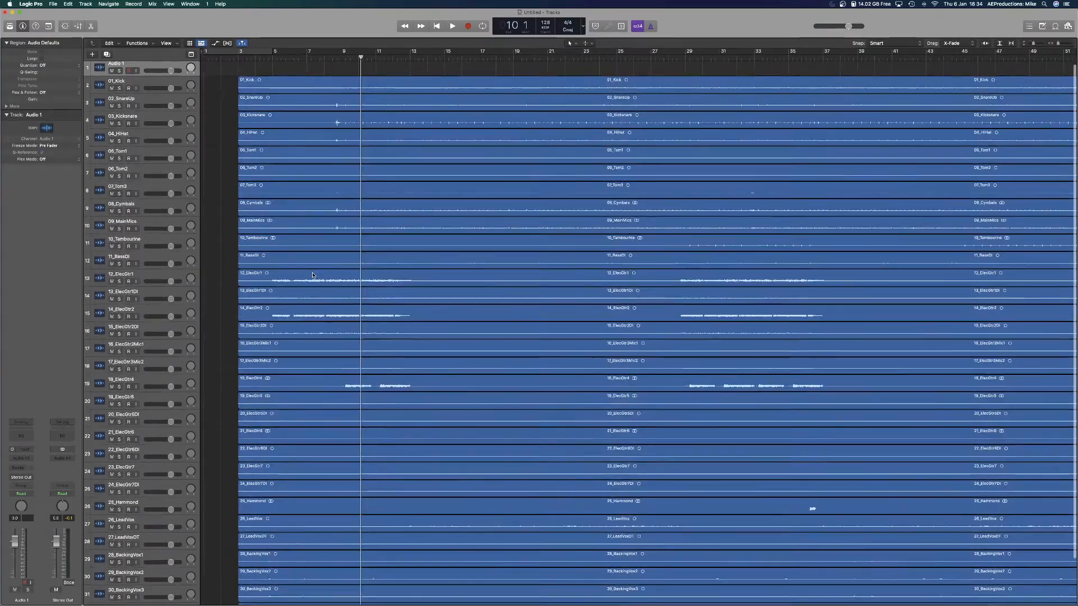
pyautogui.scroll(-2, 313, 275)
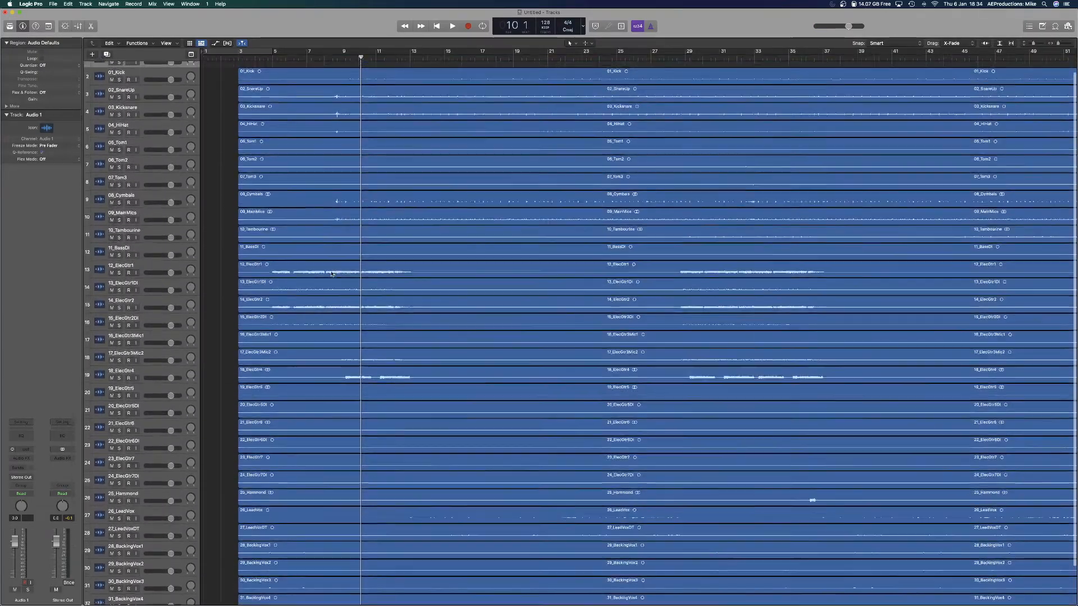
pyautogui.scroll(3, 331, 274)
pyautogui.click(132, 73)
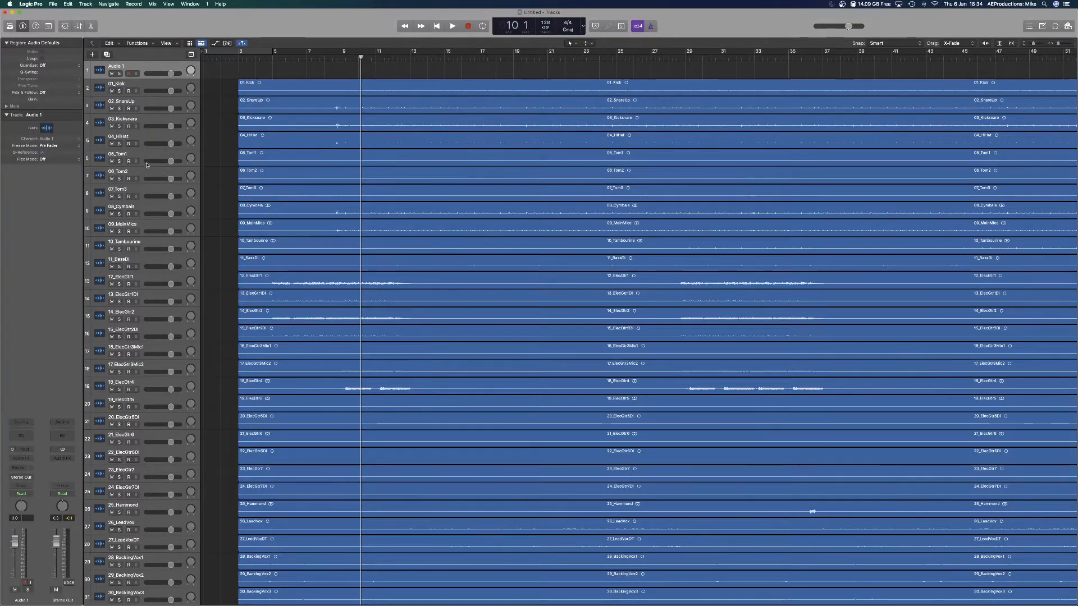
pyautogui.press('x')
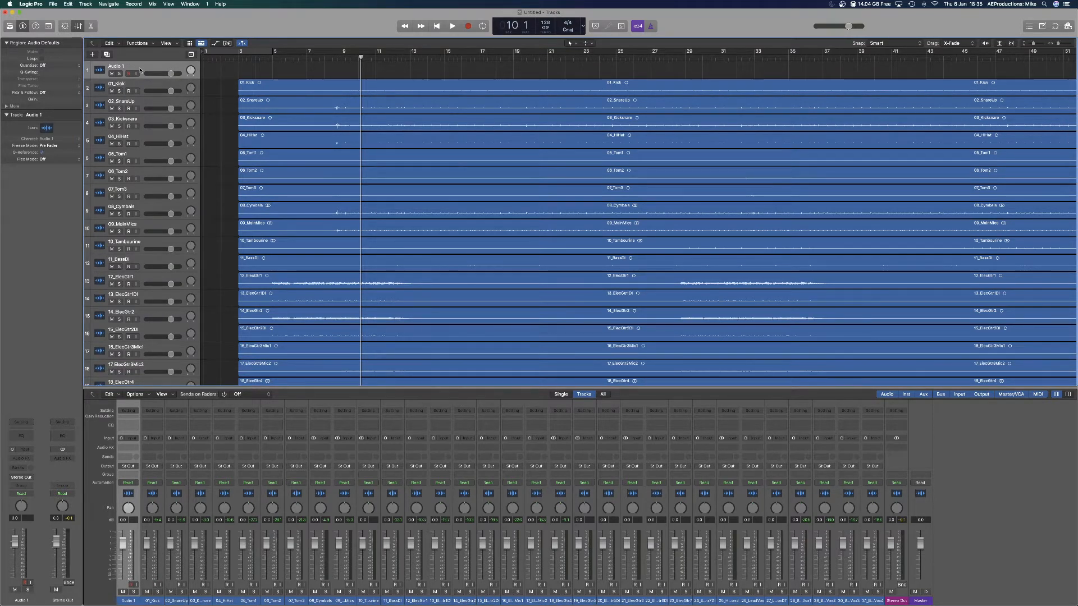
pyautogui.press('super+BackSpace')
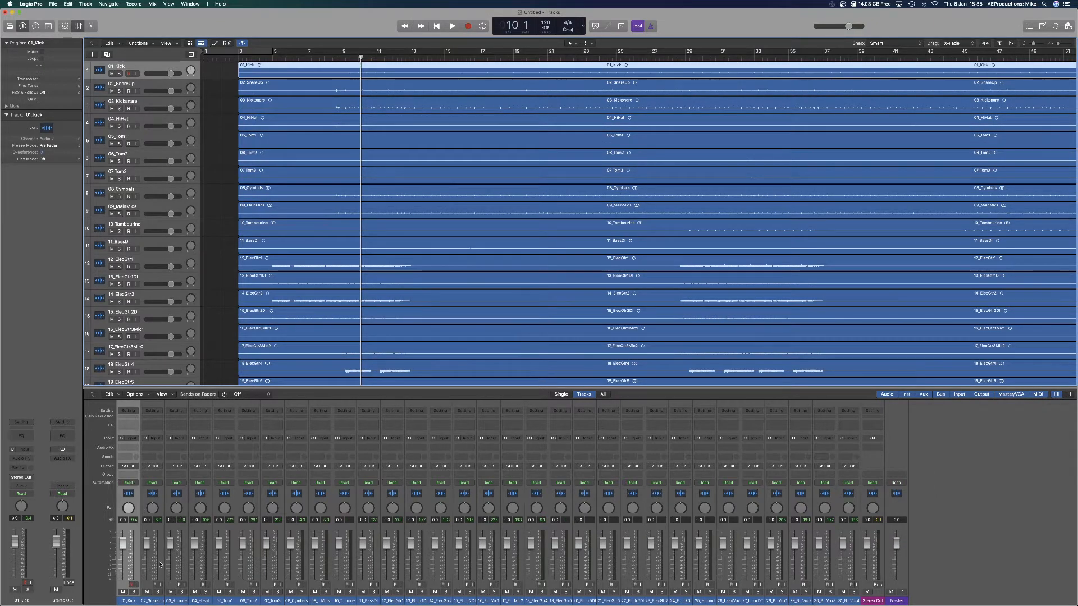
# Switch to Finder, try range-selecting the WAV files starting from 01_Kick.wav, then return to Logic Pro.
pyautogui.press('super+Tab')
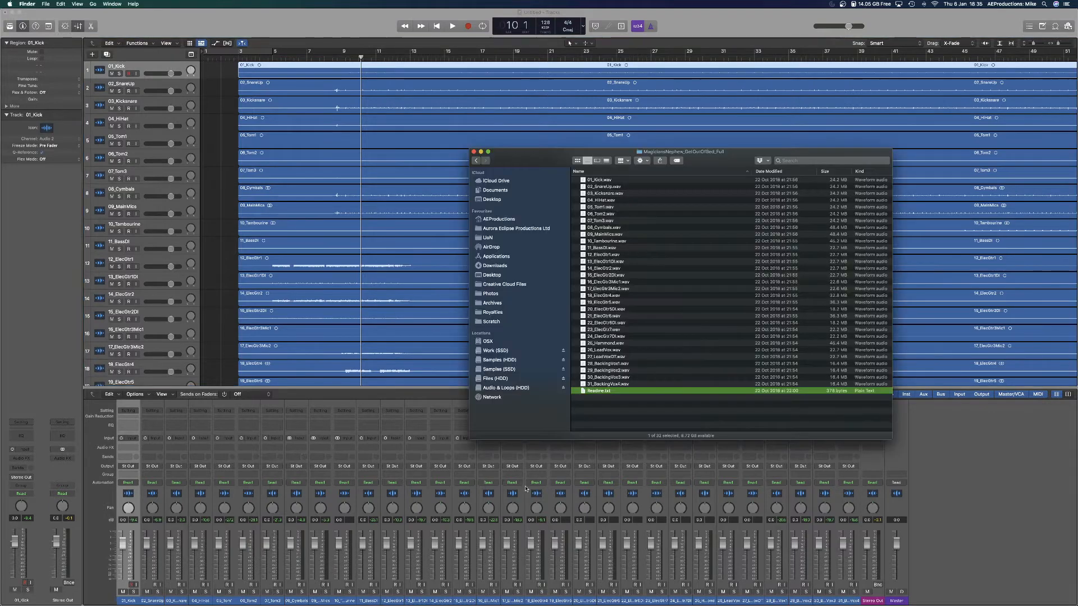
pyautogui.click(606, 179)
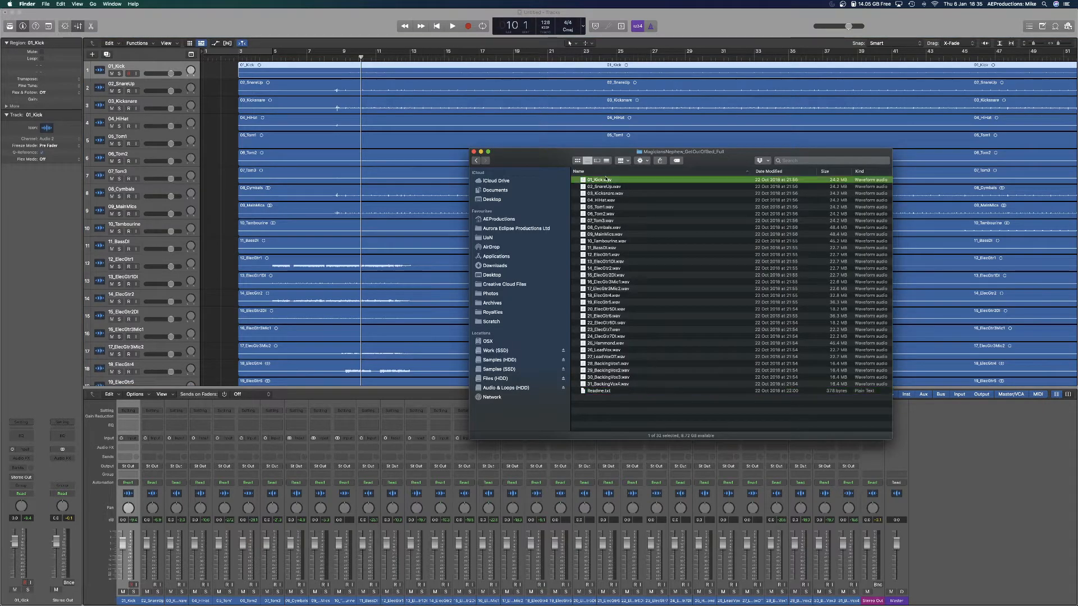
pyautogui.keyDown('shift'); pyautogui.click(610, 234); pyautogui.keyUp('shift')
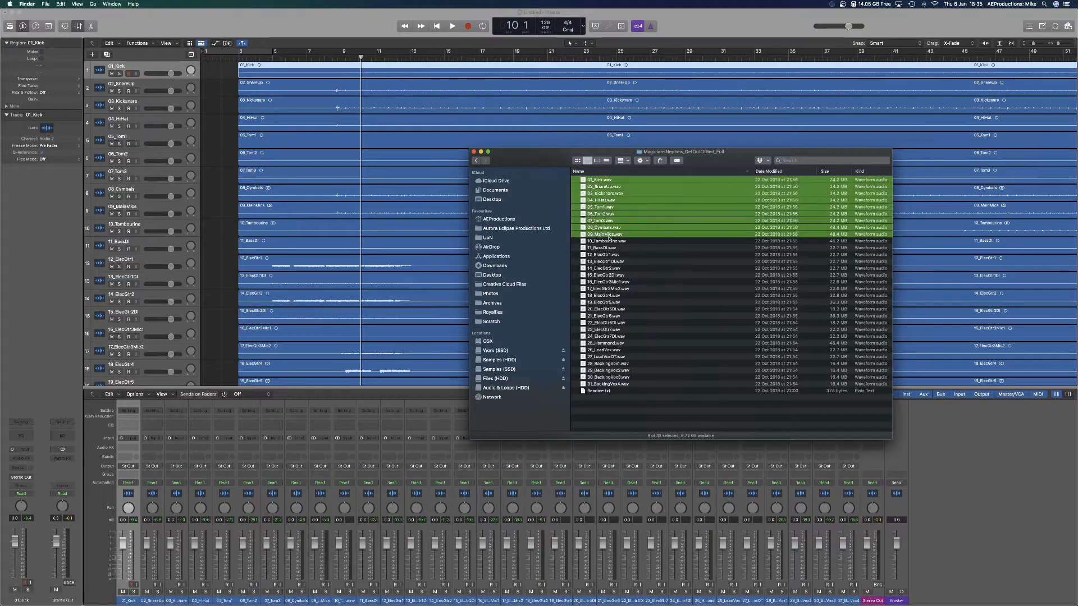
pyautogui.keyDown('shift'); pyautogui.click(606, 384); pyautogui.keyUp('shift')
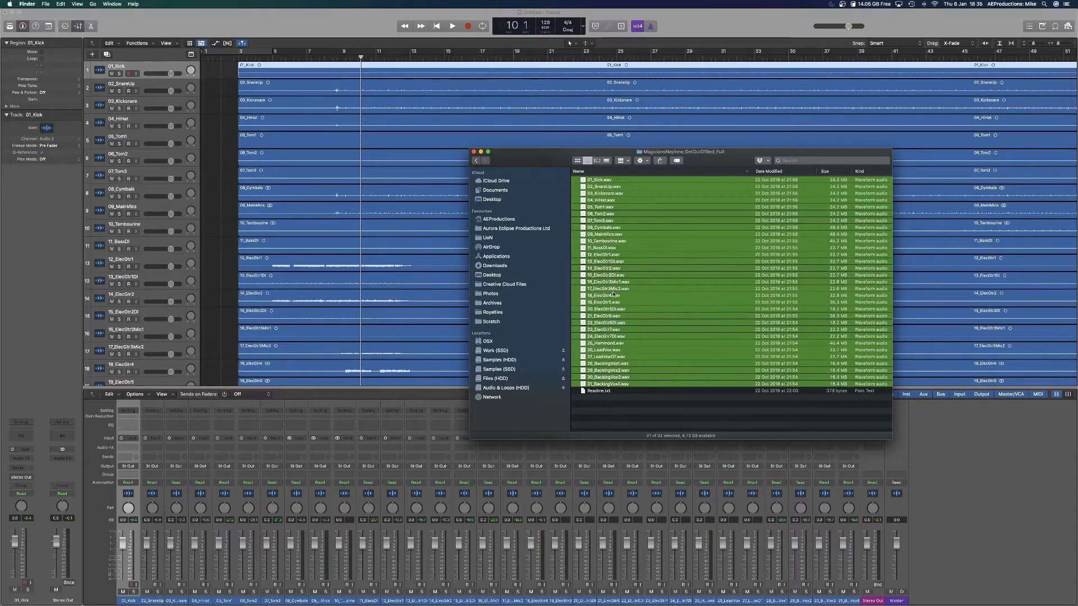
pyautogui.keyDown('shift'); pyautogui.click(603, 295); pyautogui.keyUp('shift')
pyautogui.keyDown('shift'); pyautogui.click(603, 248); pyautogui.keyUp('shift')
pyautogui.keyDown('shift'); pyautogui.click(602, 207); pyautogui.keyUp('shift')
pyautogui.keyDown('shift'); pyautogui.click(602, 296); pyautogui.keyUp('shift')
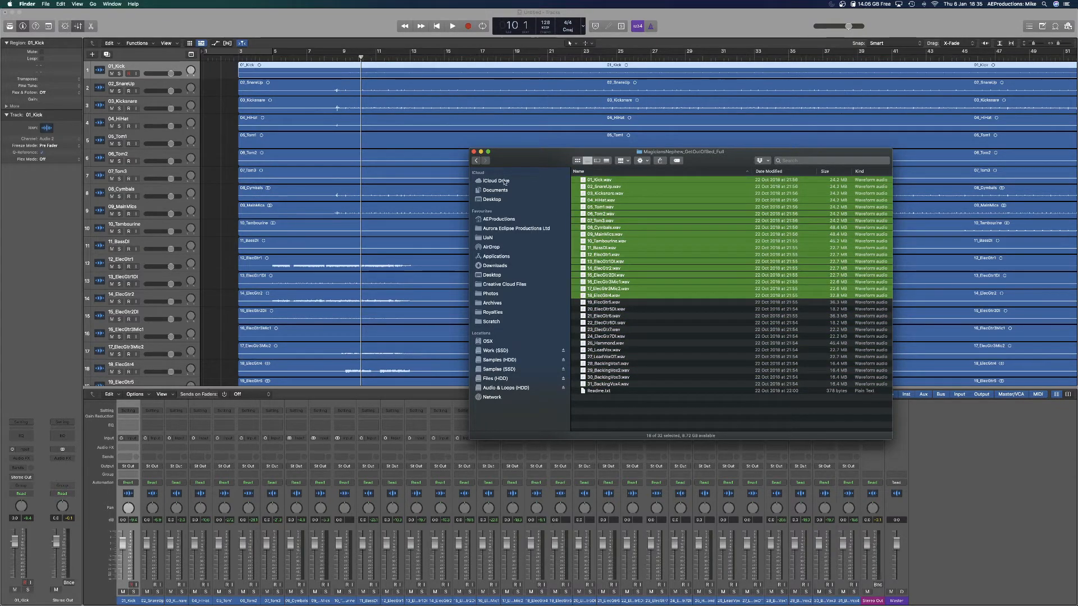
pyautogui.click(224, 254)
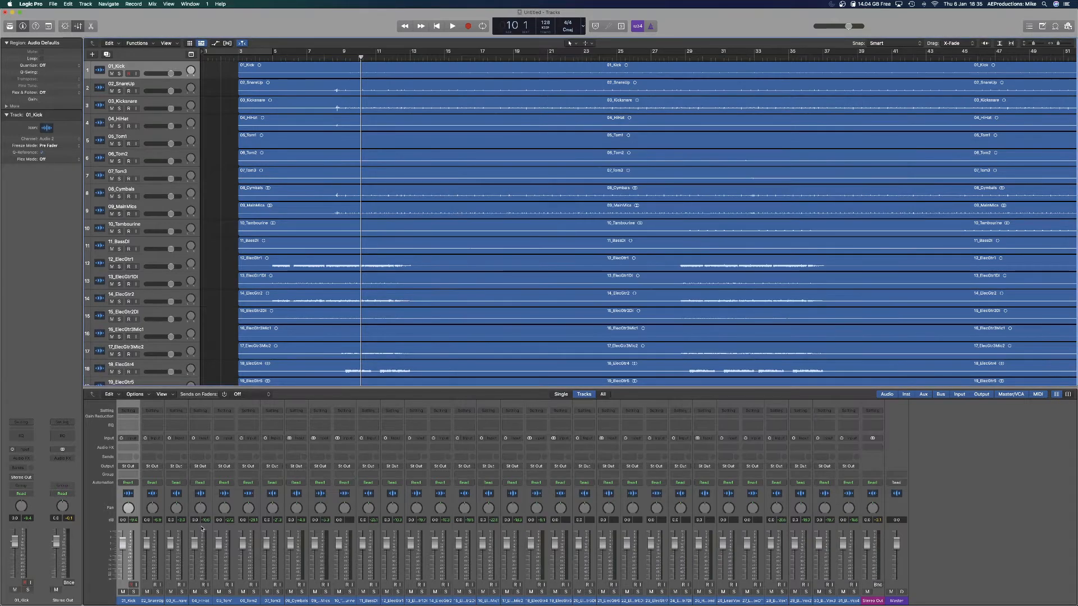
# Select the mixer channels 01_Kick through 10_Tambourine, try several palette colors on them, and settle on bright red.
pyautogui.click(146, 600)
pyautogui.click(130, 601)
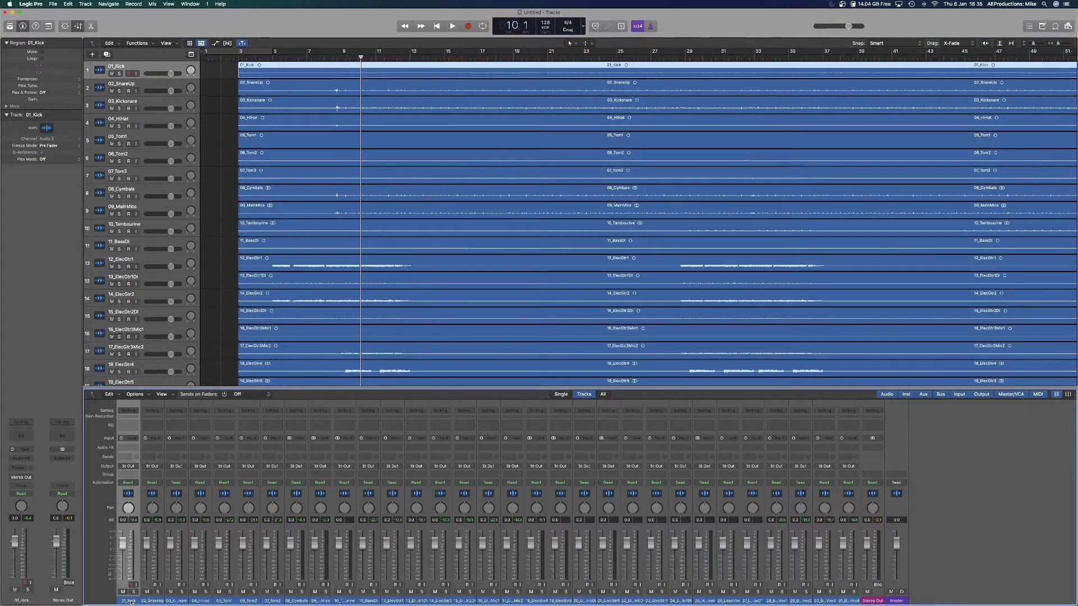
pyautogui.keyDown('shift'); pyautogui.click(345, 602); pyautogui.keyUp('shift')
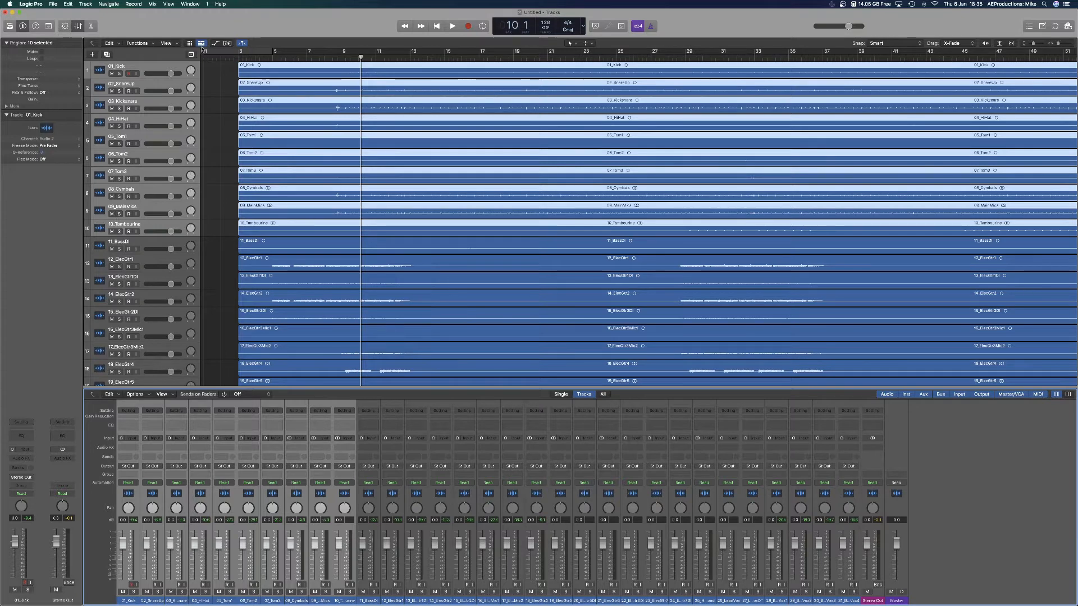
pyautogui.click(169, 4)
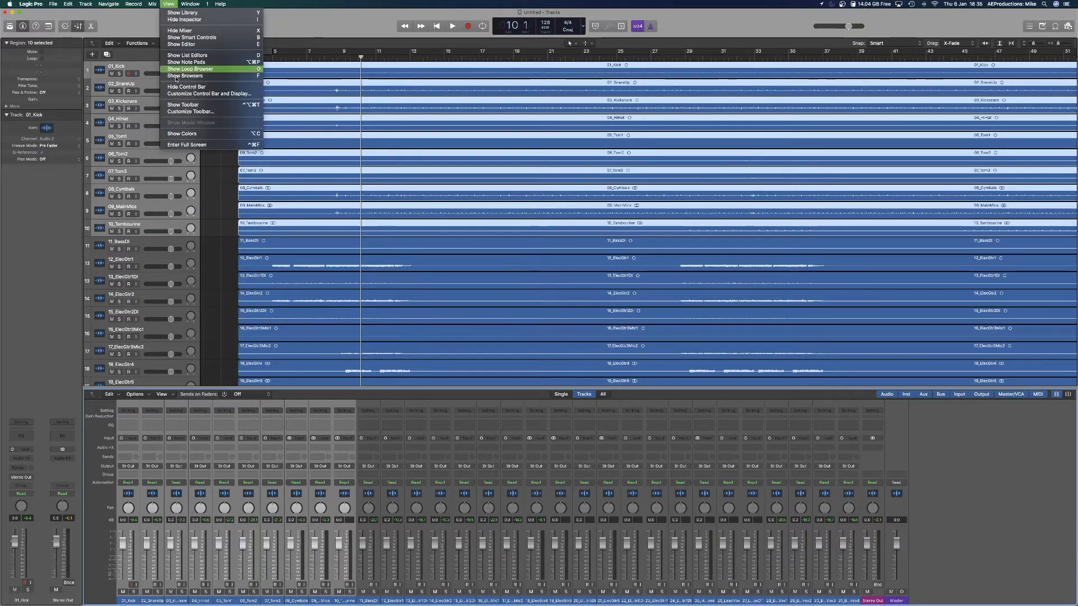
pyautogui.click(216, 135)
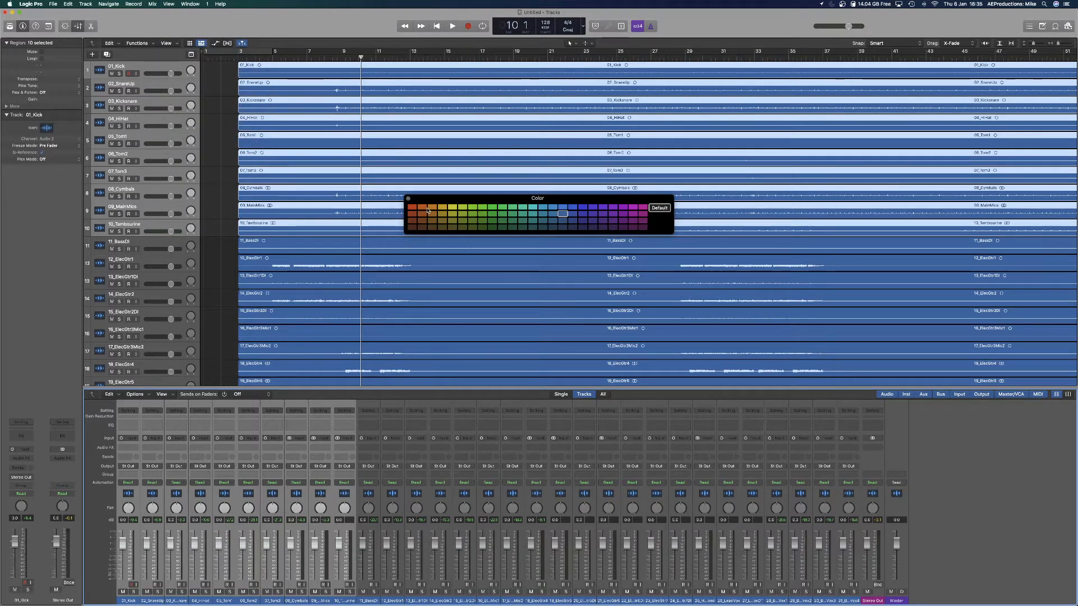
pyautogui.click(470, 216)
pyautogui.click(522, 214)
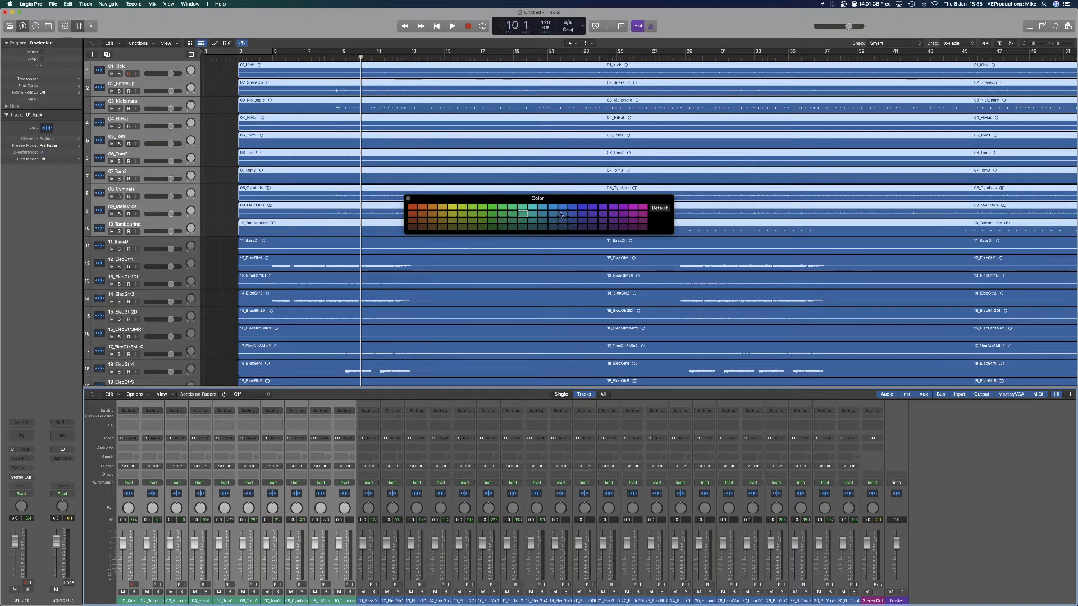
pyautogui.click(613, 208)
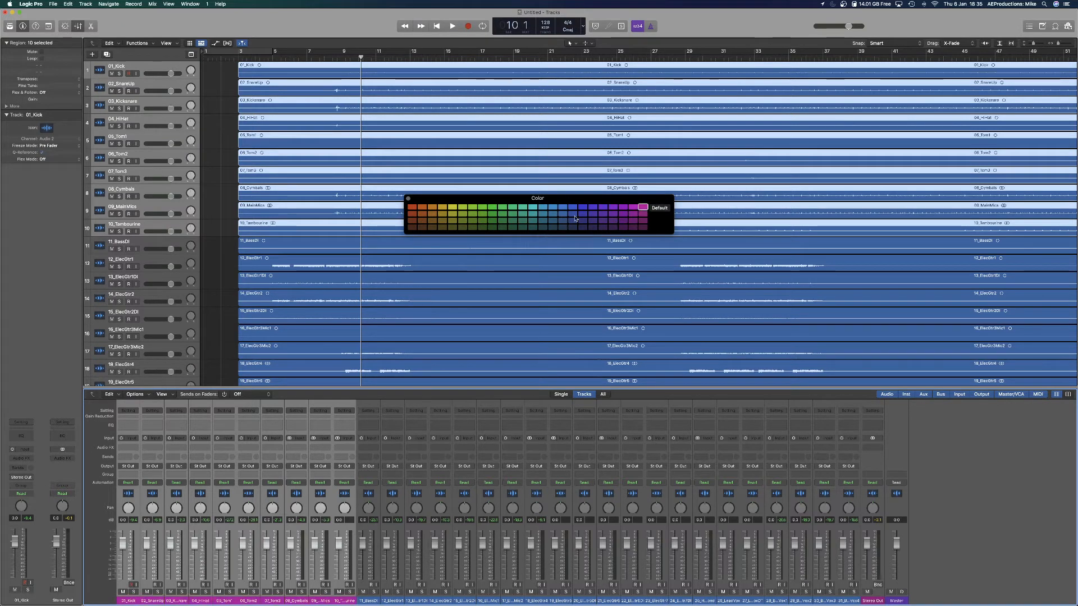
pyautogui.click(495, 215)
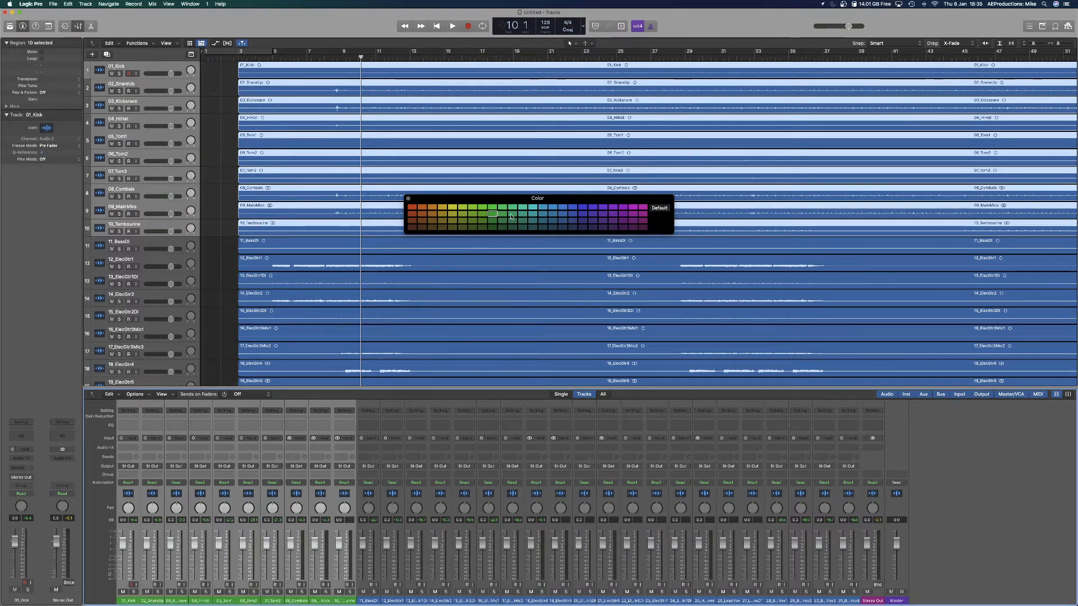
pyautogui.click(473, 207)
pyautogui.click(412, 208)
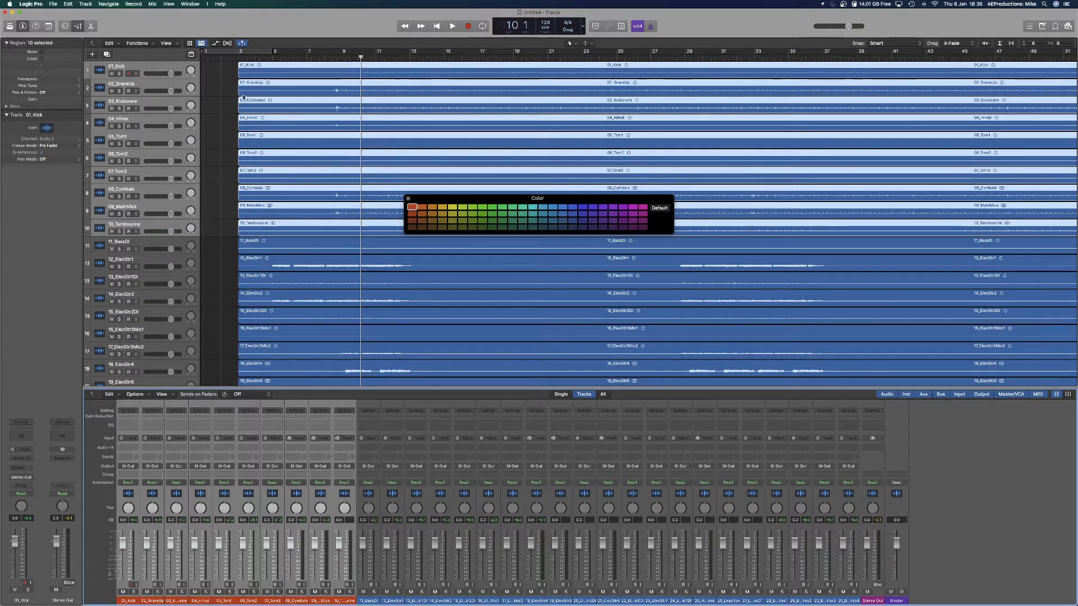
# Select the regions on tracks 01_Kick through 10_Tambourine, color them bright red, and close the color palette.
pyautogui.click(216, 78)
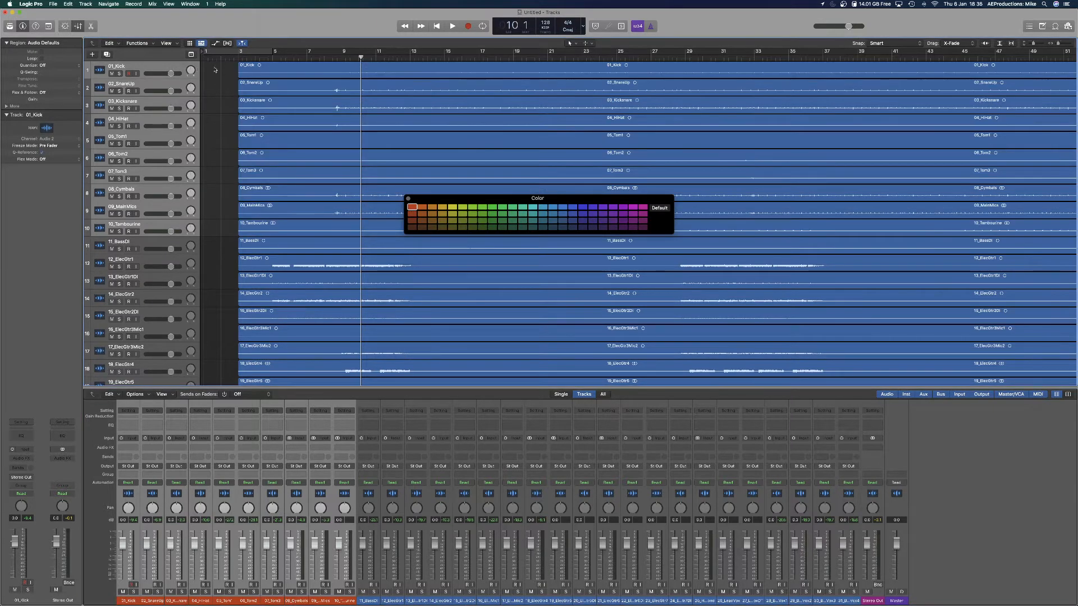
pyautogui.moveTo(228, 71); pyautogui.dragTo(276, 228)
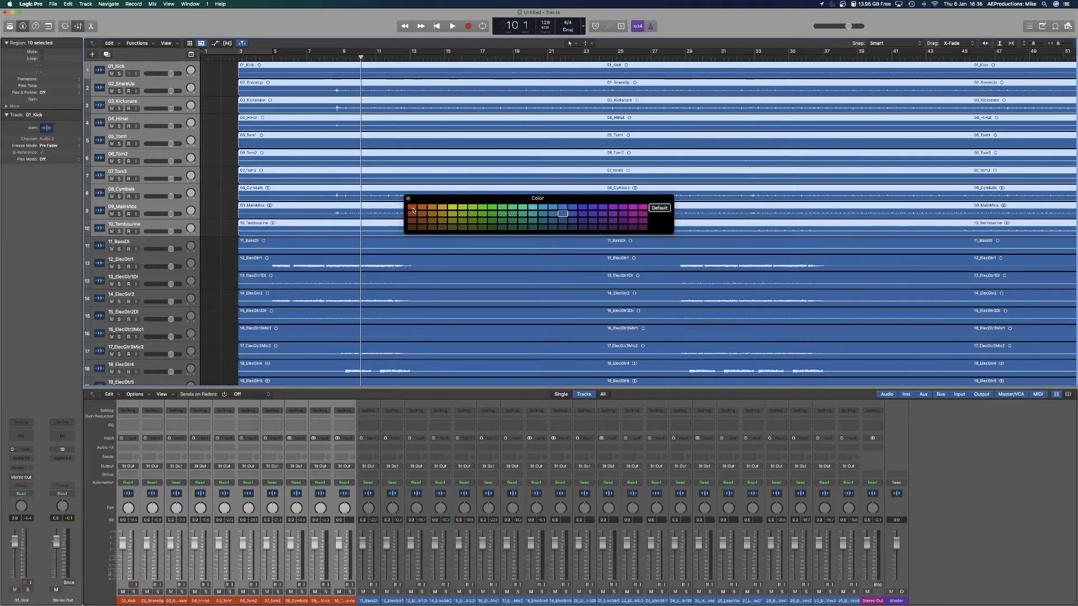
pyautogui.click(411, 207)
pyautogui.click(409, 199)
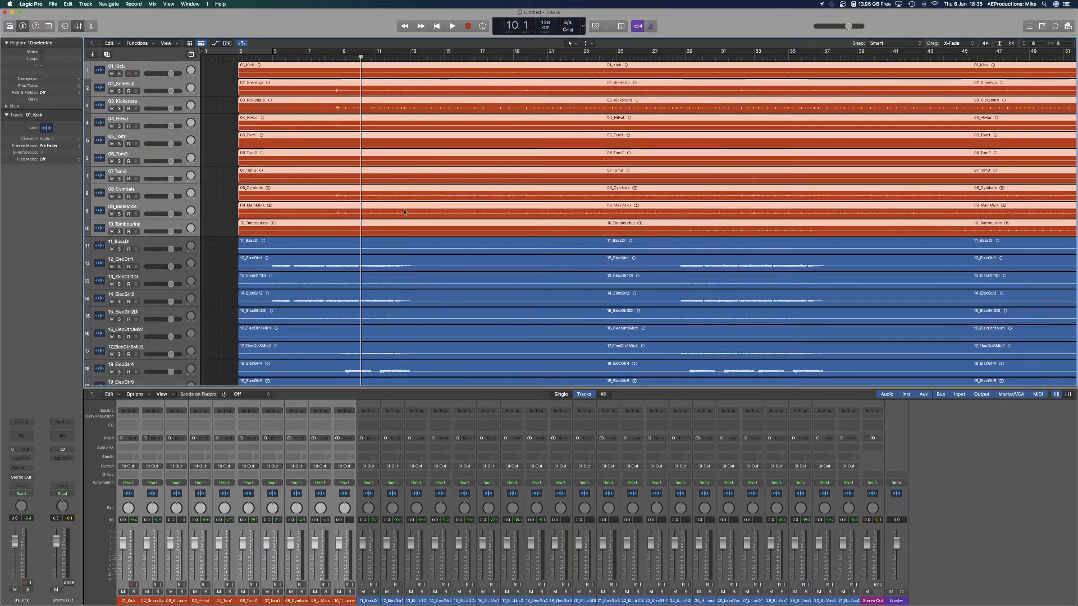
# Color the 11_BassDI channel and its region orange.
pyautogui.click(366, 602)
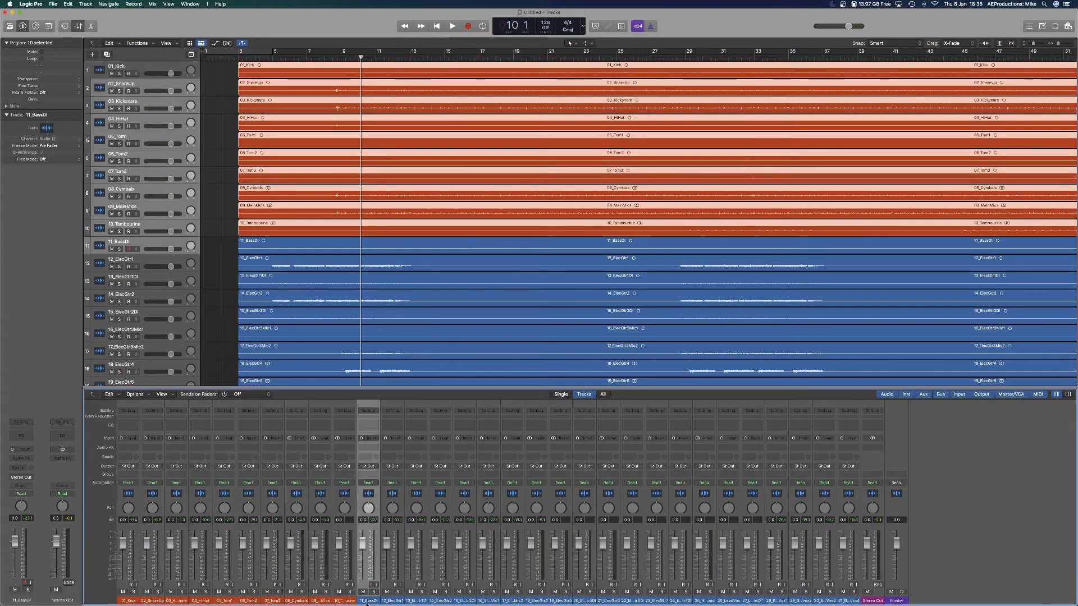
pyautogui.hotkey('alt', 'c')
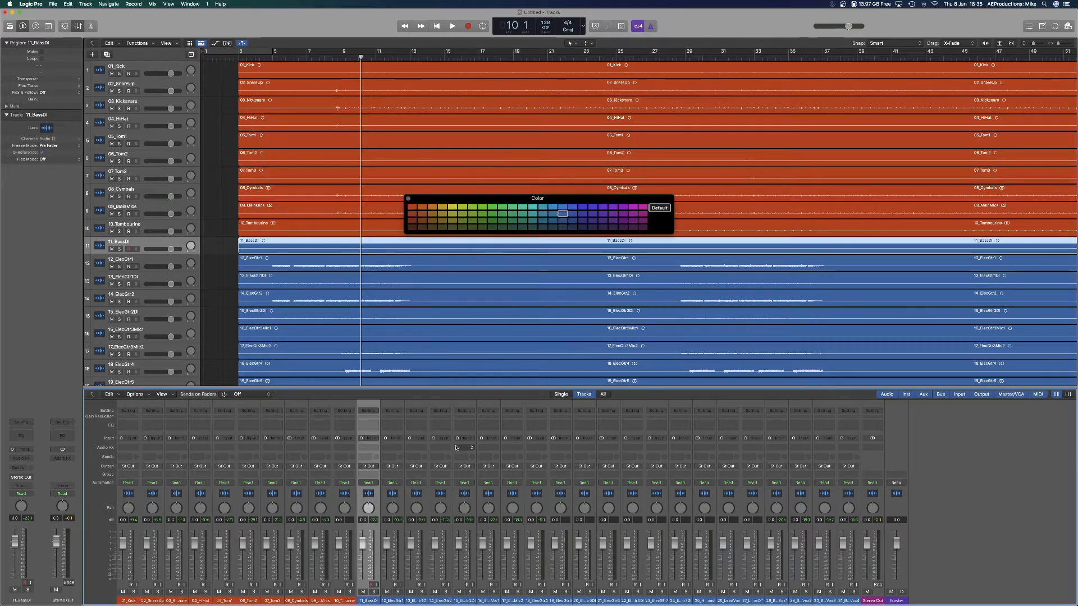
pyautogui.click(432, 208)
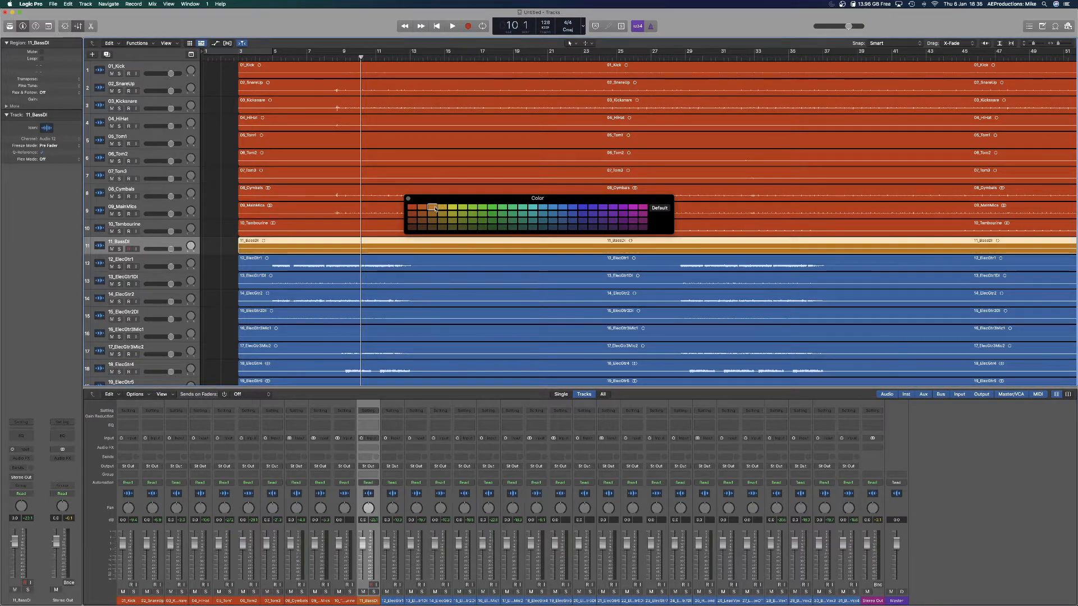
# Color the mixer channels 12_ElecGtr1 through 24_ElecGtr7DI green and the 25_Hammond channel yellow.
pyautogui.click(391, 600)
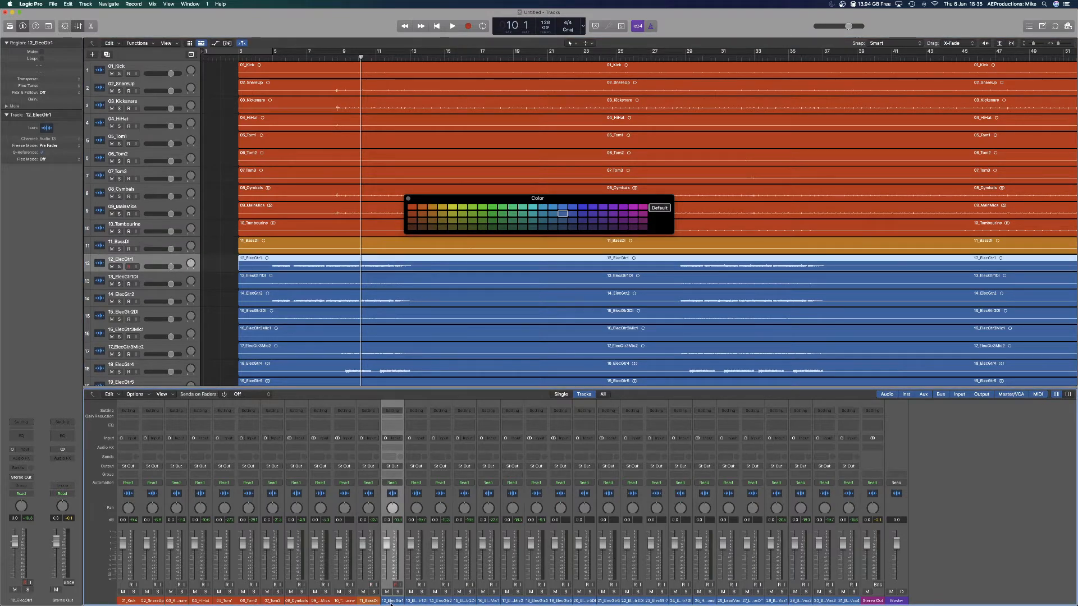
pyautogui.keyDown('shift'); pyautogui.click(689, 601); pyautogui.keyUp('shift')
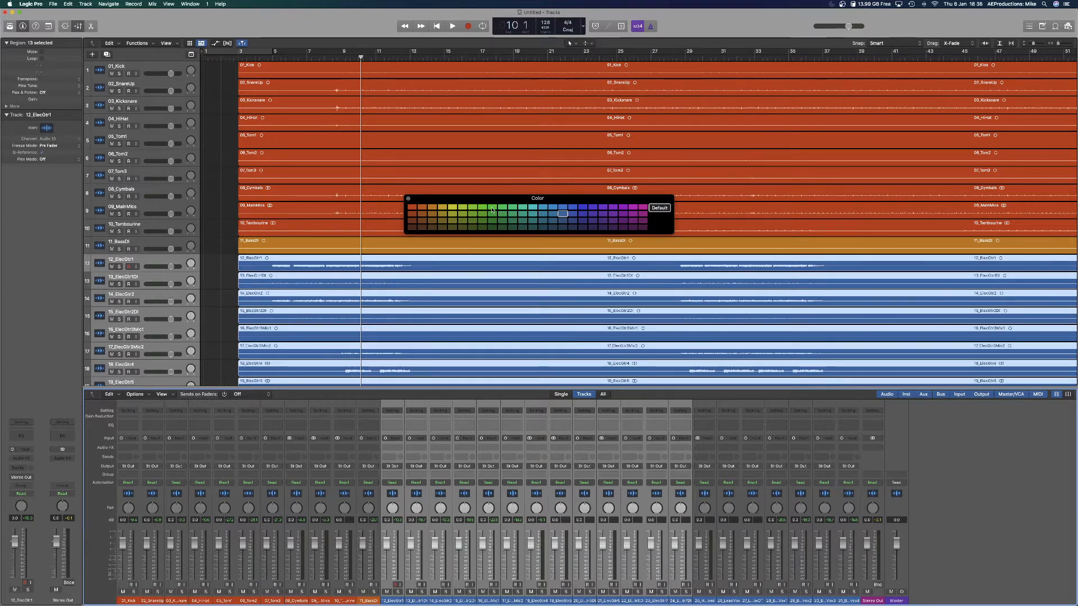
pyautogui.click(492, 208)
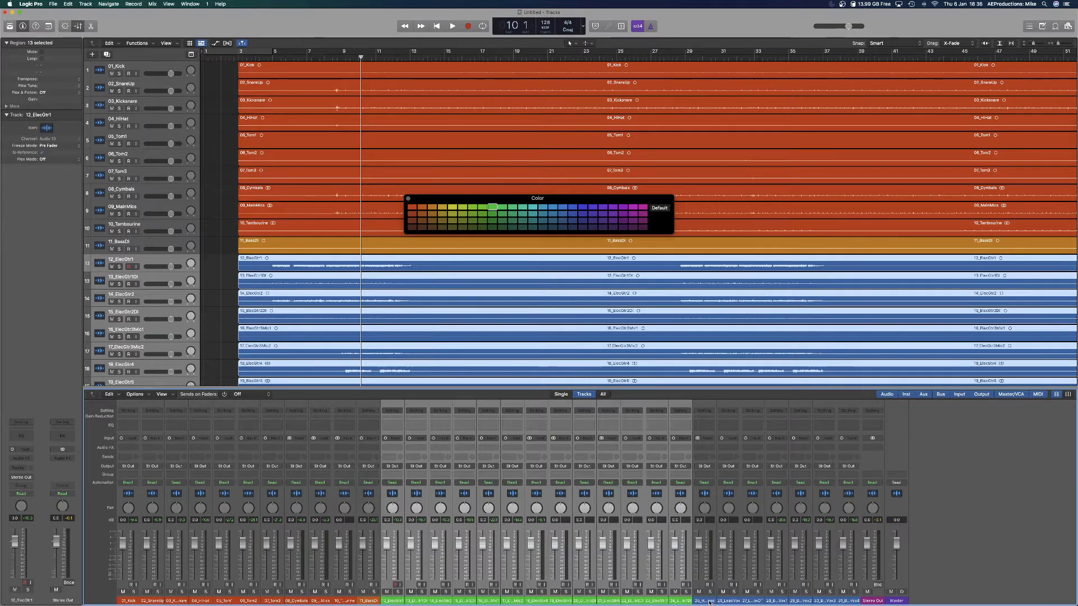
pyautogui.scroll(-4, 529, 259)
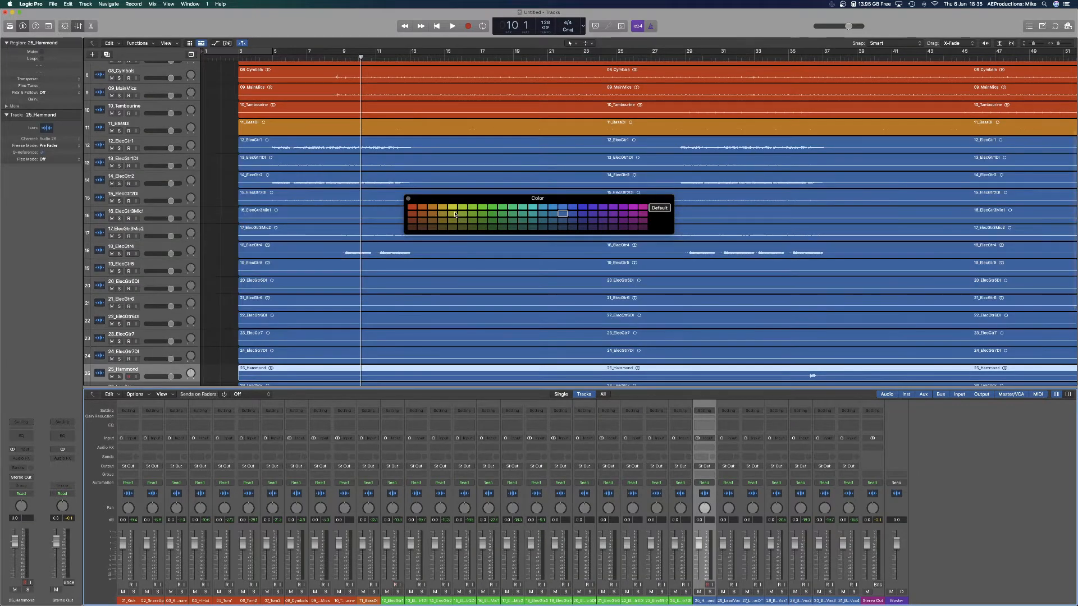
pyautogui.click(453, 214)
# Color the regions on tracks 12_ElecGtr1 through 24_ElecGtr7DI green and the 25_Hammond region yellow.
pyautogui.moveTo(222, 140); pyautogui.dragTo(315, 357)
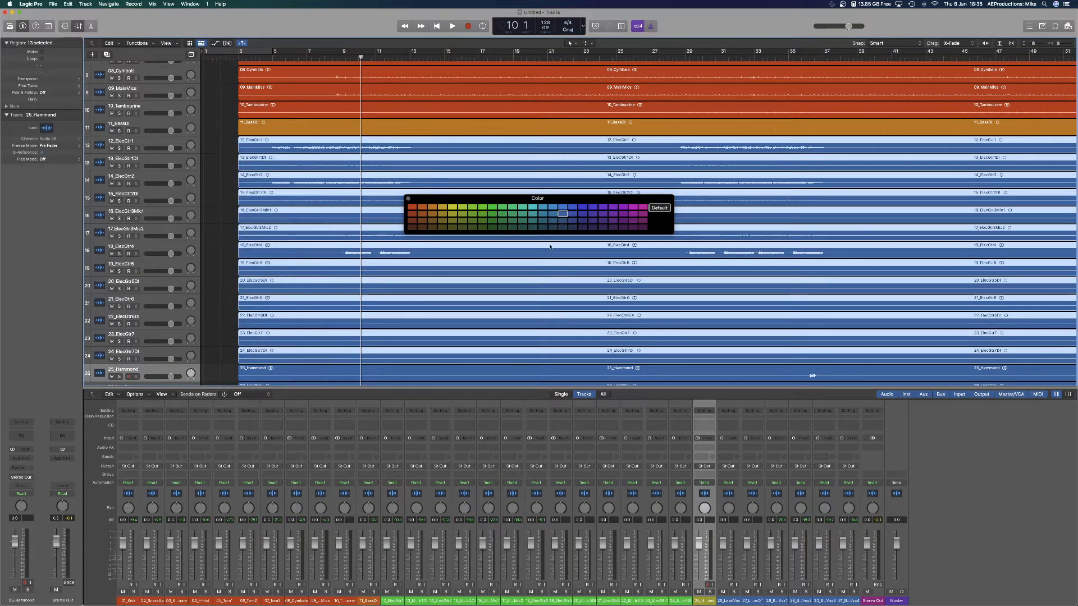
pyautogui.click(491, 215)
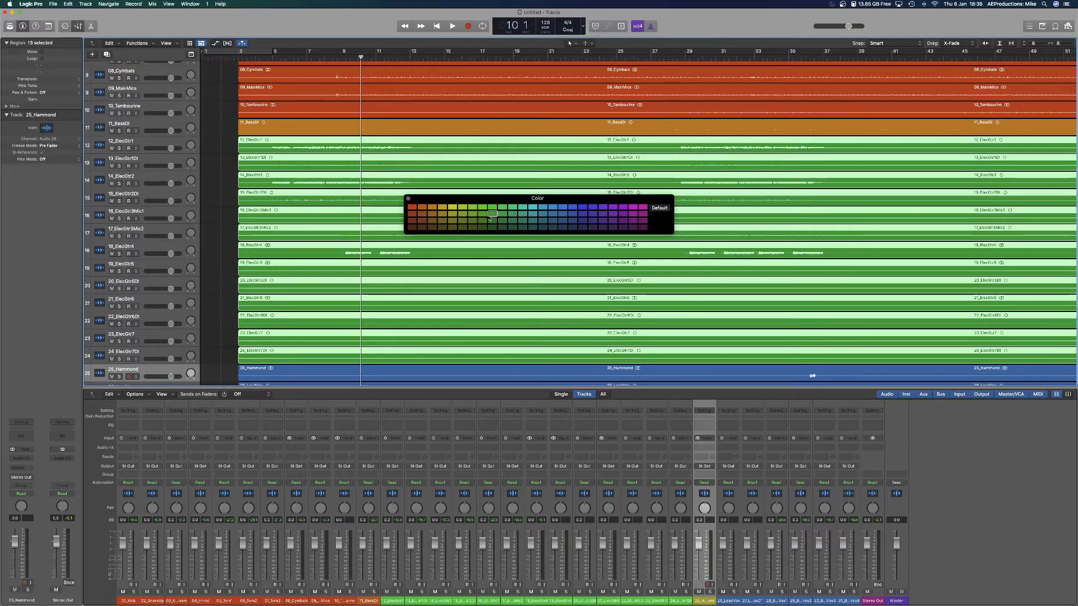
pyautogui.click(348, 374)
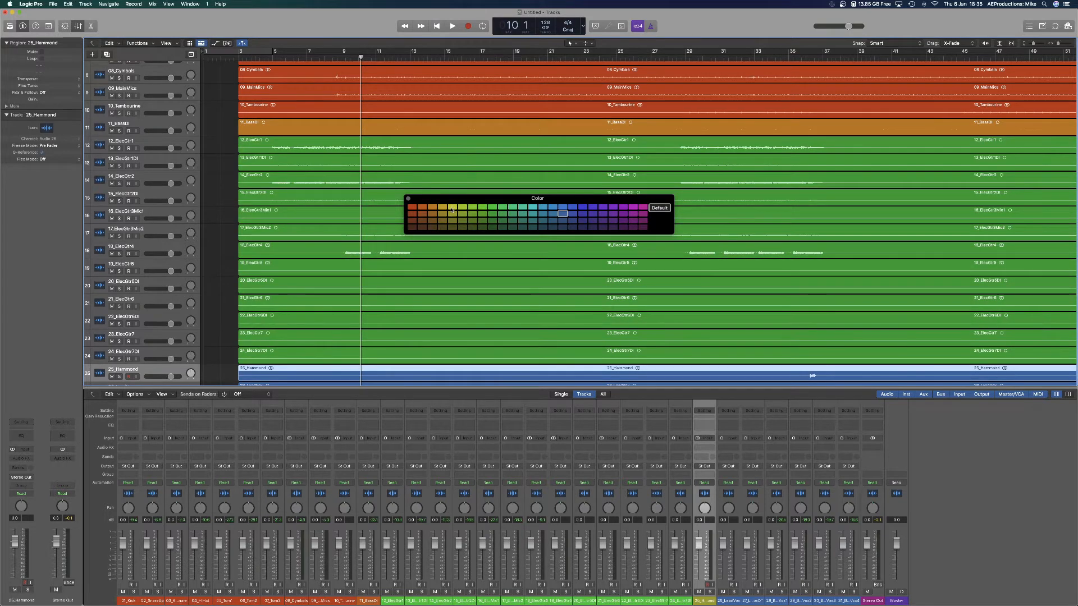
pyautogui.click(452, 207)
# Select the 26_LeadVox and 27_LeadVoxDT mixer channels and color them indigo.
pyautogui.scroll(-1, 595, 337)
pyautogui.click(735, 601)
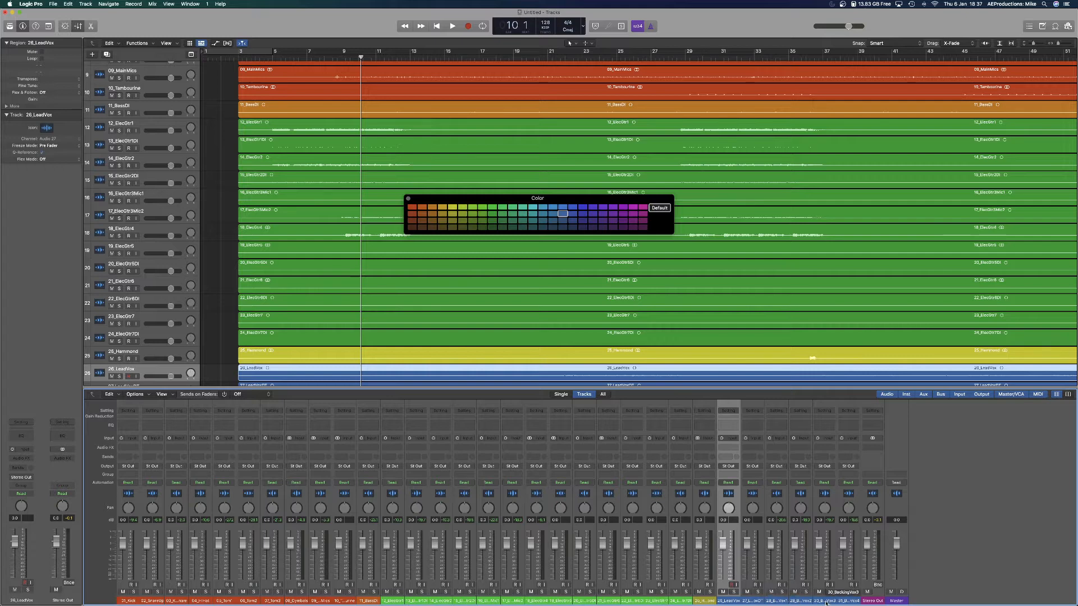
pyautogui.keyDown('shift'); pyautogui.click(752, 601); pyautogui.keyUp('shift')
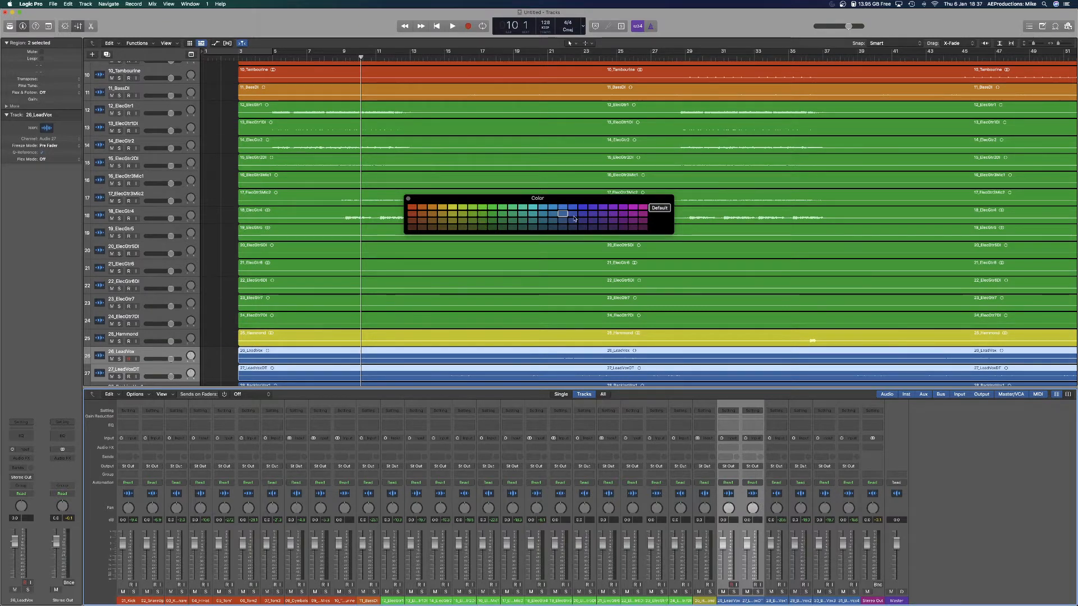
pyautogui.click(593, 207)
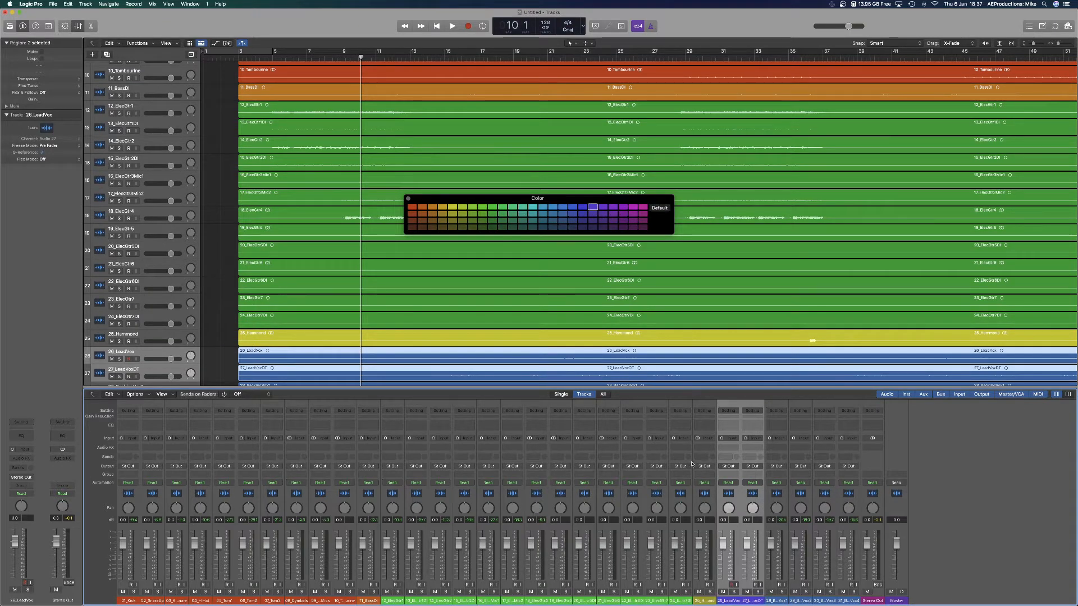
# Color the 26_LeadVox and 27_LeadVoxDT regions indigo to match their mixer channels.
pyautogui.click(776, 600)
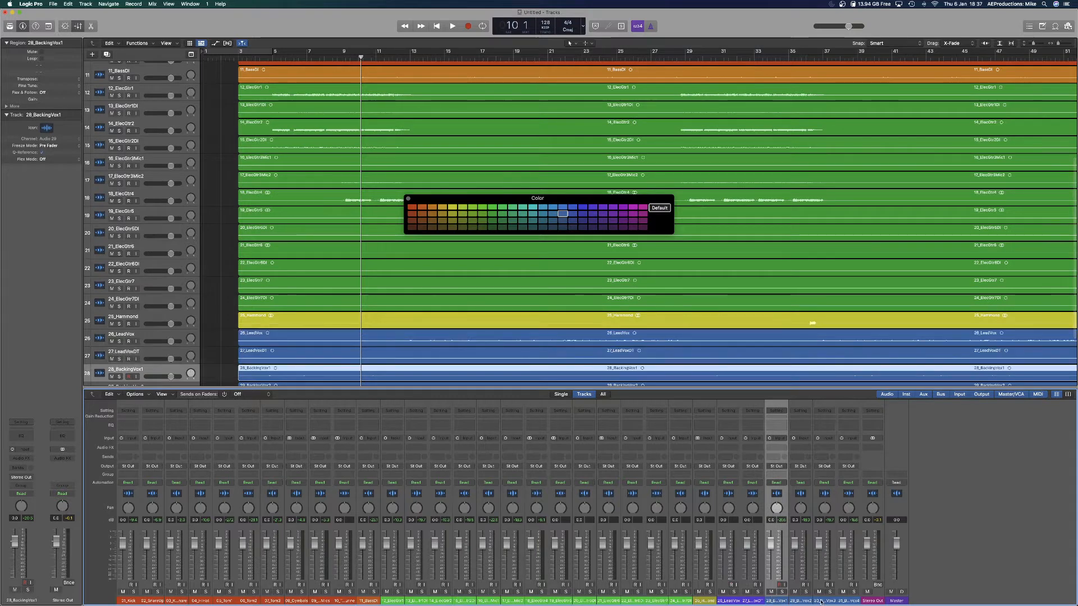
pyautogui.moveTo(221, 323); pyautogui.dragTo(264, 358)
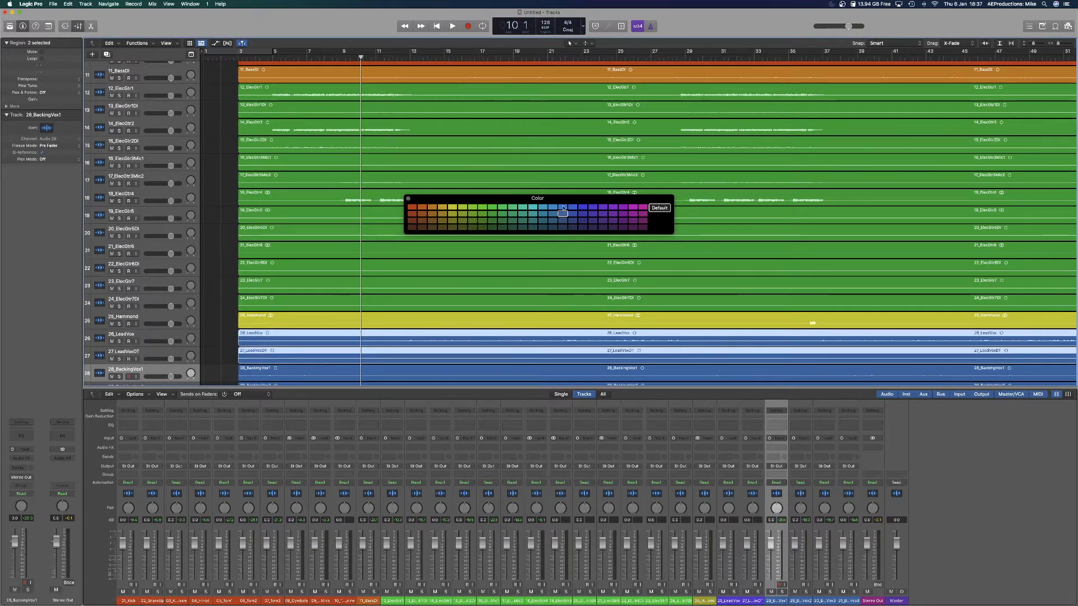
pyautogui.click(593, 208)
# Select the regions on tracks 28_BackingVox1 through 31_BackingVox4 and color them magenta.
pyautogui.scroll(-5, 336, 281)
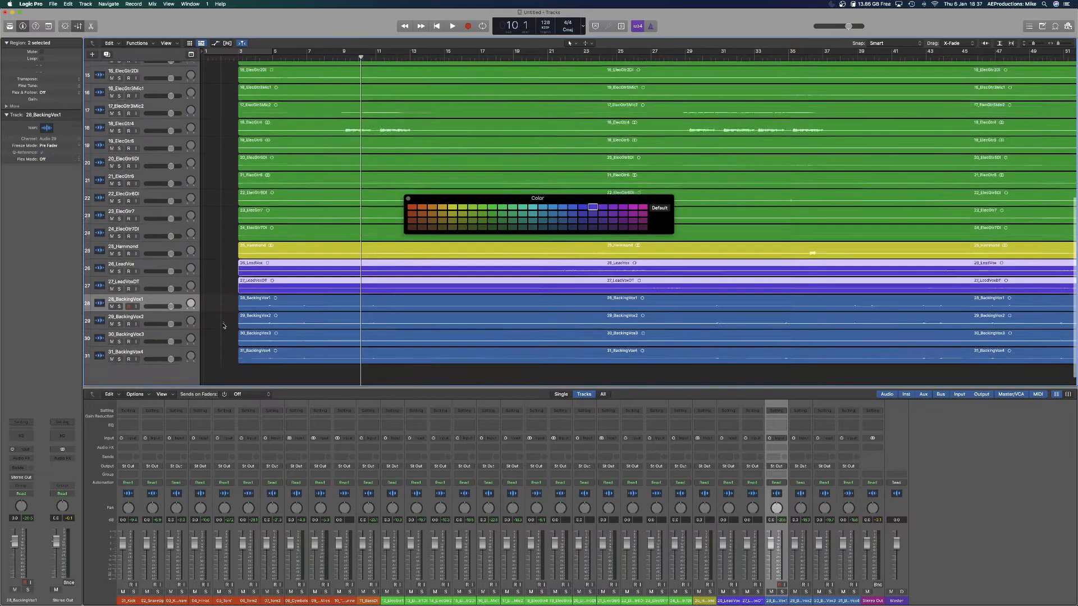
pyautogui.moveTo(227, 290); pyautogui.dragTo(263, 354)
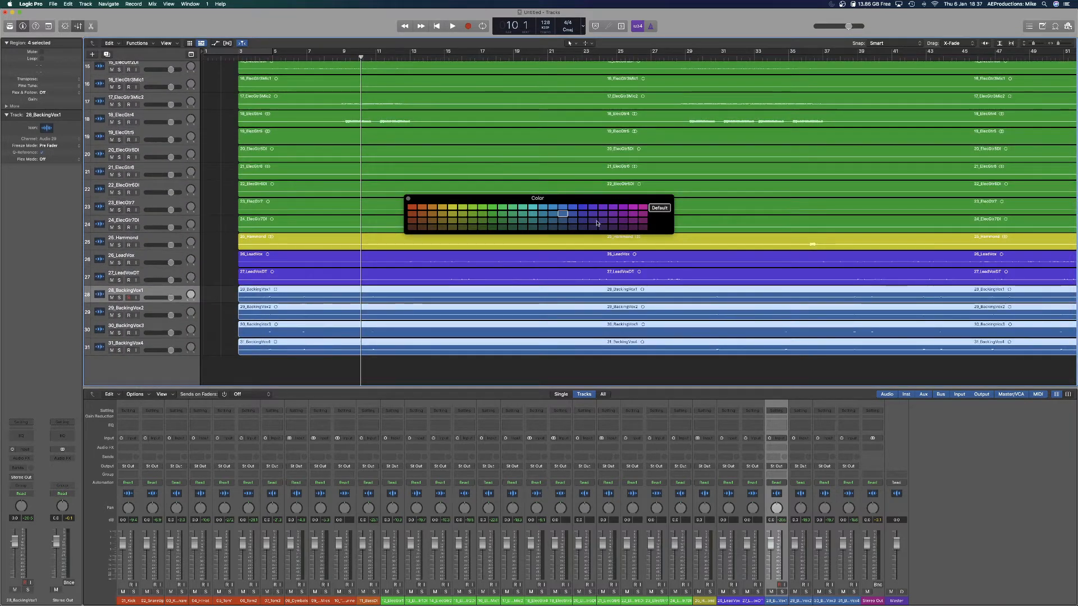
pyautogui.click(643, 207)
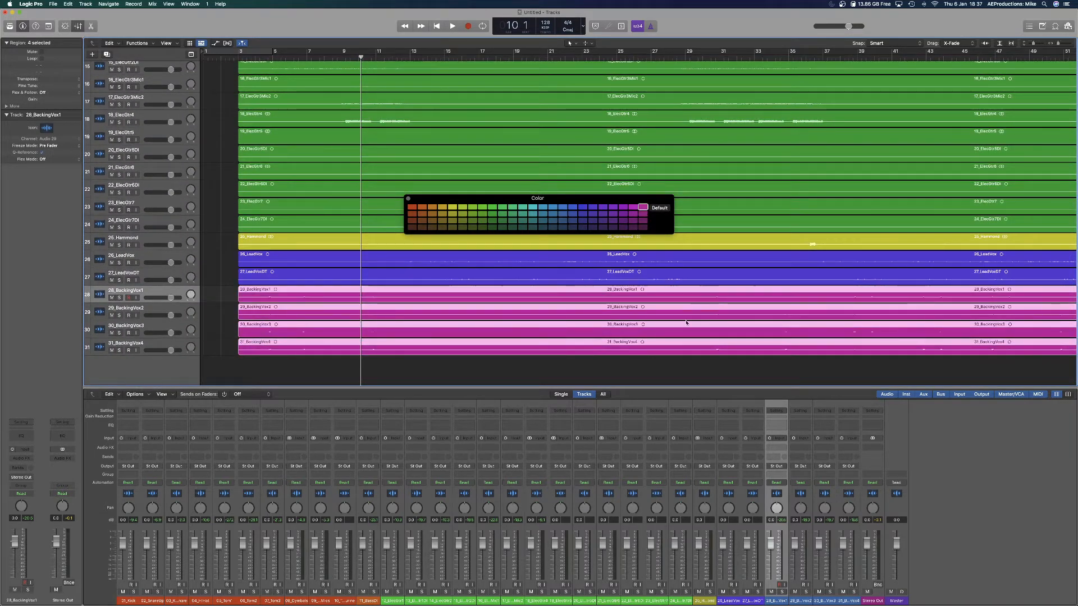
# Color the 28_BackingVox1 through 31_BackingVox4 mixer channels magenta and the Master channel red.
pyautogui.keyDown('shift'); pyautogui.click(853, 601); pyautogui.keyUp('shift')
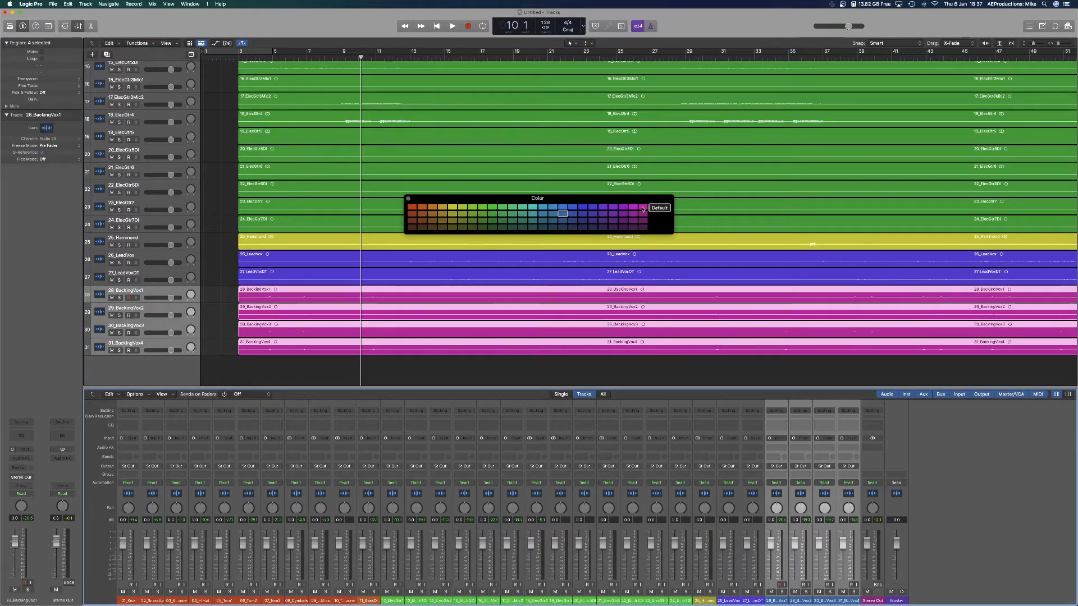
pyautogui.click(896, 601)
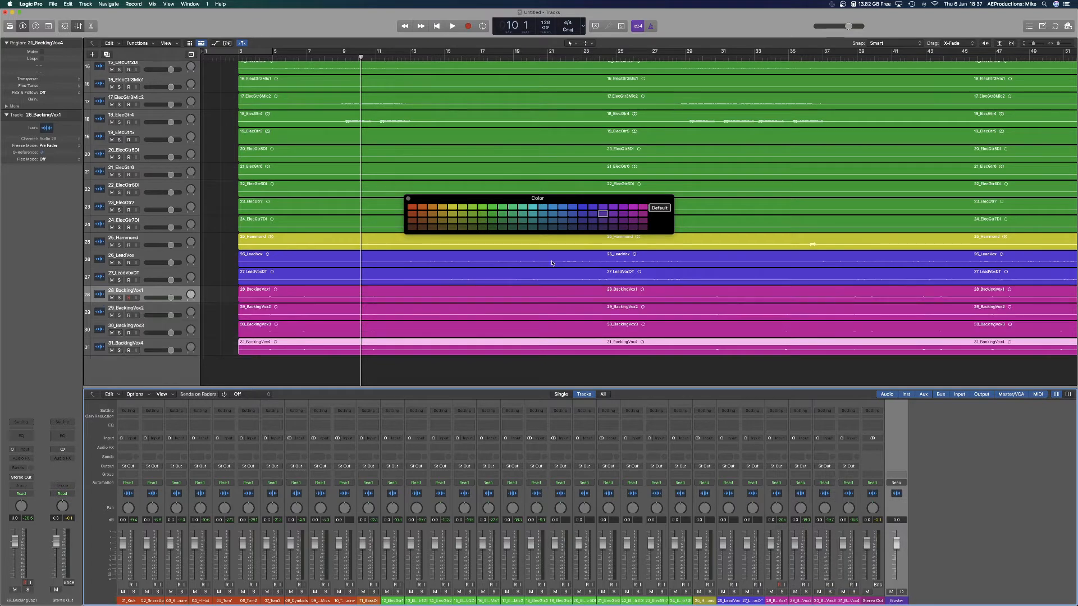
pyautogui.click(411, 208)
pyautogui.click(408, 198)
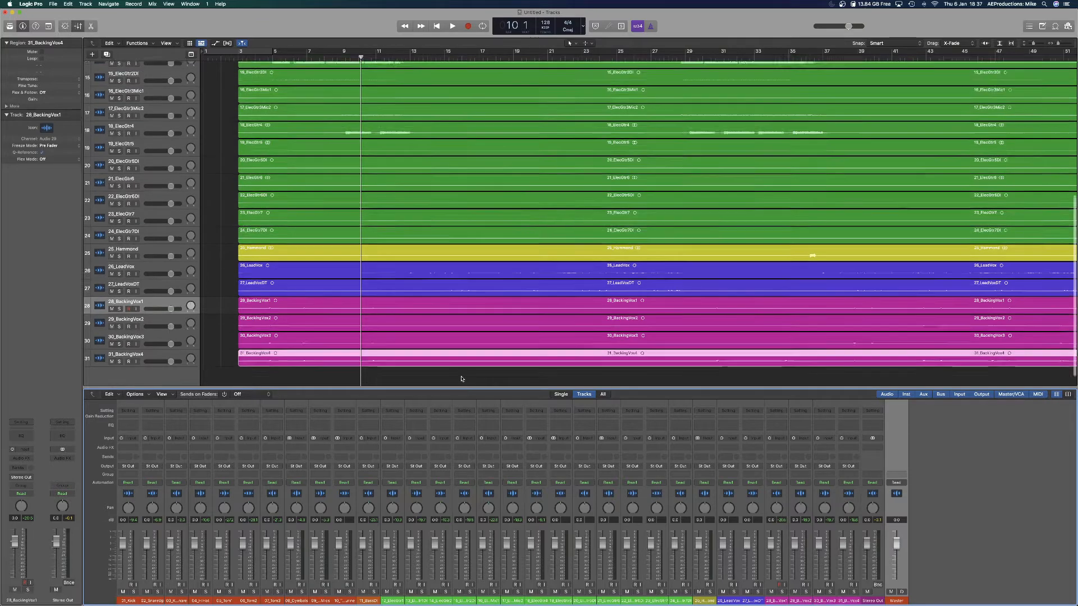
# Look over the color-coded tracks from 01_Kick down to 31_BackingVox4 in the arrangement.
pyautogui.scroll(10, 445, 264)
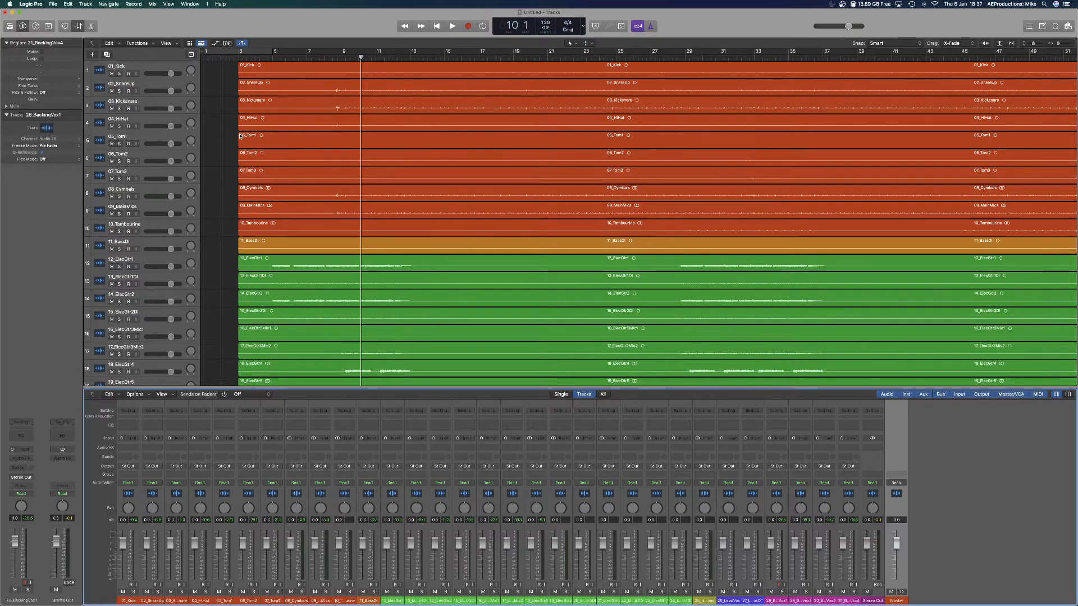
pyautogui.scroll(-10, 310, 182)
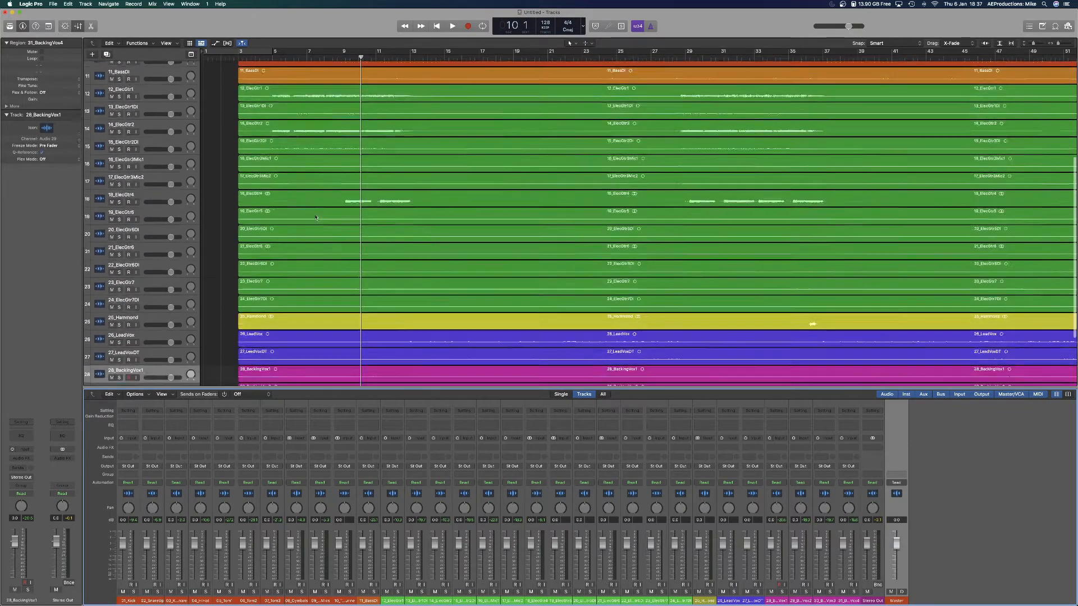
pyautogui.scroll(-3, 326, 244)
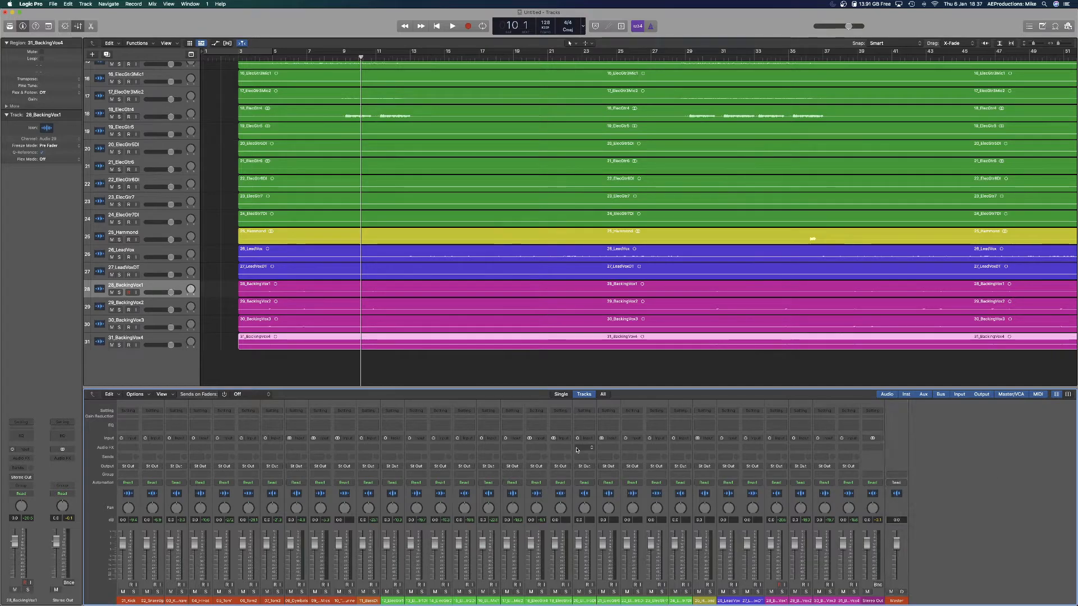
pyautogui.scroll(1, 442, 460)
pyautogui.scroll(10, 412, 370)
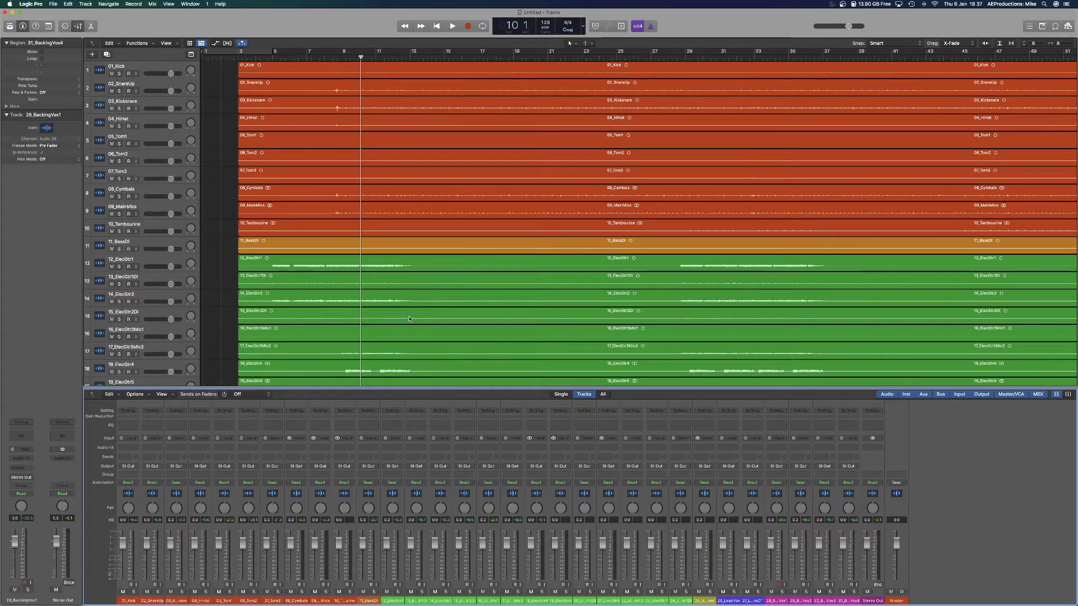
pyautogui.scroll(-10, 409, 319)
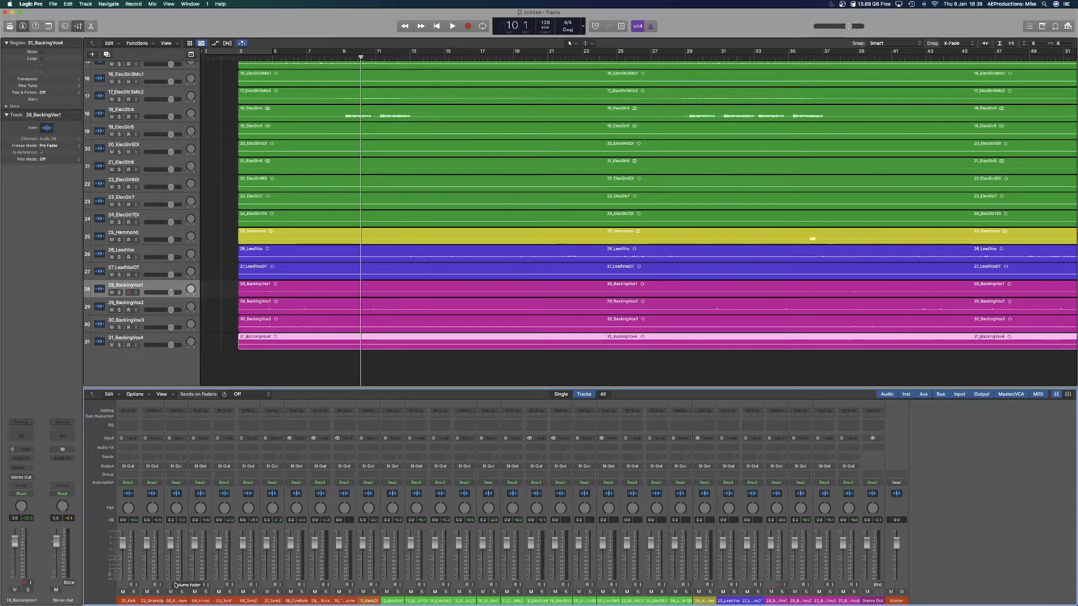
# Select the drum mixer channels 01_Kick through 10_Tambourine and create a new VCA for them.
pyautogui.click(128, 600)
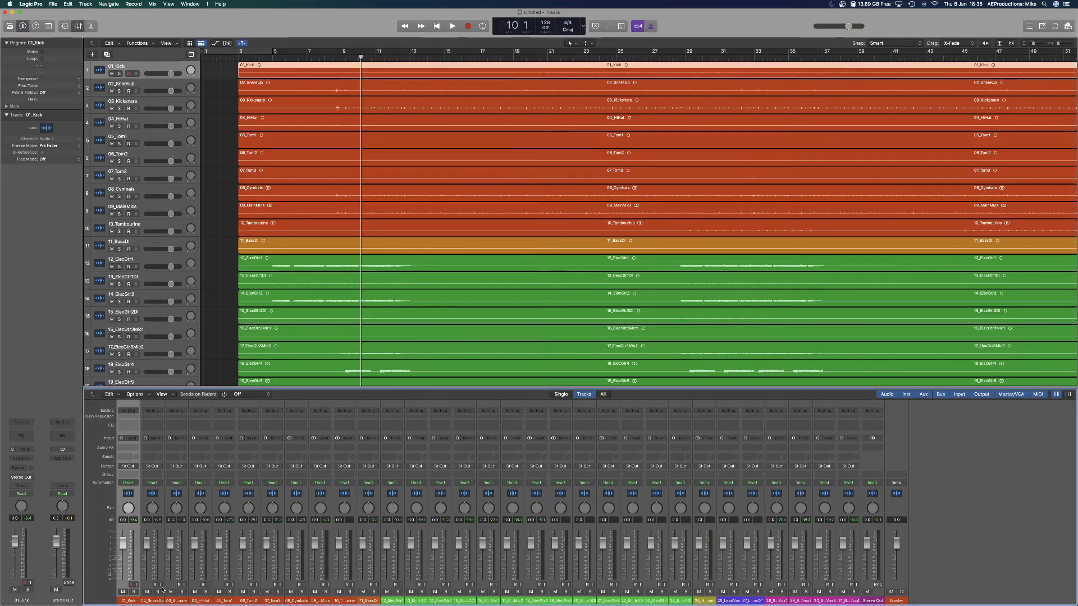
pyautogui.click(153, 601)
pyautogui.click(129, 601)
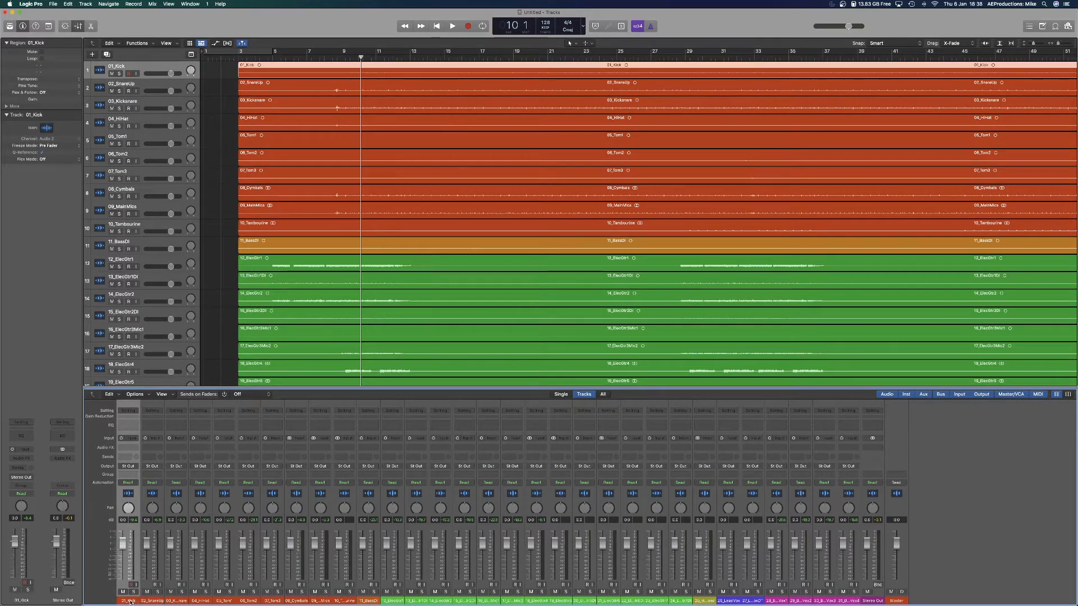
pyautogui.keyDown('shift'); pyautogui.click(348, 601); pyautogui.keyUp('shift')
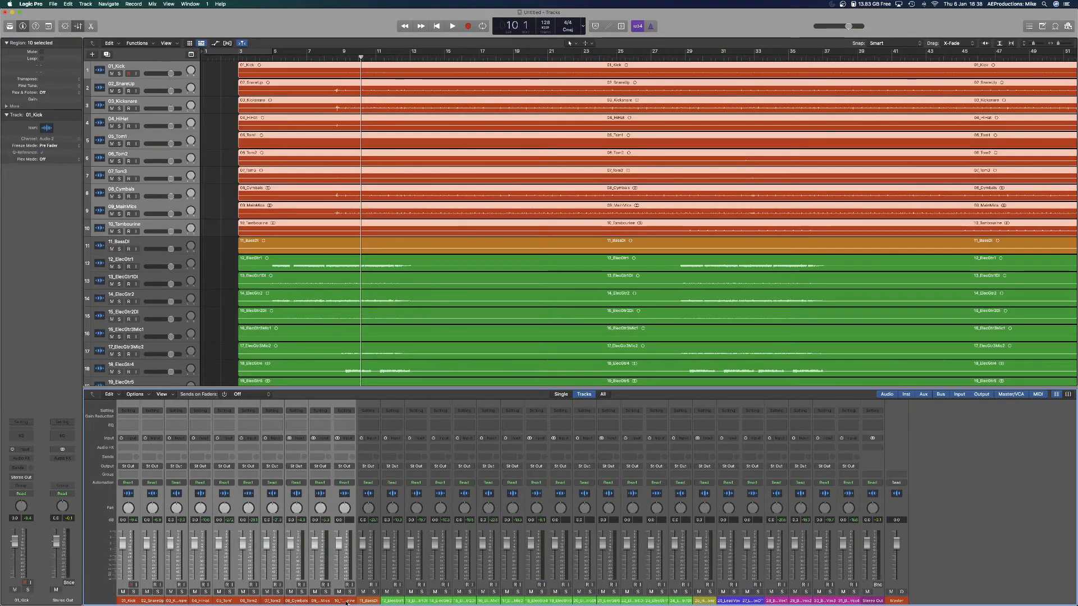
pyautogui.rightClick(347, 602)
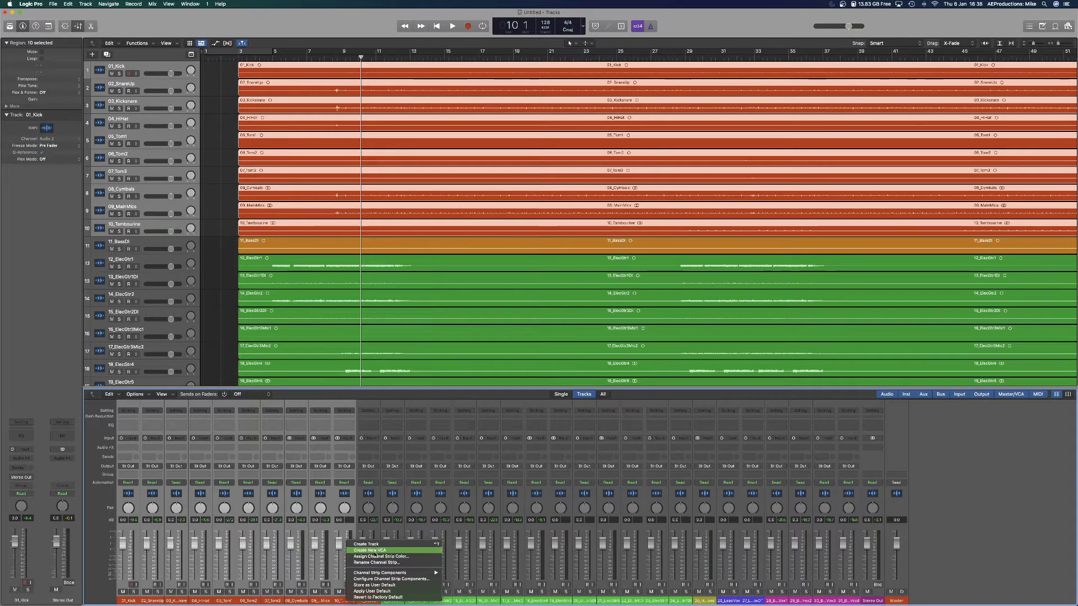
pyautogui.click(371, 551)
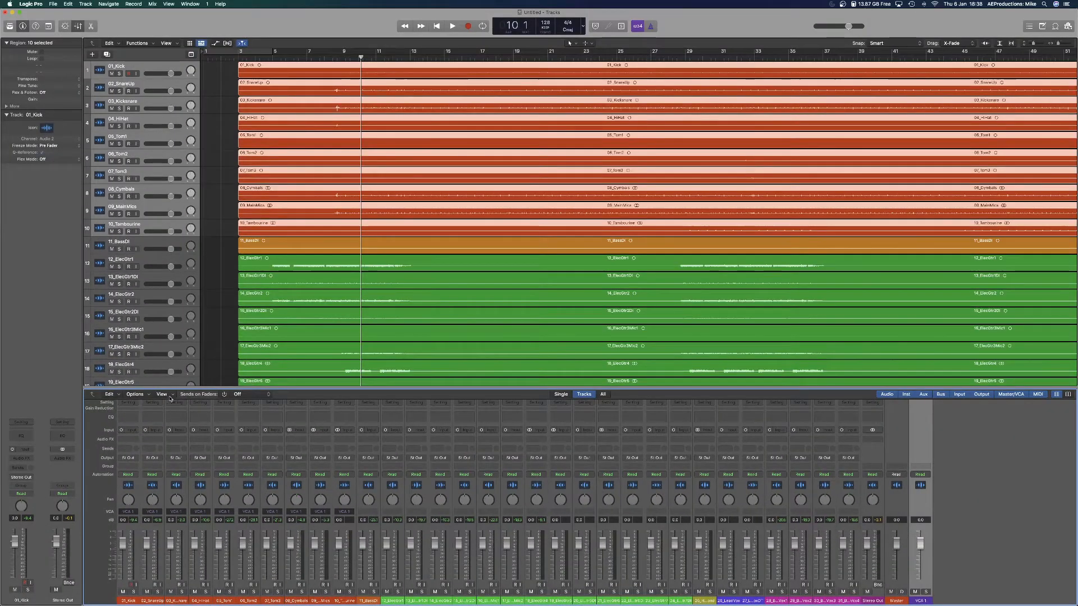
# Check the VCA option among the mixer's channel strip components.
pyautogui.click(184, 318)
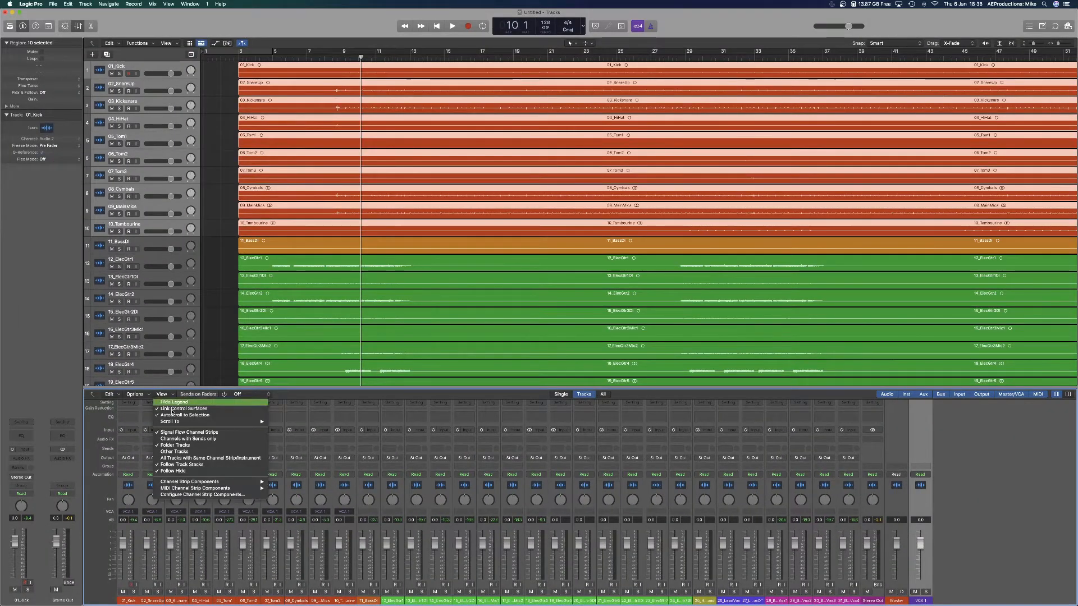
pyautogui.moveTo(201, 482)
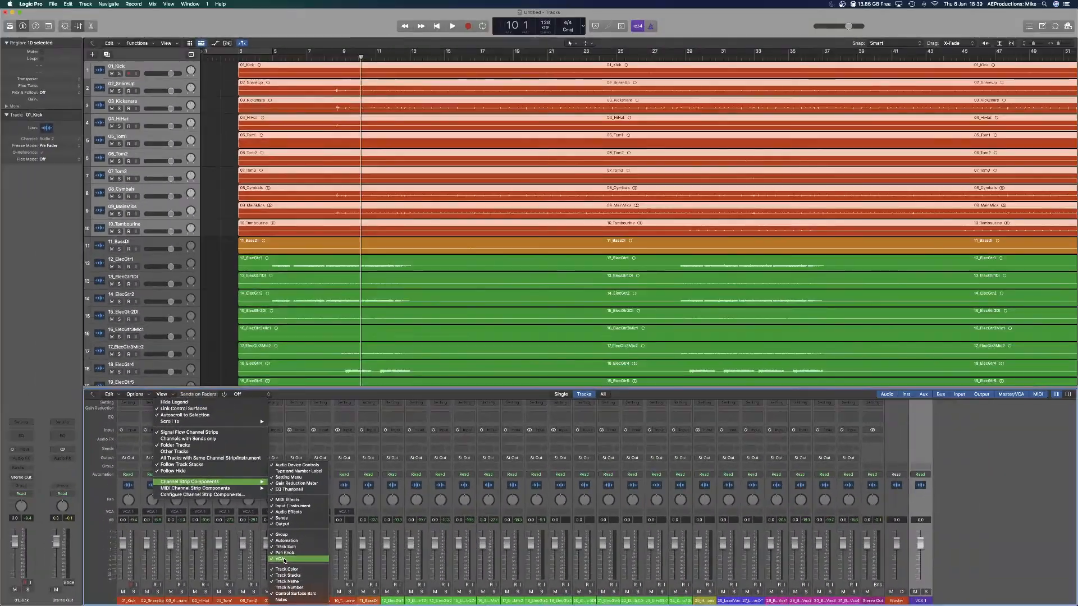
pyautogui.click(244, 548)
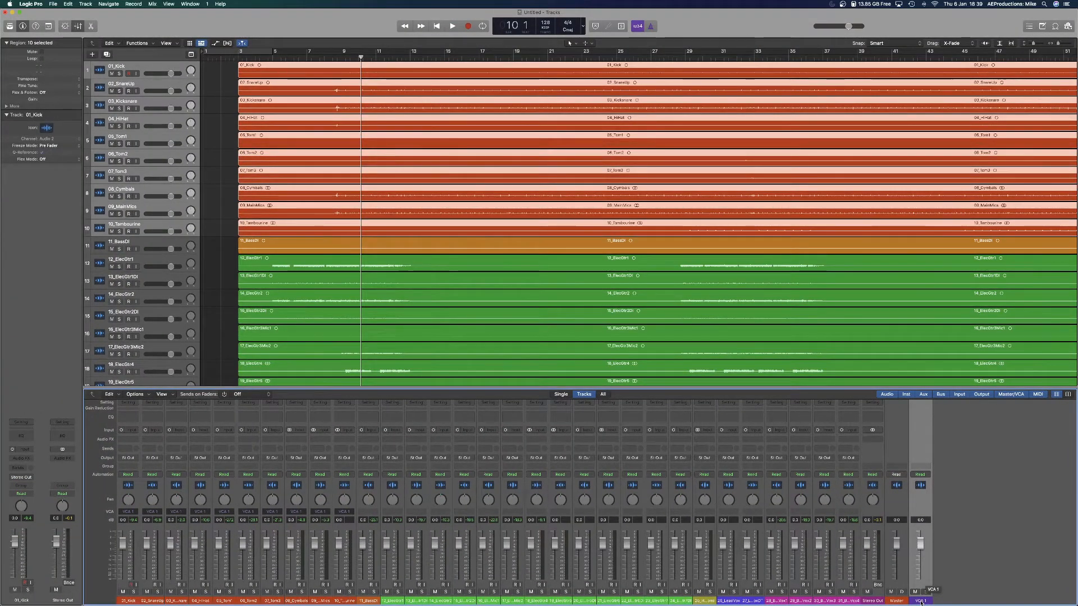
# Rename the new VCA channel as DRUMS.
pyautogui.doubleClick(919, 601)
pyautogui.write('D')
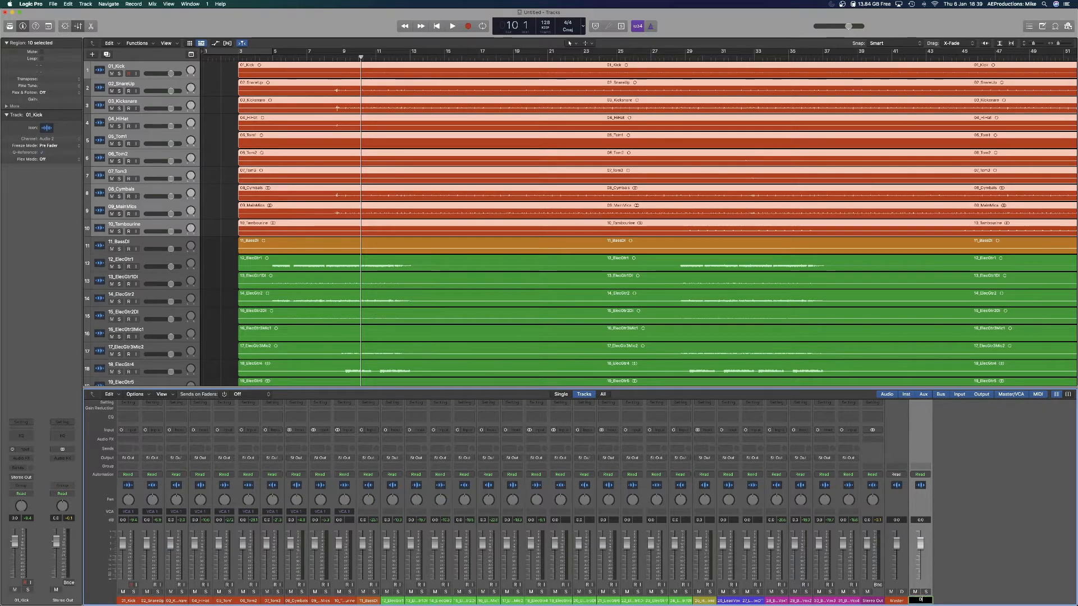
pyautogui.write('RUMS')
pyautogui.press('Return')
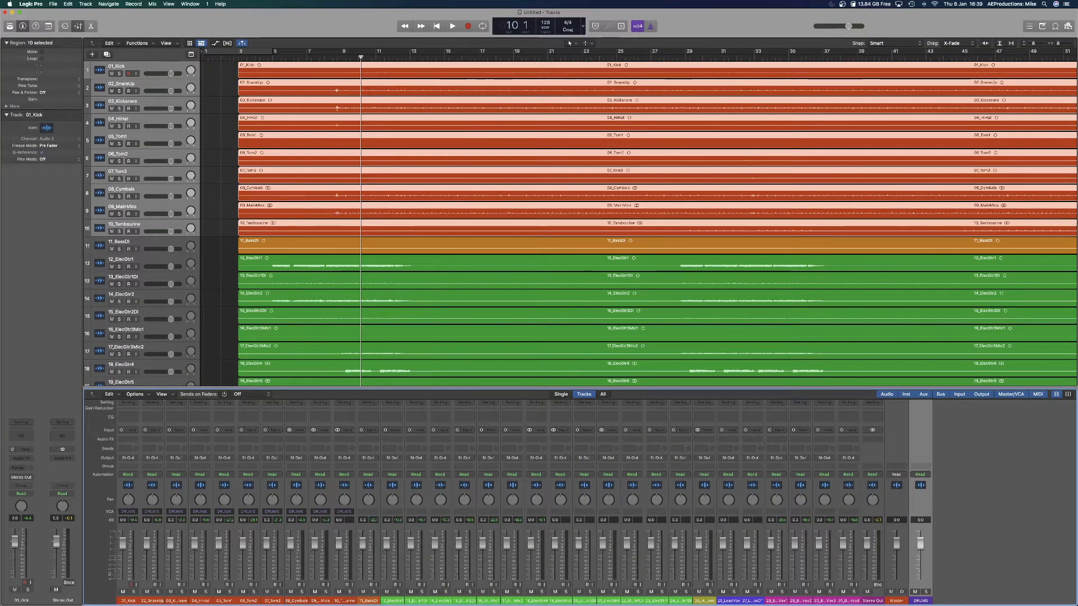
# Create an arrangement track for the DRUMS VCA channel and solo it.
pyautogui.moveTo(925, 602)
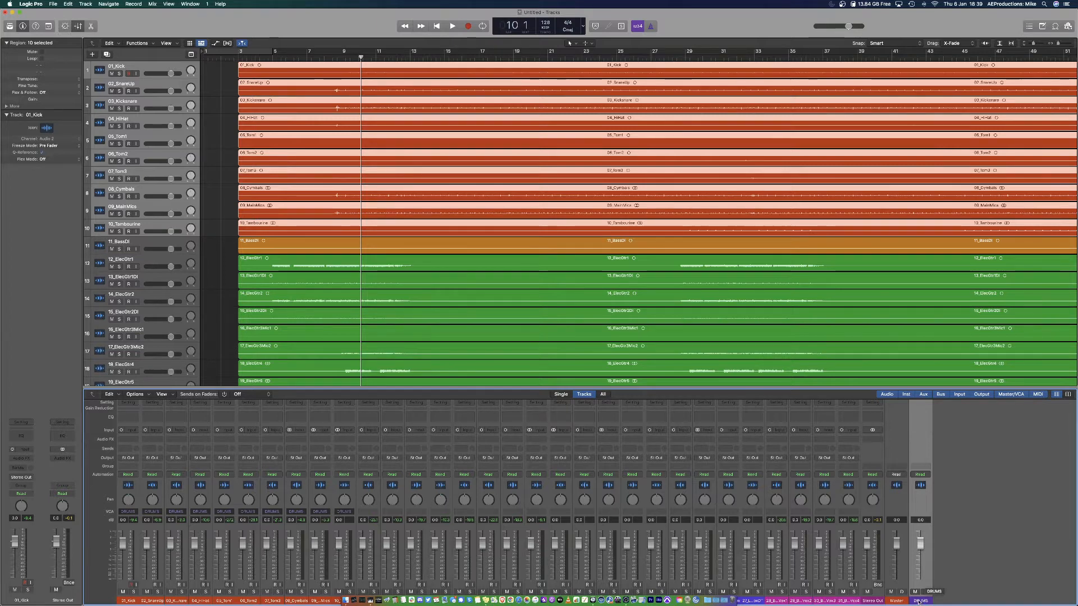
pyautogui.rightClick(919, 602)
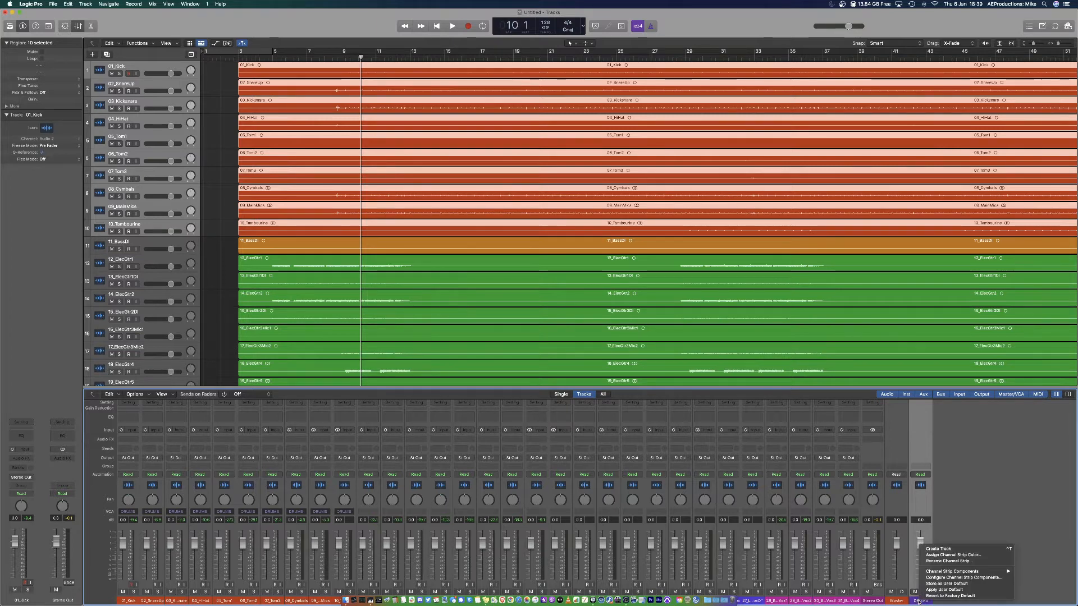
pyautogui.click(946, 549)
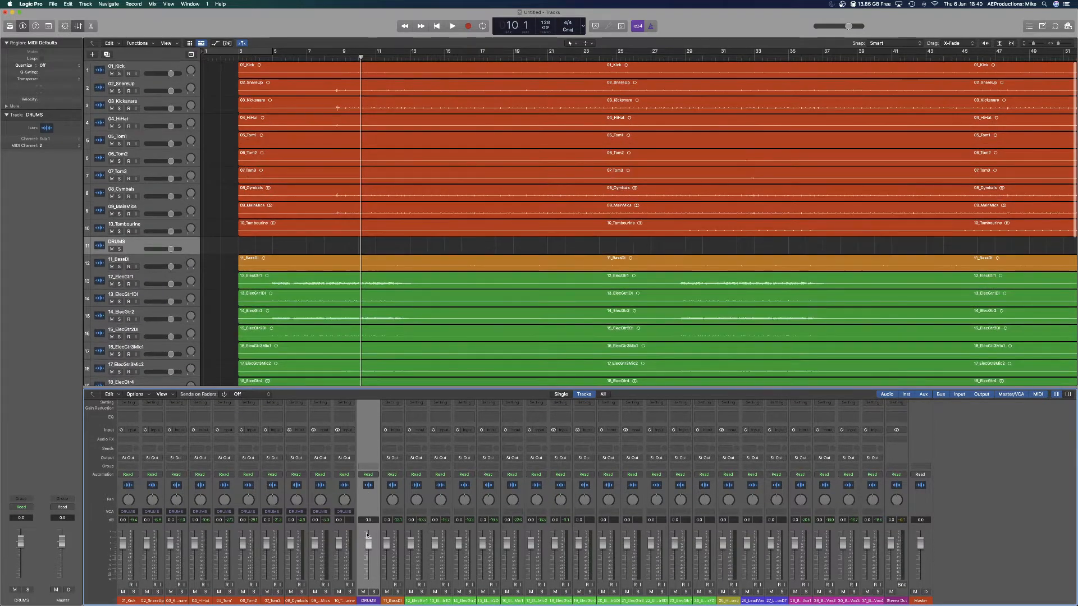
pyautogui.click(374, 592)
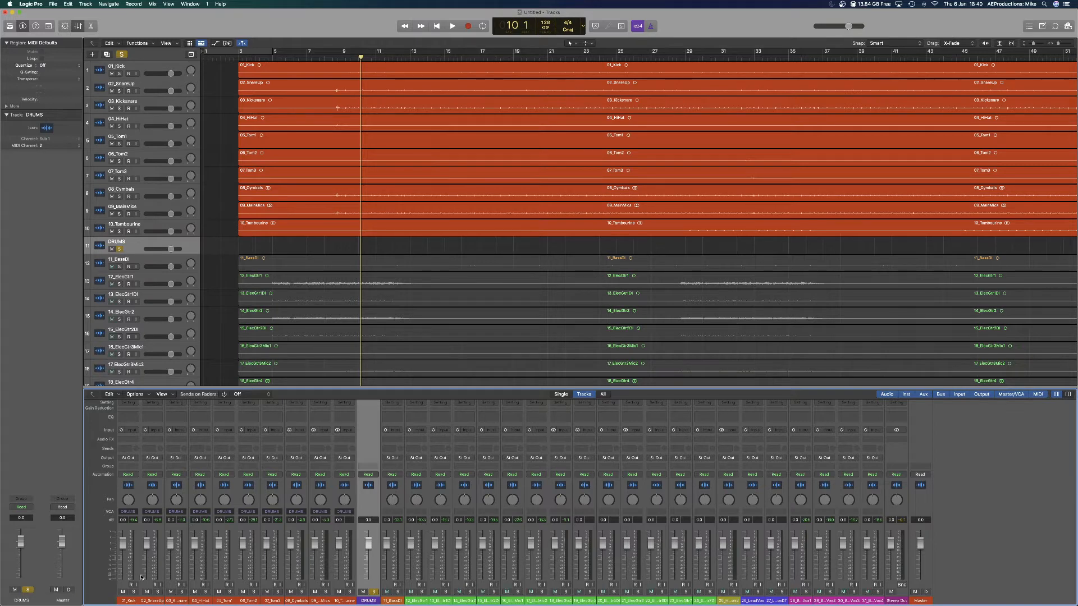
pyautogui.scroll(1, 337, 525)
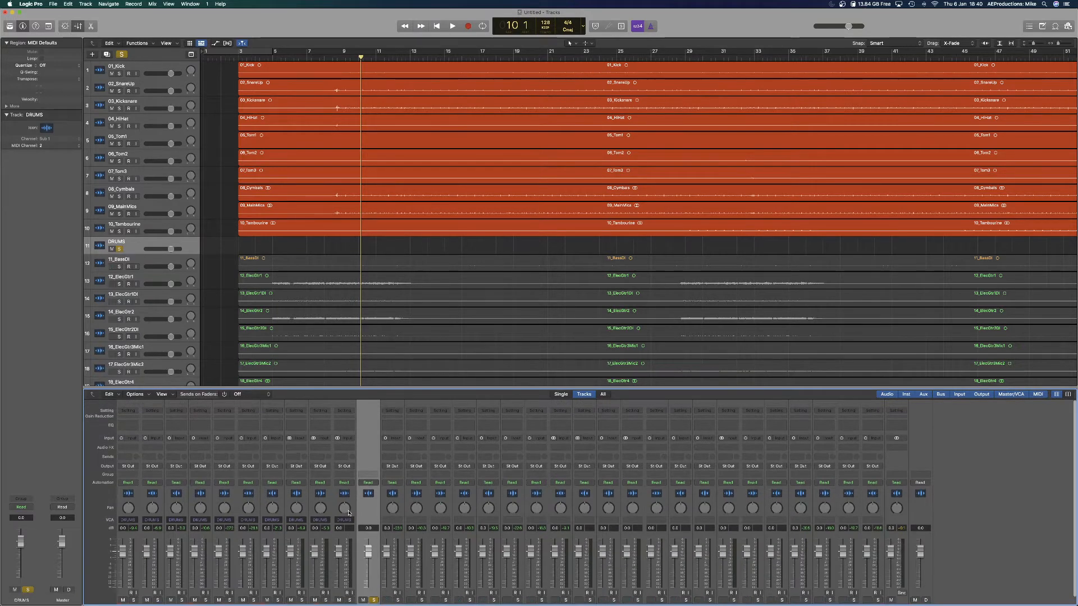
pyautogui.scroll(-1, 385, 564)
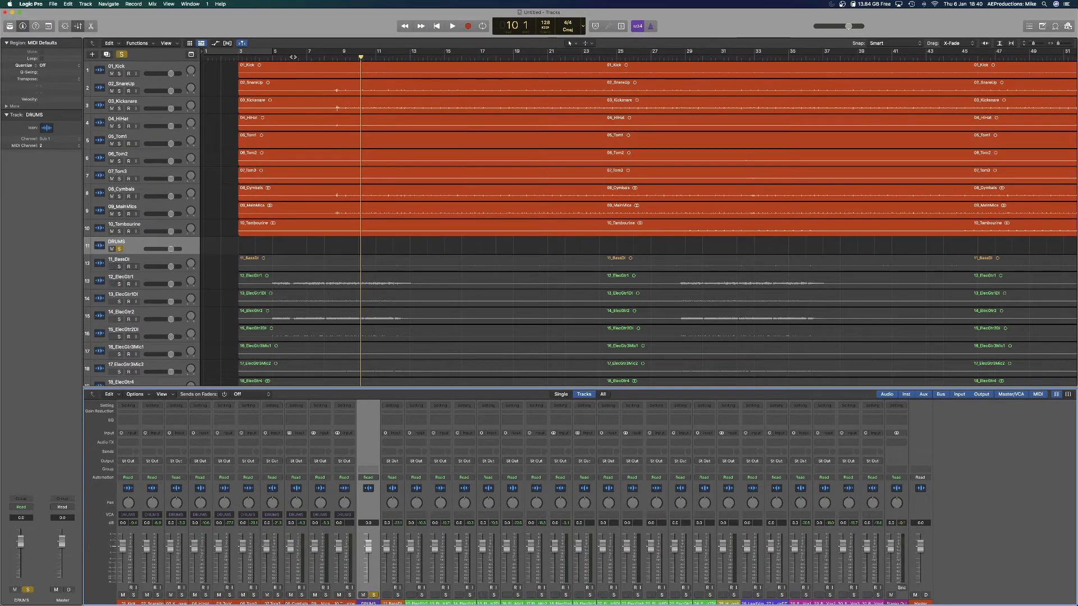
# Play the soloed drums from about bar 8 and balance their faders, raising 02_SnareUp and lowering the cymbals, main mics and tambourine.
pyautogui.click(292, 56)
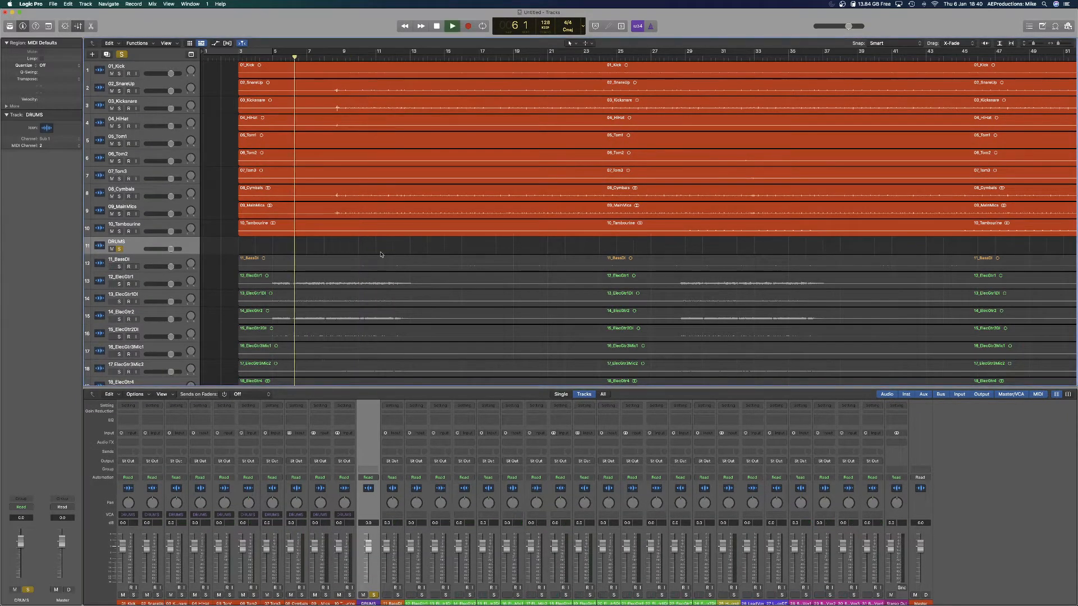
pyautogui.click(328, 56)
pyautogui.press('space')
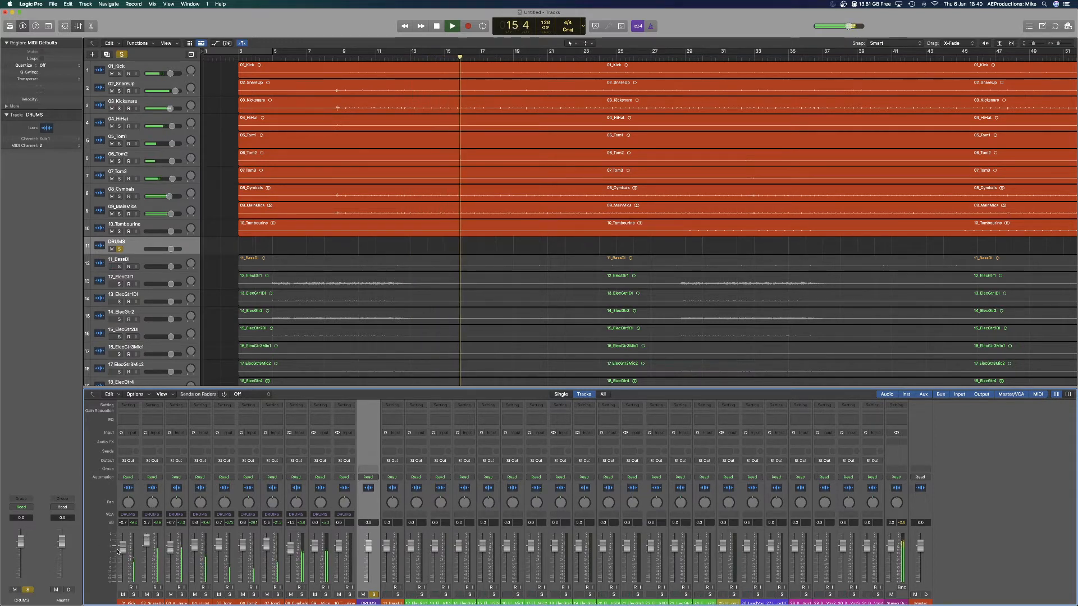
pyautogui.scroll(-1, 290, 549)
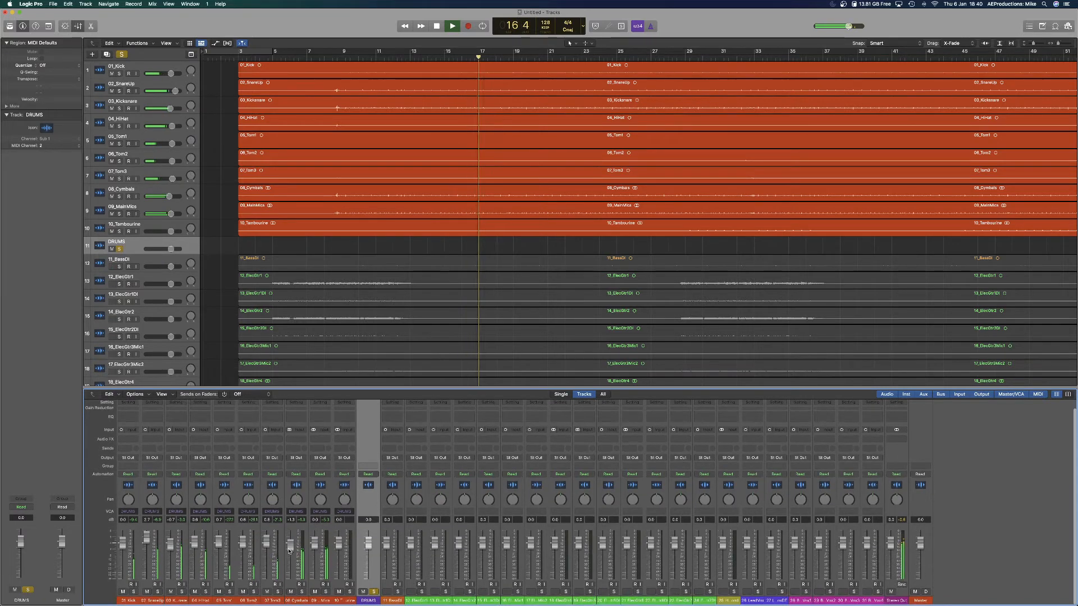
pyautogui.moveTo(290, 546); pyautogui.dragTo(290, 546)
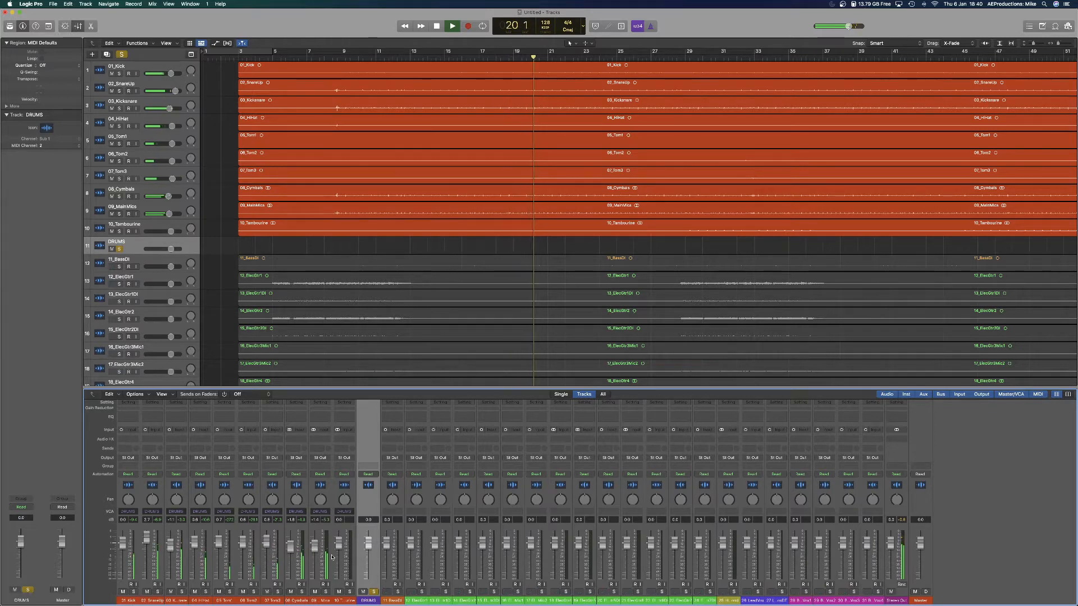
pyautogui.scroll(1, 297, 553)
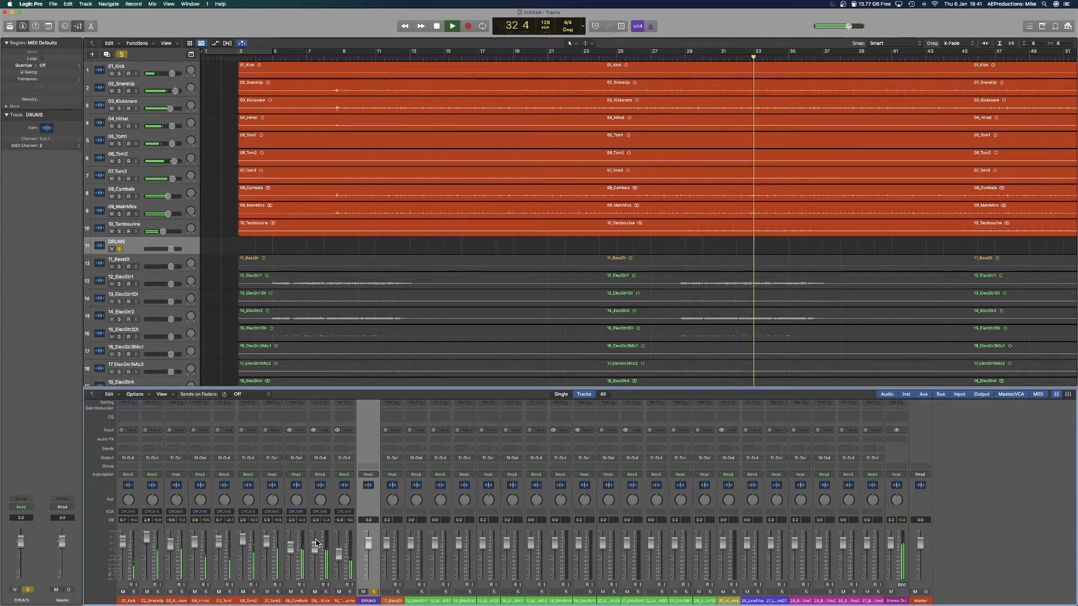
pyautogui.press('space')
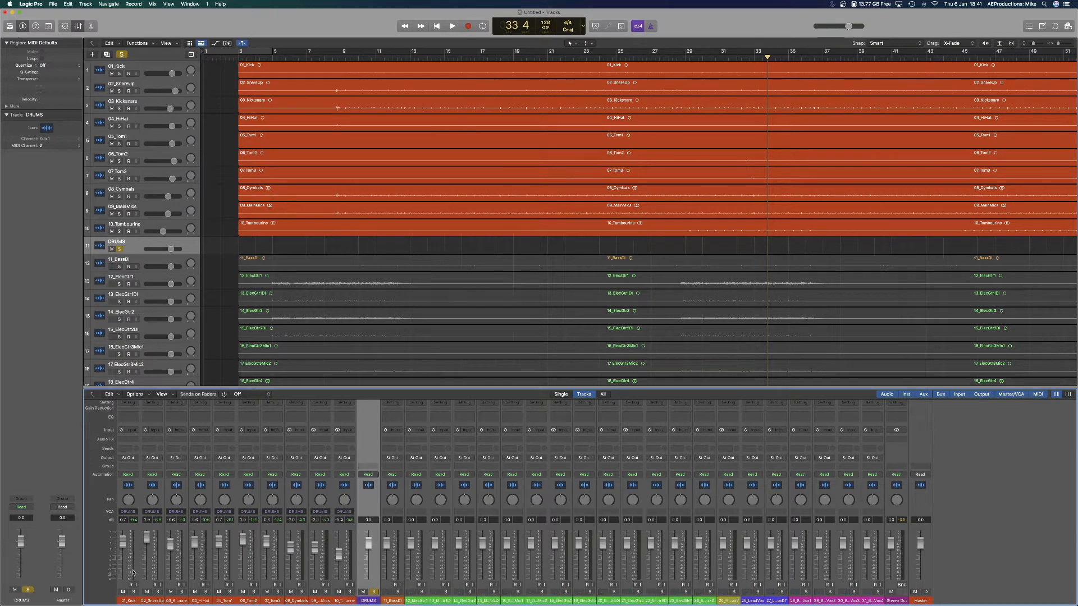
# Assign the mixer channels 01_Kick through 10_Tambourine to new Group 1 and raise their linked faders slightly.
pyautogui.click(125, 600)
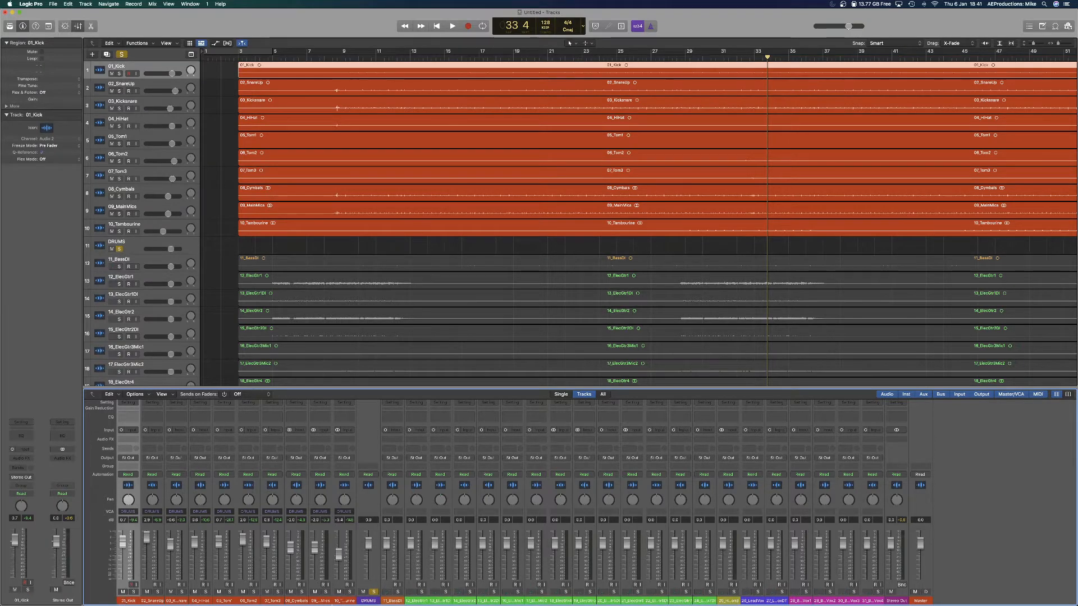
pyautogui.keyDown('shift'); pyautogui.click(353, 601); pyautogui.keyUp('shift')
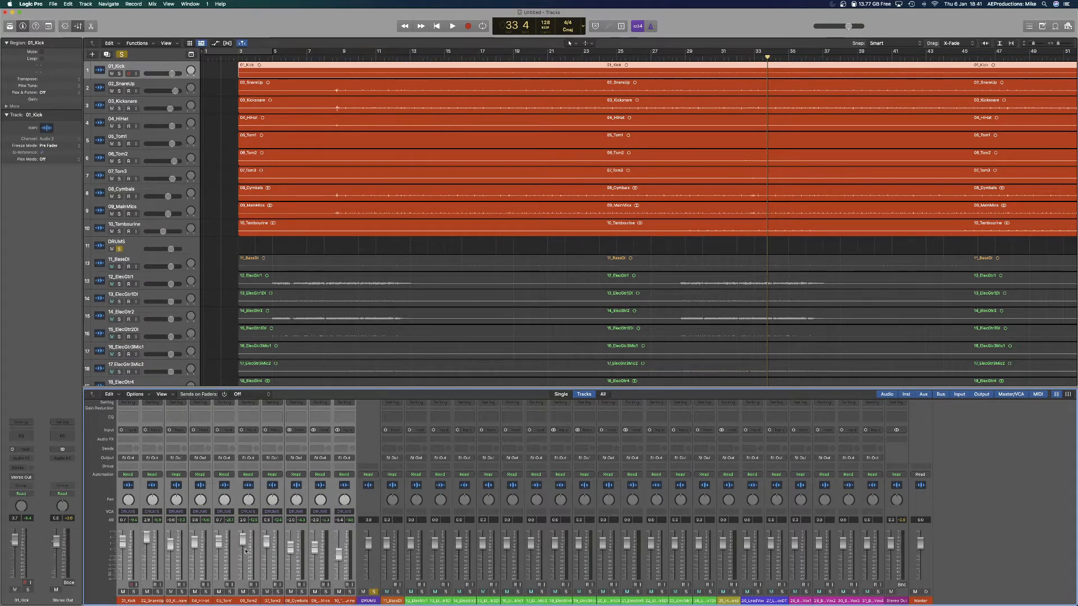
pyautogui.click(120, 467)
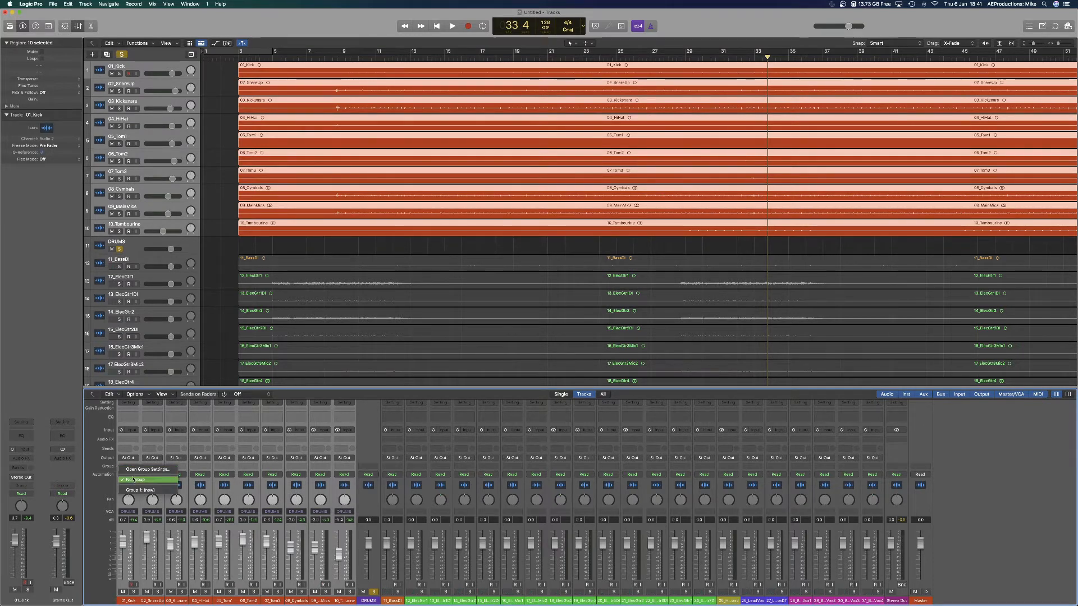
pyautogui.click(135, 490)
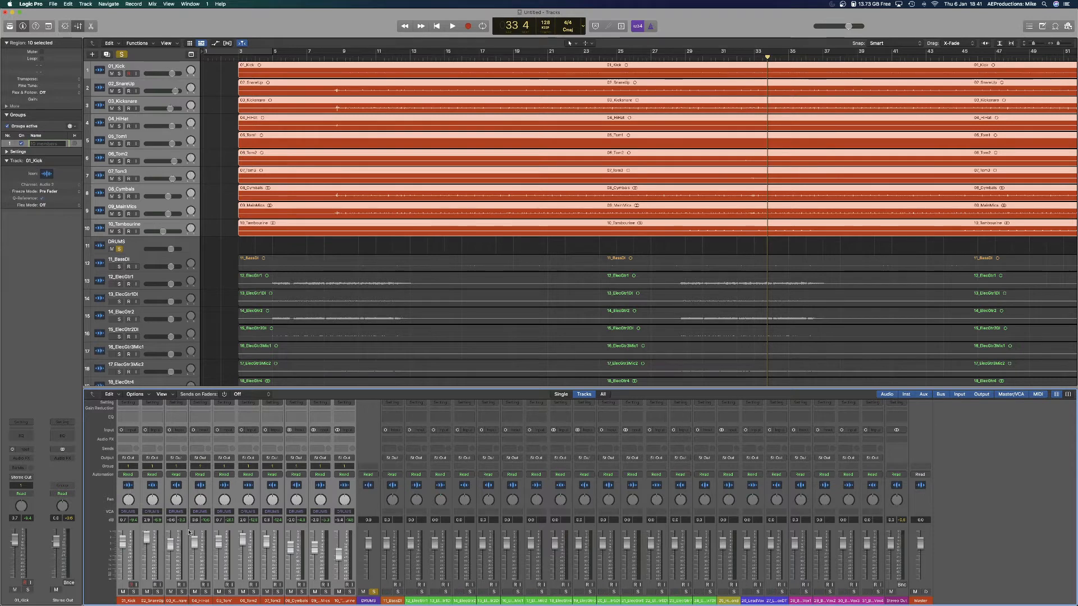
pyautogui.moveTo(171, 545); pyautogui.dragTo(171, 544)
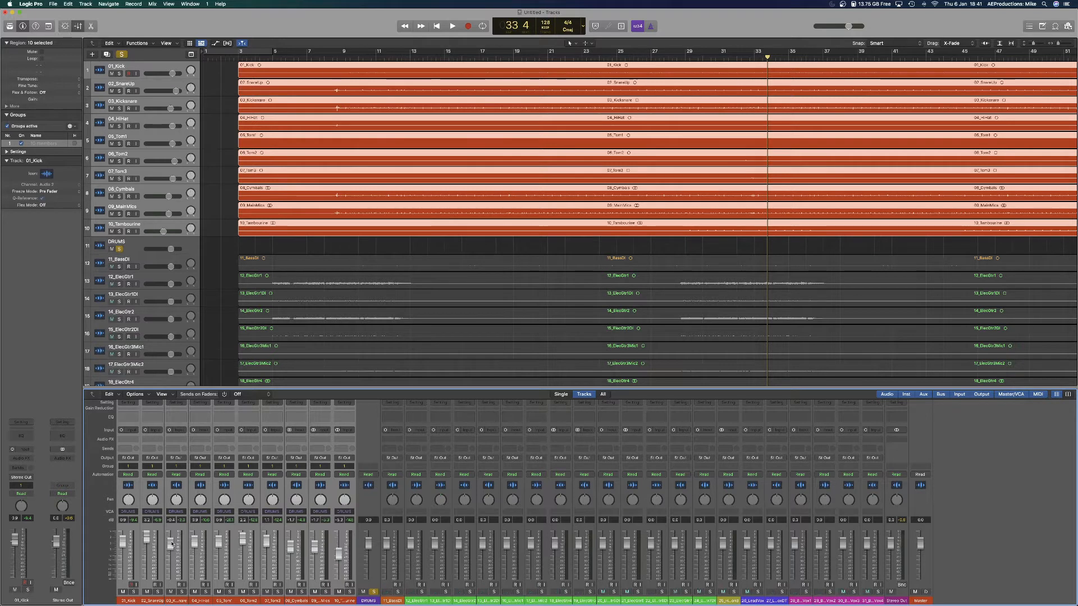
# Remove the selected drum channels, 01_Kick through 10_Tambourine, from Group 1 by setting them to No Group.
pyautogui.click(131, 467)
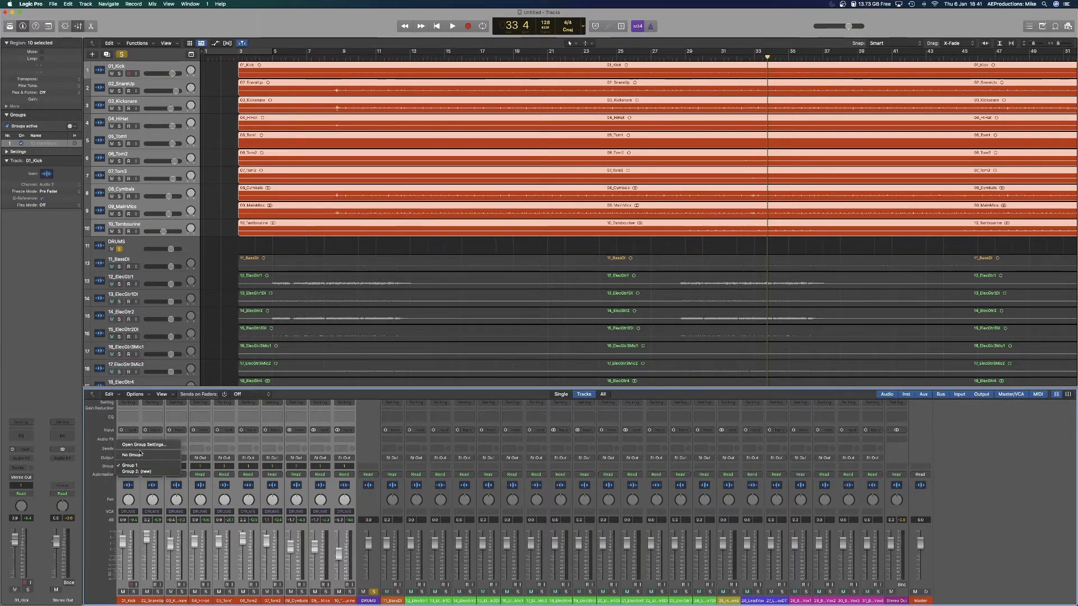
pyautogui.click(145, 456)
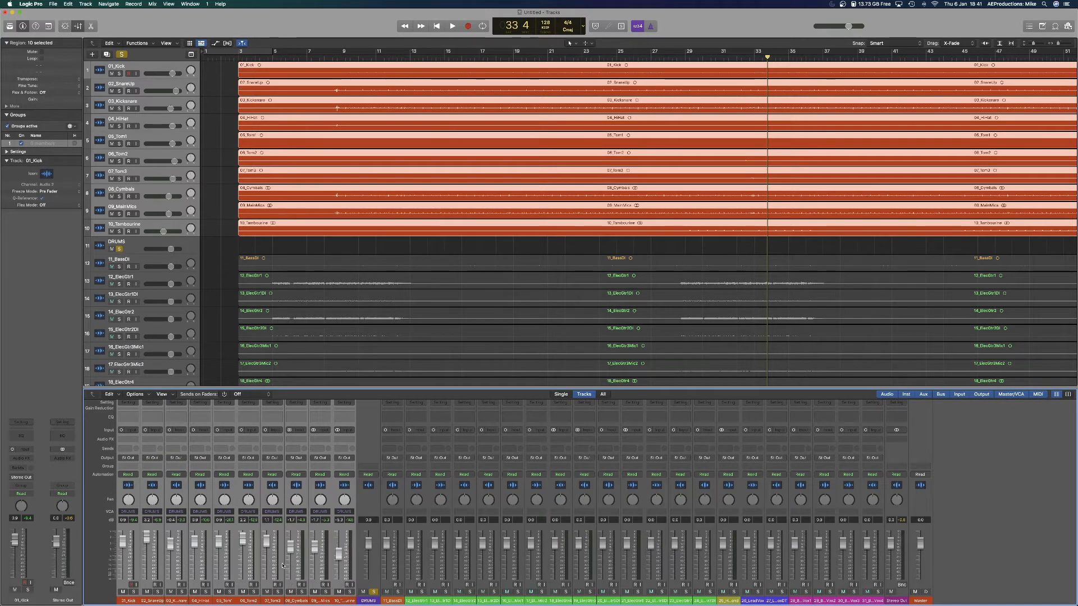
pyautogui.click(271, 599)
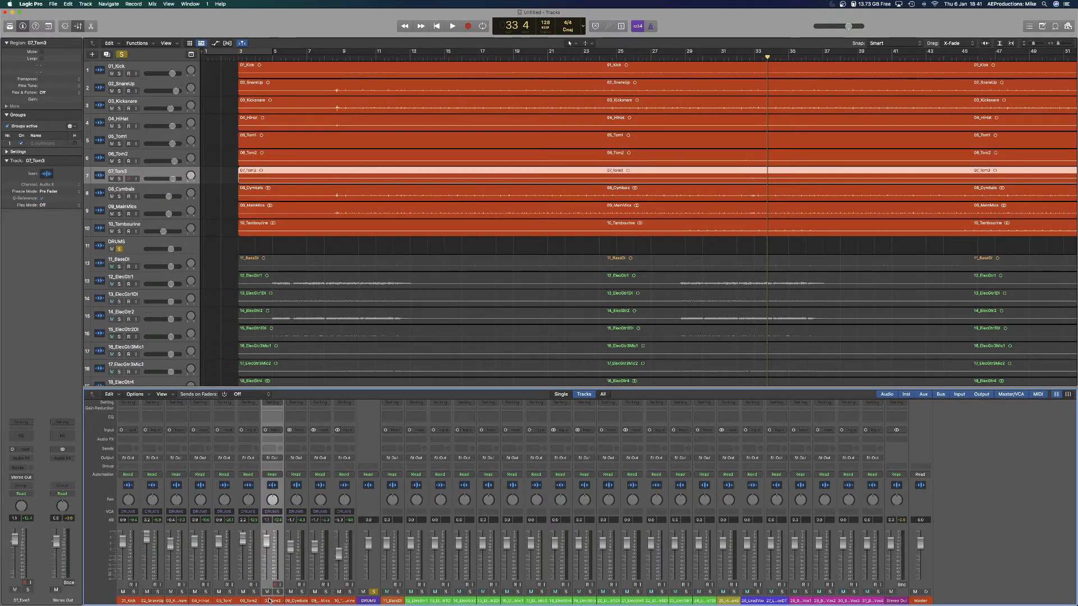
pyautogui.click(335, 598)
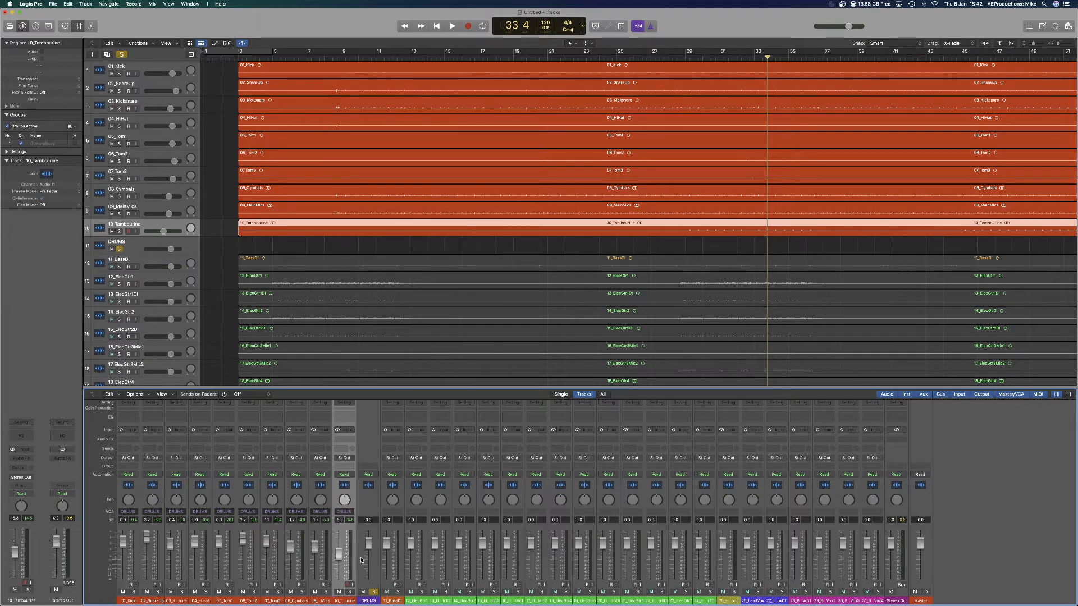
# Play the drums while raising the DRUMS VCA fader, stop playback, and return the fader to 0.0 dB.
pyautogui.press('space')
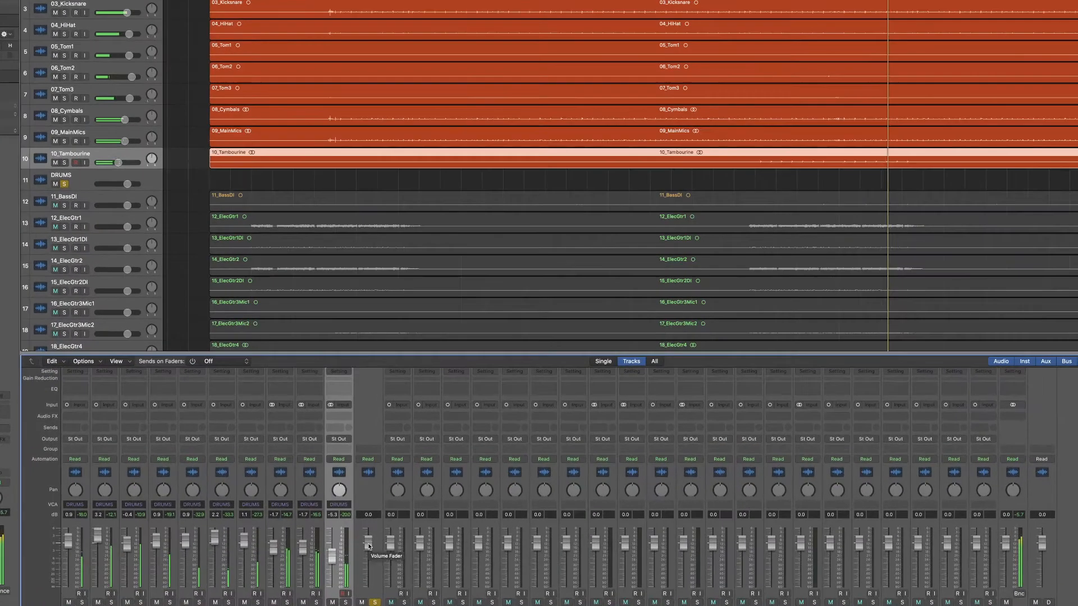
pyautogui.moveTo(368, 546); pyautogui.dragTo(368, 522)
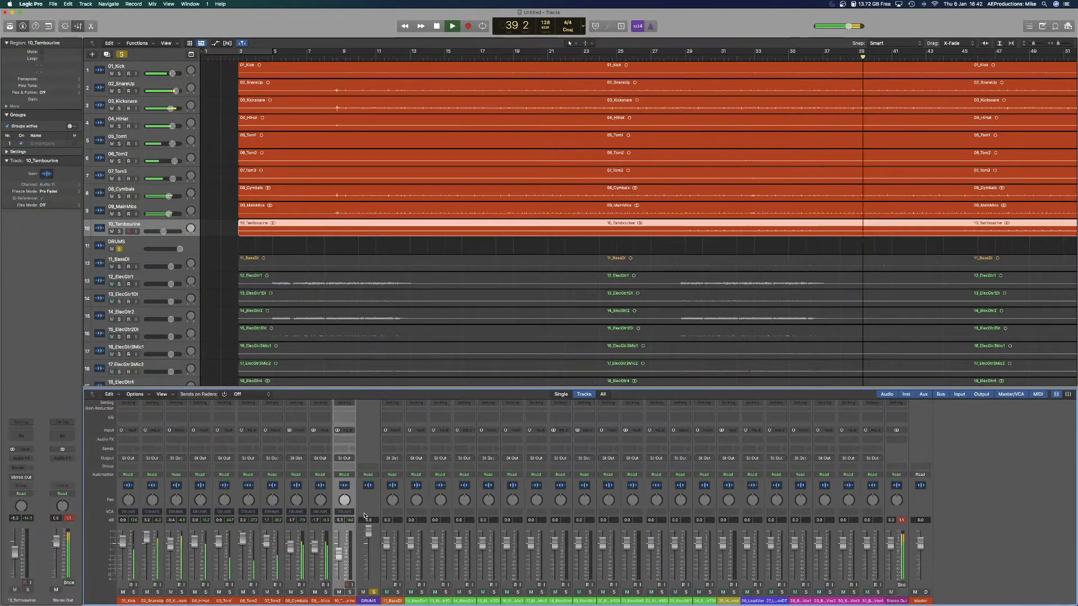
pyautogui.press('space')
pyautogui.moveTo(368, 528); pyautogui.dragTo(369, 540)
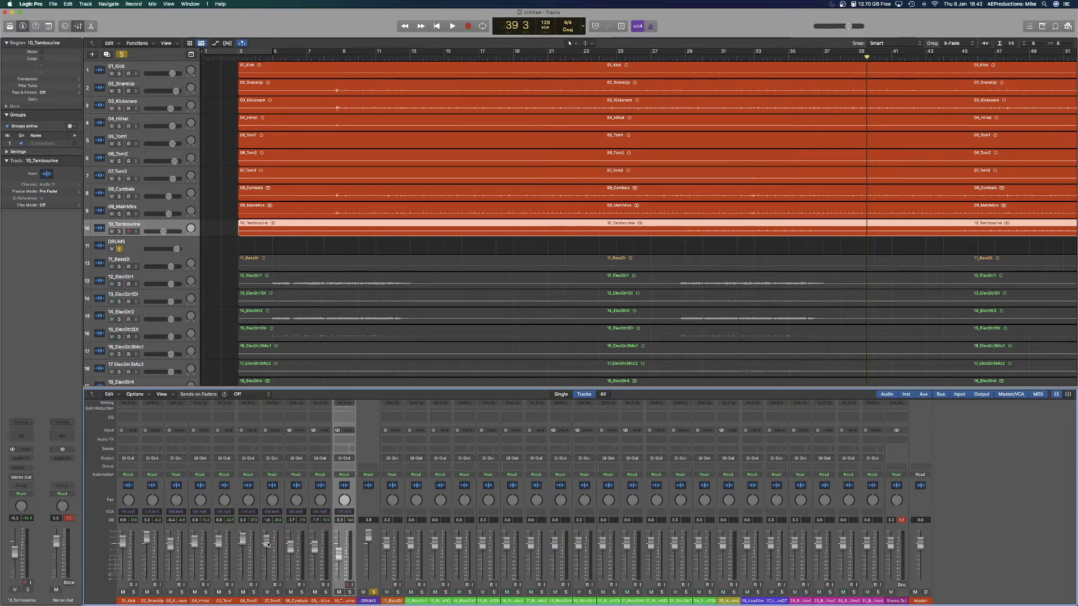
pyautogui.moveTo(368, 536); pyautogui.dragTo(368, 543)
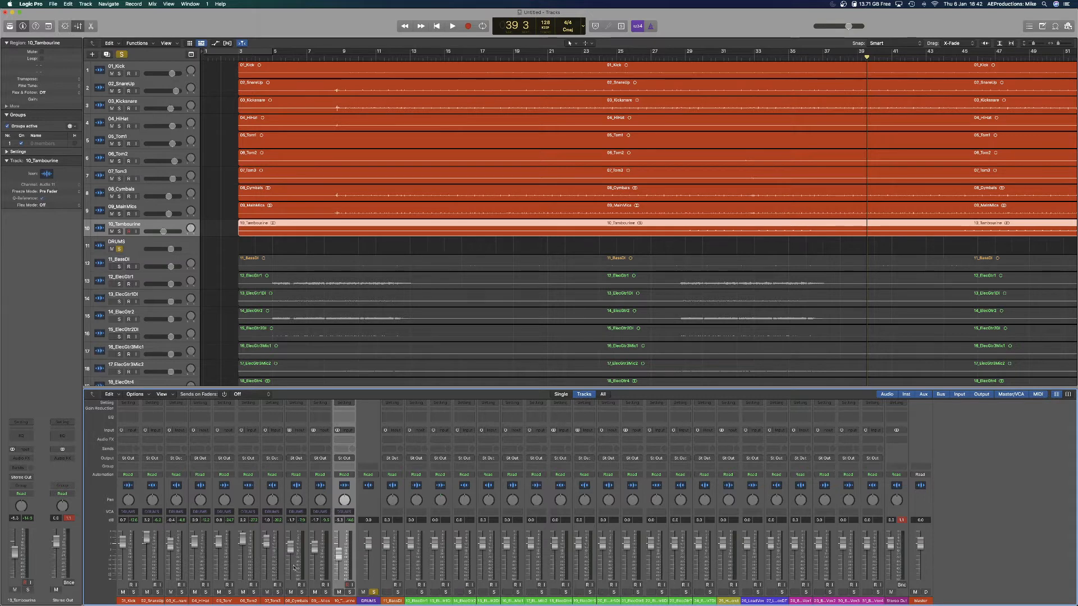
# Show track automation to examine the volume lane of the DRUMS VCA track, and hide automation again.
pyautogui.click(368, 601)
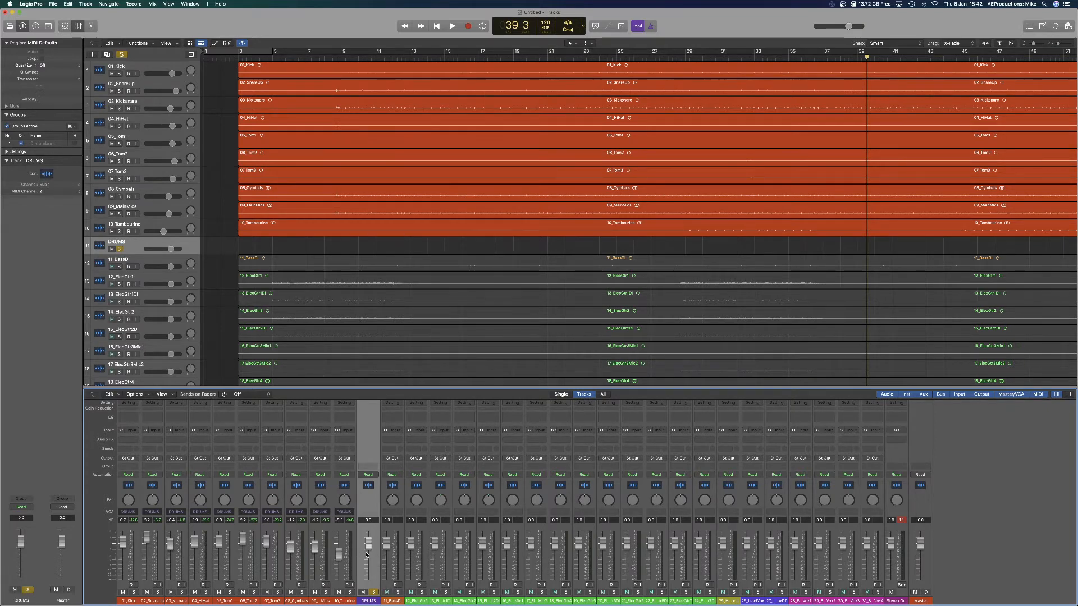
pyautogui.scroll(1, 366, 554)
pyautogui.click(251, 243)
pyautogui.press('a')
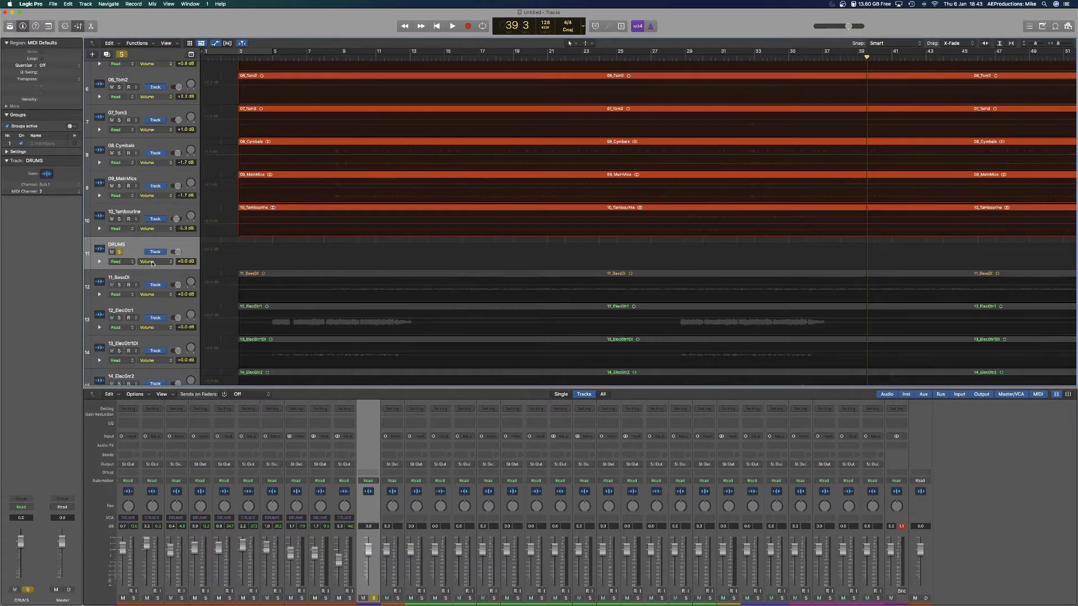
pyautogui.scroll(1, 376, 419)
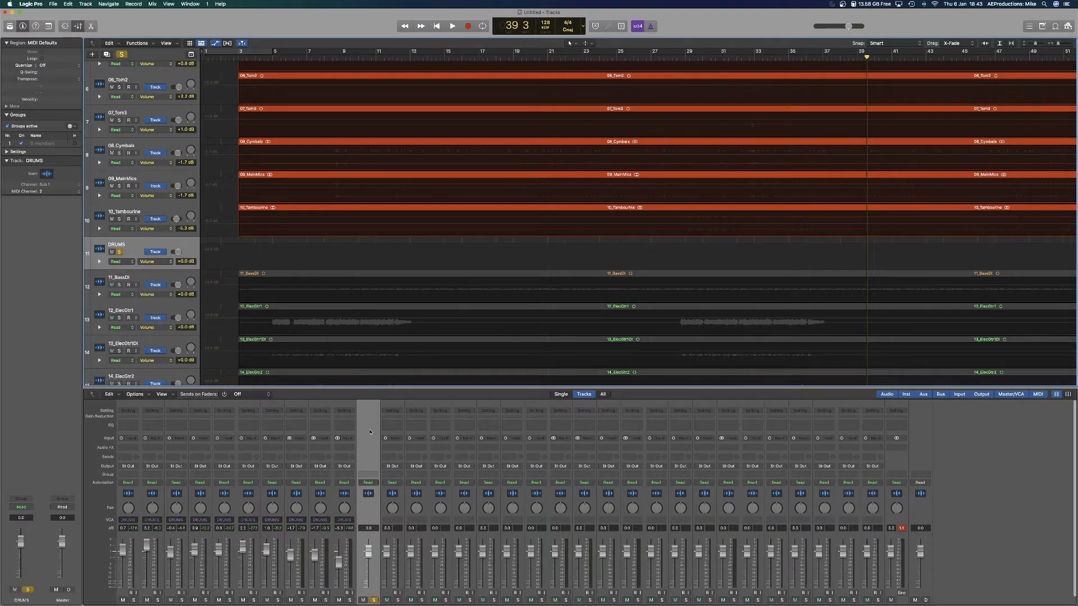
pyautogui.scroll(-1, 365, 429)
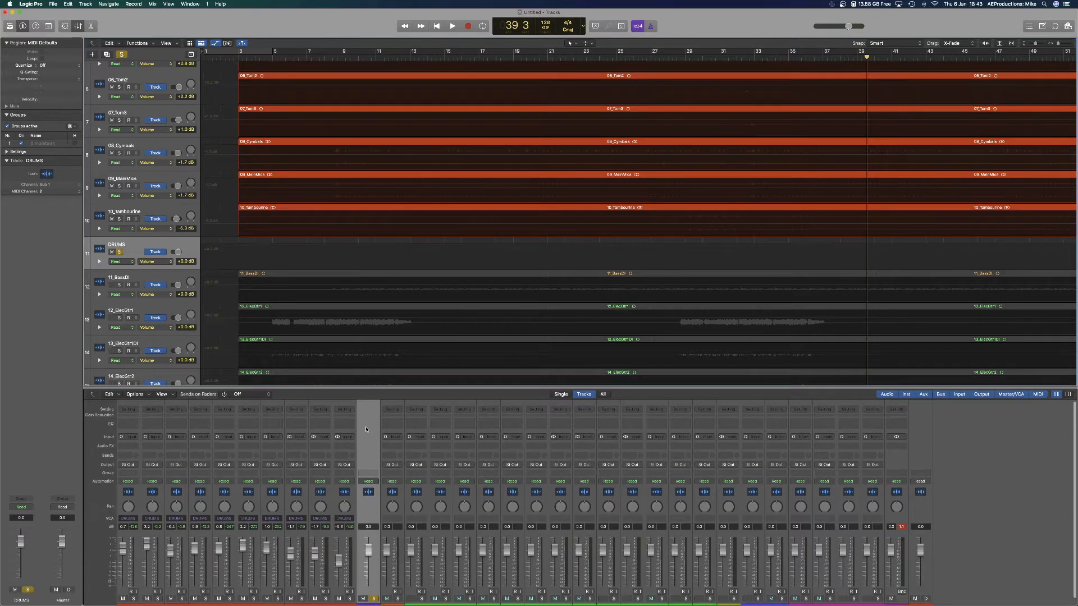
pyautogui.scroll(-1, 369, 428)
pyautogui.scroll(-1, 371, 430)
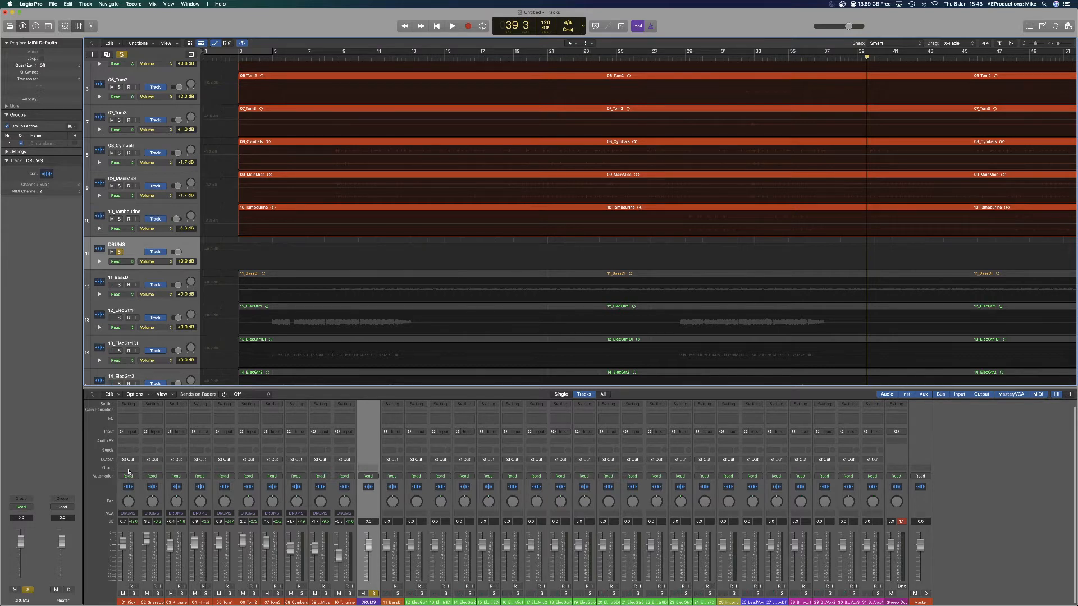
pyautogui.press('a')
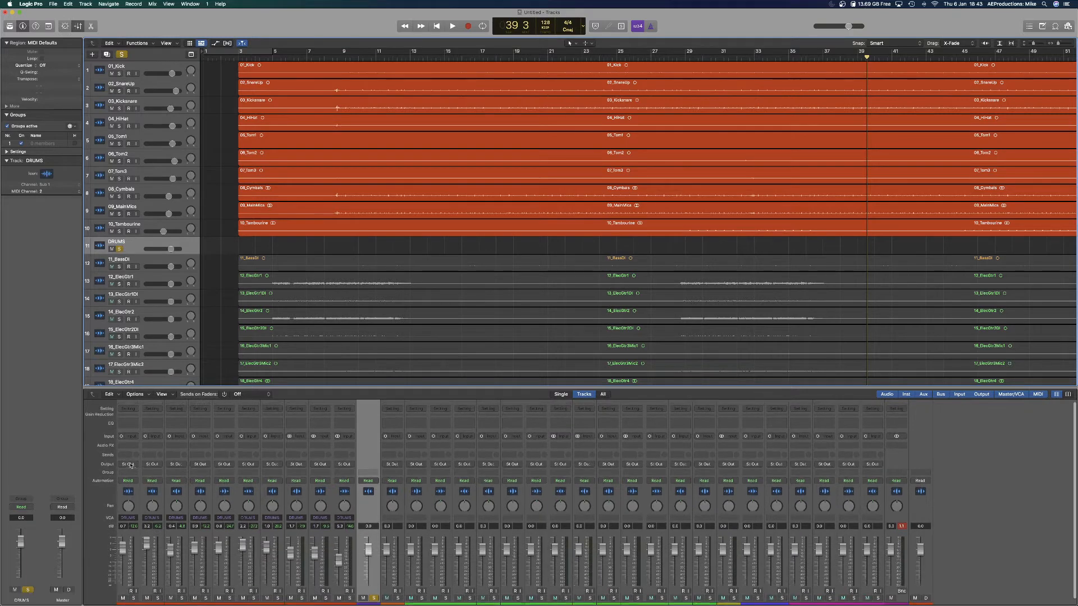
pyautogui.click(128, 462)
pyautogui.moveTo(141, 491)
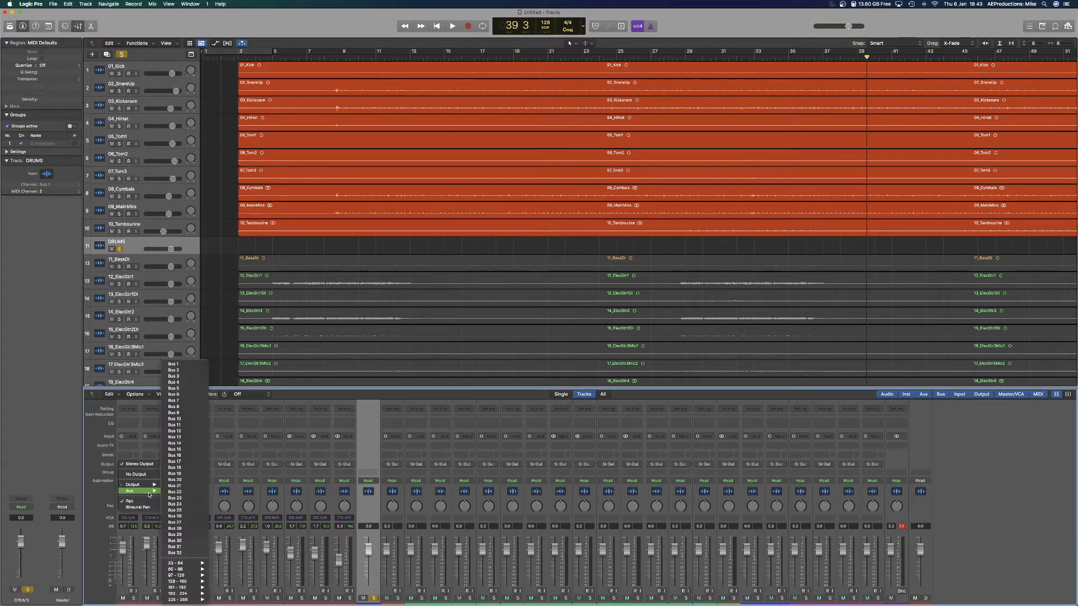
pyautogui.click(936, 527)
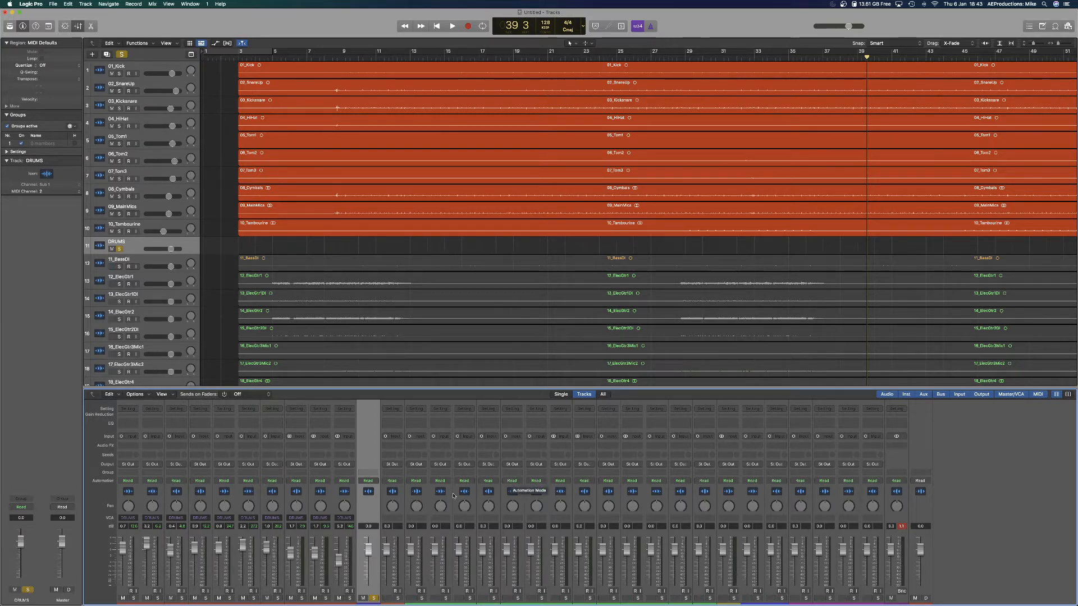
# Unsolo the DRUMS VCA and create a new VCA for the electric guitar channels, 12_ElecGtr1 through 24_ElecGtr7DI.
pyautogui.scroll(-1, 404, 533)
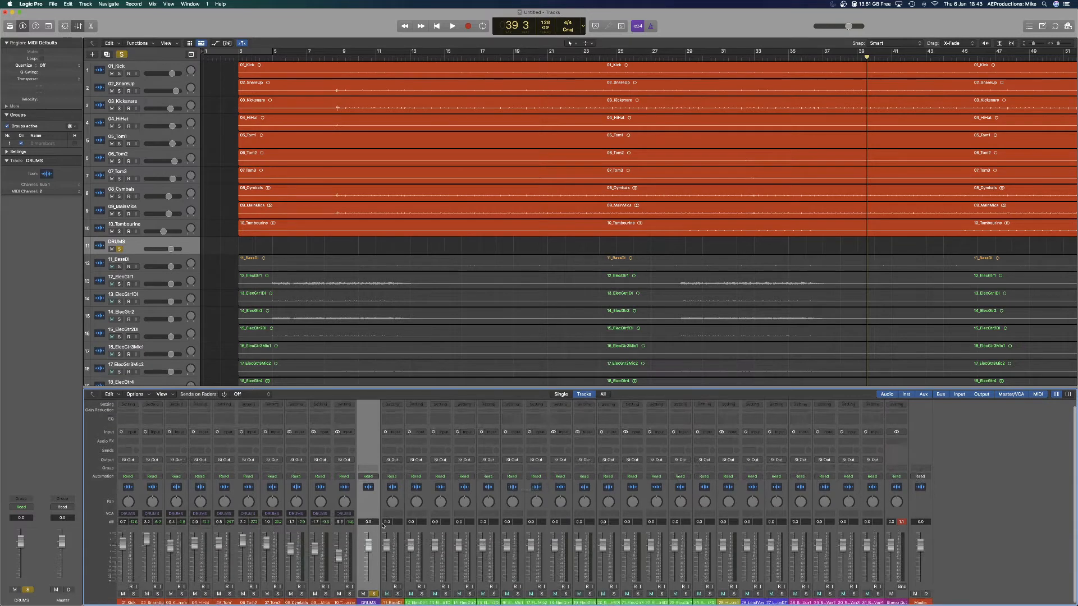
pyautogui.click(374, 592)
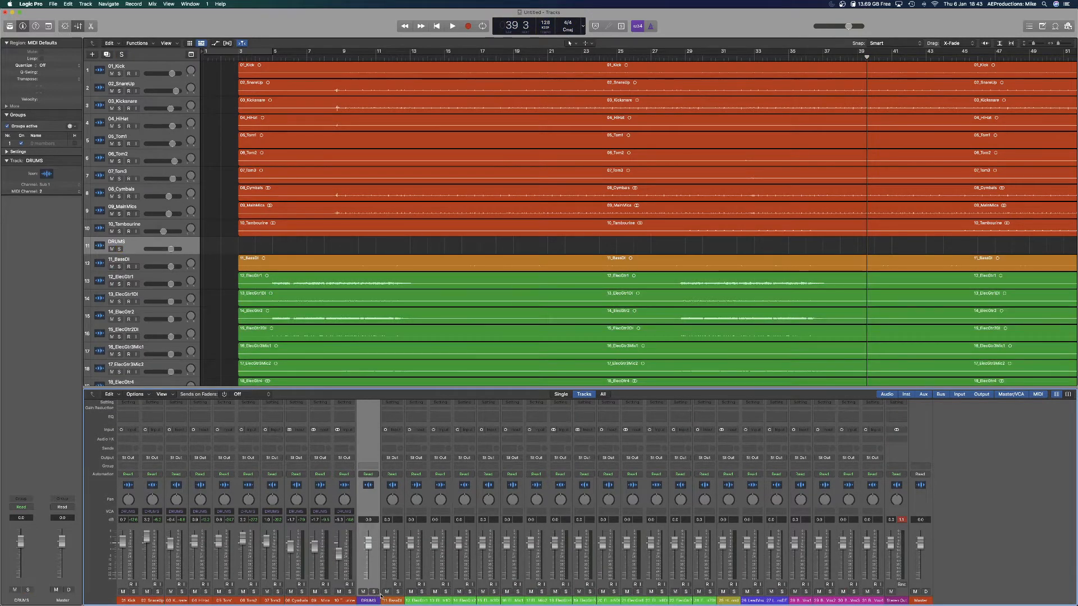
pyautogui.click(391, 600)
pyautogui.click(415, 601)
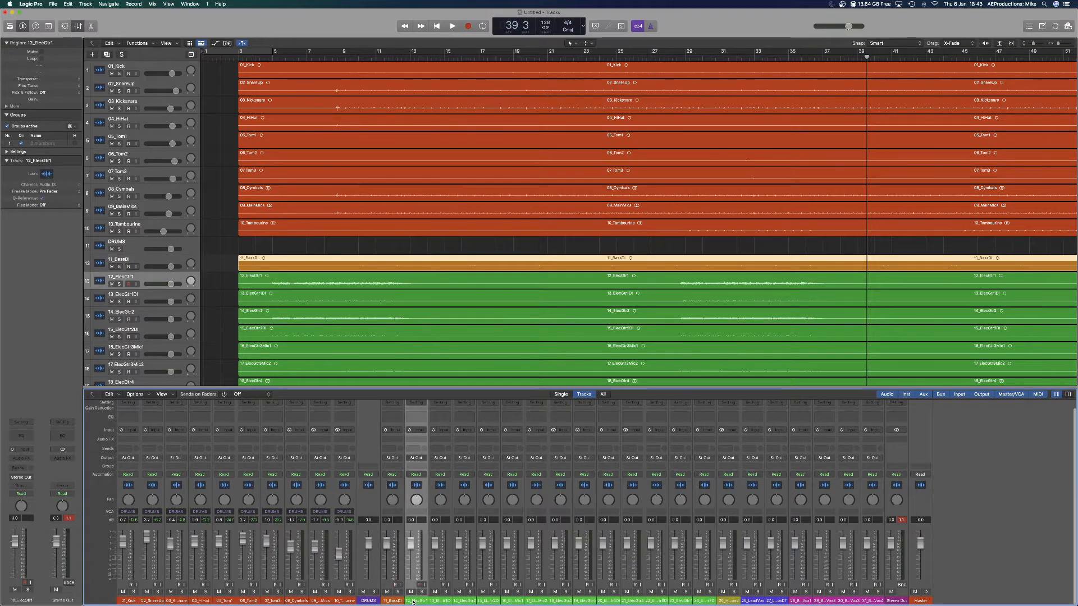
pyautogui.keyDown('shift'); pyautogui.click(711, 602); pyautogui.keyUp('shift')
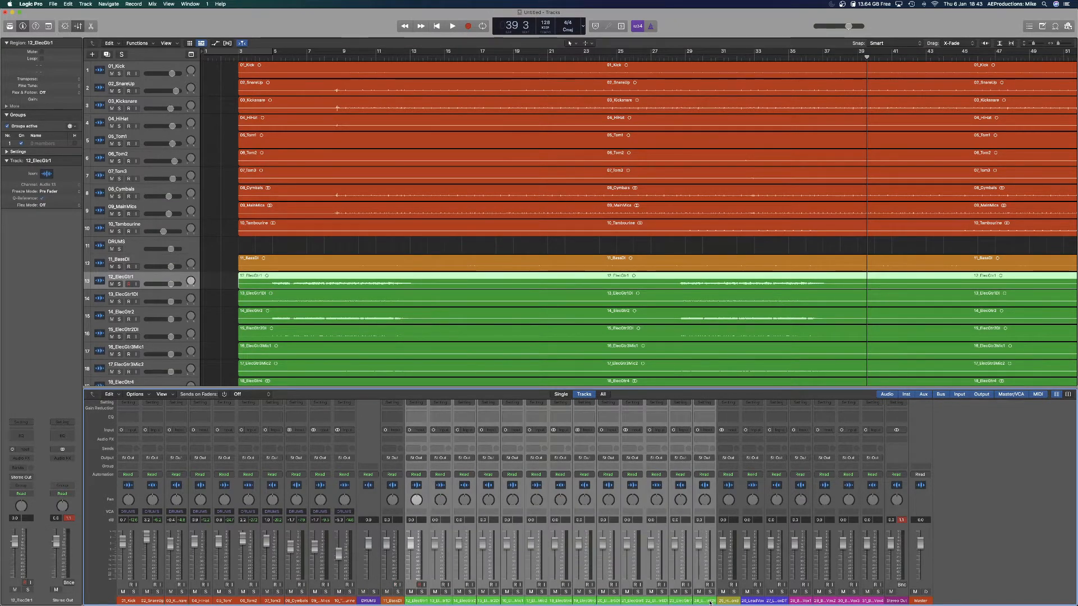
pyautogui.rightClick(711, 601)
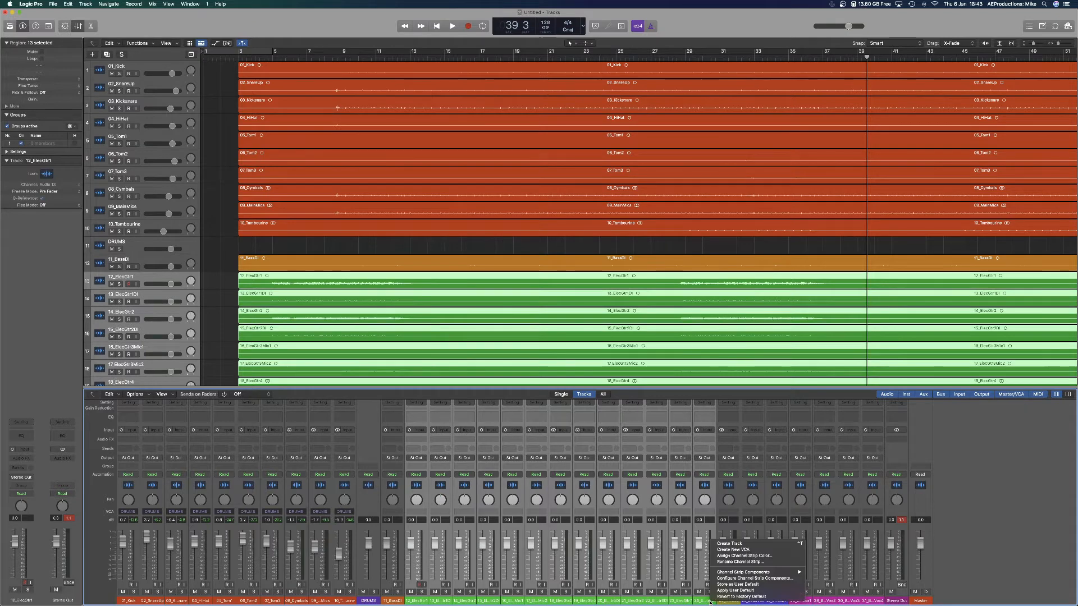
pyautogui.click(732, 550)
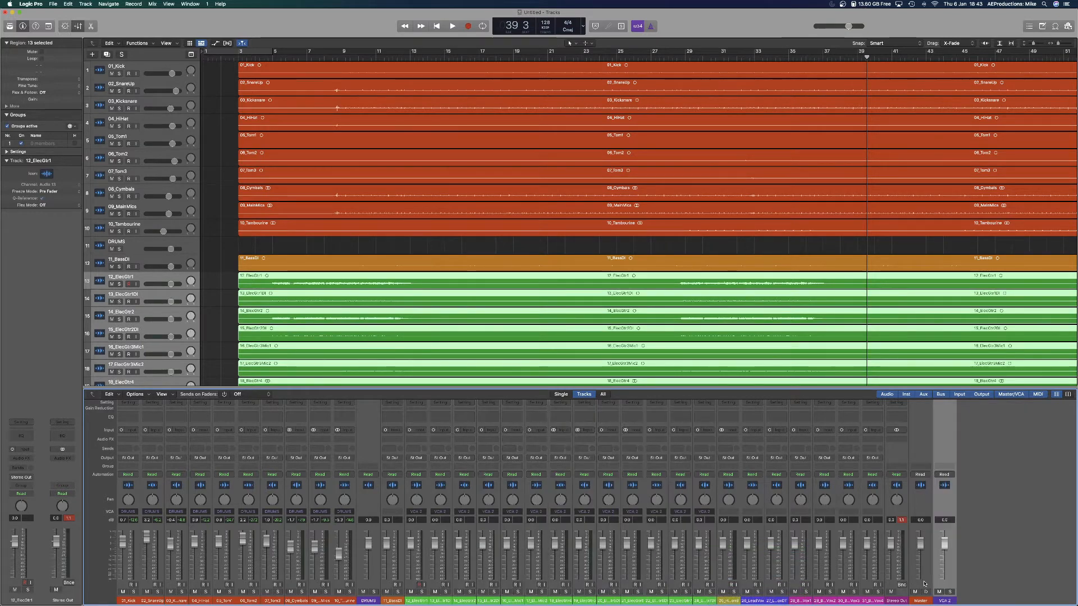
# Rename the new VCA channel as GUITARS and create an arrangement track for it.
pyautogui.doubleClick(944, 601)
pyautogui.write('GUITARS')
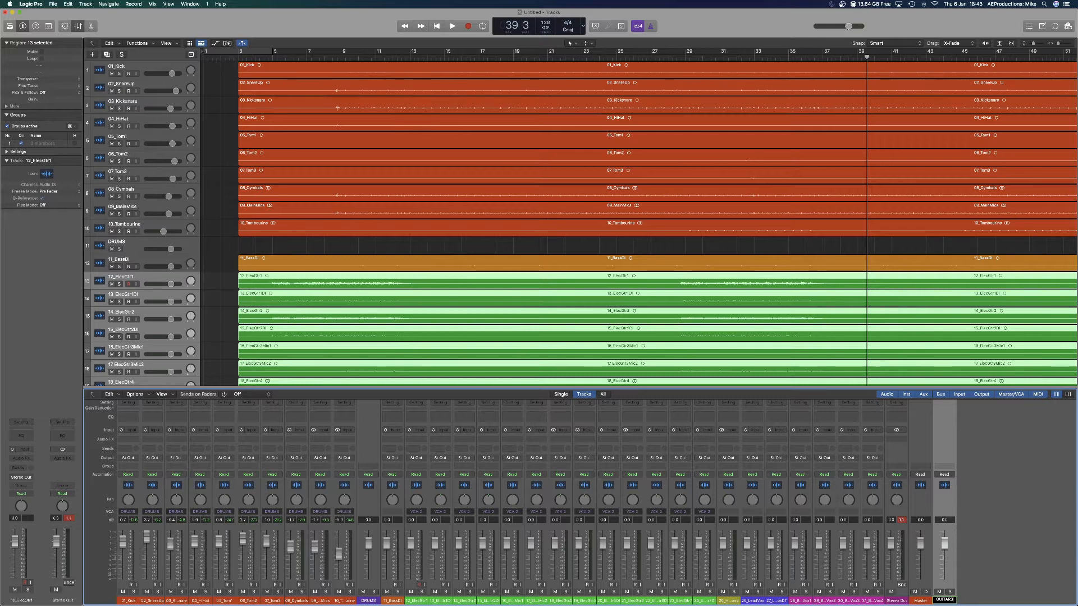
pyautogui.press('Return')
pyautogui.rightClick(941, 600)
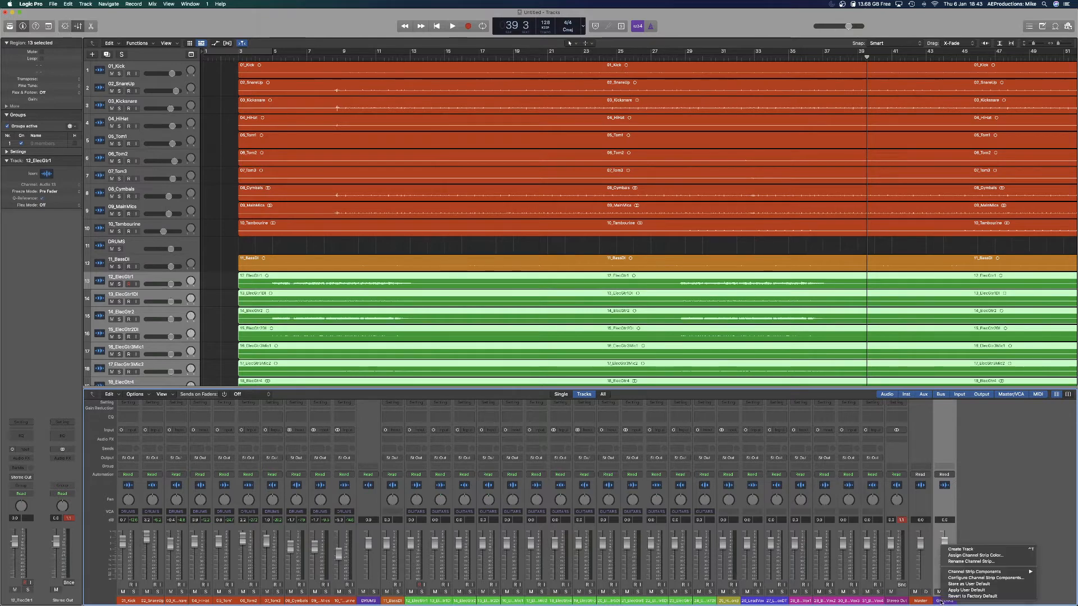
pyautogui.click(961, 549)
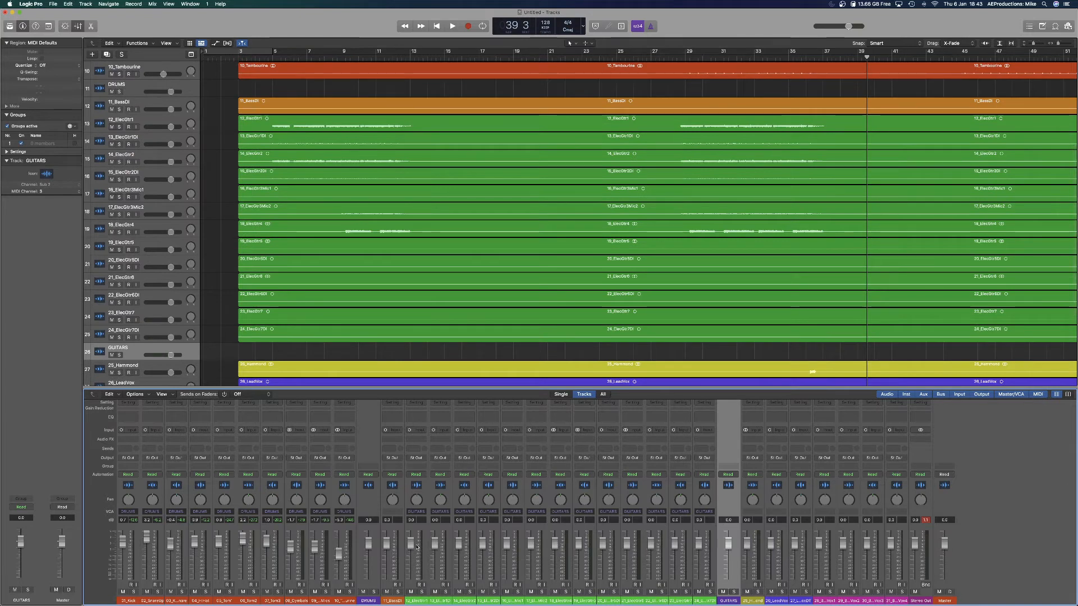
# Solo the GUITARS VCA, play from about bar 28, and slightly lower the faders of 12_ElecGtr1, 13_ElecGtr1DI, 14_ElecGtr2, 17_ElecGtr3Mic2 and 18_ElecGtr4.
pyautogui.moveTo(411, 545); pyautogui.dragTo(411, 547)
pyautogui.click(733, 592)
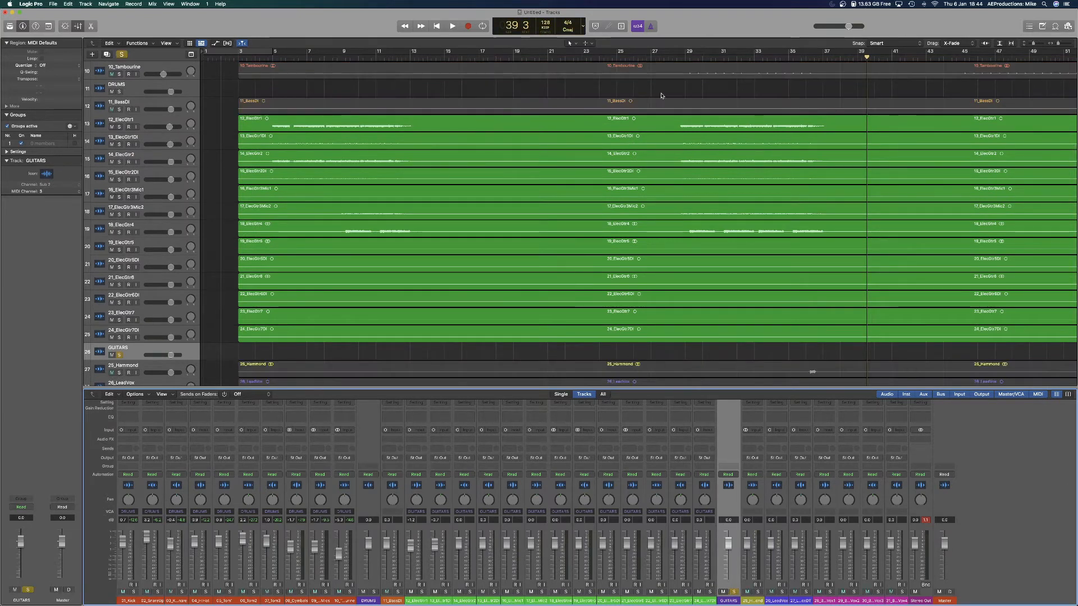
pyautogui.doubleClick(665, 54)
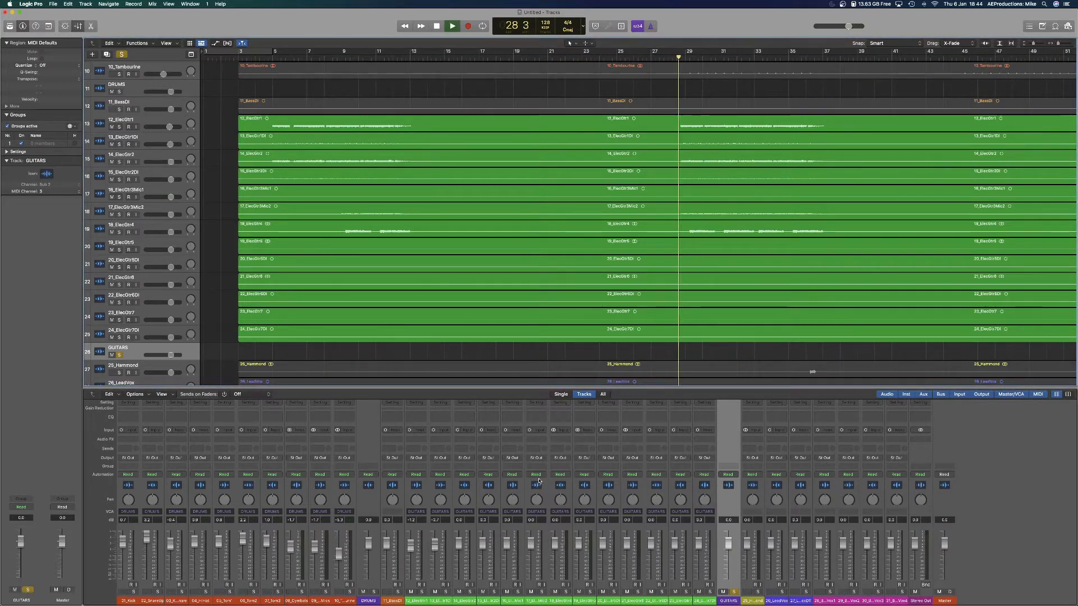
pyautogui.click(528, 546)
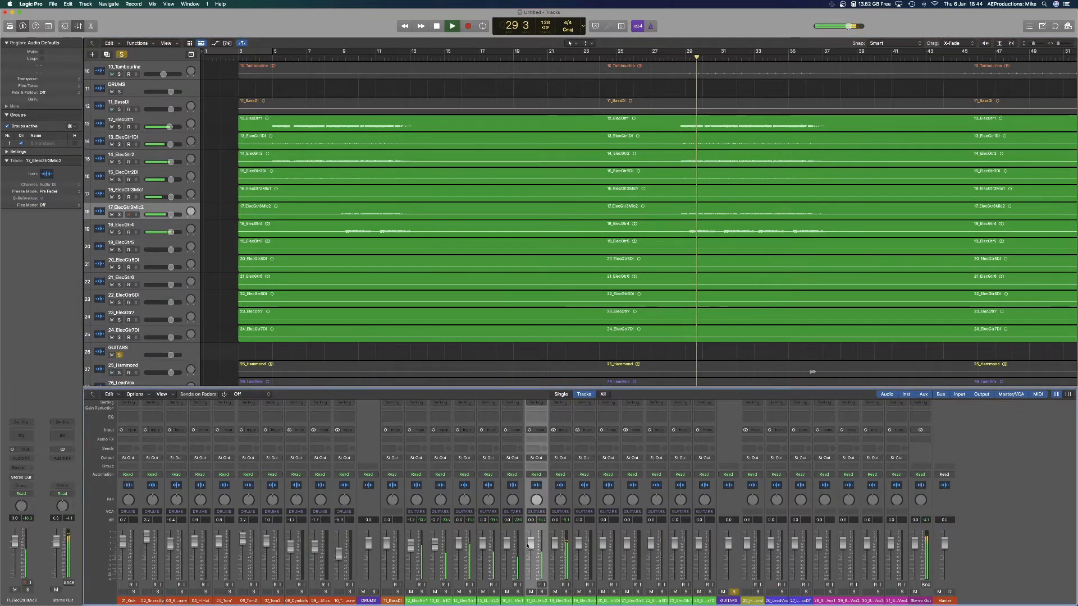
pyautogui.moveTo(529, 544); pyautogui.dragTo(555, 550)
pyautogui.moveTo(459, 543); pyautogui.dragTo(439, 550)
# Pan 12_ElecGtr1 and 14_ElecGtr2 apart during playback and stop the transport.
pyautogui.moveTo(416, 499); pyautogui.dragTo(440, 465)
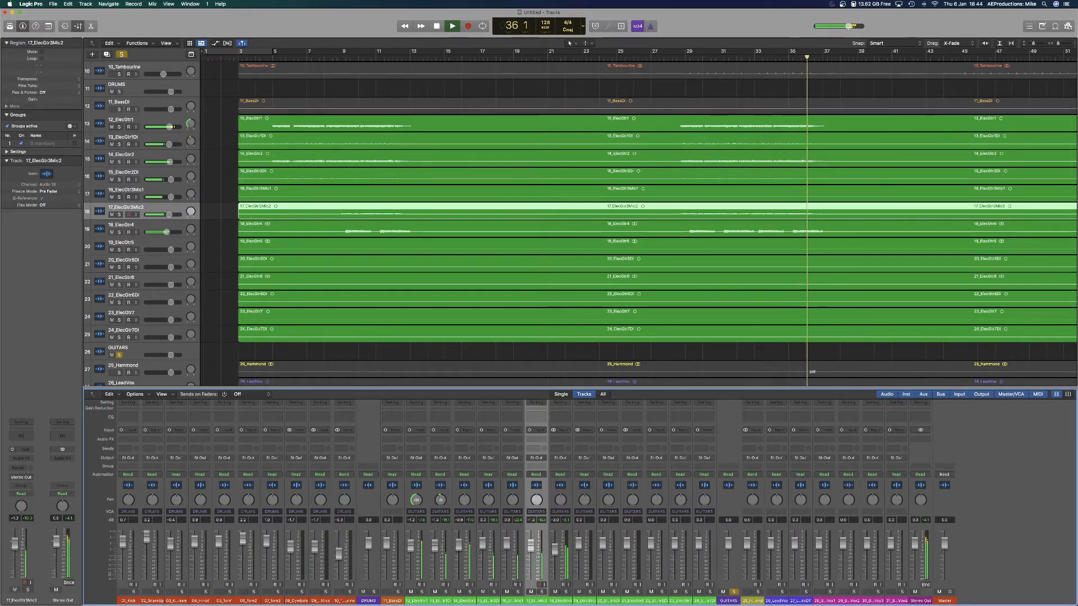
pyautogui.moveTo(440, 499); pyautogui.dragTo(465, 460)
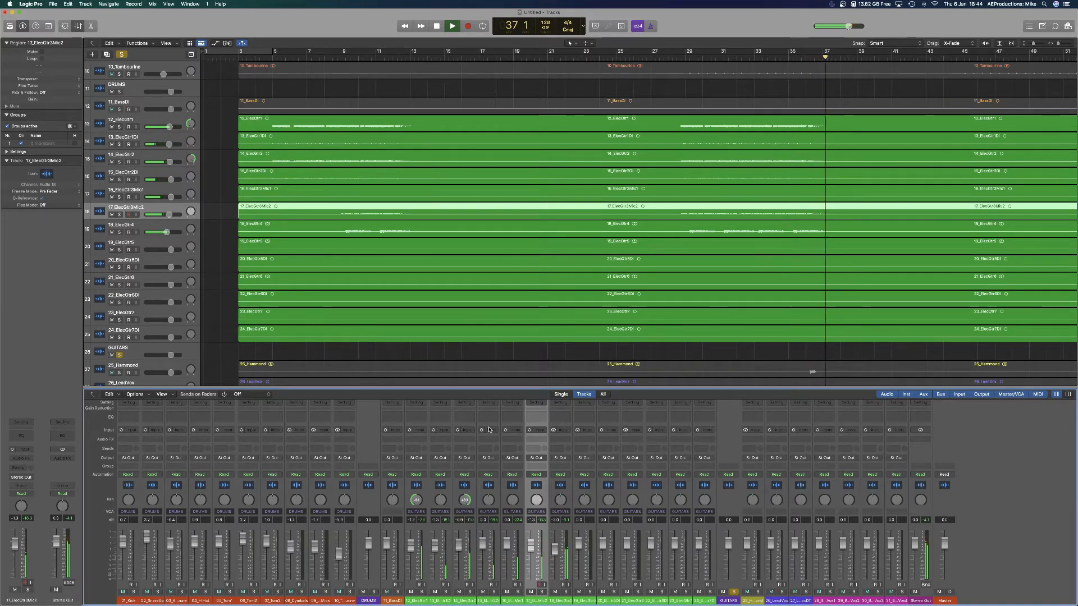
pyautogui.press('space')
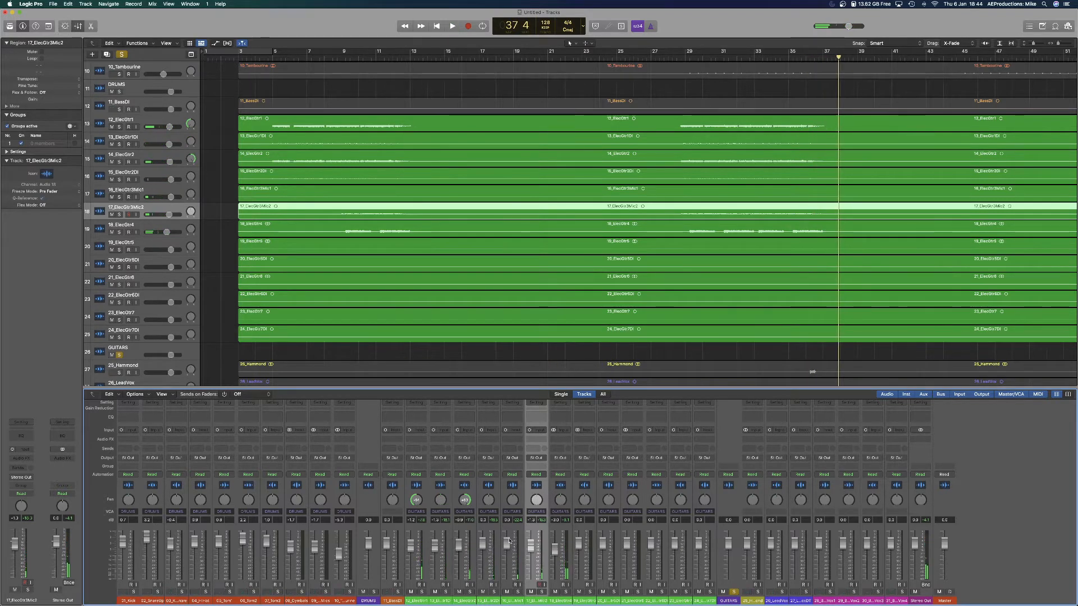
# Play the guitars from about bar 28, briefly solo 14_ElecGtr2 and 12_ElecGtr1 to check them, clear both solos and stop playback.
pyautogui.click(453, 601)
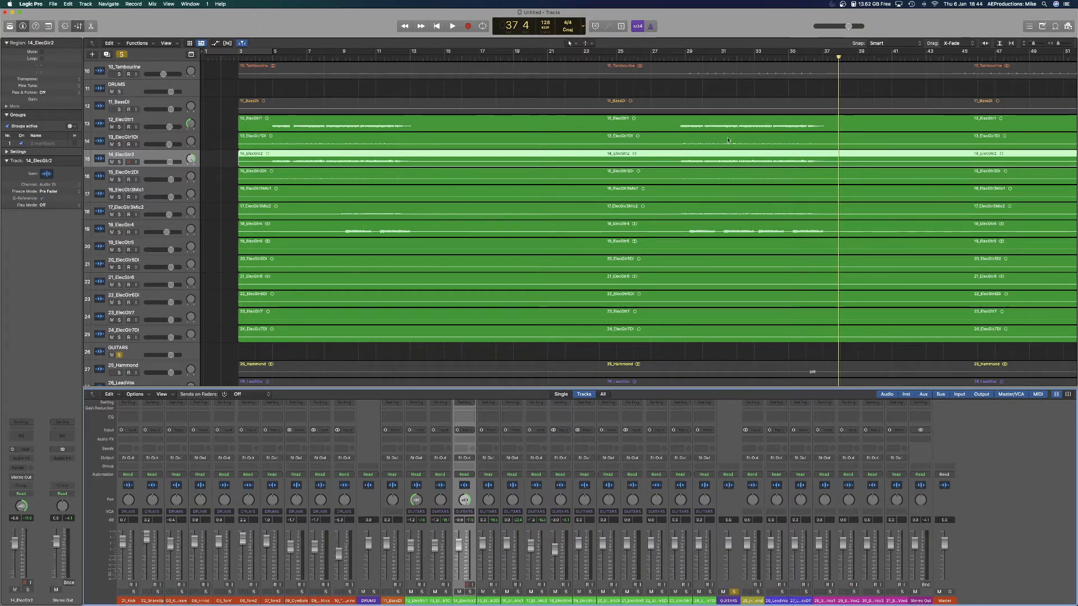
pyautogui.click(685, 57)
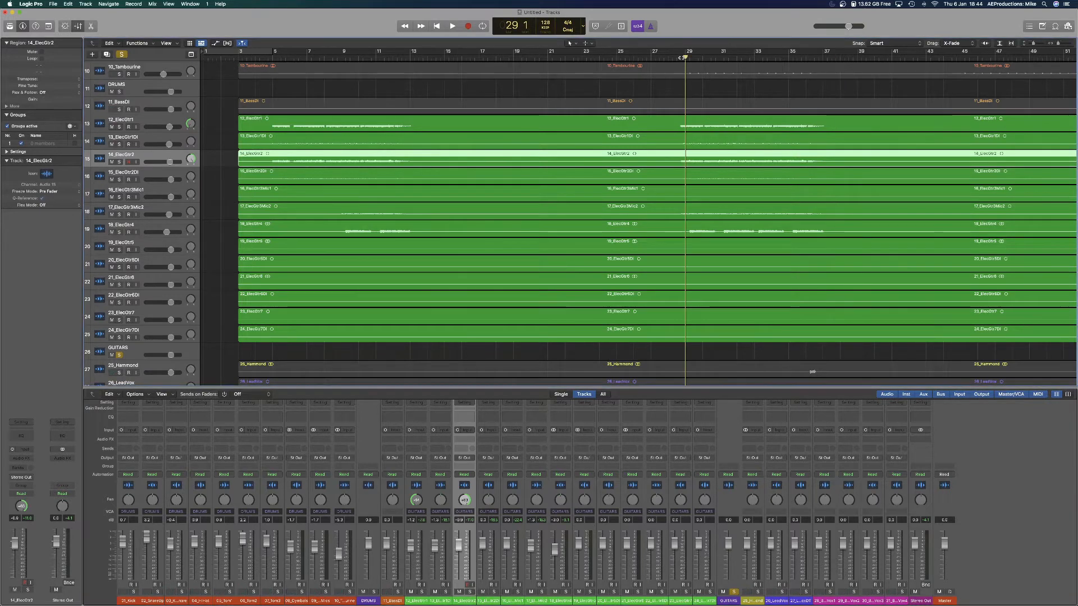
pyautogui.click(675, 125)
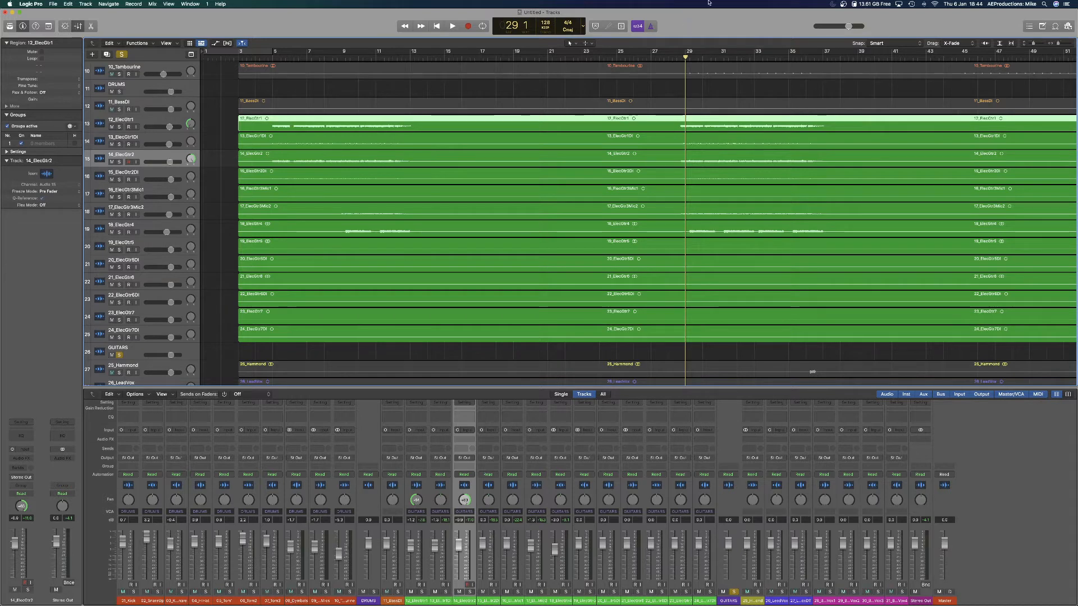
pyautogui.click(670, 56)
pyautogui.press('space')
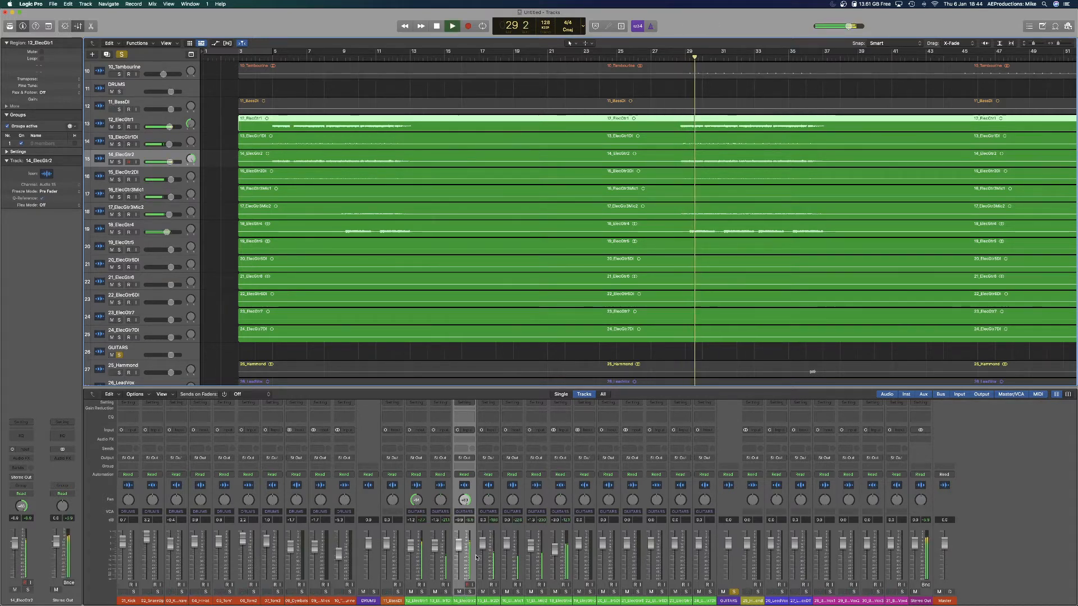
pyautogui.click(470, 593)
pyautogui.click(421, 593)
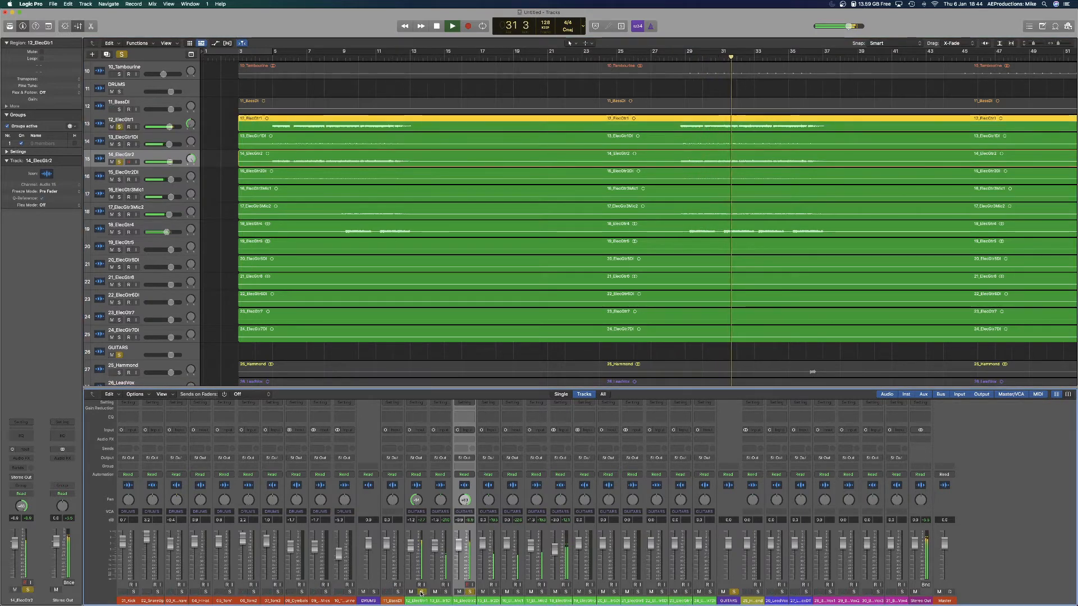
pyautogui.click(421, 593)
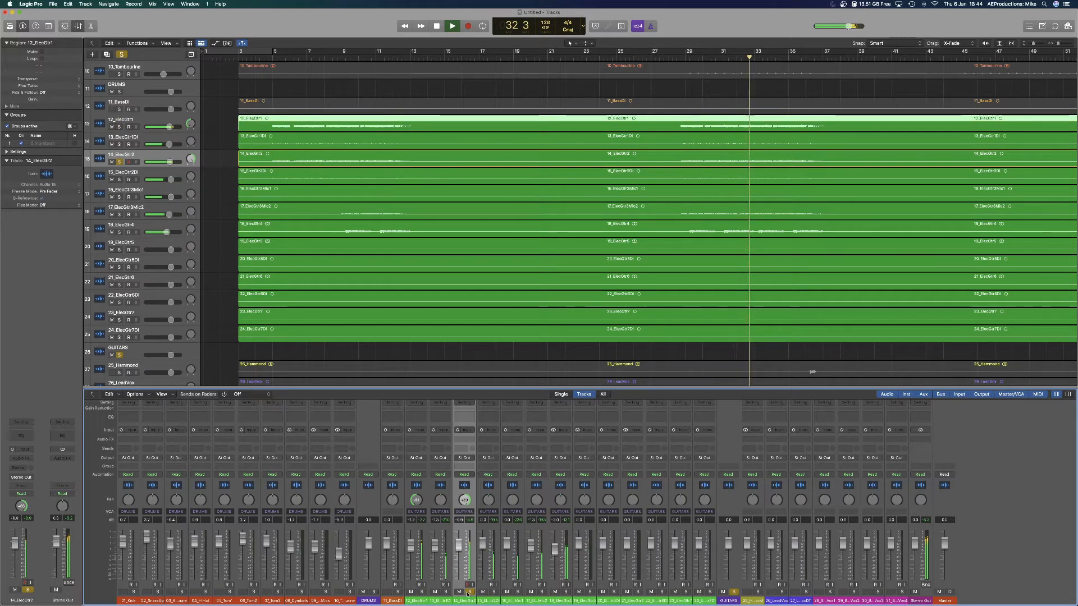
pyautogui.click(469, 592)
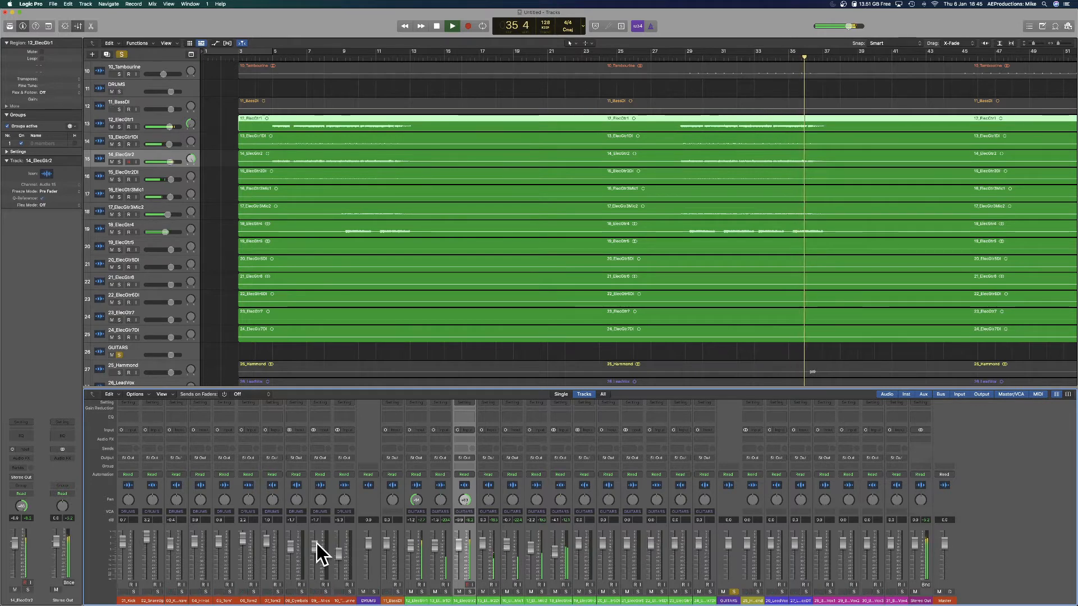
pyautogui.press('space')
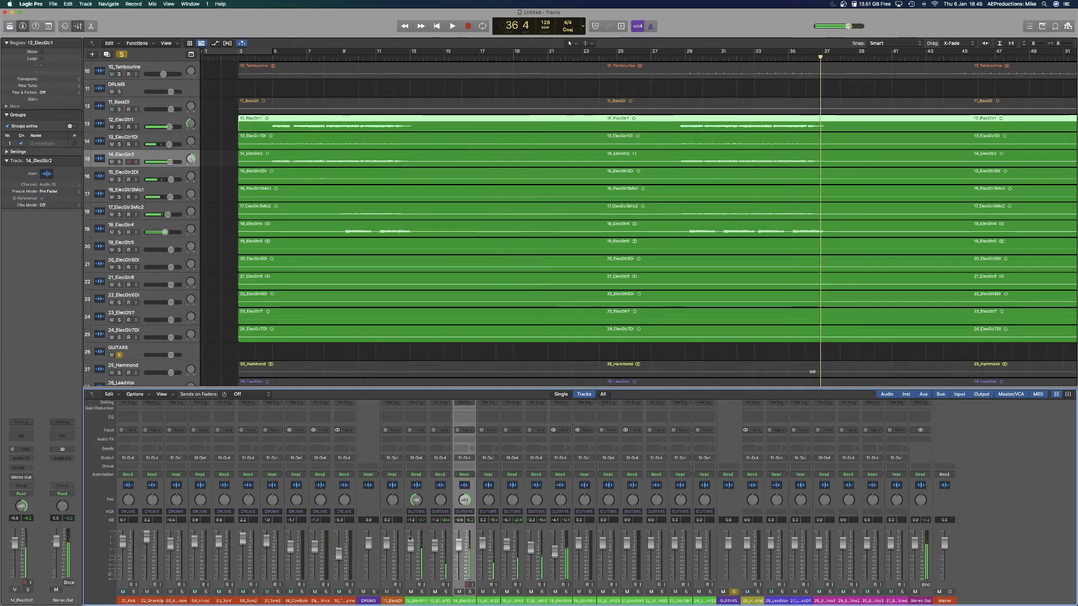
# Solo the DRUMS VCA together with the guitars and restart playback from about bar 28.
pyautogui.click(373, 592)
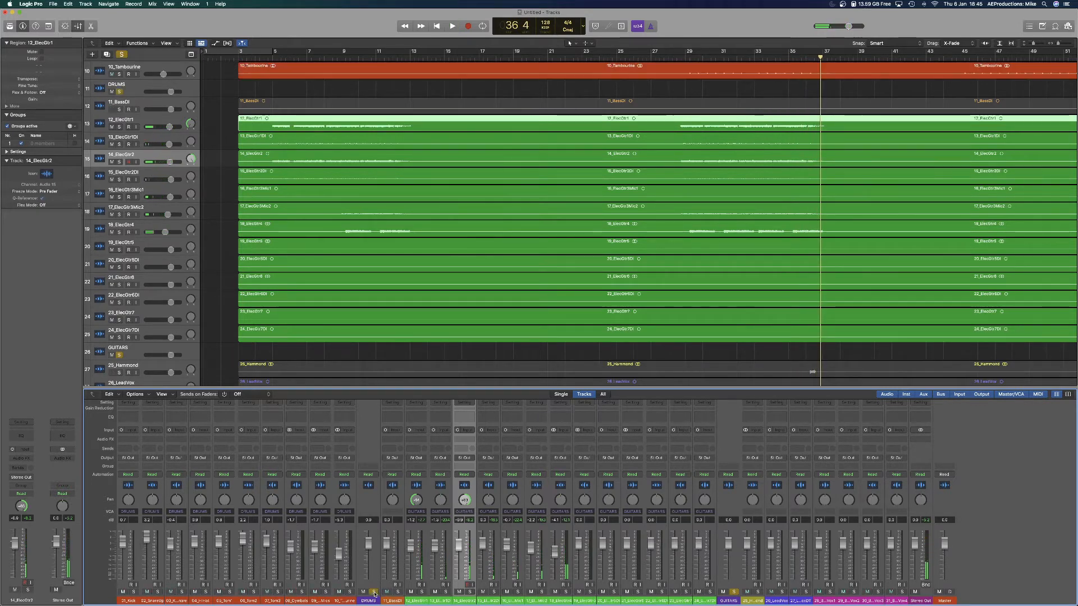
pyautogui.press('space')
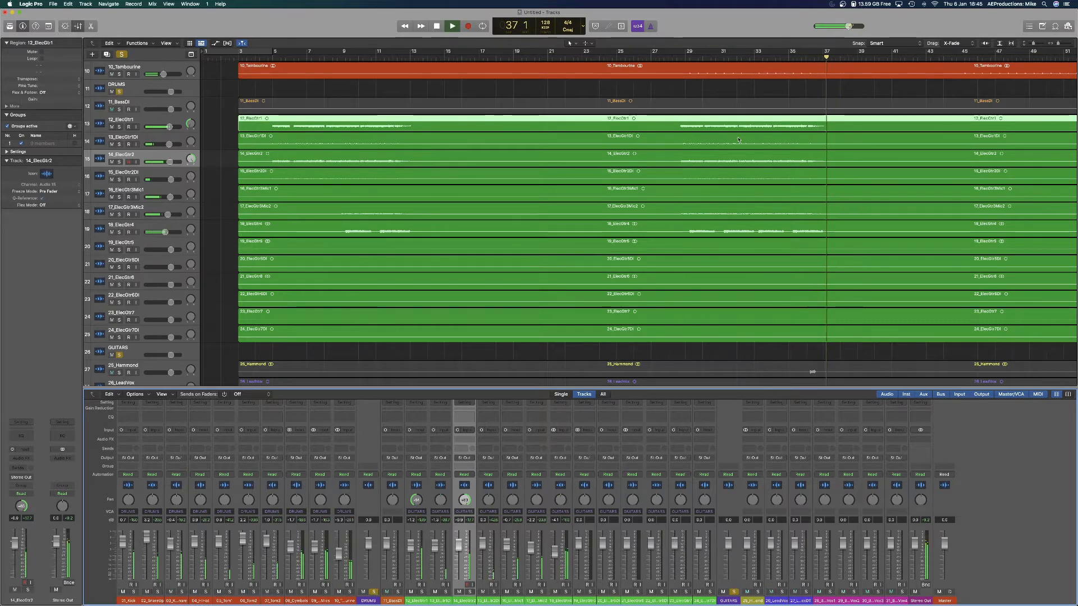
pyautogui.click(685, 57)
pyautogui.click(676, 58)
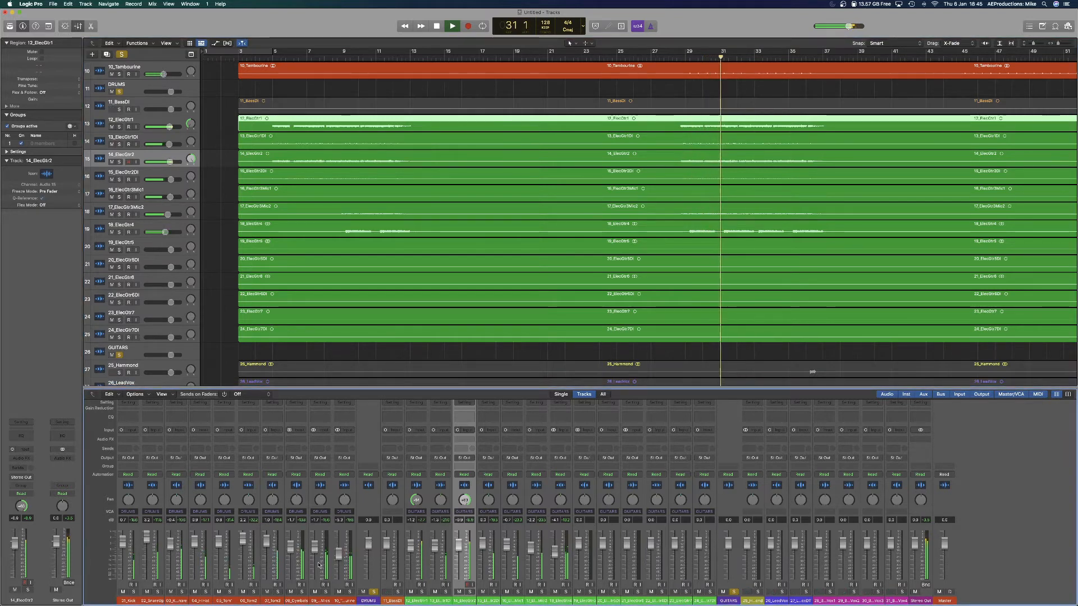
# Lower the 10_Tambourine fader to about -10 dB, nudge the 02 snare fader down, set the GUITARS VCA to about -1.6 dB, and stop playback.
pyautogui.moveTo(339, 553); pyautogui.dragTo(337, 564)
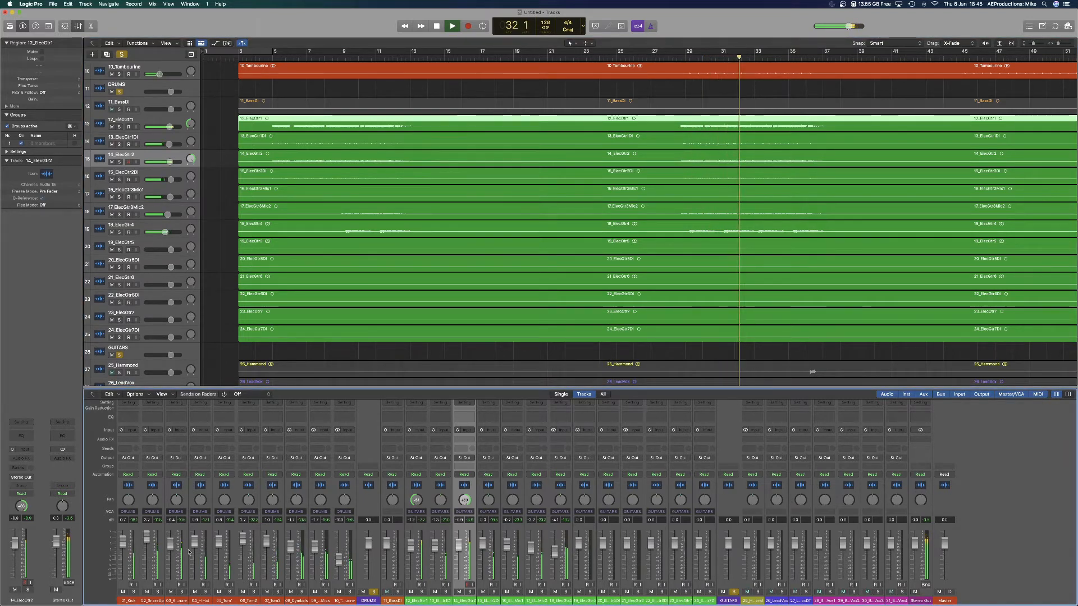
pyautogui.moveTo(144, 541); pyautogui.dragTo(144, 543)
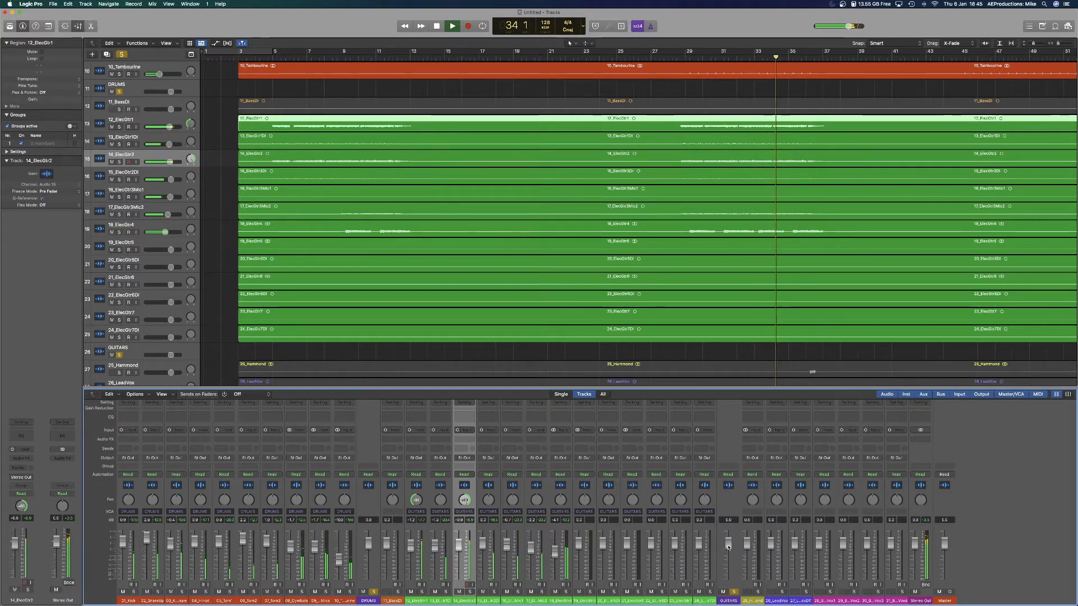
pyautogui.moveTo(729, 559); pyautogui.dragTo(729, 563)
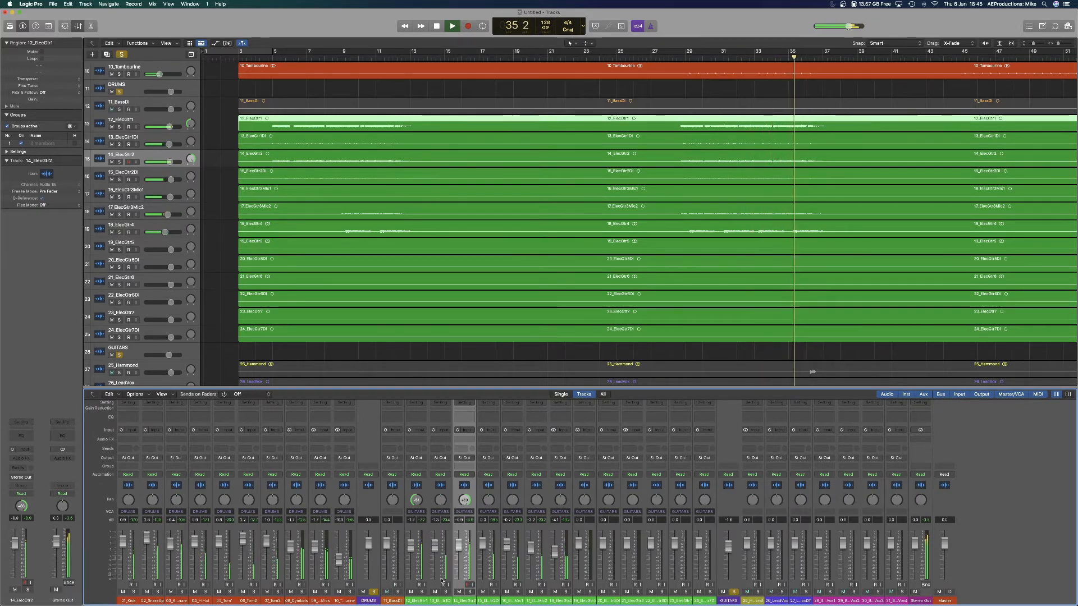
pyautogui.press('space')
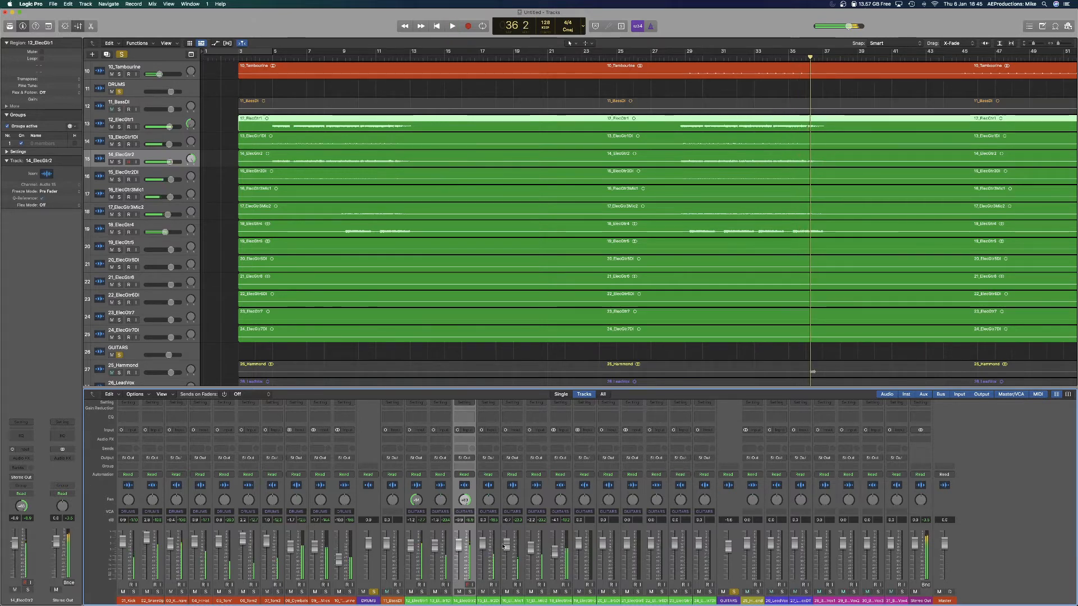
# Solo 11_BassDI with the drums and guitars, raise its fader to about 2.4 dB during playback, and replay from about bar 28.
pyautogui.click(397, 592)
pyautogui.press('space')
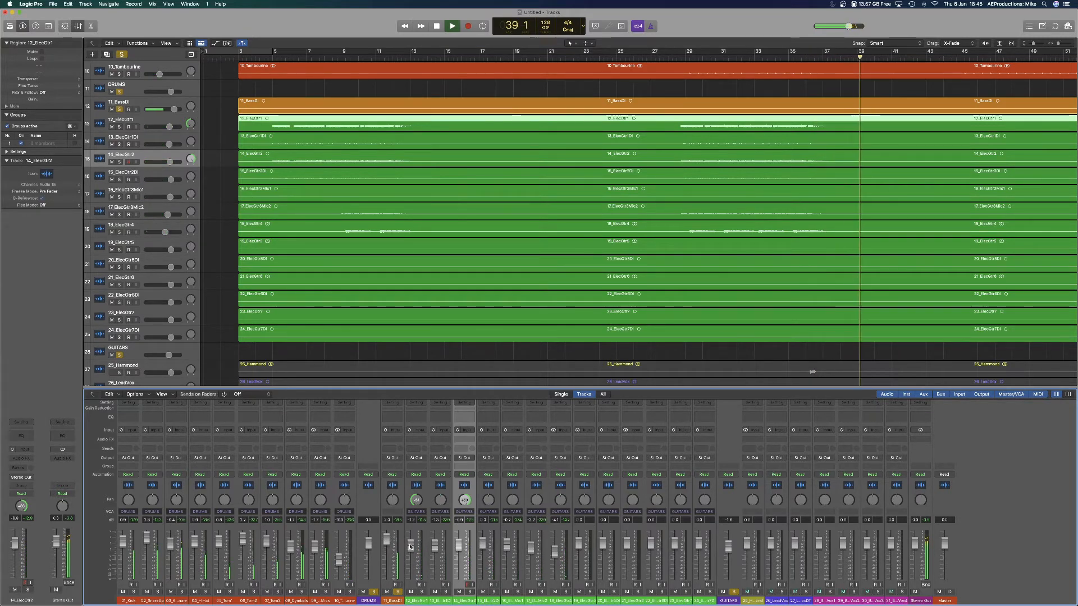
pyautogui.press('space')
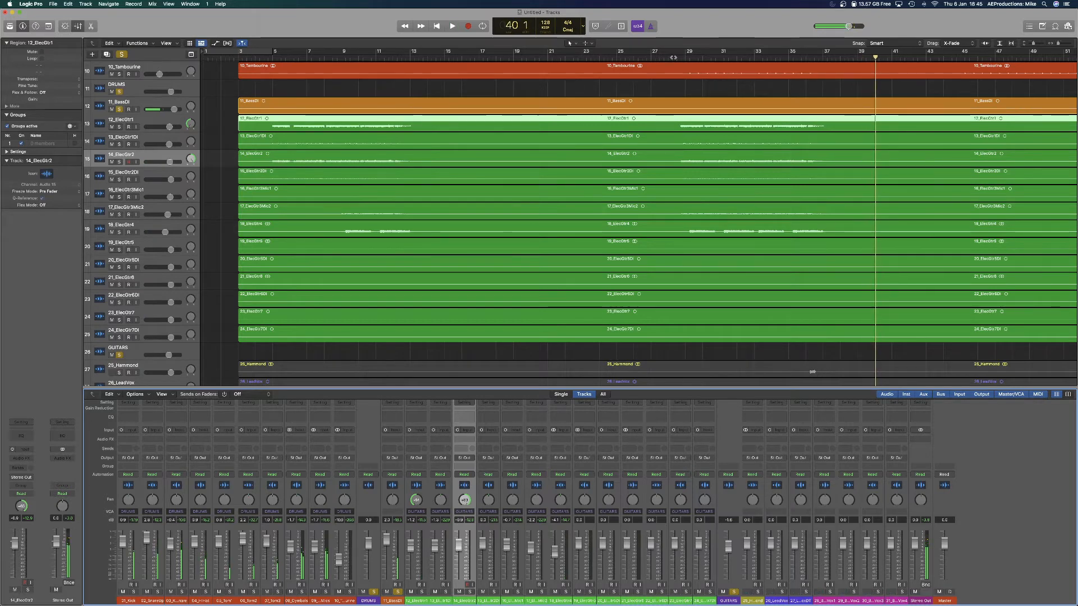
pyautogui.press('space')
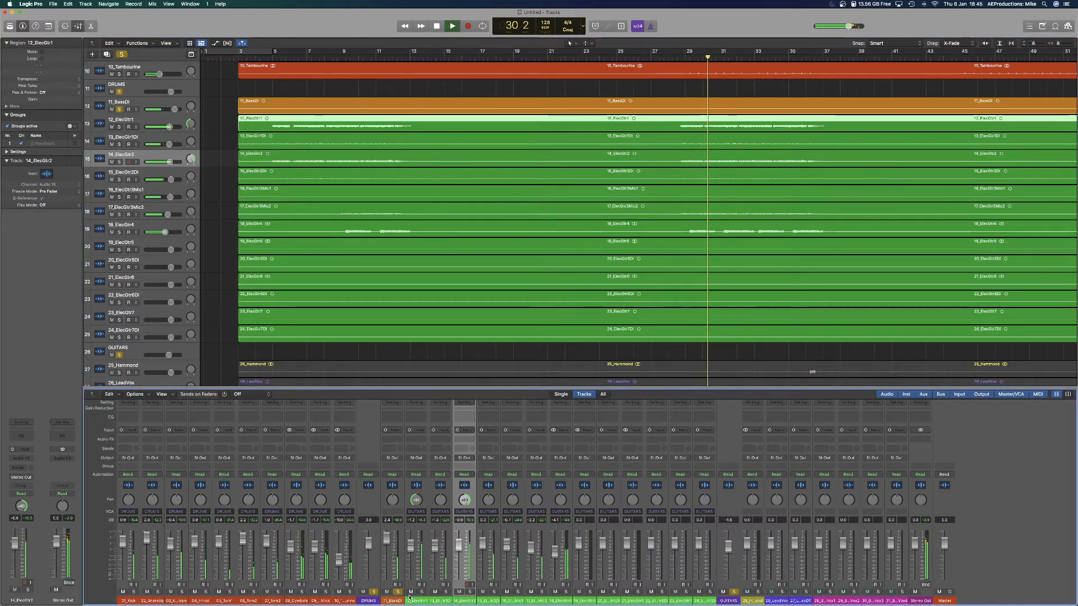
pyautogui.press('space')
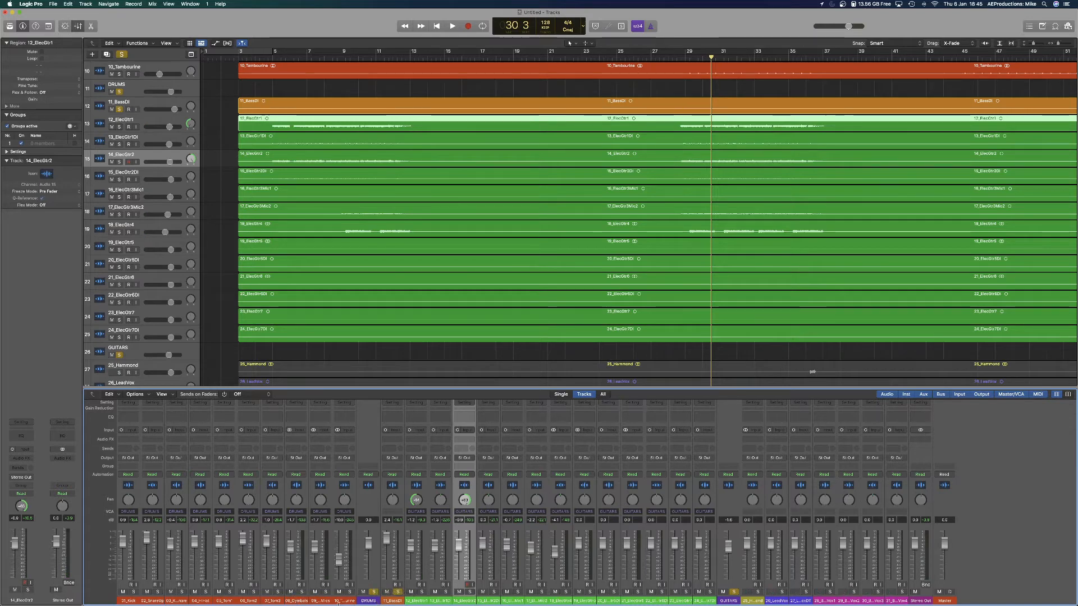
# Unsolo the GUITARS VCA, leaving the drums and bass soloed.
pyautogui.scroll(1, 372, 507)
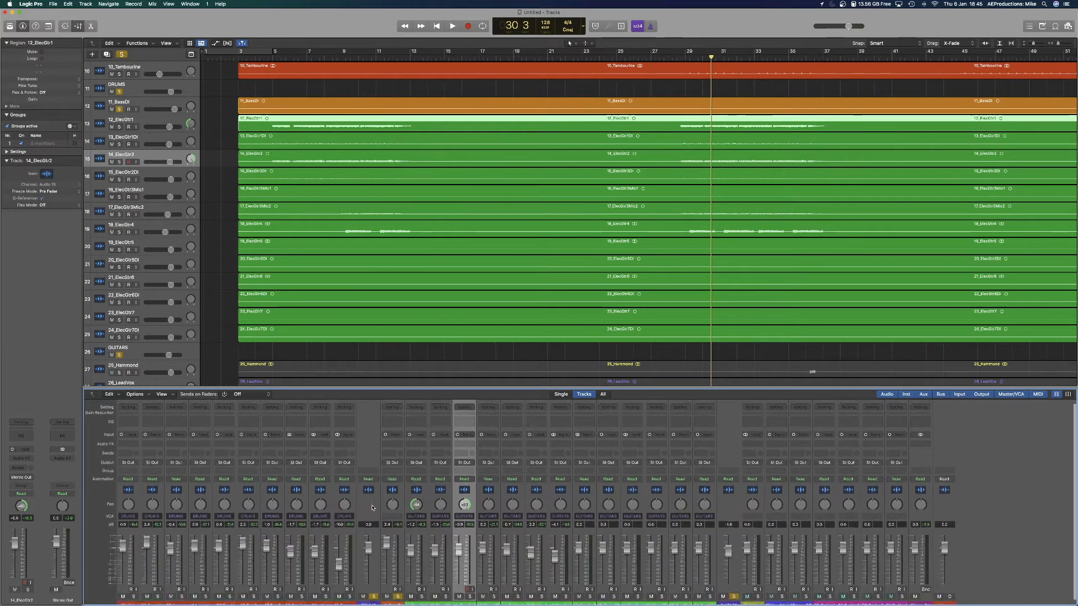
pyautogui.scroll(-1, 372, 507)
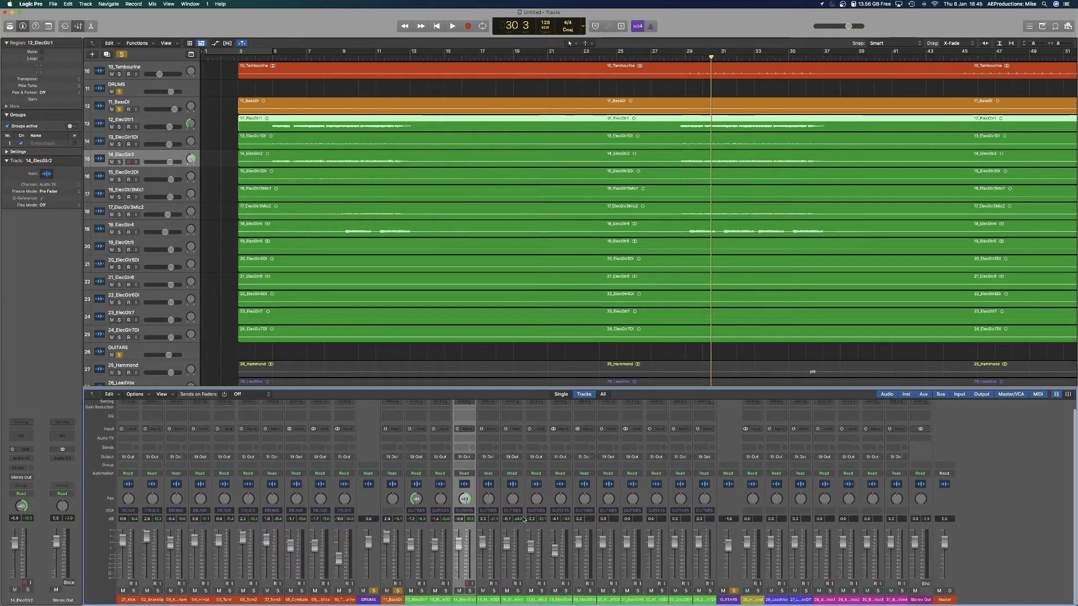
pyautogui.click(733, 592)
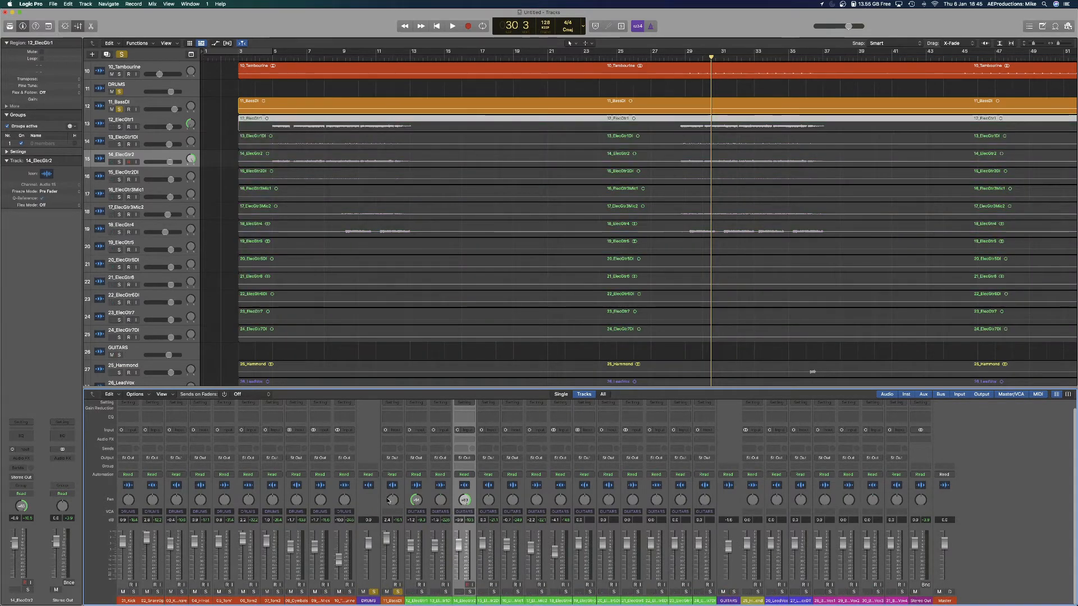
# Insert a mono Compressor in the first audio effect slot of the 11_BassDI channel.
pyautogui.scroll(2, 371, 533)
pyautogui.scroll(-1, 387, 451)
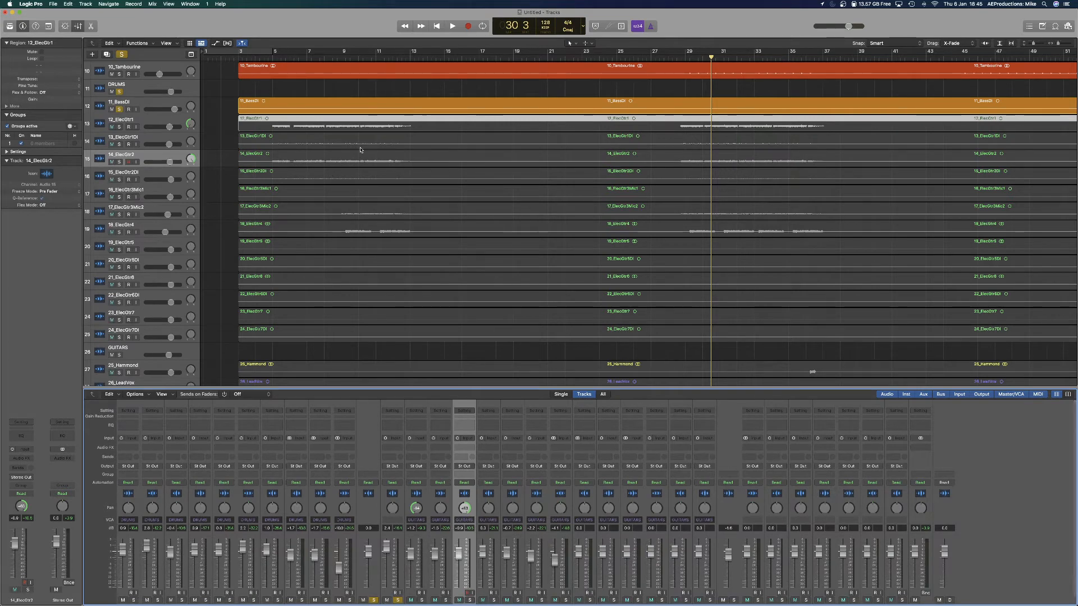
pyautogui.scroll(-2, 393, 592)
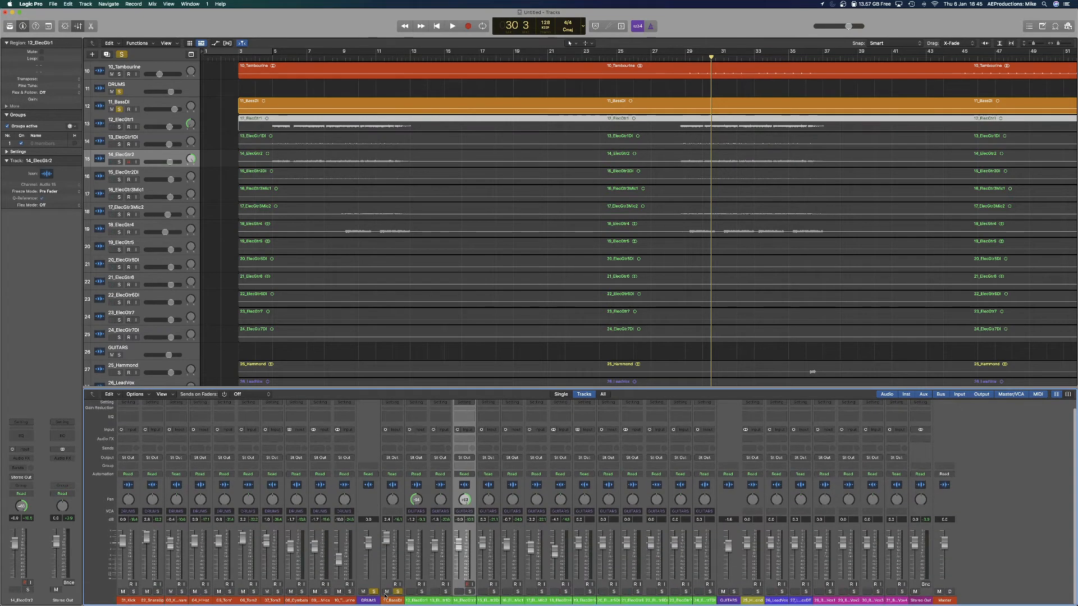
pyautogui.scroll(2, 400, 494)
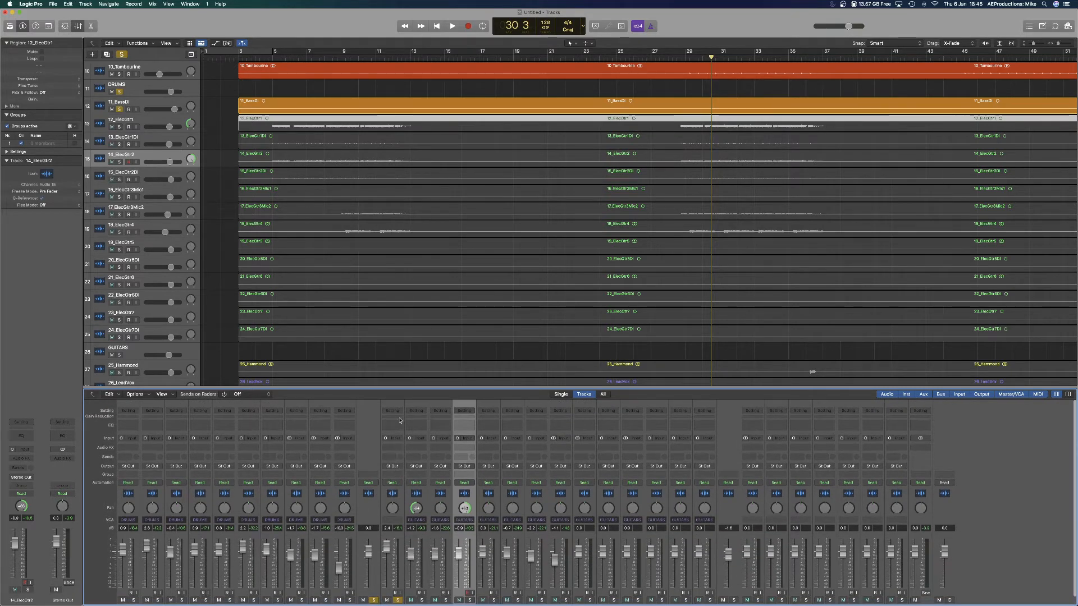
pyautogui.click(392, 449)
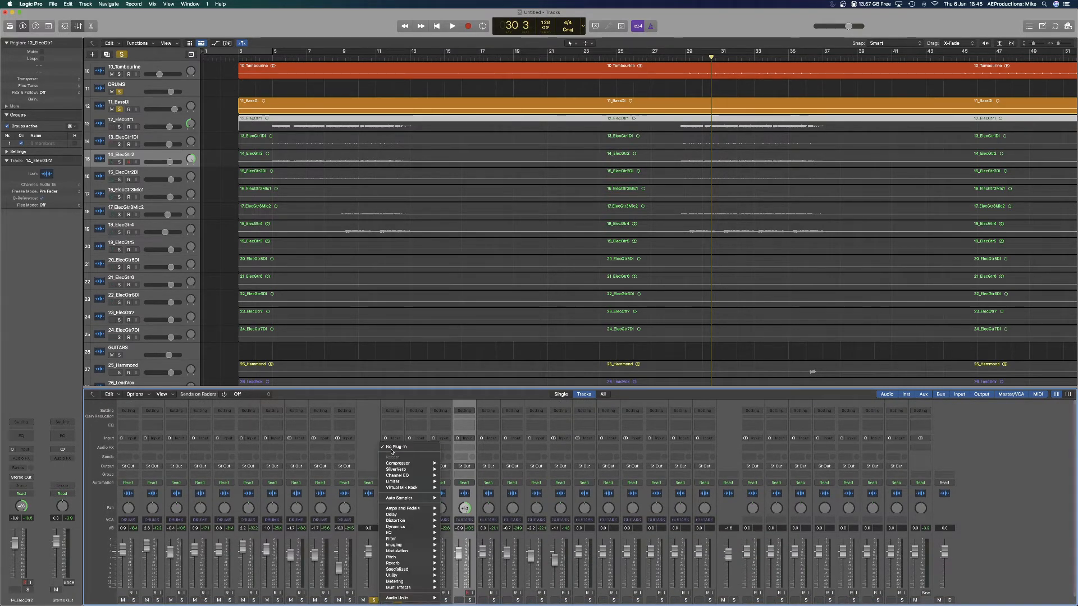
pyautogui.moveTo(398, 466)
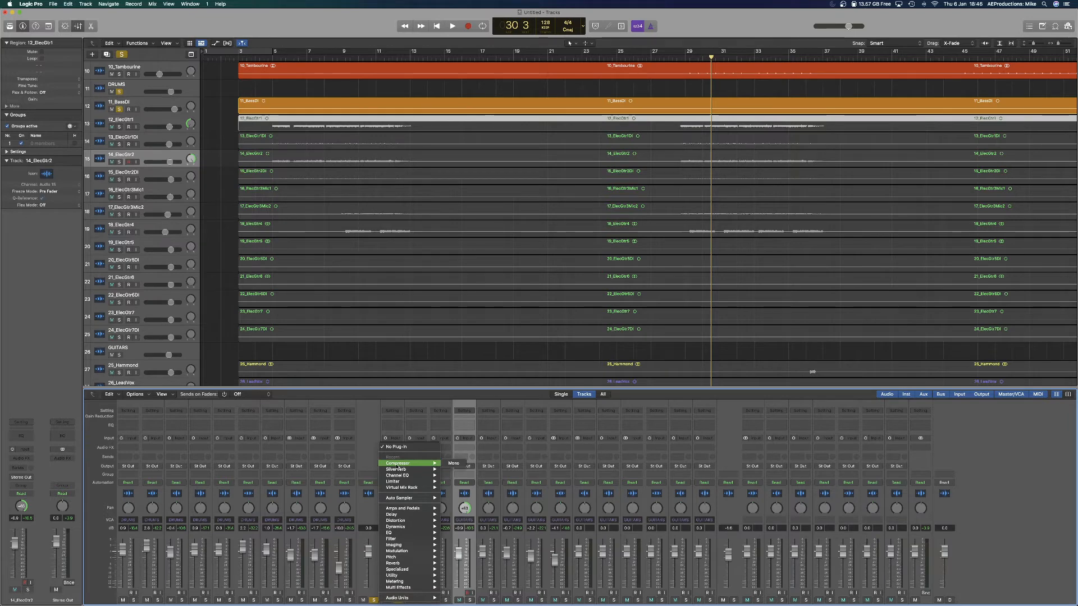
pyautogui.click(449, 464)
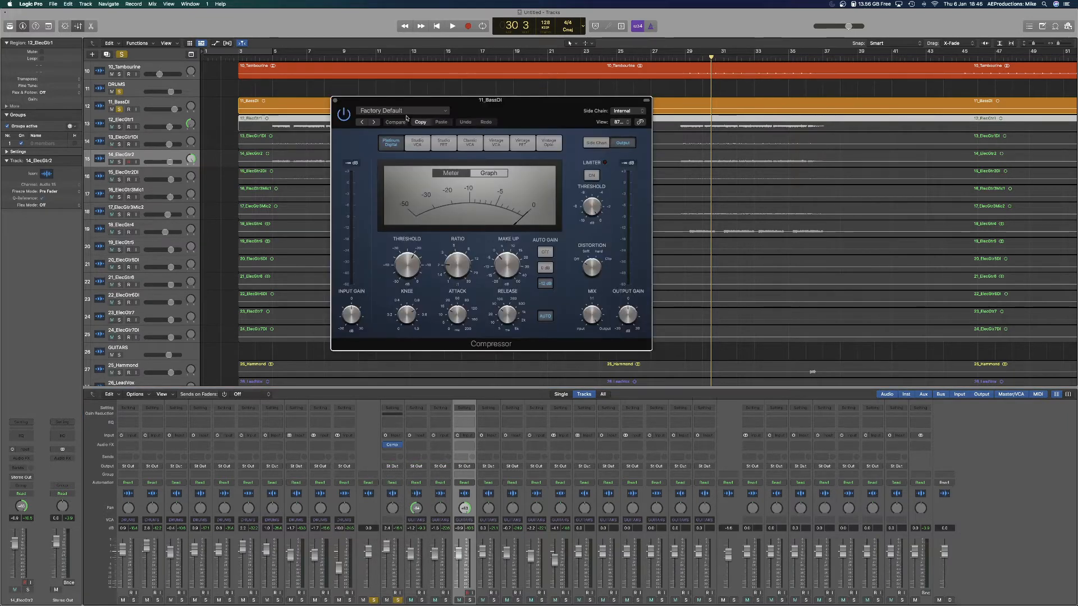
# Load the Bass Heavy preset from the Guitars category in the bass compressor and move the plug-in window aside.
pyautogui.click(404, 112)
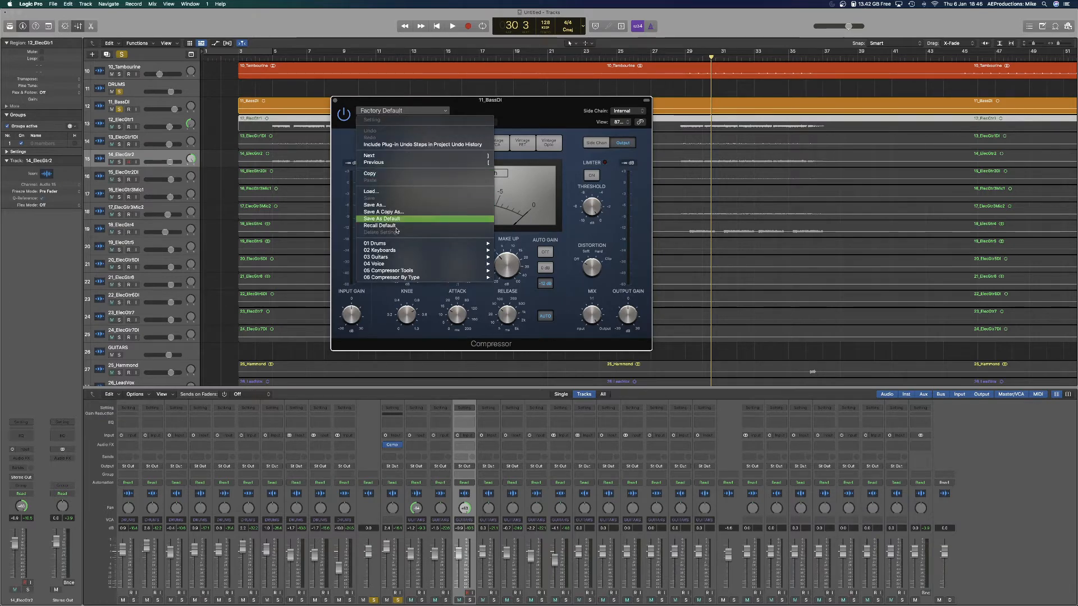
pyautogui.moveTo(397, 244)
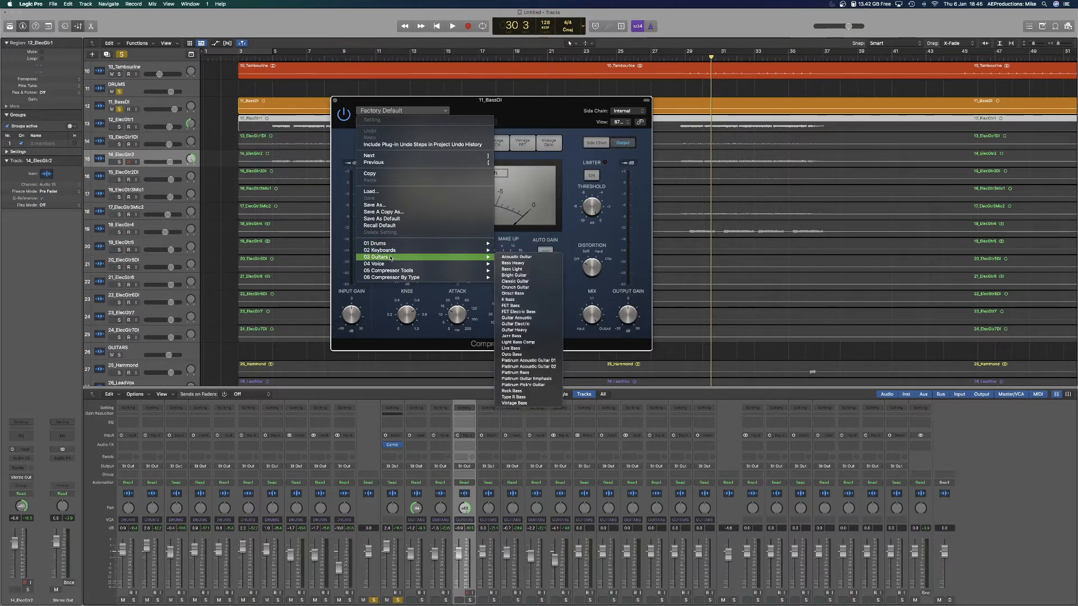
pyautogui.click(531, 264)
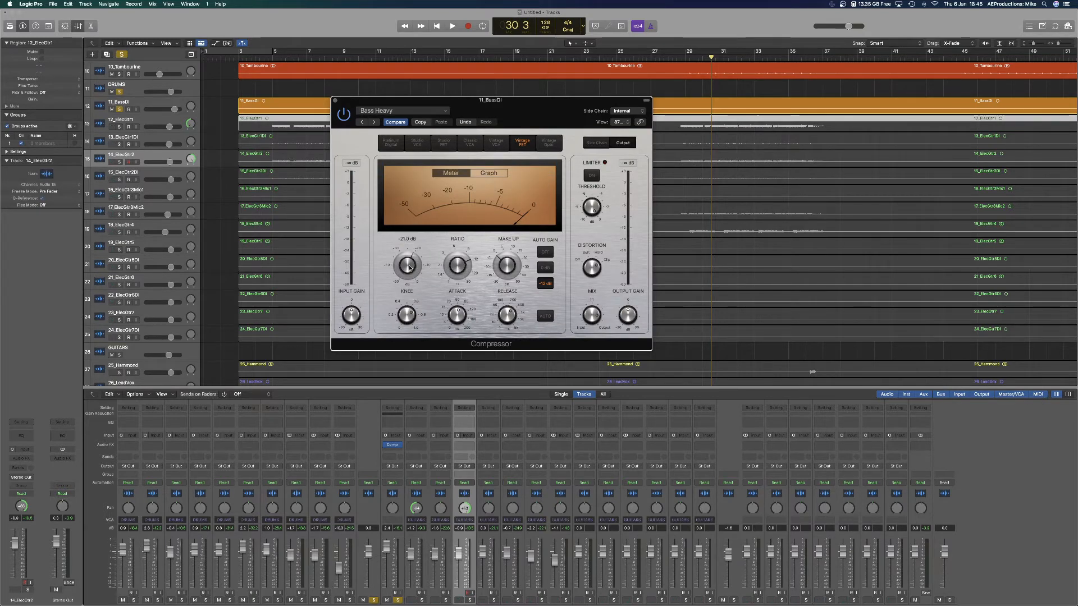
pyautogui.moveTo(458, 101); pyautogui.dragTo(590, 92)
# Play the drums and bass while fine-tuning the threshold and make-up gain of the compressor on 11_BassDI.
pyautogui.press('space')
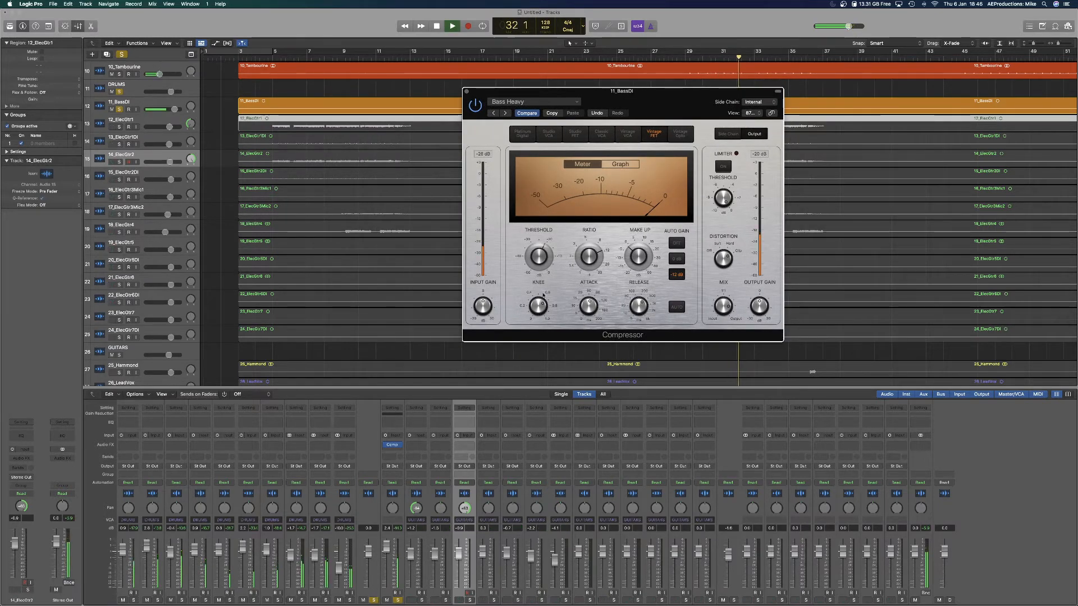
pyautogui.moveTo(537, 246)
pyautogui.moveTo(539, 253); pyautogui.dragTo(539, 258)
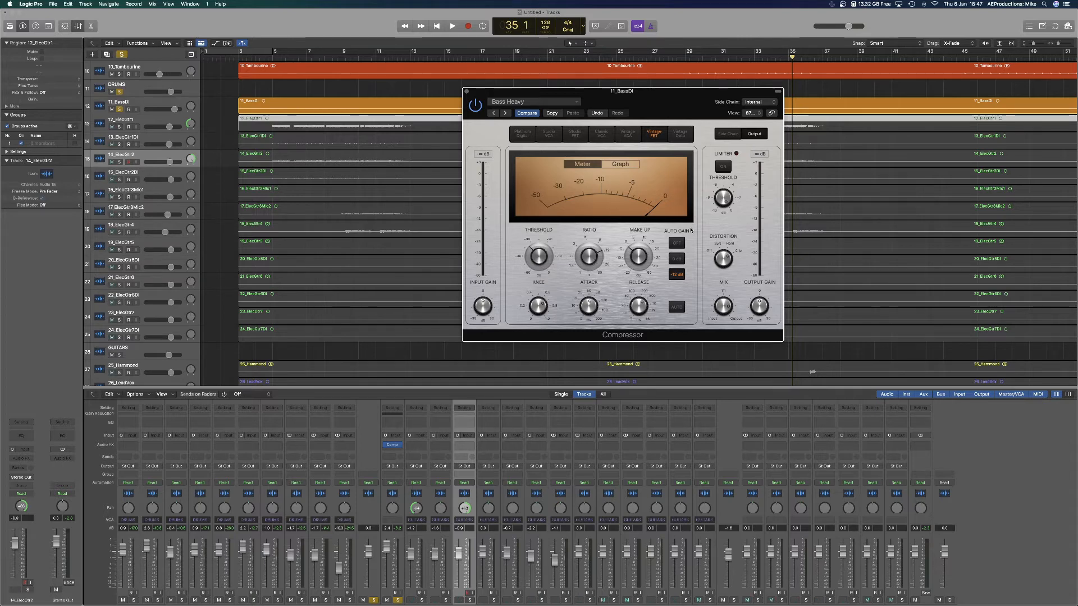
pyautogui.moveTo(637, 256)
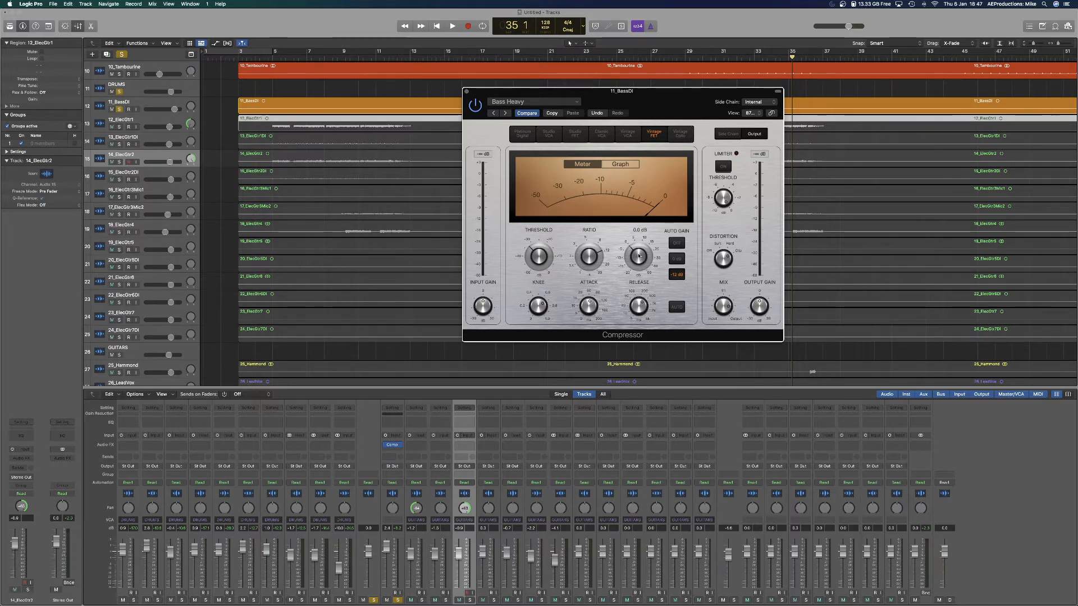
pyautogui.moveTo(638, 258); pyautogui.dragTo(638, 259)
pyautogui.moveTo(547, 303)
pyautogui.press('space')
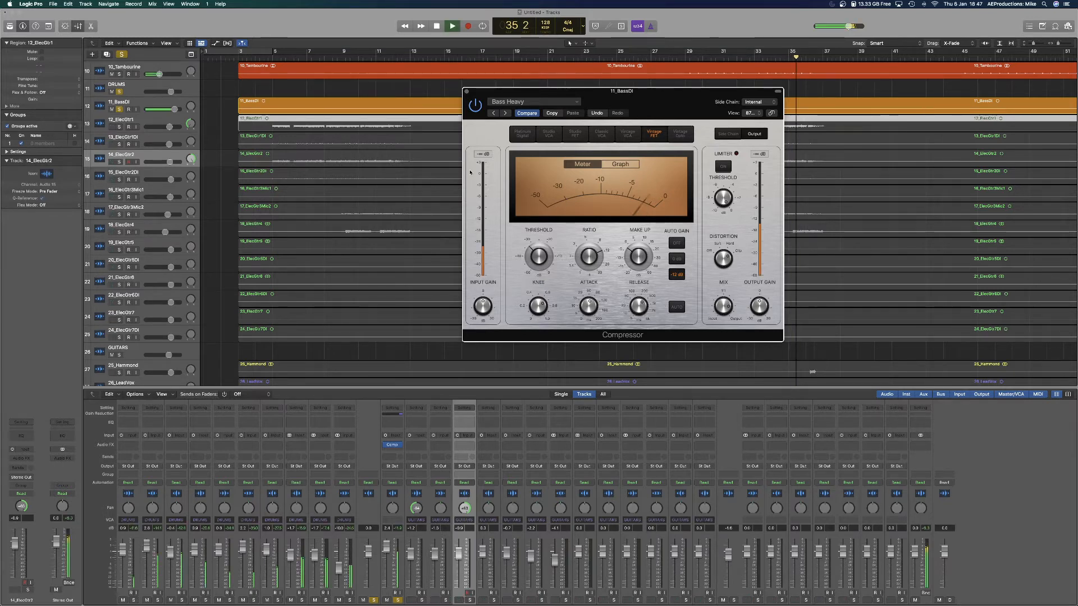
# Unsolo the DRUMS VCA and listen to the bass alone with the compressor's display switched to the gain reduction graph.
pyautogui.click(373, 600)
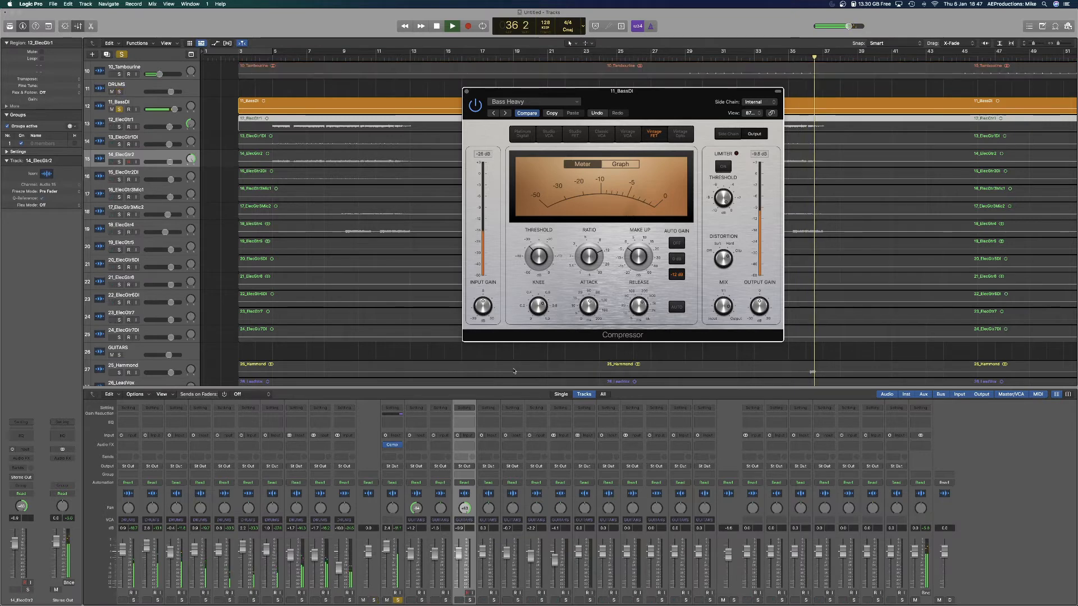
pyautogui.click(620, 164)
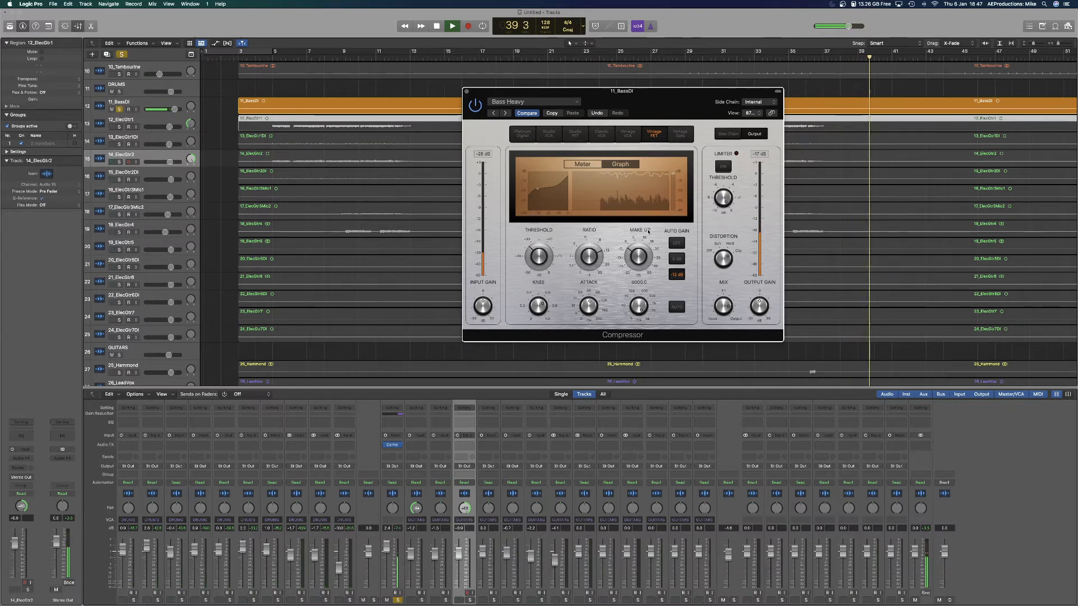
pyautogui.moveTo(648, 228)
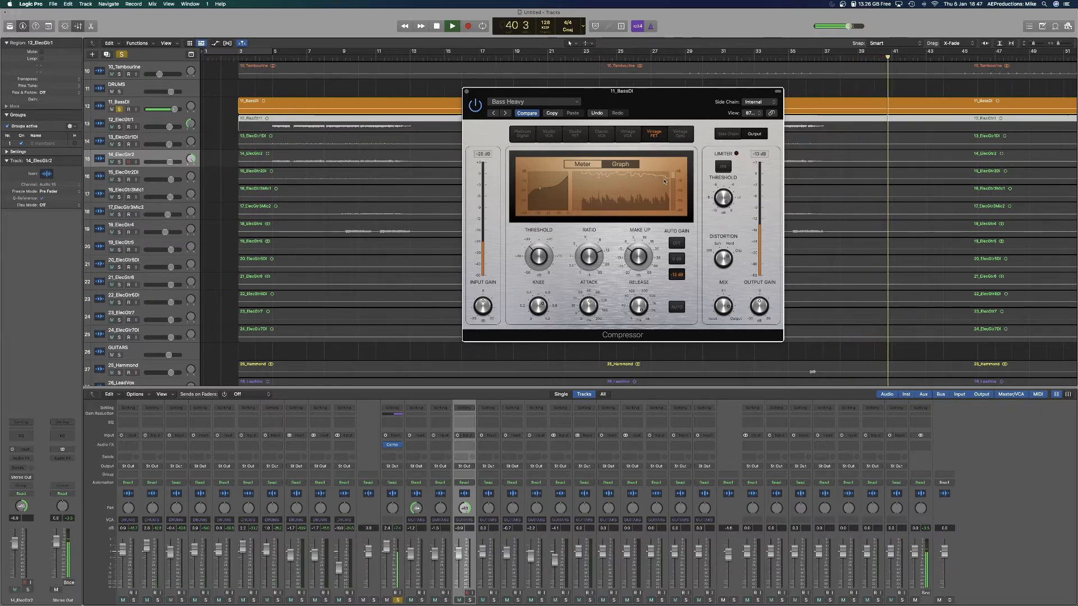
pyautogui.press('space')
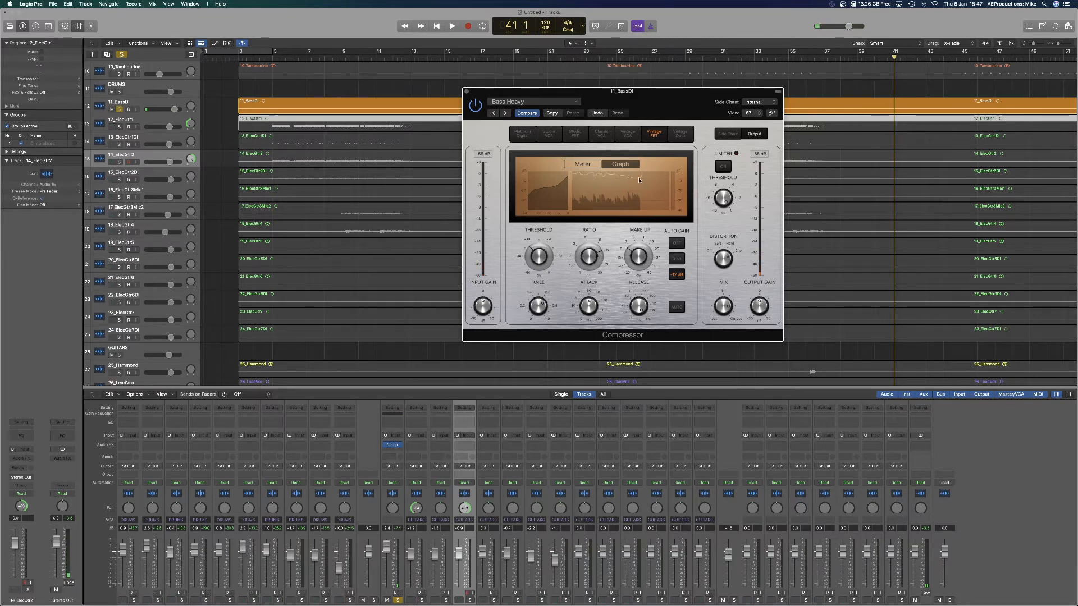
pyautogui.press('space')
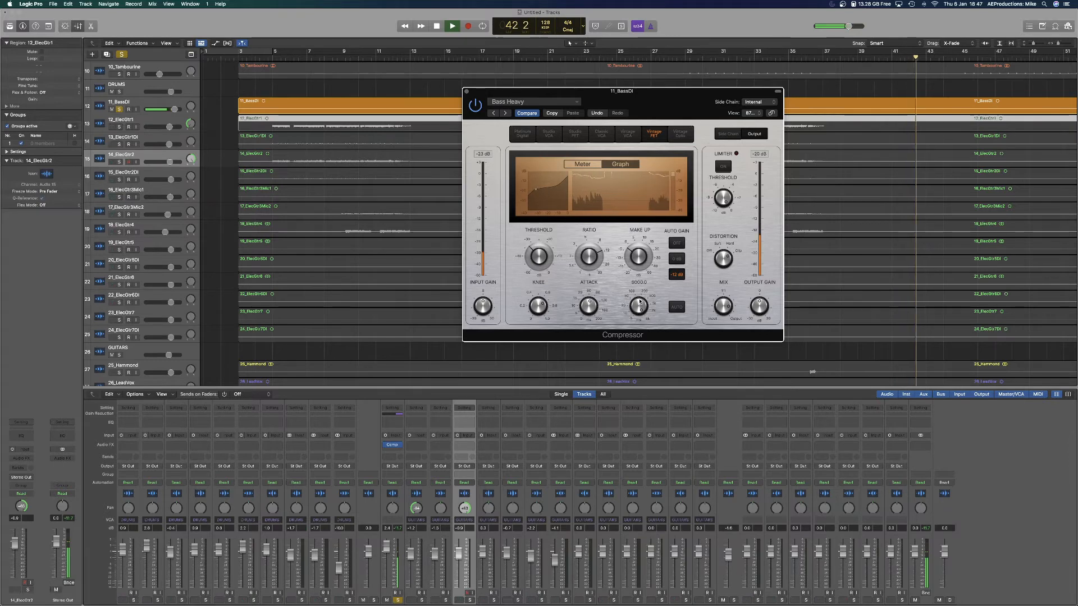
# Try shorter and longer release times on the 11_BassDI compressor while playing the bass and watching the gain reduction graph.
pyautogui.moveTo(639, 308); pyautogui.dragTo(638, 360)
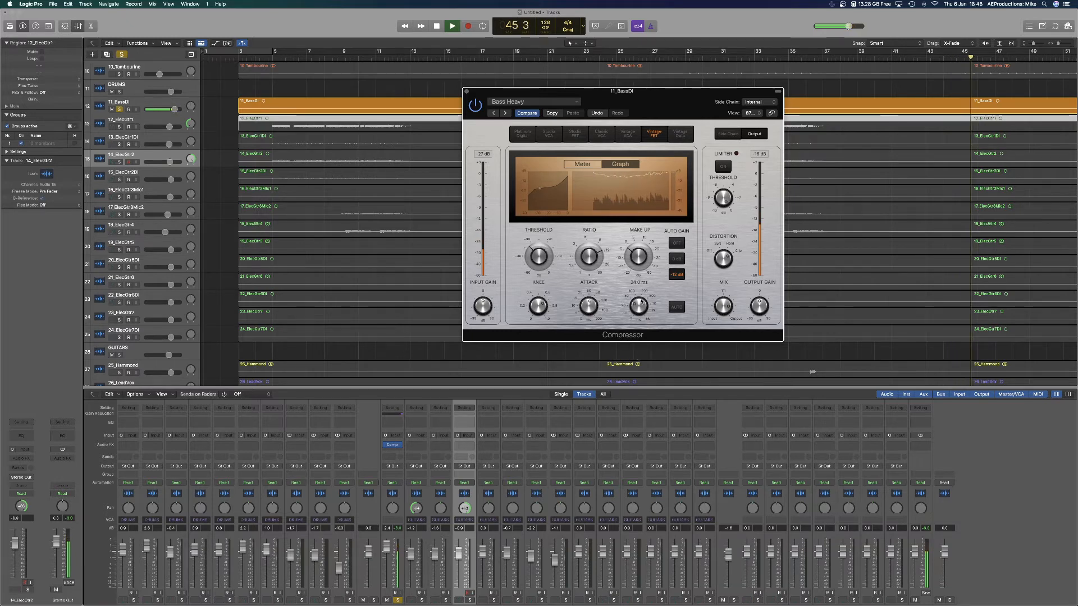
pyautogui.moveTo(639, 313); pyautogui.dragTo(641, 299)
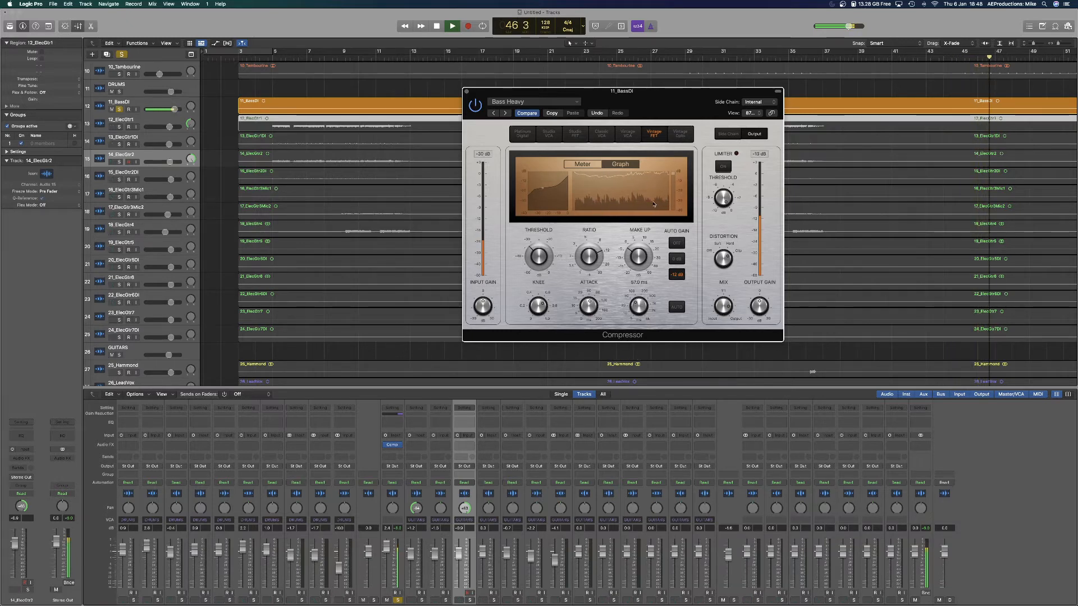
pyautogui.press('space')
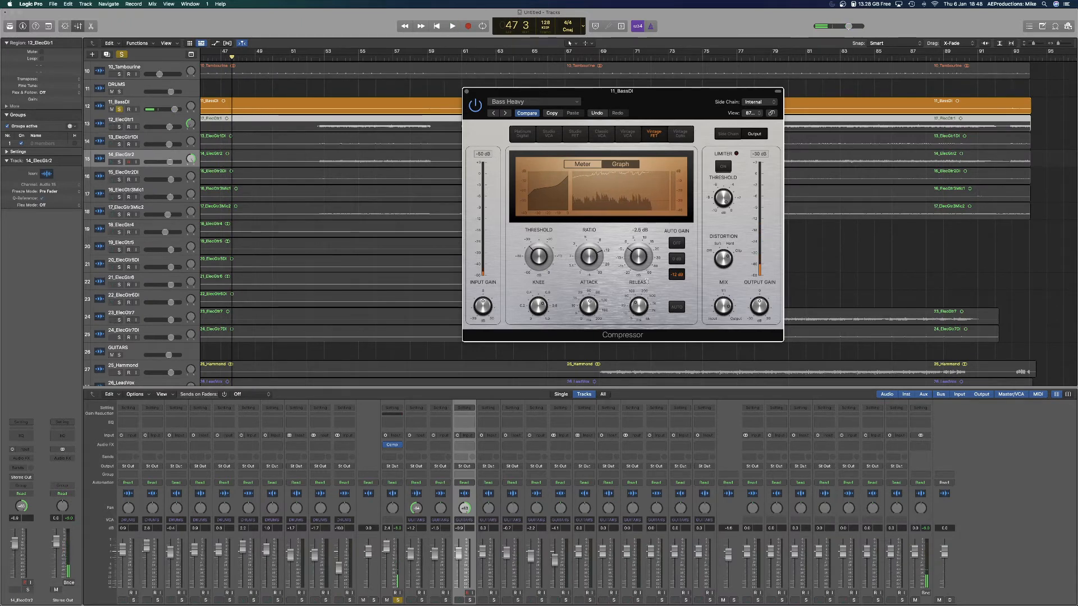
pyautogui.moveTo(638, 308)
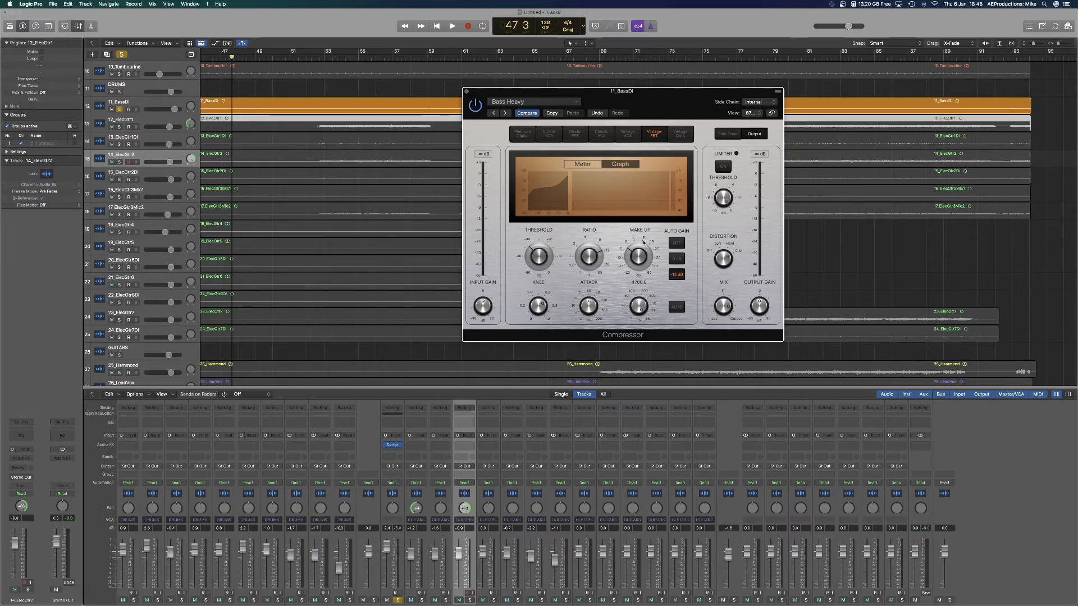
pyautogui.press('space')
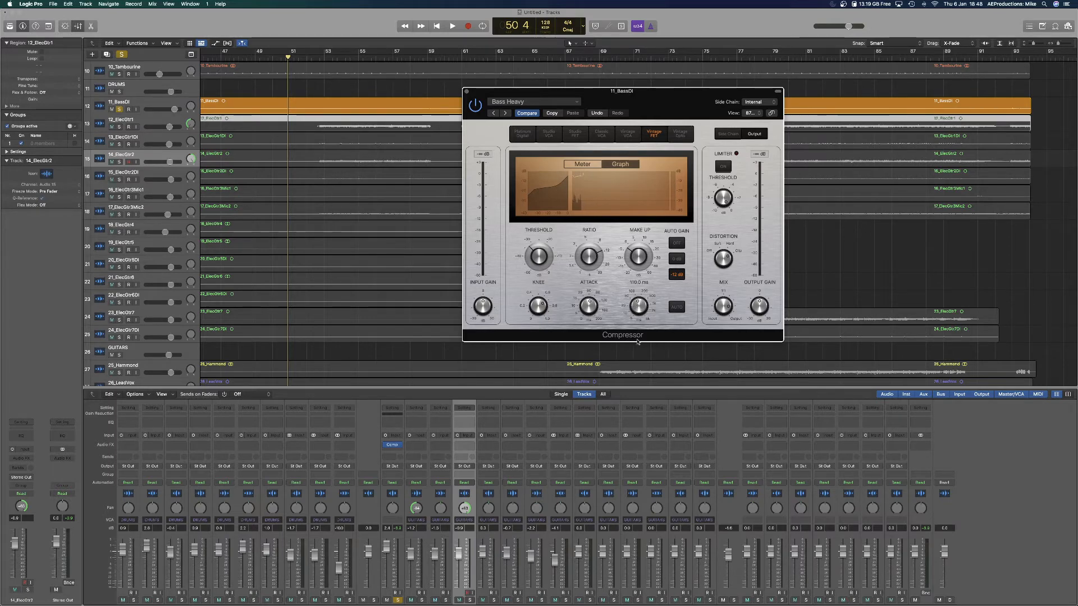
pyautogui.press('space')
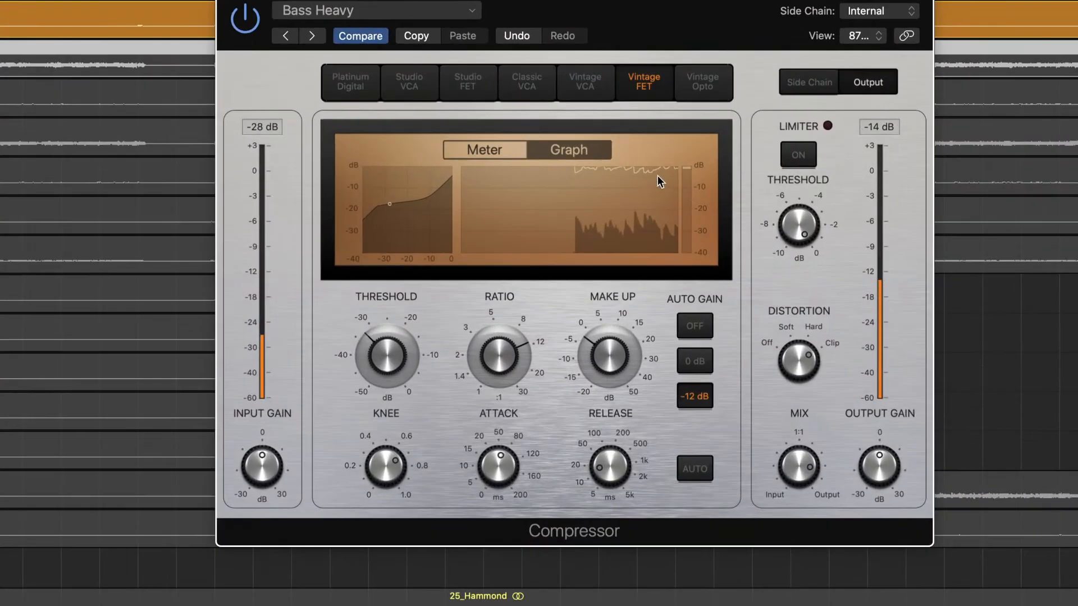
pyautogui.moveTo(609, 477); pyautogui.dragTo(625, 364)
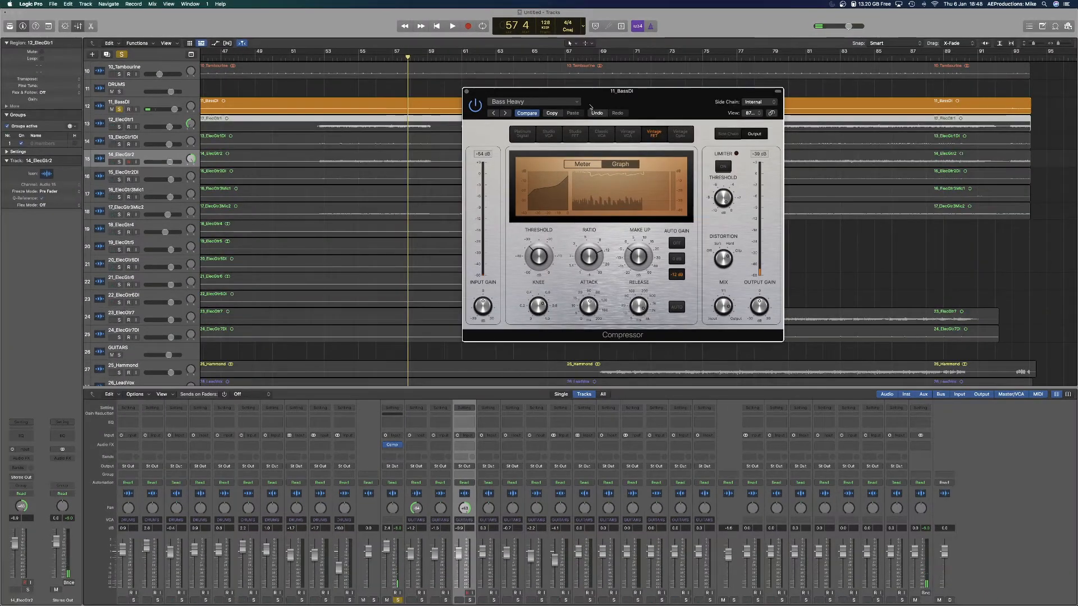
# Load the Bass Light preset from the Guitars category in the bass compressor, resume playback and show the needle meter.
pyautogui.click(533, 102)
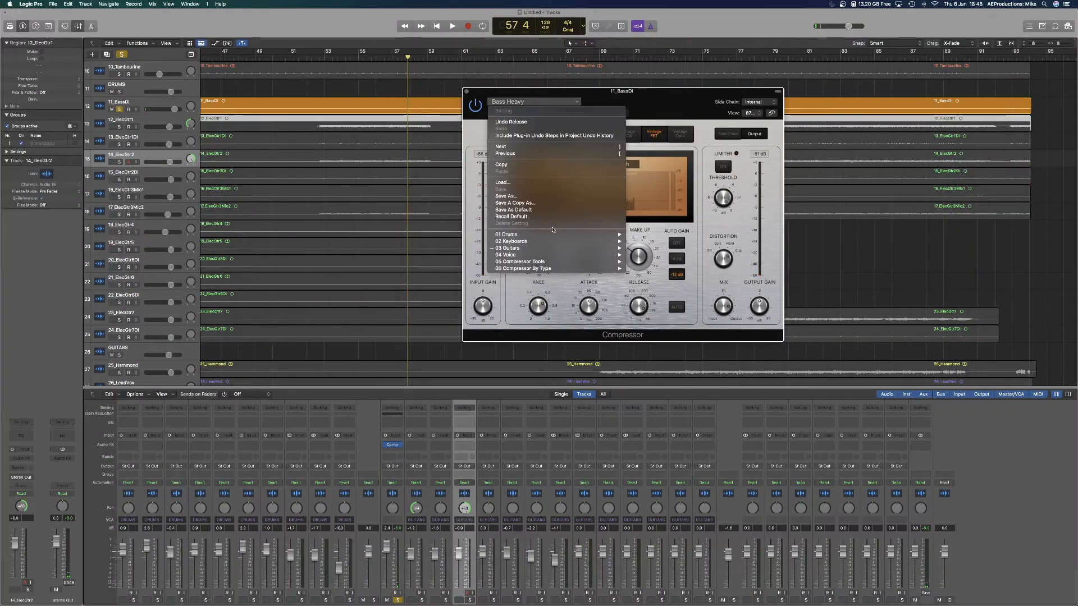
pyautogui.moveTo(545, 251)
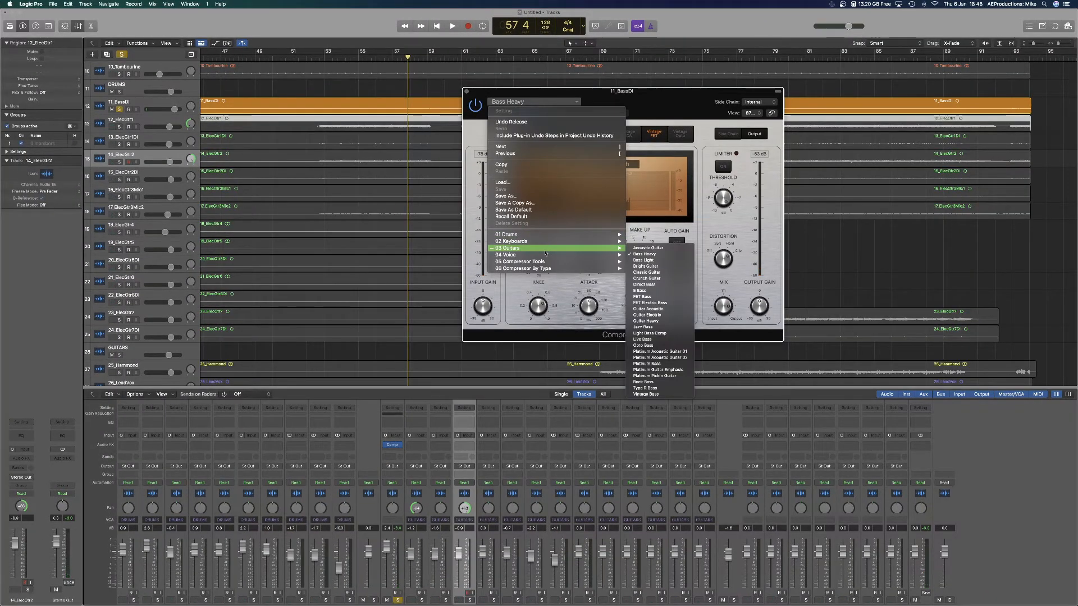
pyautogui.click(656, 259)
pyautogui.press('space')
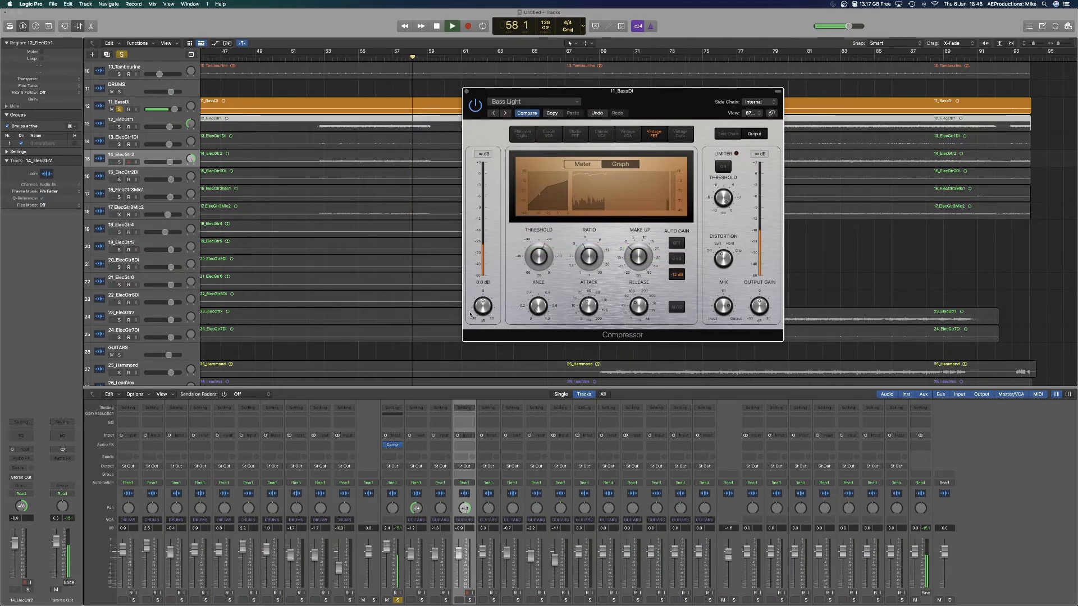
pyautogui.click(589, 165)
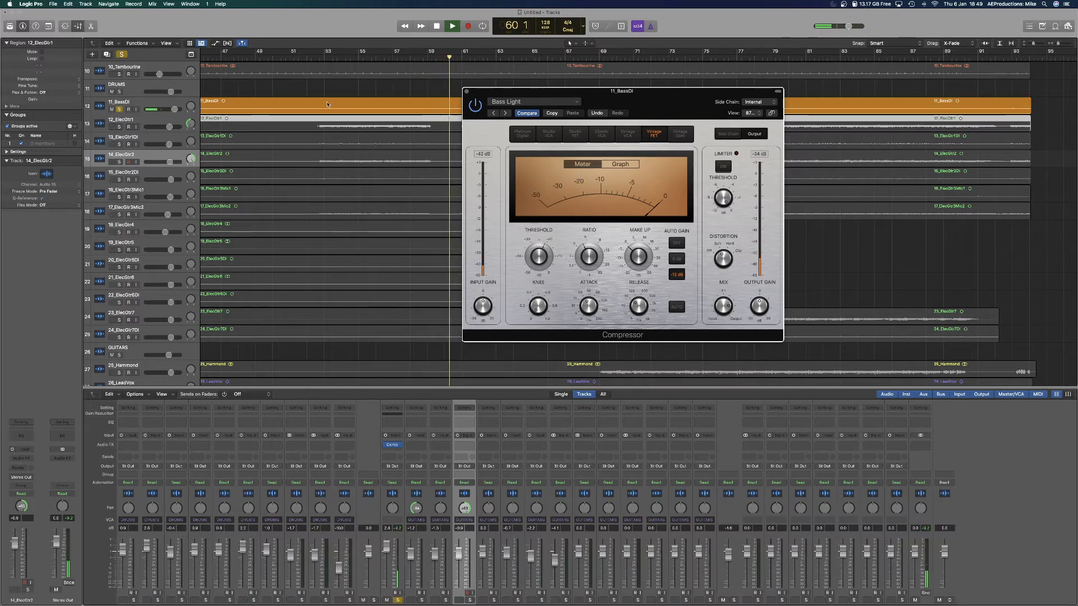
# Replay the bass from around bar 49, lower the compressor's threshold to about -34.5 dB and switch its circuit type to Studio VCA.
pyautogui.click(256, 57)
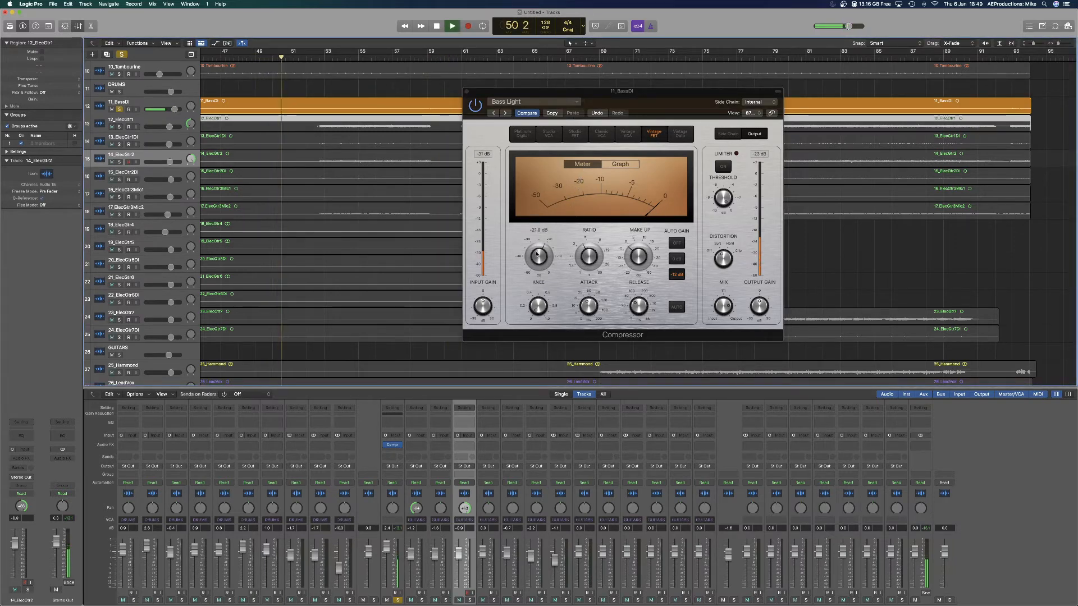
pyautogui.moveTo(539, 256)
pyautogui.mouseDown()
pyautogui.moveTo(537, 277)
pyautogui.moveTo(540, 259)
pyautogui.mouseUp()
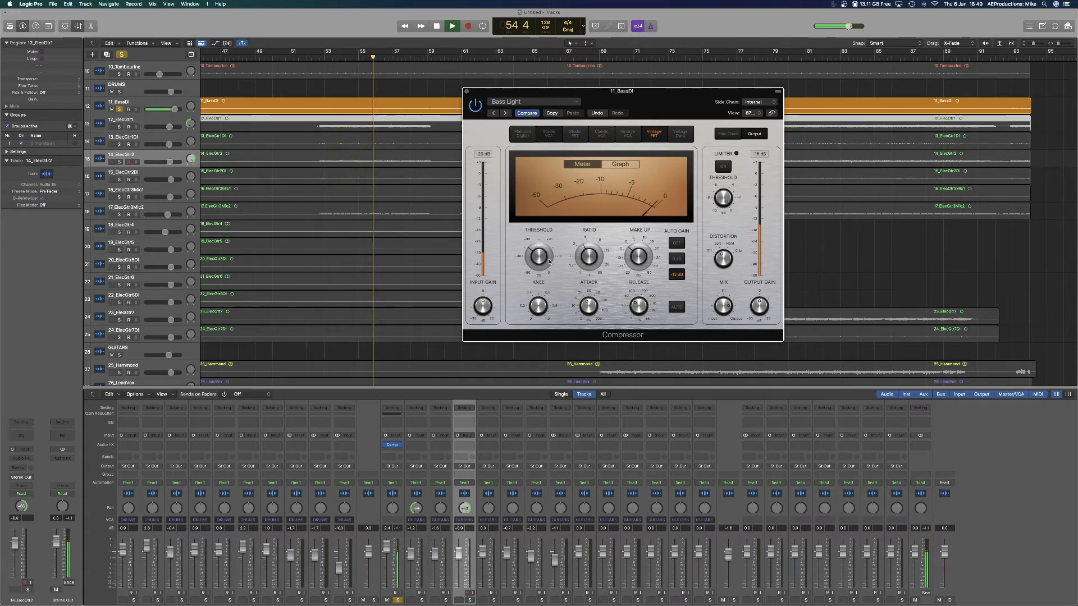
pyautogui.click(548, 134)
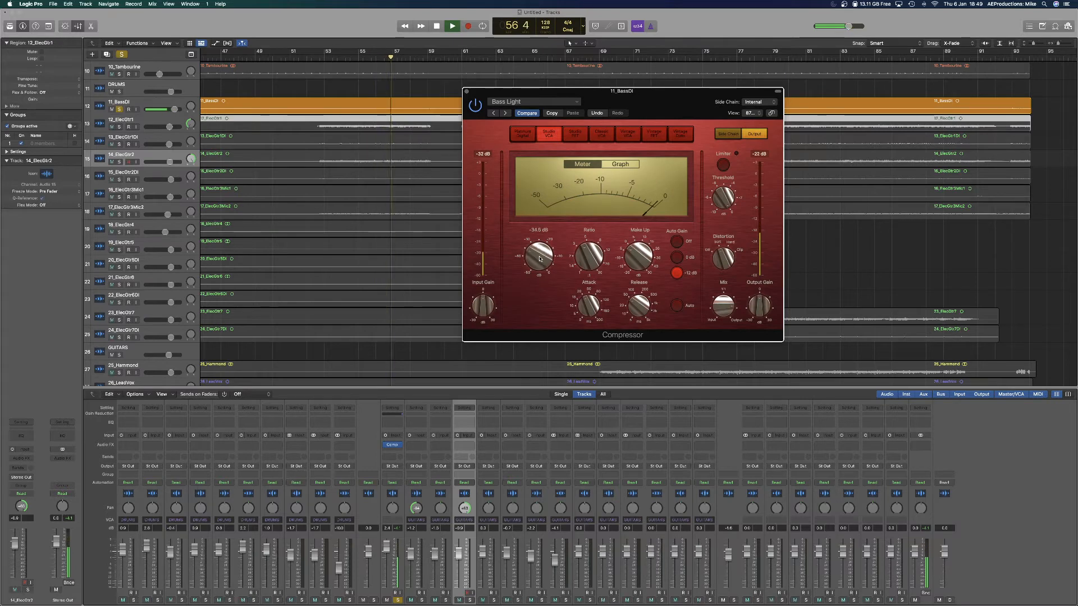
# Solo the DRUMS VCA alongside the bass, leaving the 10_Tambourine channel's own solo off.
pyautogui.click(350, 600)
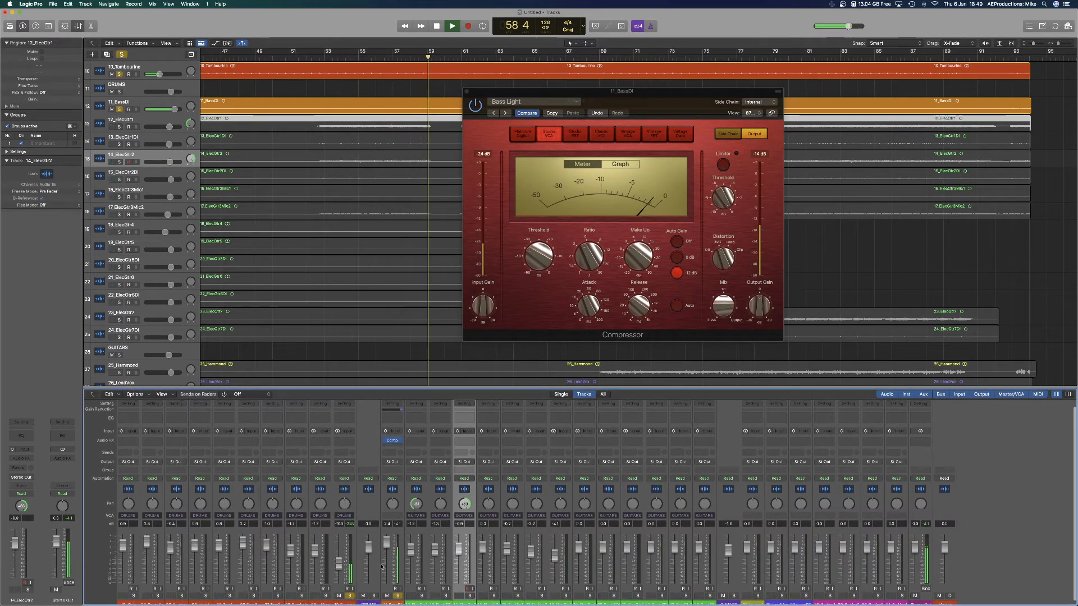
pyautogui.scroll(-1, 382, 578)
pyautogui.click(350, 592)
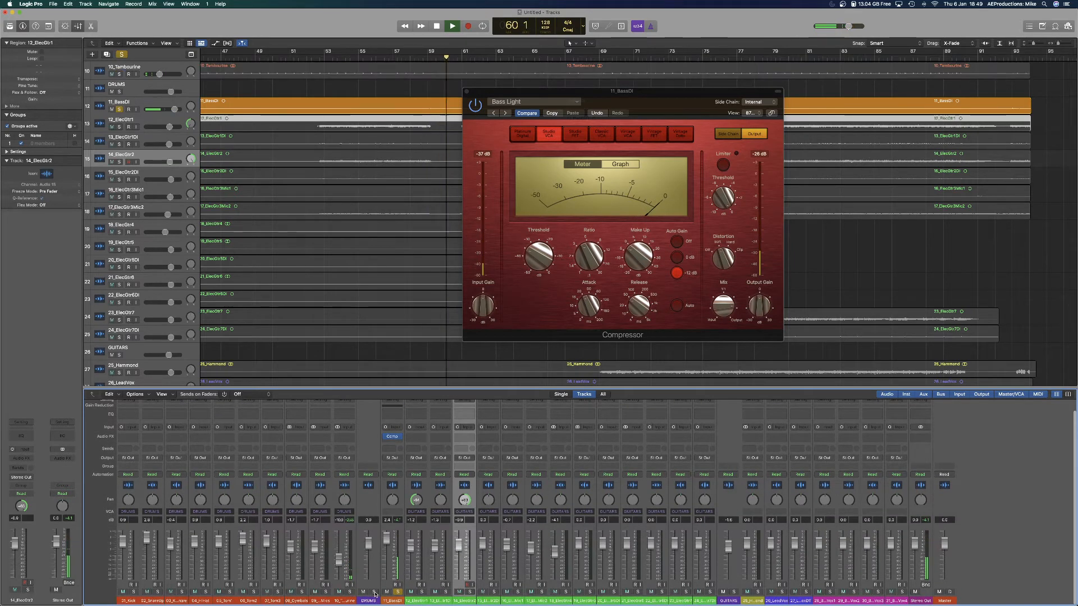
pyautogui.click(372, 592)
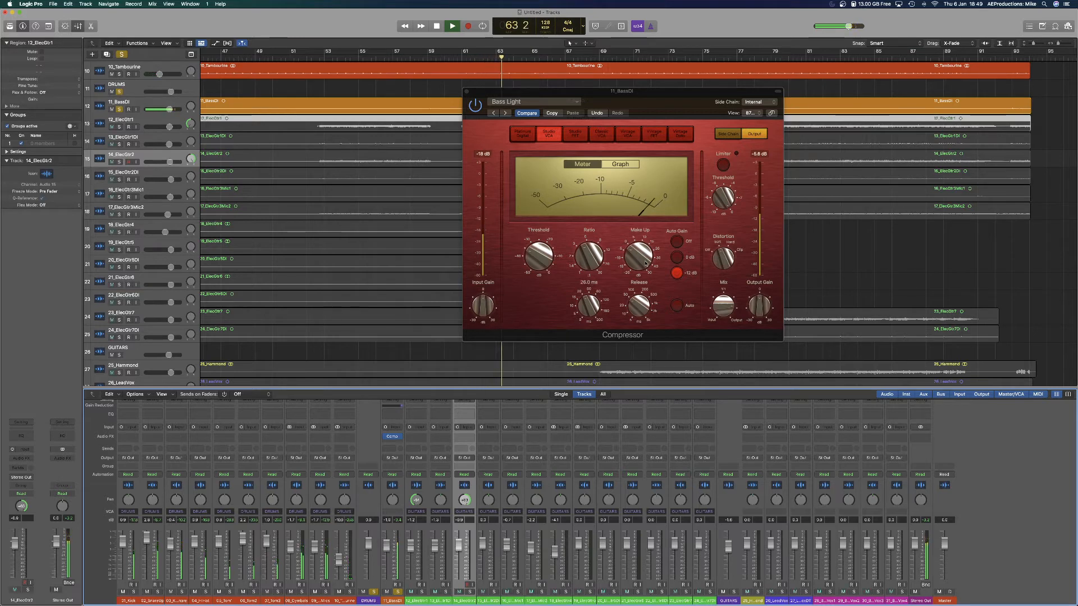
# Fine-tune the make-up gain of the 11_BassDI compressor while the bass plays with the drums.
pyautogui.moveTo(646, 292)
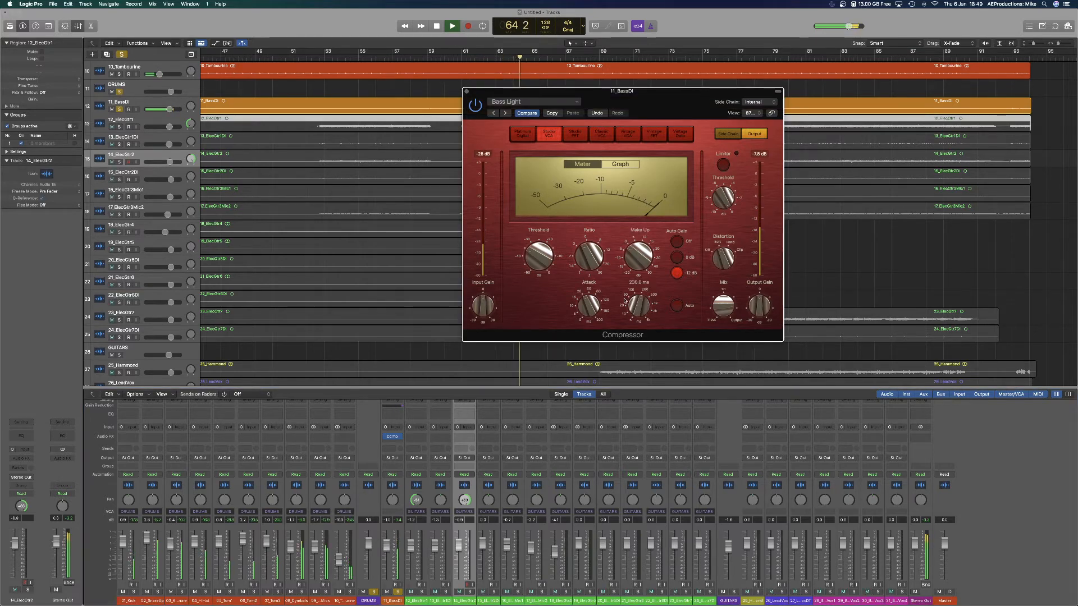
pyautogui.moveTo(549, 256)
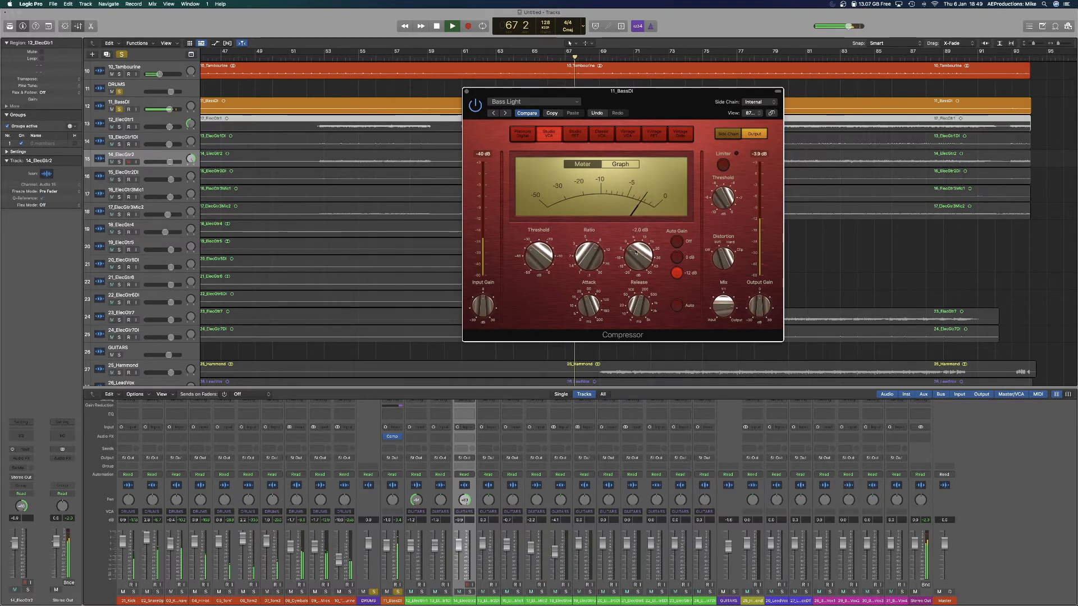
pyautogui.moveTo(636, 252); pyautogui.dragTo(637, 253)
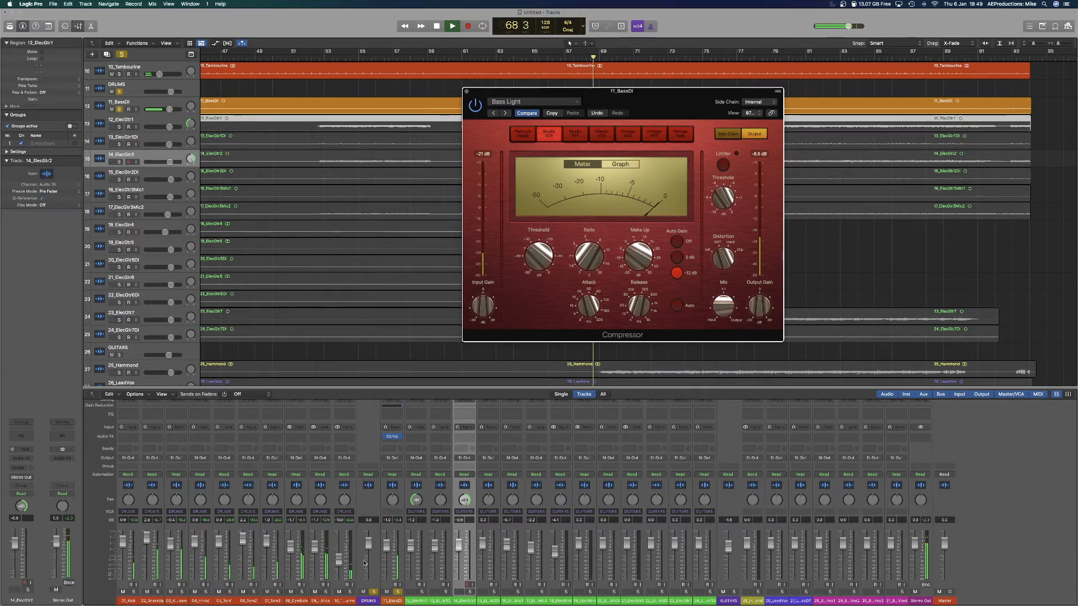
# Solo the GUITARS VCA too, close the bass compressor window and listen to drums, bass and guitars together before stopping playback.
pyautogui.click(734, 592)
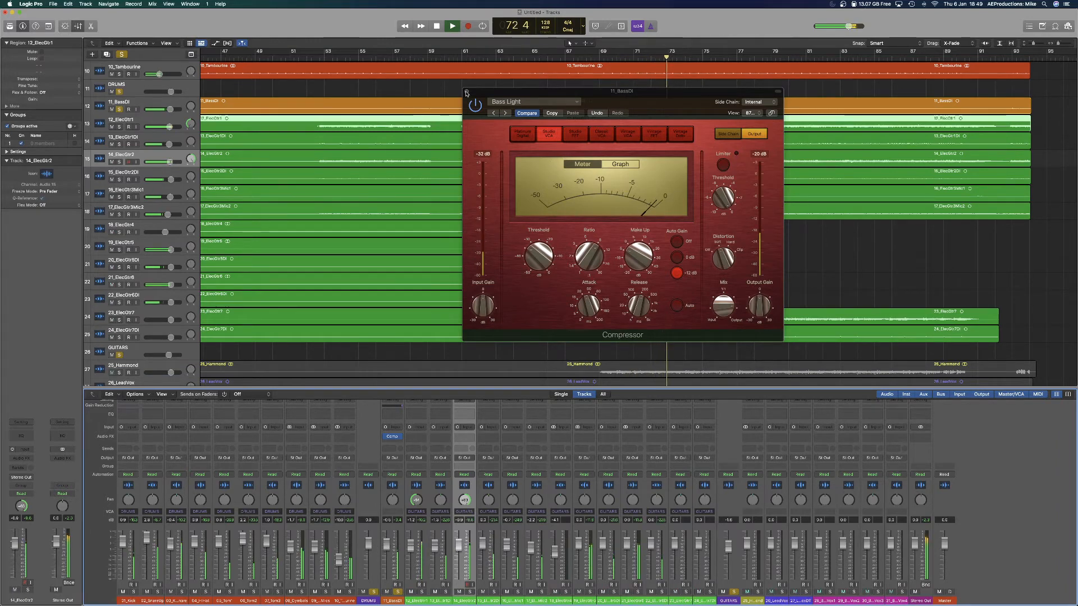
pyautogui.click(466, 90)
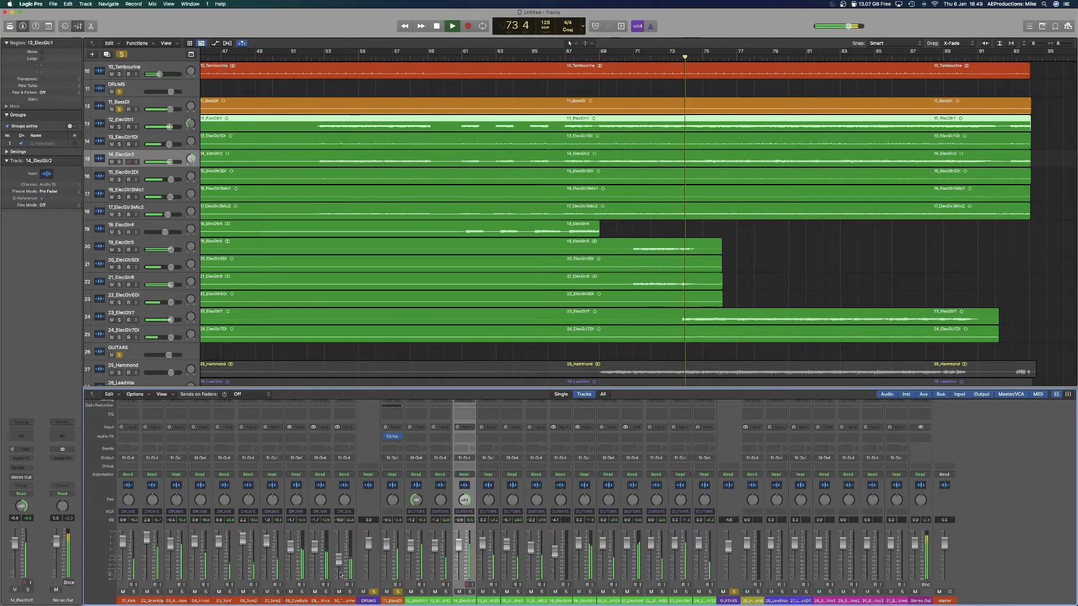
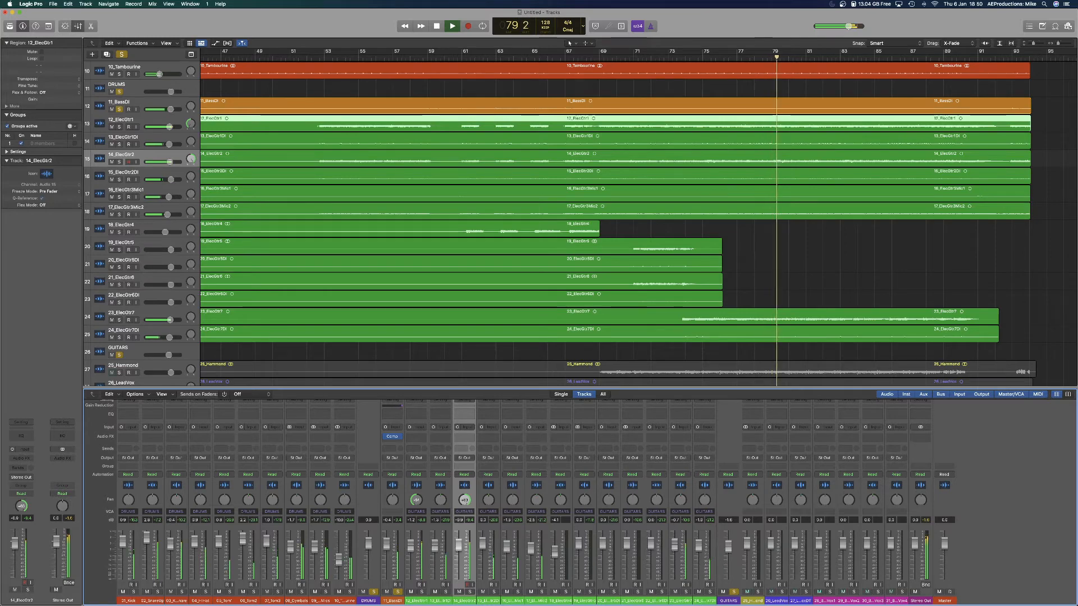
pyautogui.scroll(1, 271, 487)
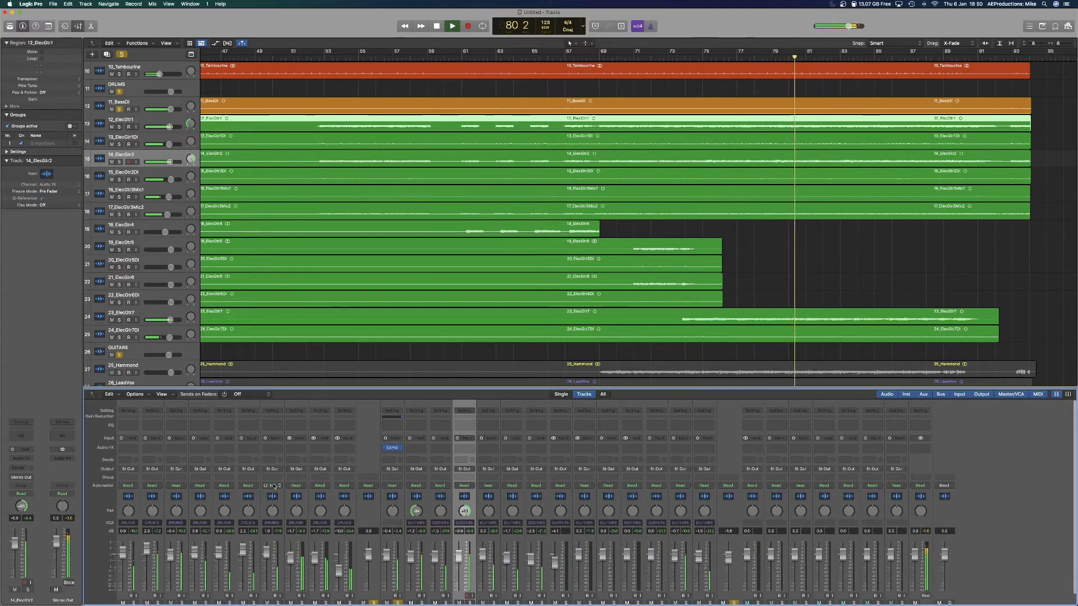
pyautogui.scroll(-1, 559, 506)
pyautogui.press('space')
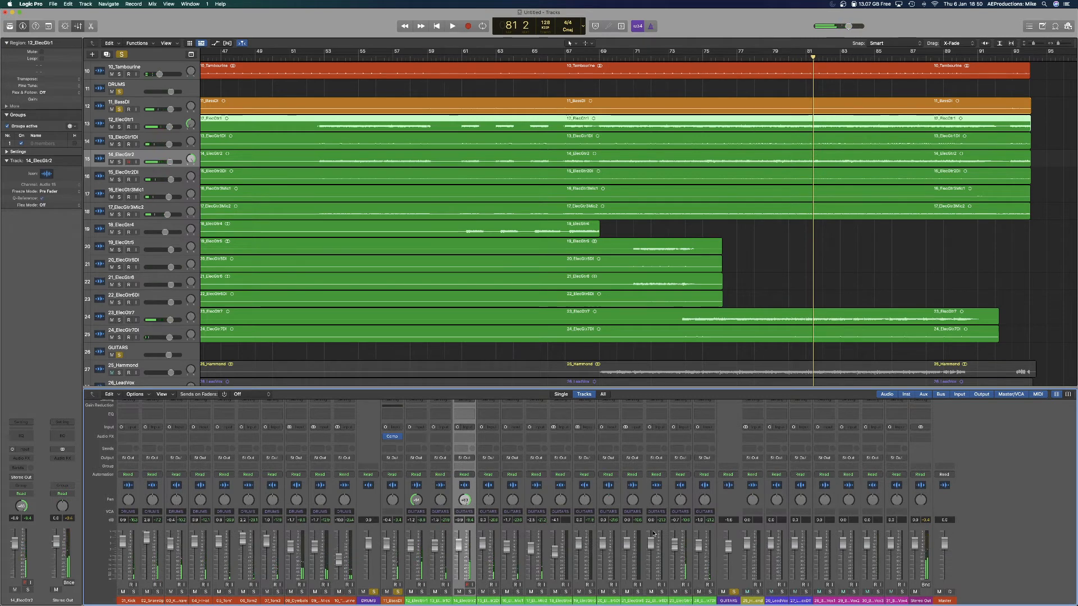
# Turn off solo on the GUITARS VCA, the 11_BassDI channel and the DRUMS VCA.
pyautogui.click(733, 592)
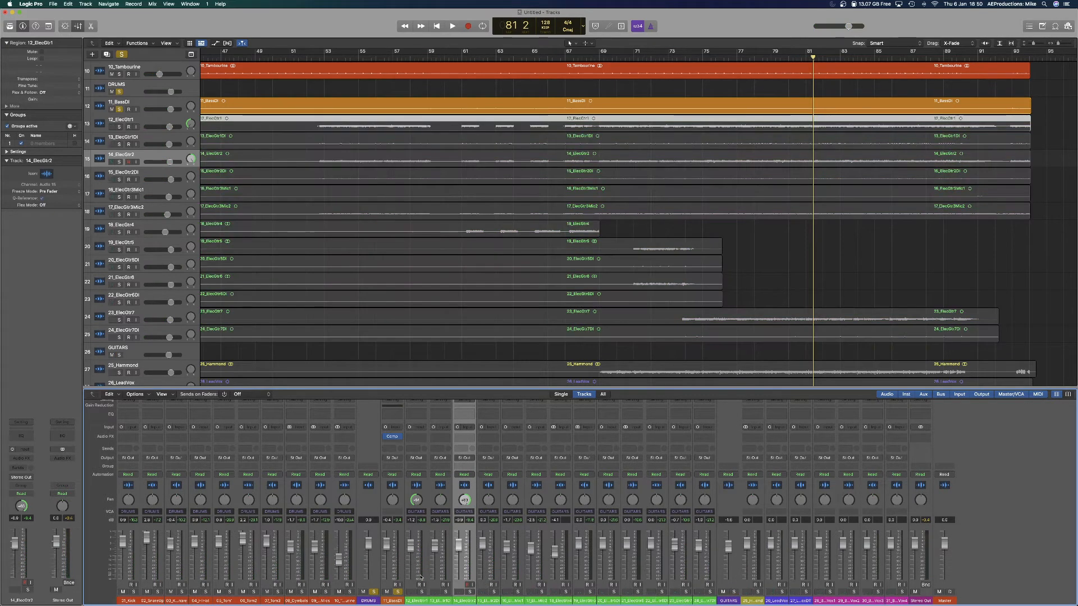
pyautogui.click(397, 591)
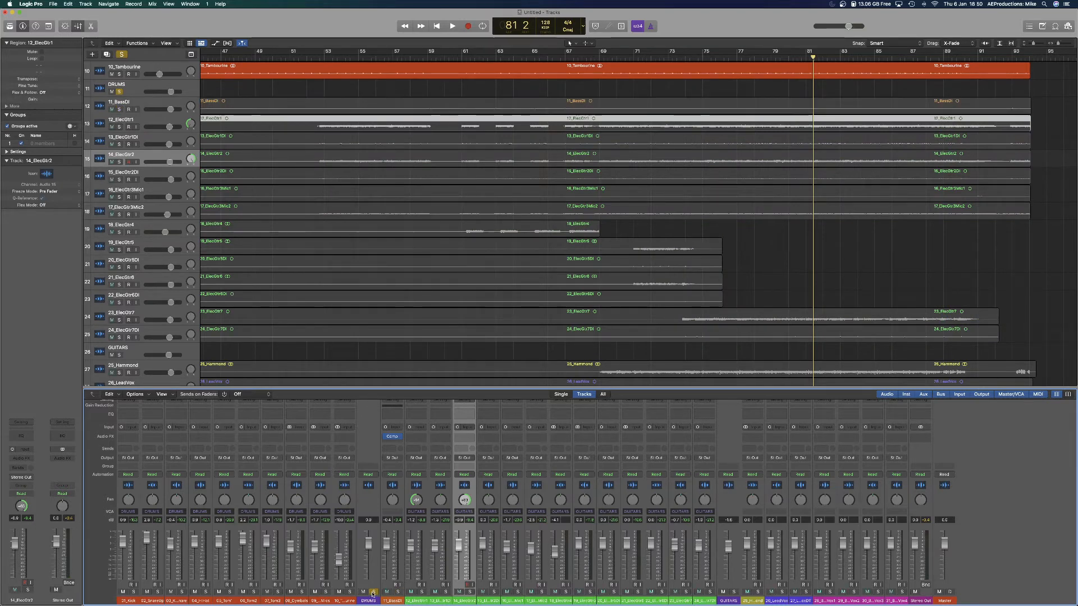
pyautogui.click(373, 591)
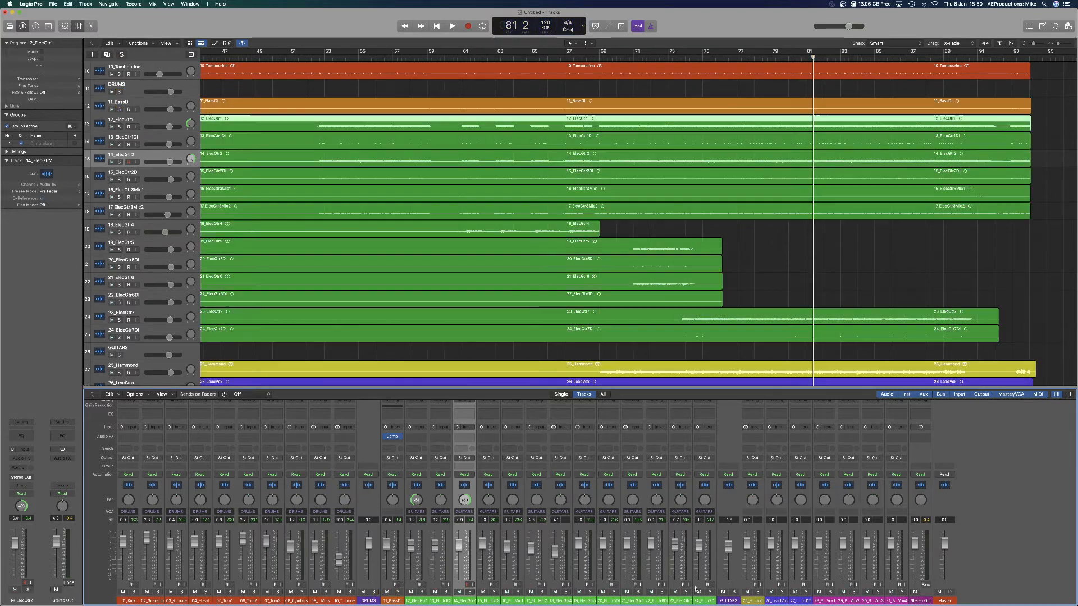
# Create a VCA named VOX L for the 26_LeadVox and 27_LeadVoxDT channels and give it its own track.
pyautogui.click(784, 604)
pyautogui.keyDown('shift'); pyautogui.click(801, 602); pyautogui.keyUp('shift')
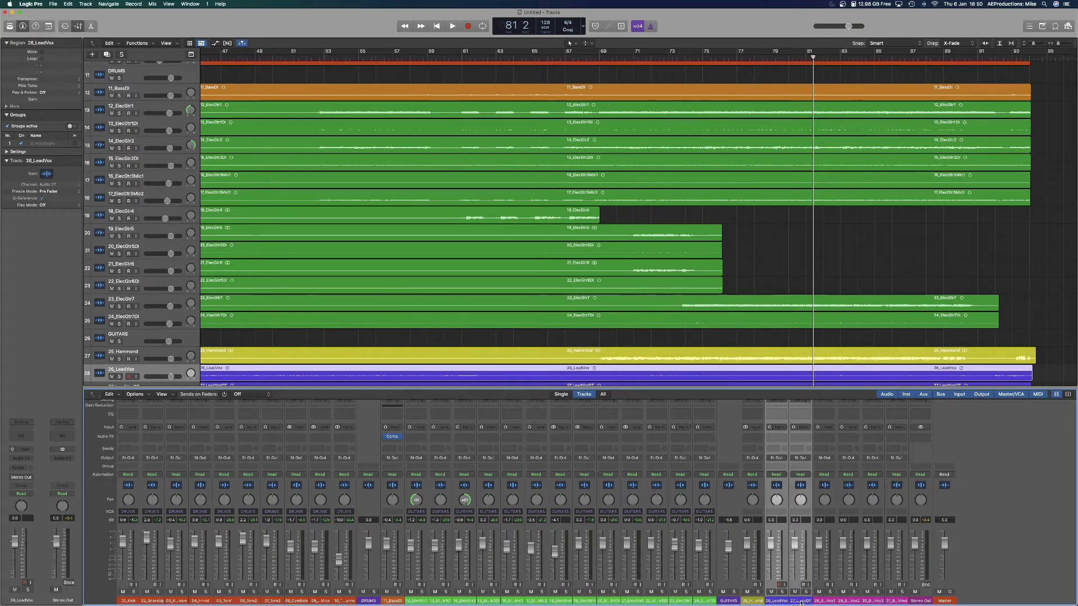
pyautogui.rightClick(801, 603)
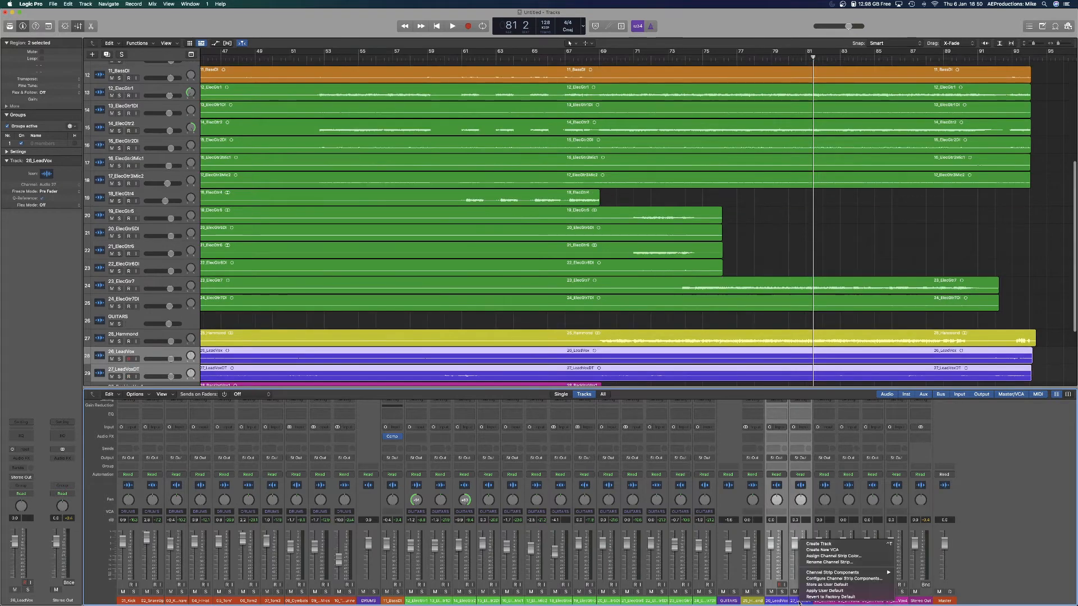
pyautogui.click(830, 551)
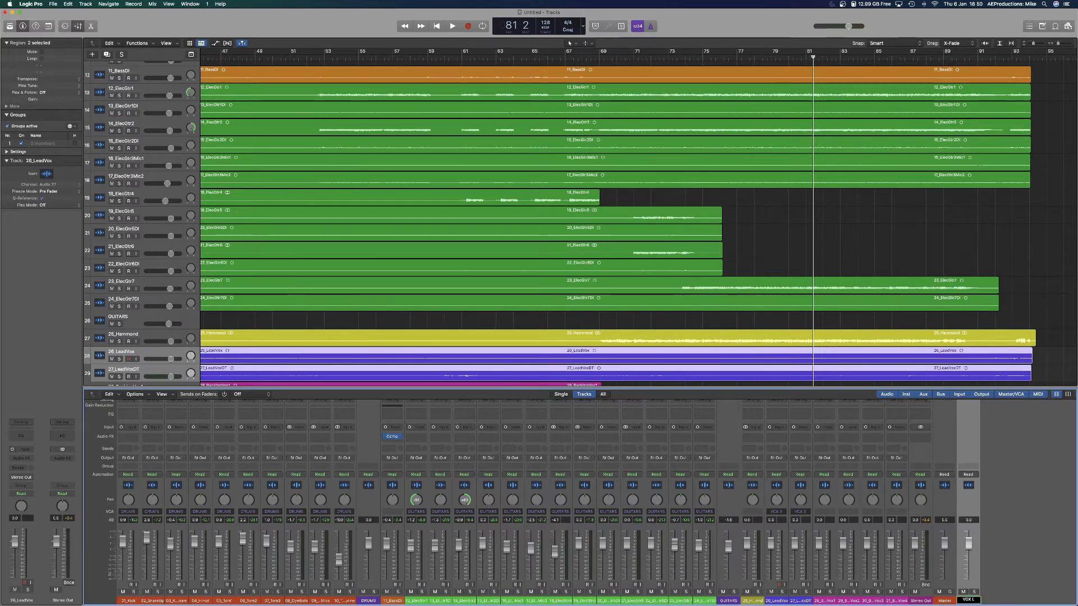
pyautogui.rightClick(972, 602)
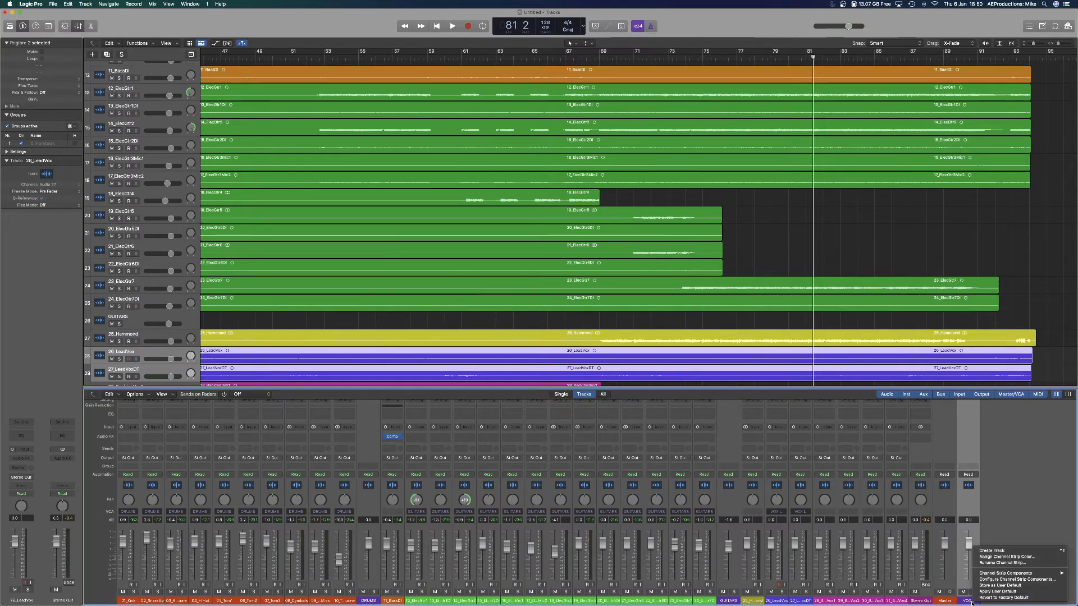
pyautogui.click(992, 551)
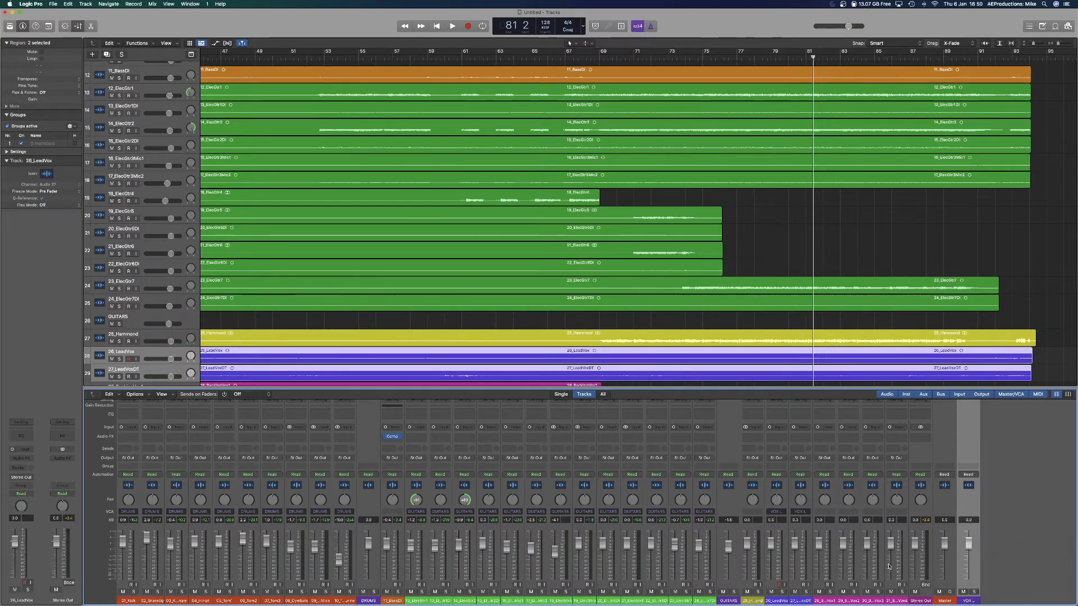
# Create a VCA named VOX B for the four backing vocal channels, 28 to 31, and give it its own track.
pyautogui.click(848, 602)
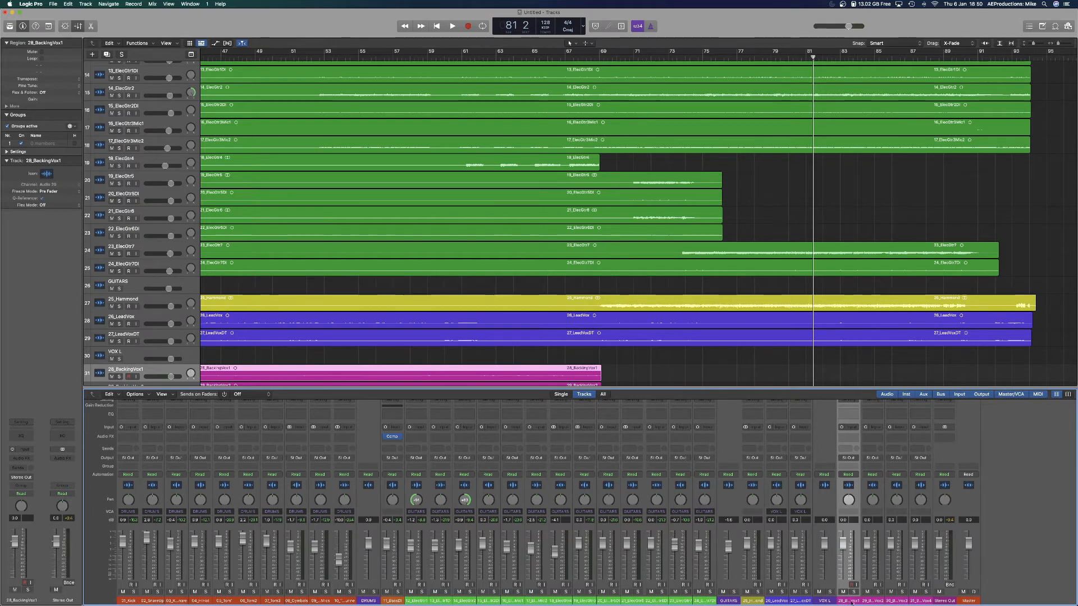
pyautogui.keyDown('shift'); pyautogui.click(918, 602); pyautogui.keyUp('shift')
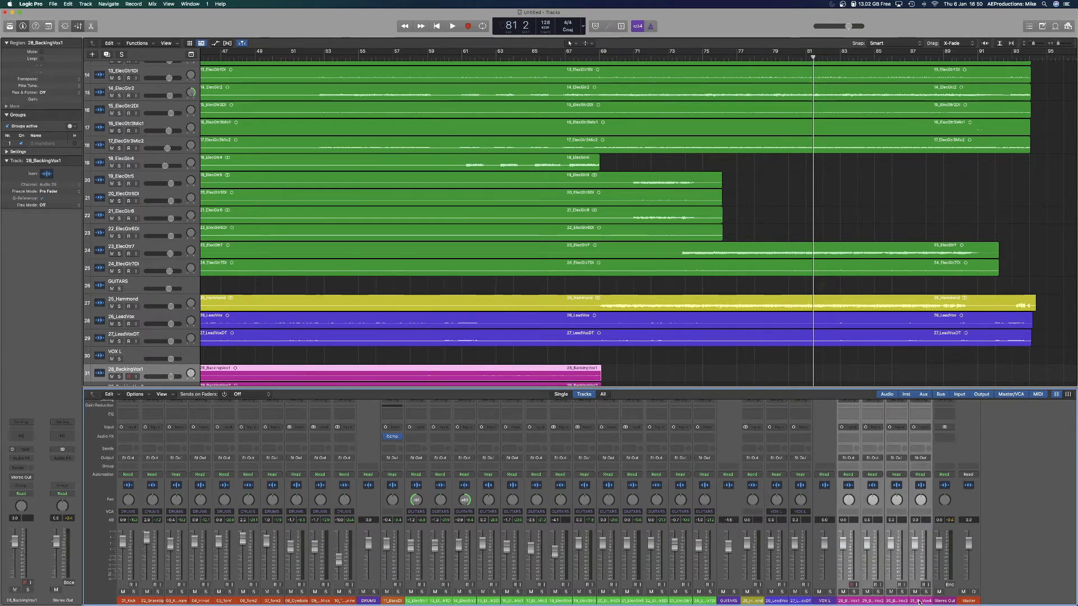
pyautogui.rightClick(921, 603)
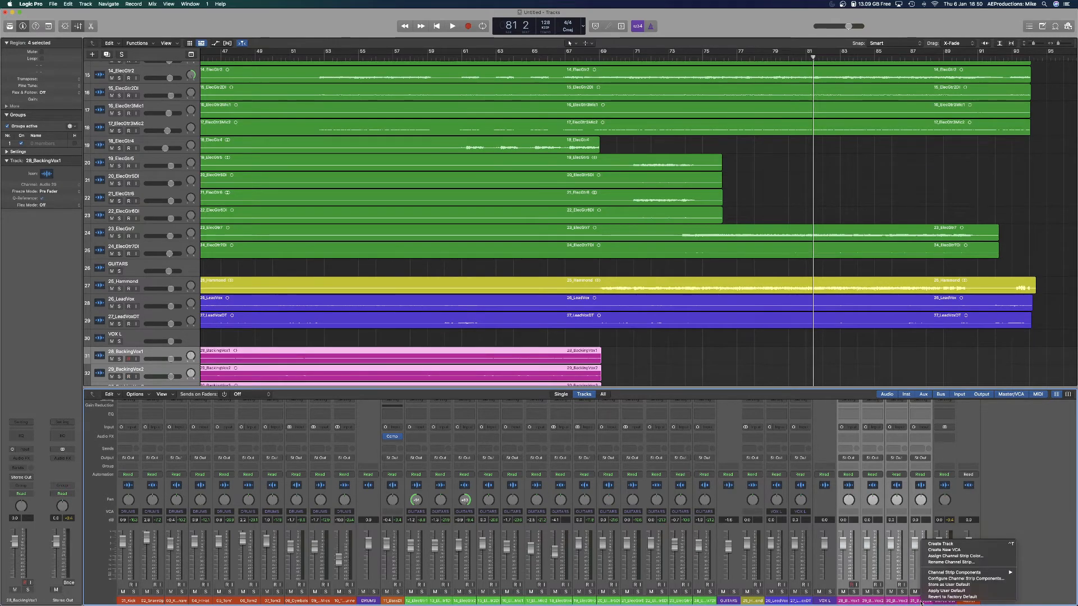
pyautogui.click(945, 550)
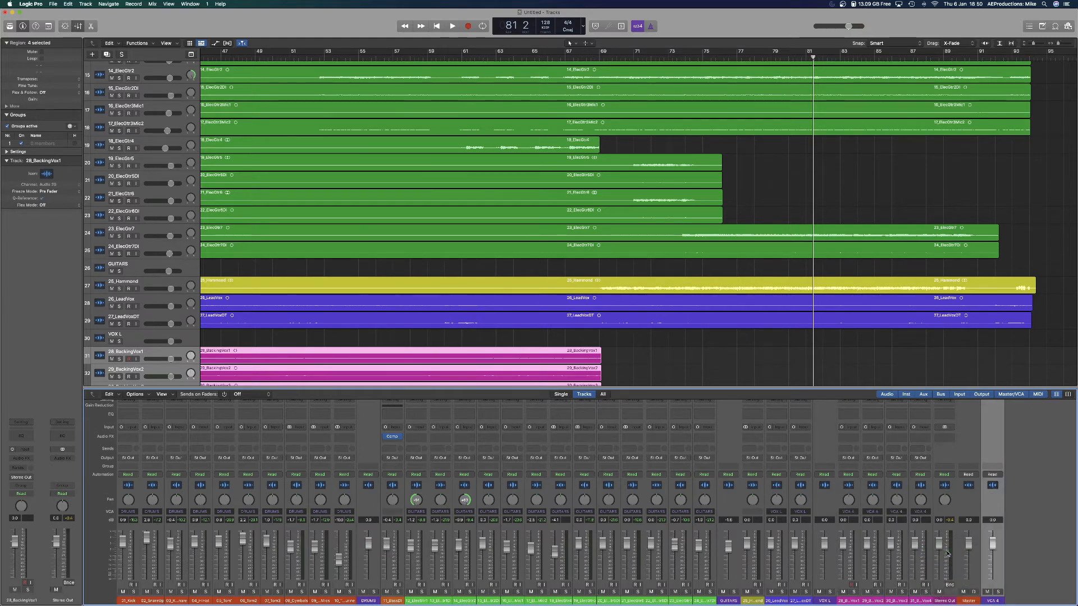
pyautogui.doubleClick(992, 601)
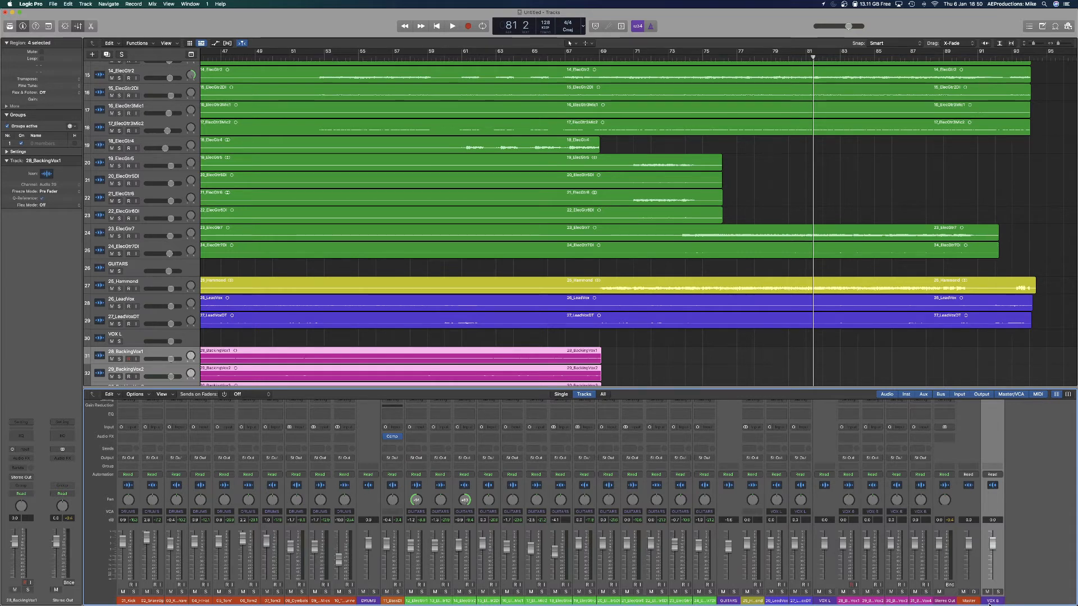
pyautogui.rightClick(989, 605)
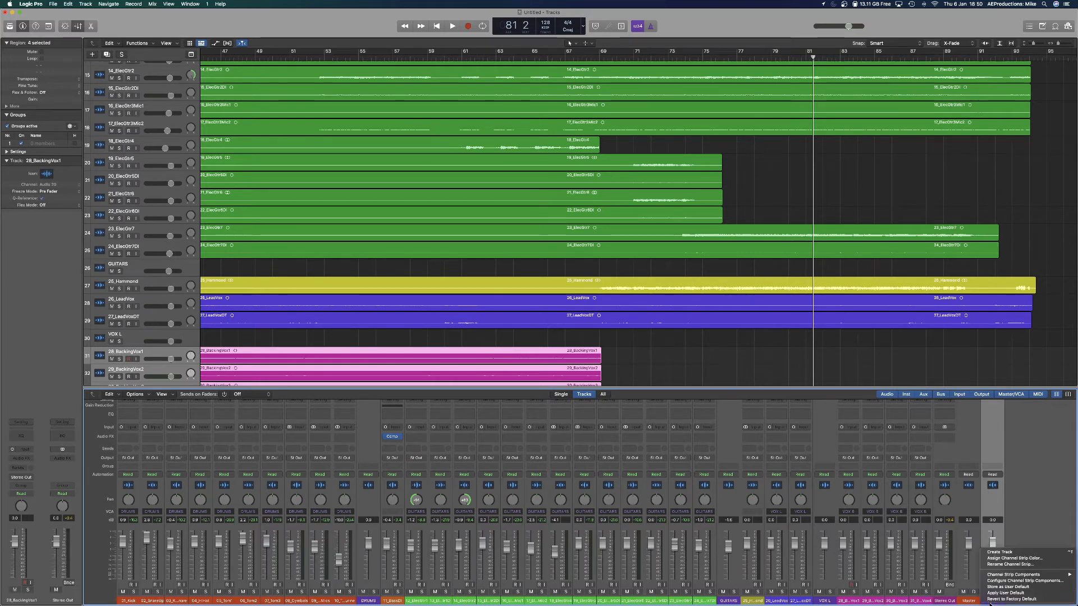
pyautogui.click(1017, 553)
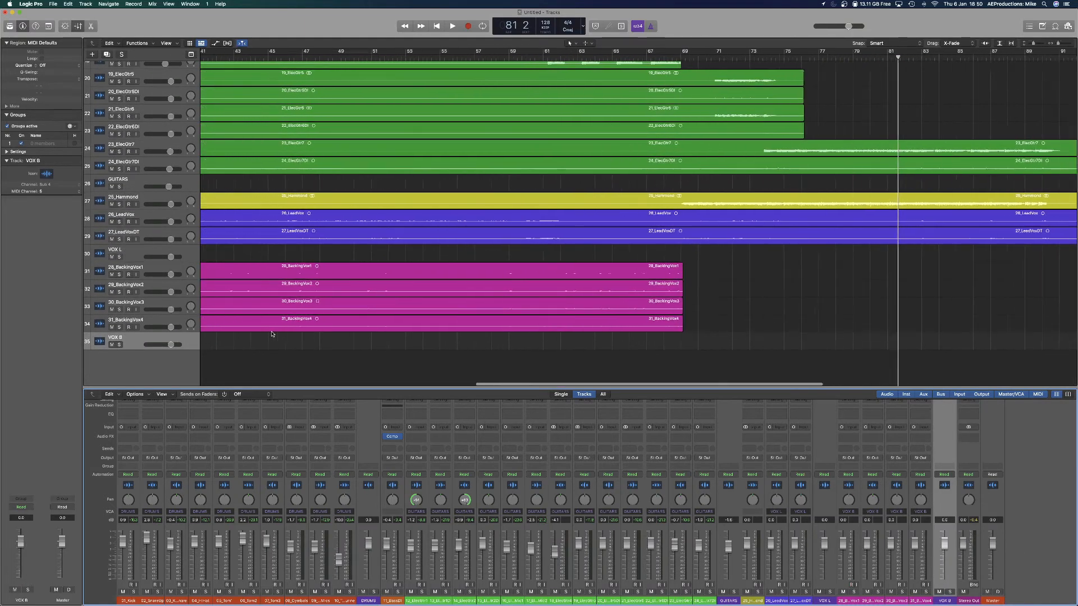
# Play the full mix from about bar 29 and raise the VOX B VCA fader slightly.
pyautogui.hscroll(-15, 272, 334)
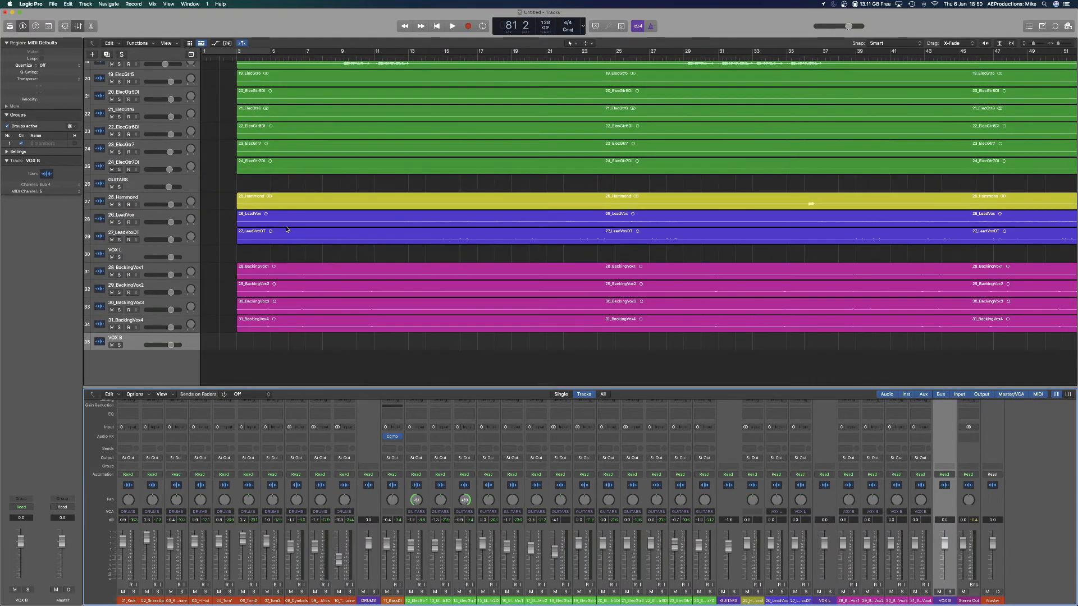
pyautogui.scroll(15, 287, 229)
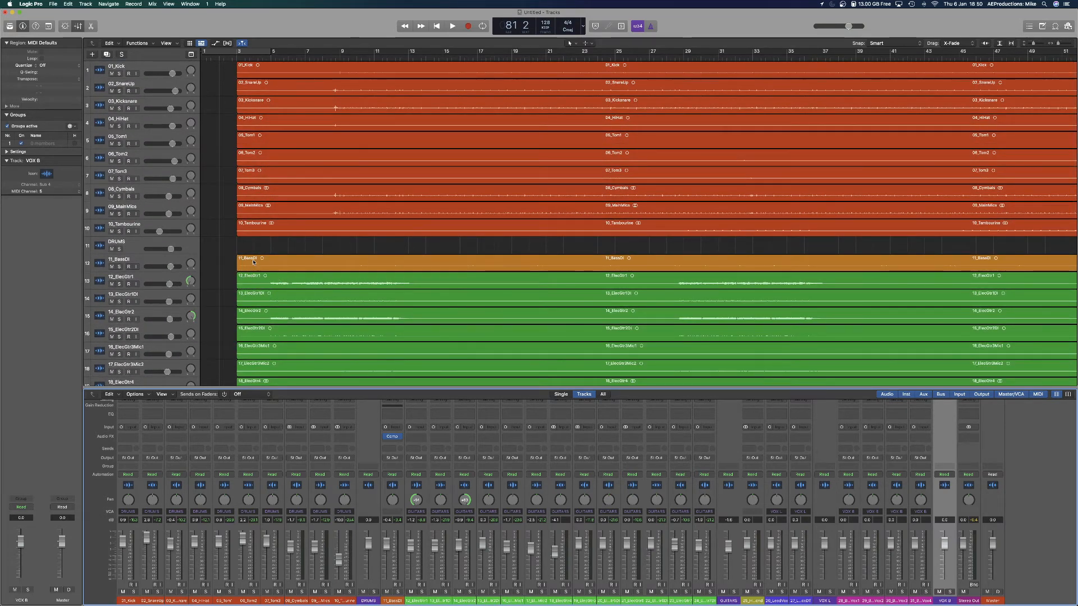
pyautogui.scroll(-10, 256, 262)
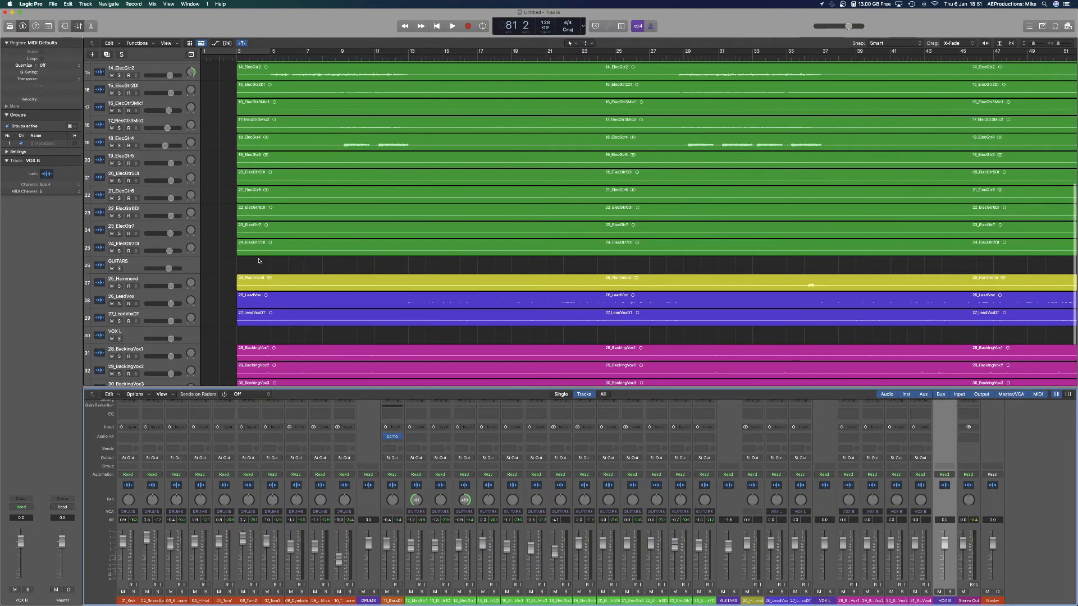
pyautogui.scroll(-1, 259, 329)
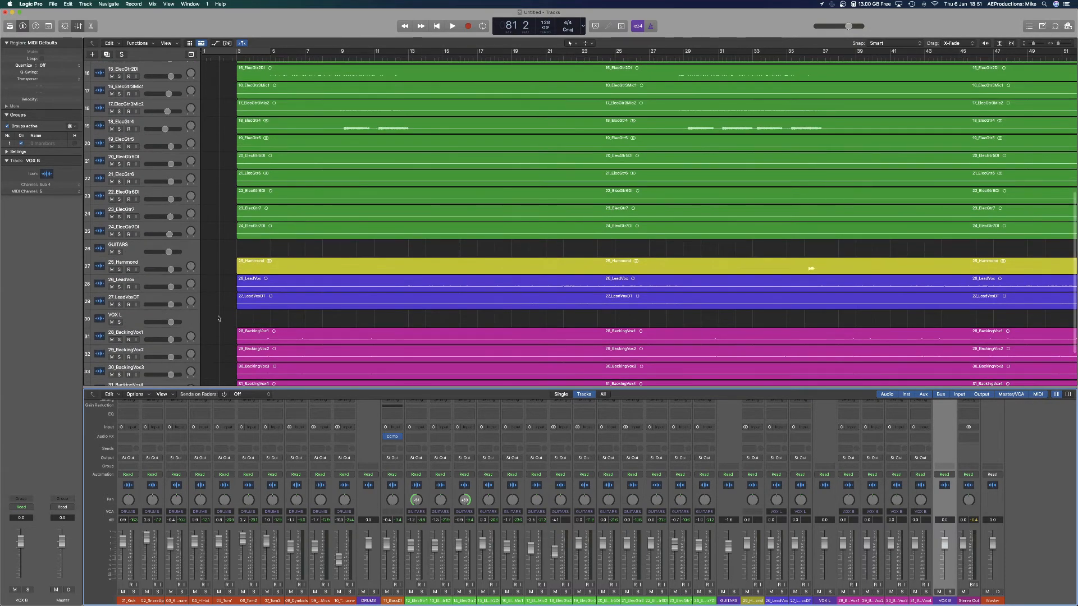
pyautogui.scroll(-1, 218, 318)
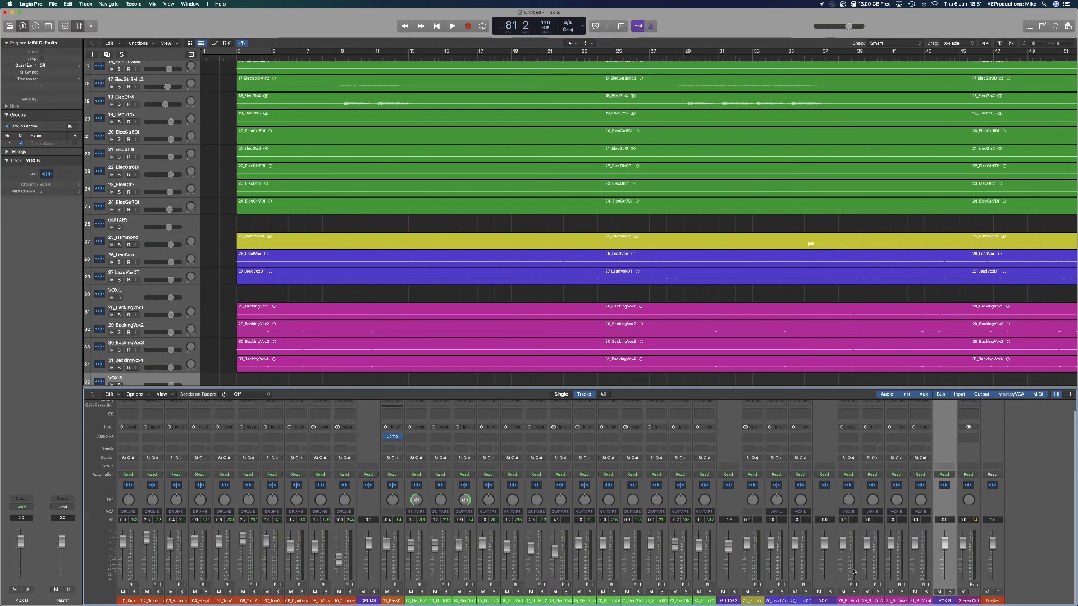
pyautogui.scroll(1, 914, 576)
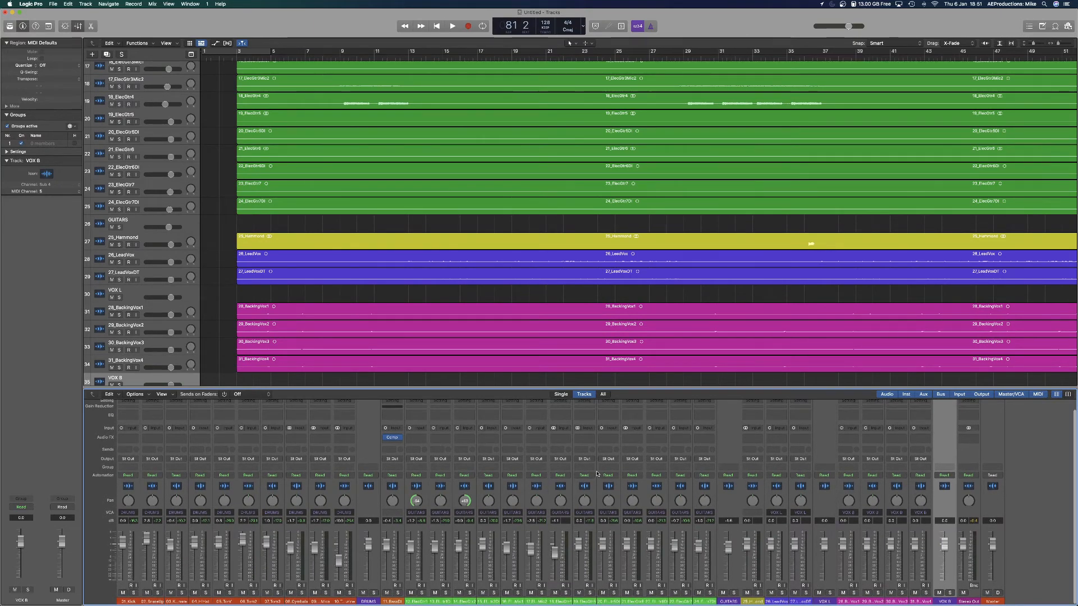
pyautogui.click(684, 55)
pyautogui.press('space')
pyautogui.hscroll(5, 694, 135)
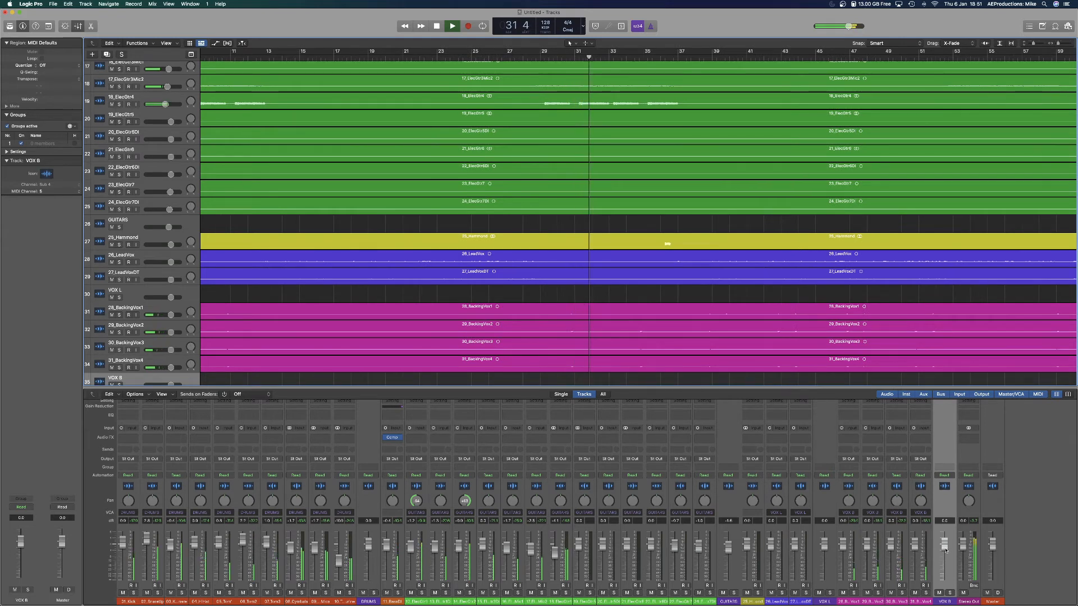
pyautogui.moveTo(945, 565); pyautogui.dragTo(946, 562)
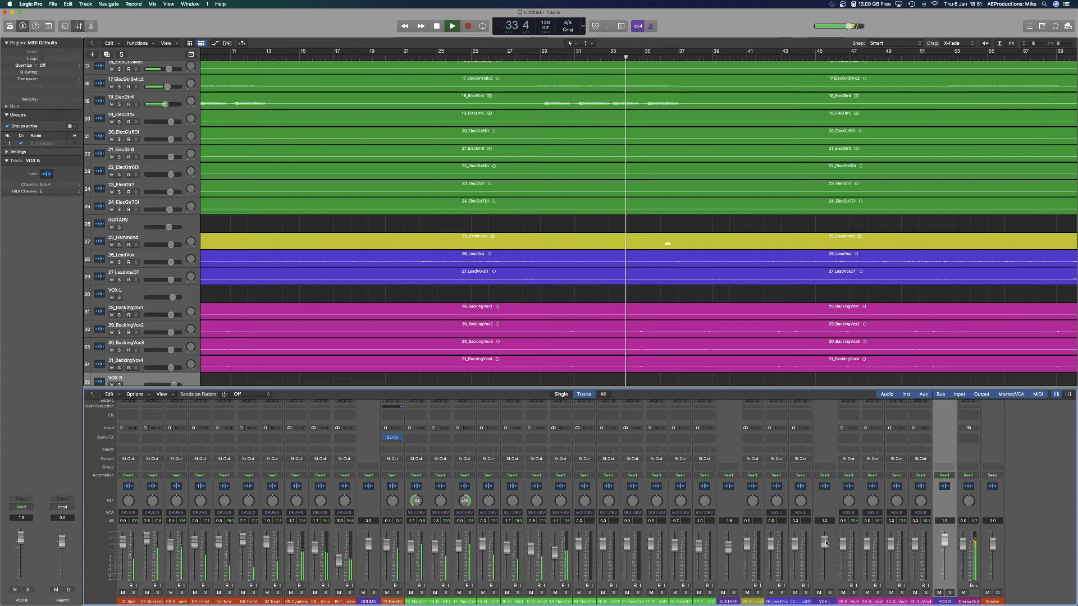
# Raise the VOX L VCA fader to 6.0 dB while the lead vocal plays, ending with playback stopped.
pyautogui.hscroll(5, 684, 321)
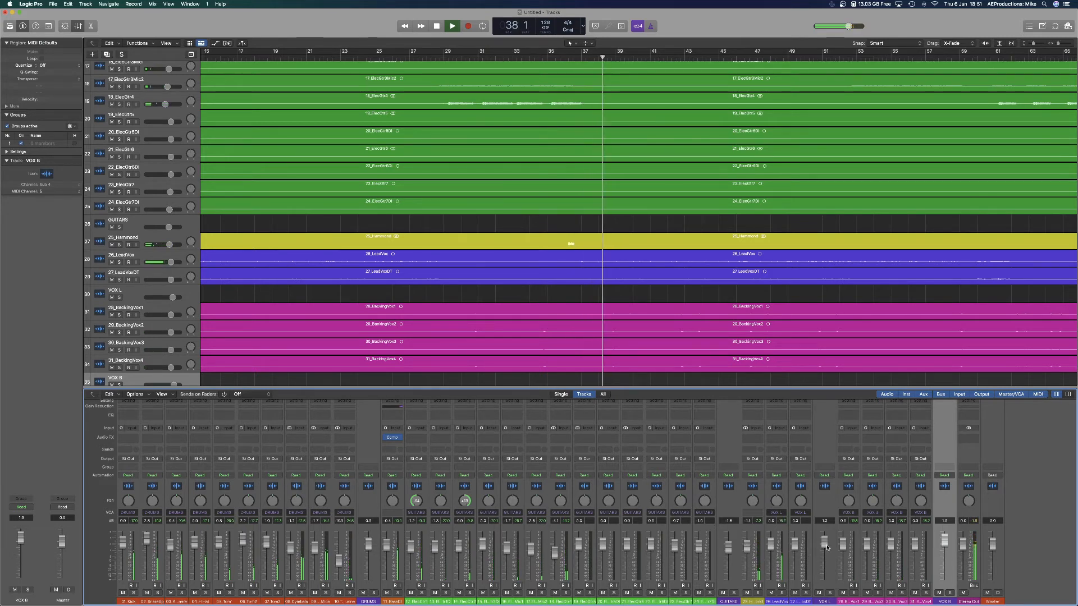
pyautogui.moveTo(823, 542); pyautogui.dragTo(823, 531)
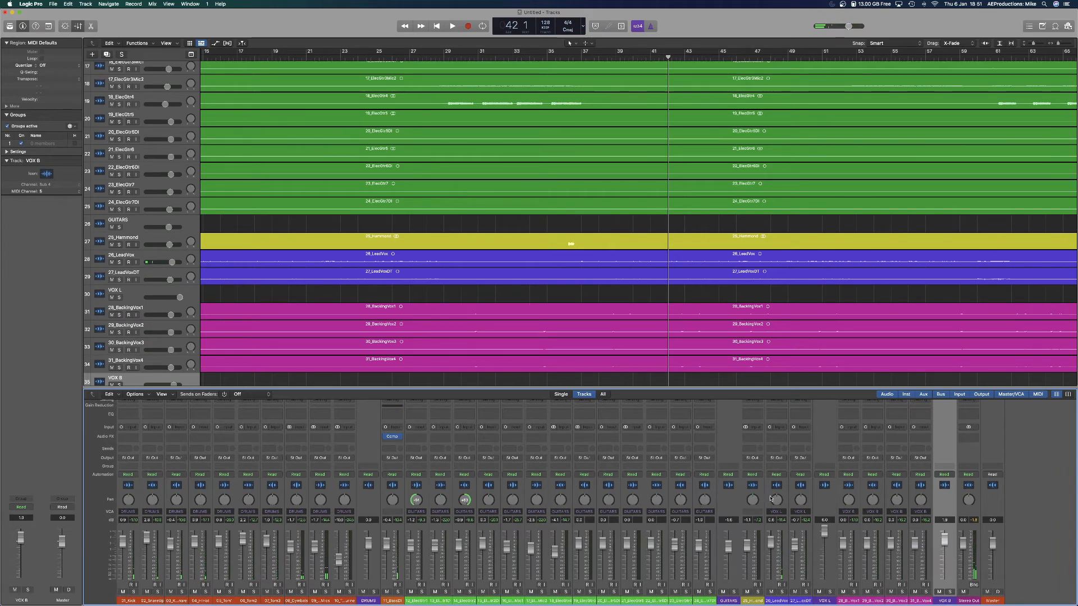
pyautogui.scroll(1, 770, 498)
pyautogui.scroll(-1, 480, 495)
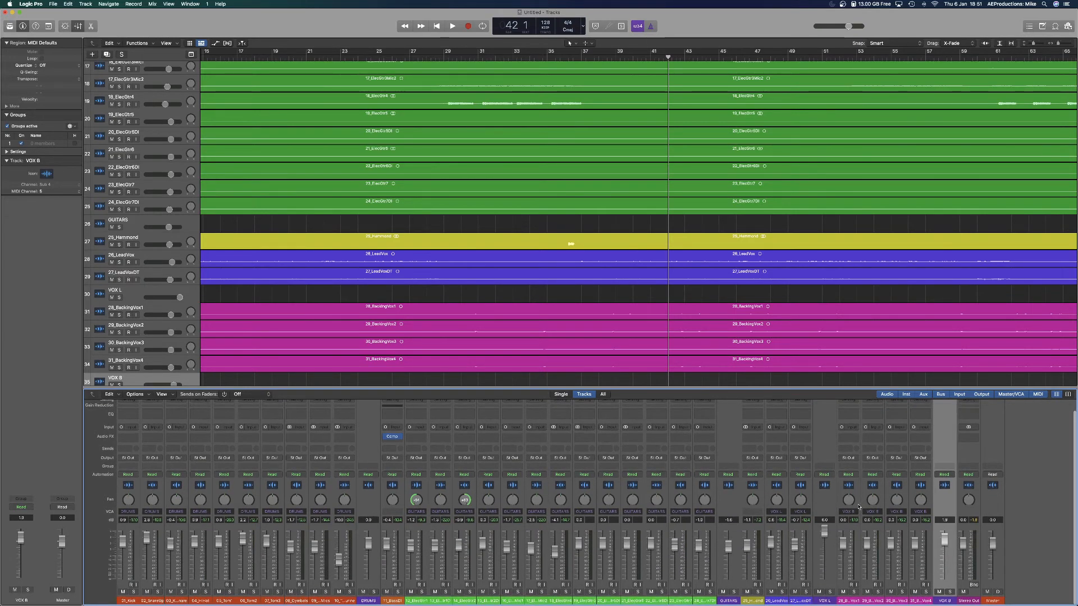
# Add a Channel EQ to the 01_Kick channel and load the Low End Kick preset from the Drums settings.
pyautogui.scroll(1, 199, 437)
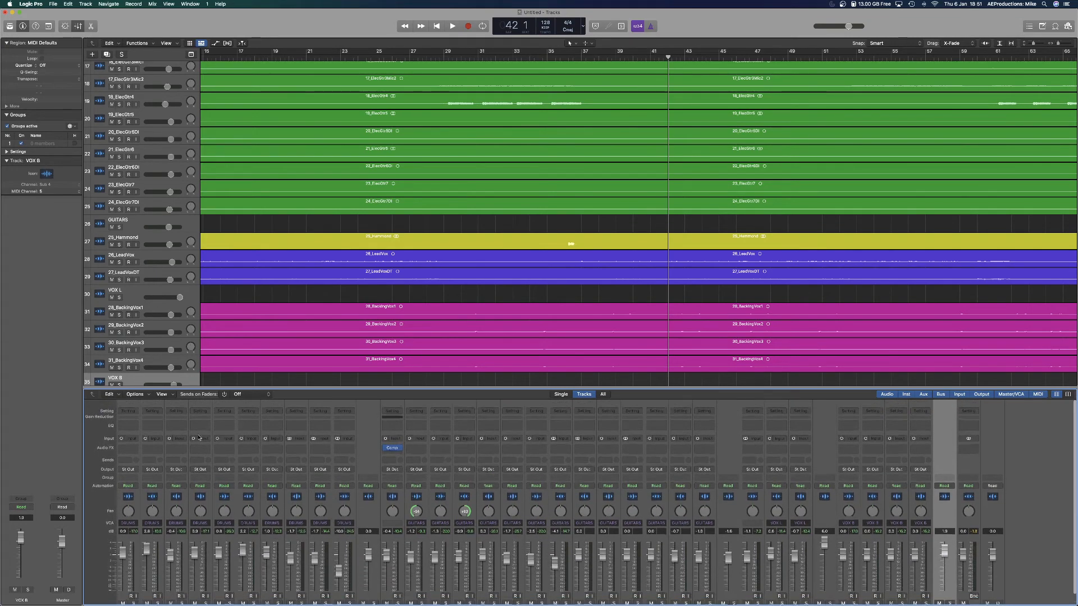
pyautogui.click(129, 425)
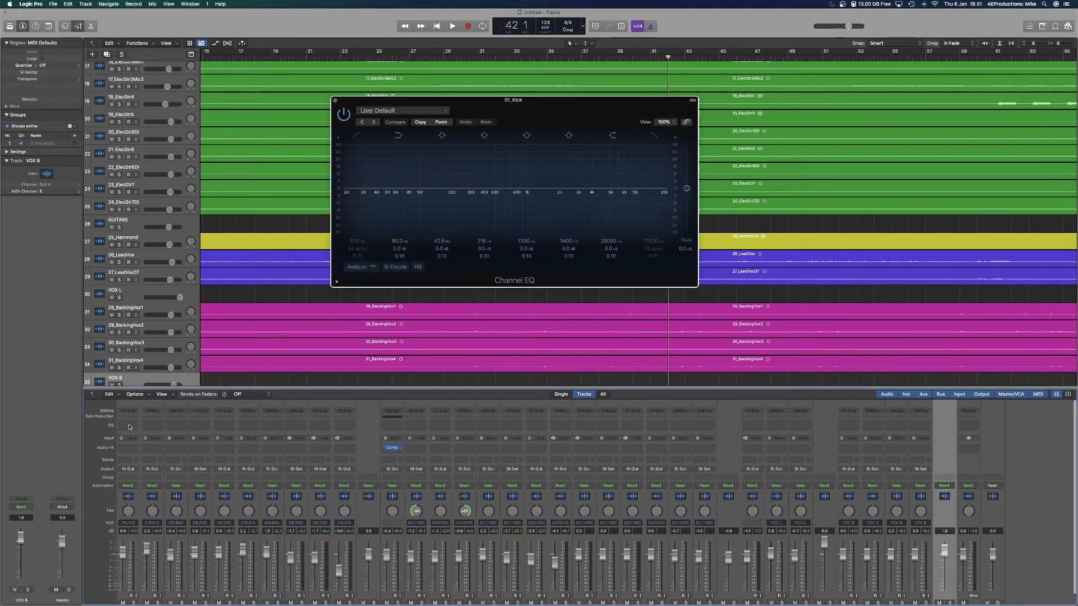
pyautogui.click(390, 111)
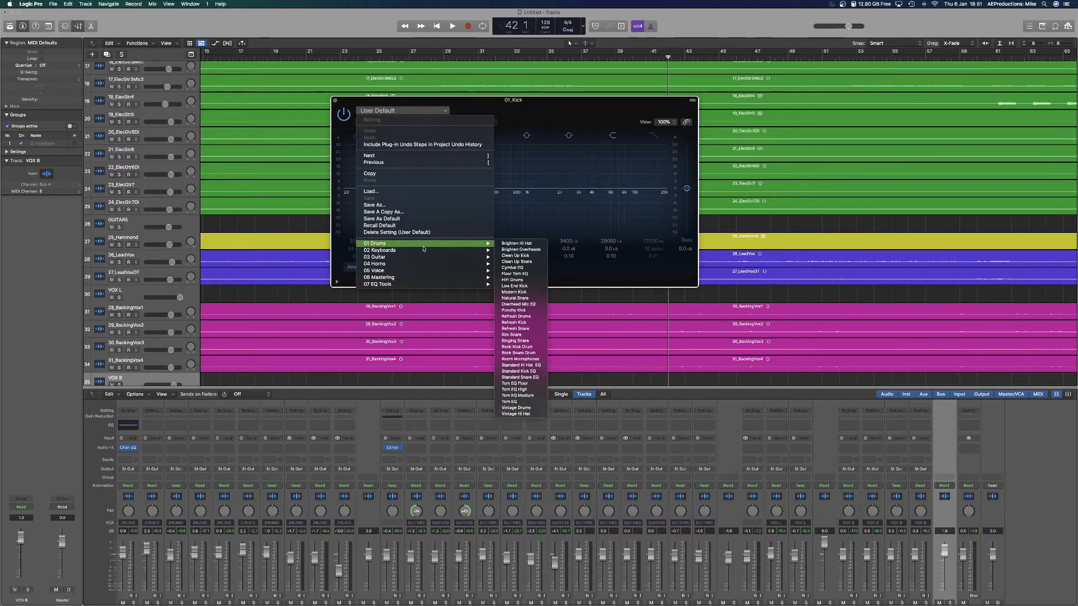
pyautogui.moveTo(415, 270)
pyautogui.moveTo(418, 245)
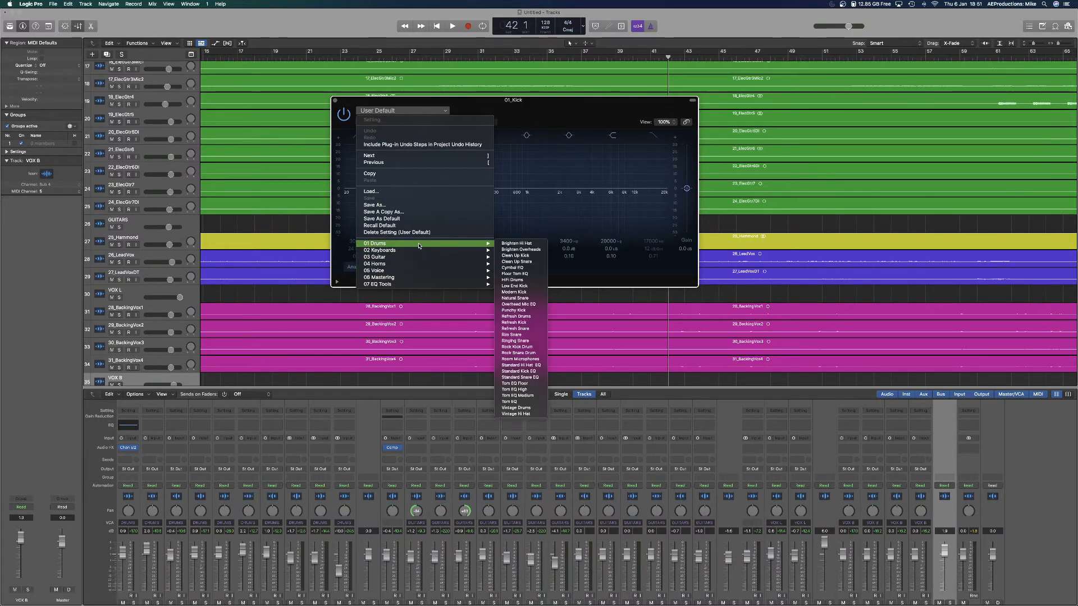
pyautogui.click(531, 288)
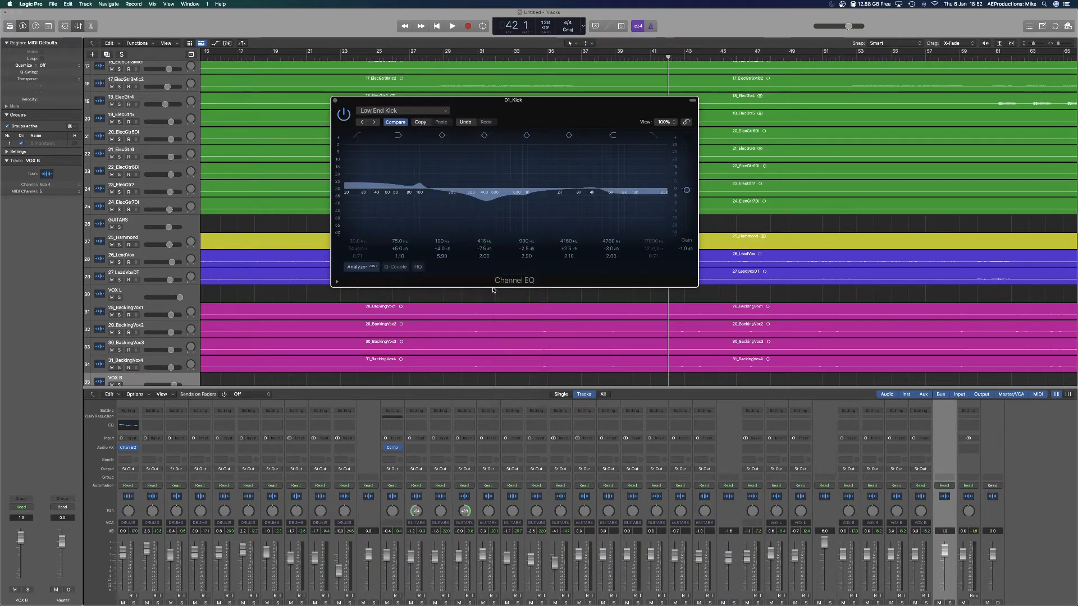
# Return to the song's start and play the intro, then from just before bar 11 to hear the kick with its EQ.
pyautogui.press('Return')
pyautogui.press('space')
pyautogui.press('space')
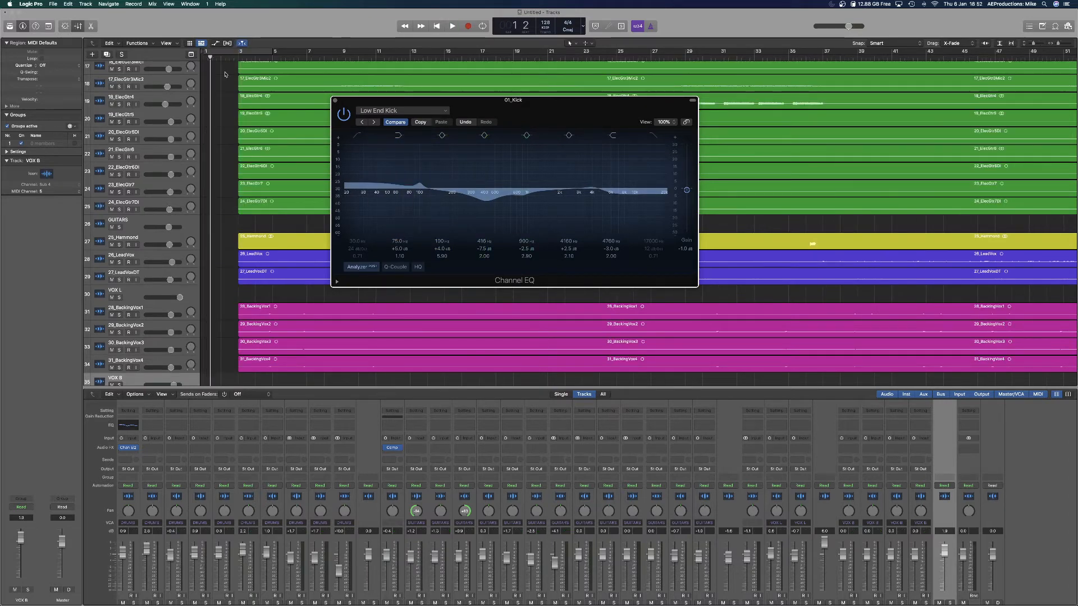
pyautogui.click(278, 59)
pyautogui.press('space')
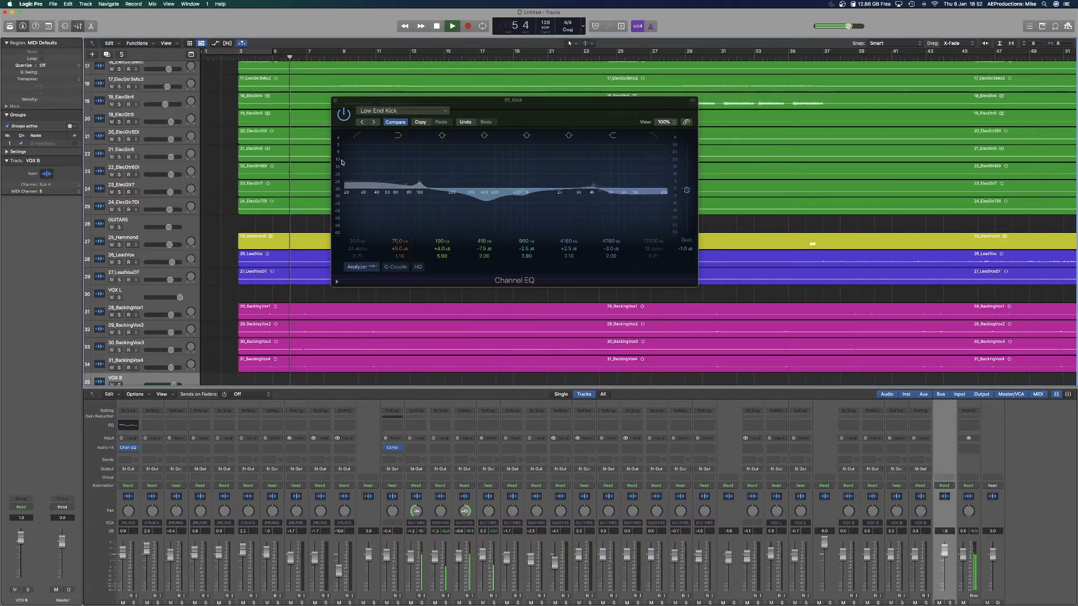
pyautogui.scroll(5, 330, 180)
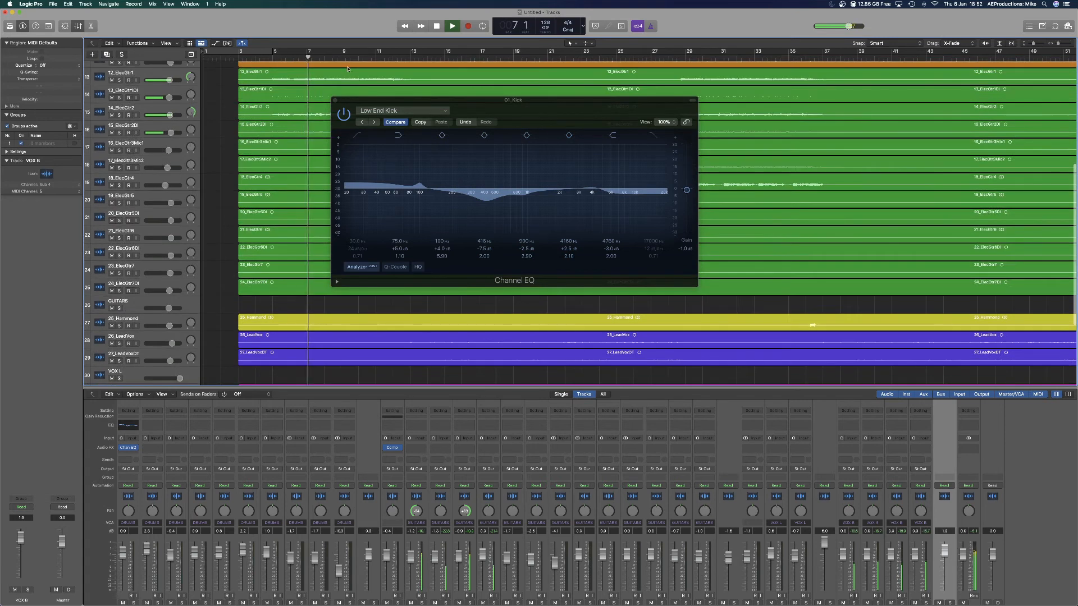
pyautogui.press('space')
pyautogui.click(373, 56)
pyautogui.press('space')
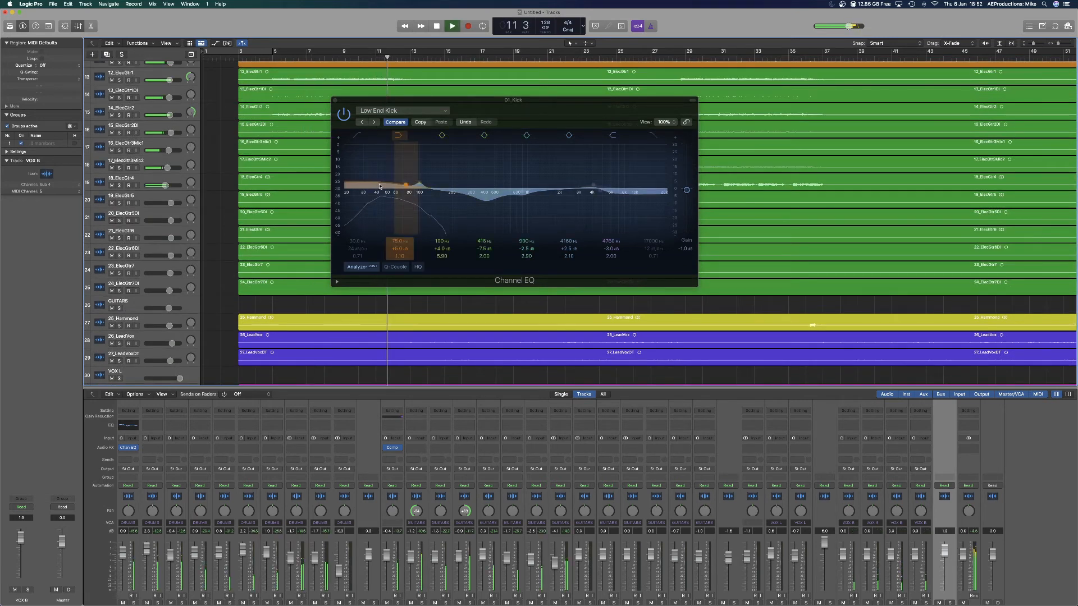
# Solo the DRUMS VCA and boost the kick EQ's low shelf band to +10.0 dB.
pyautogui.scroll(-2, 309, 528)
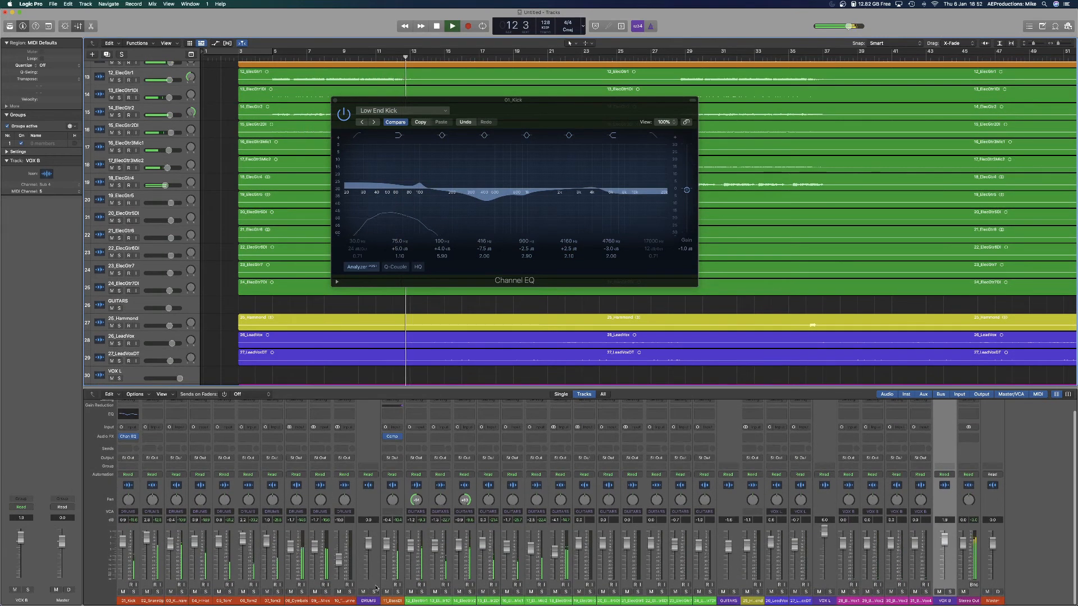
pyautogui.click(374, 592)
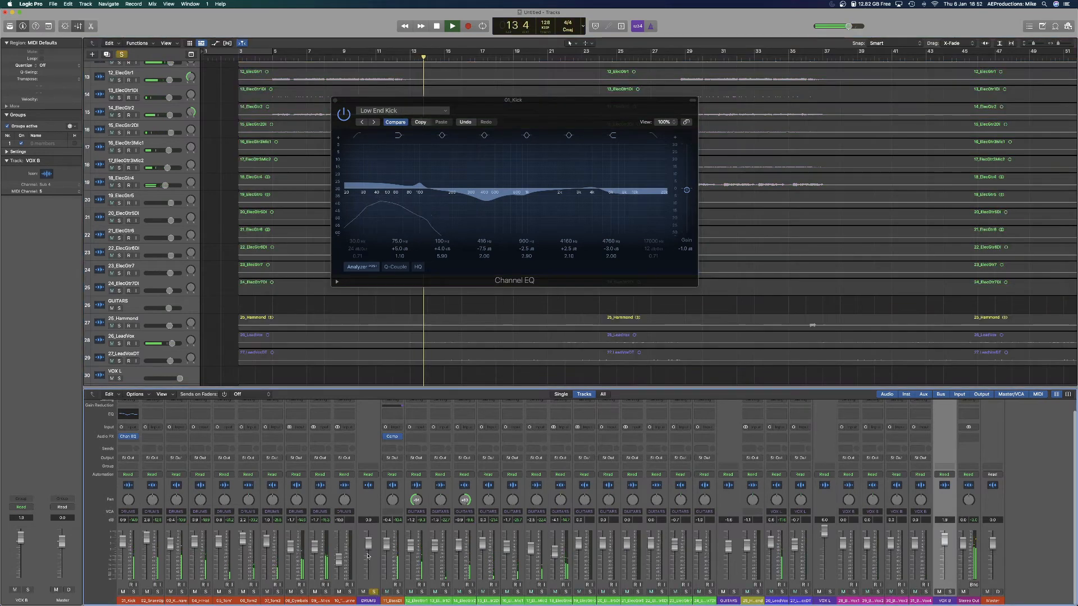
pyautogui.moveTo(387, 183); pyautogui.dragTo(386, 172)
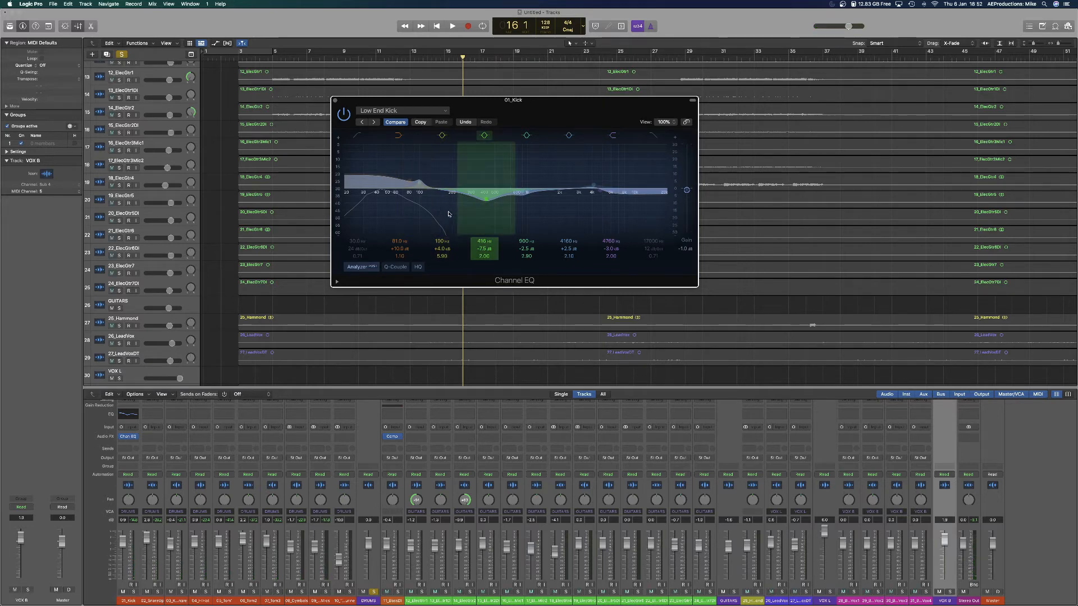
# Play the soloed drums from bar 16 to hear the boosted kick EQ, then close the EQ window and stop playback.
pyautogui.press('space')
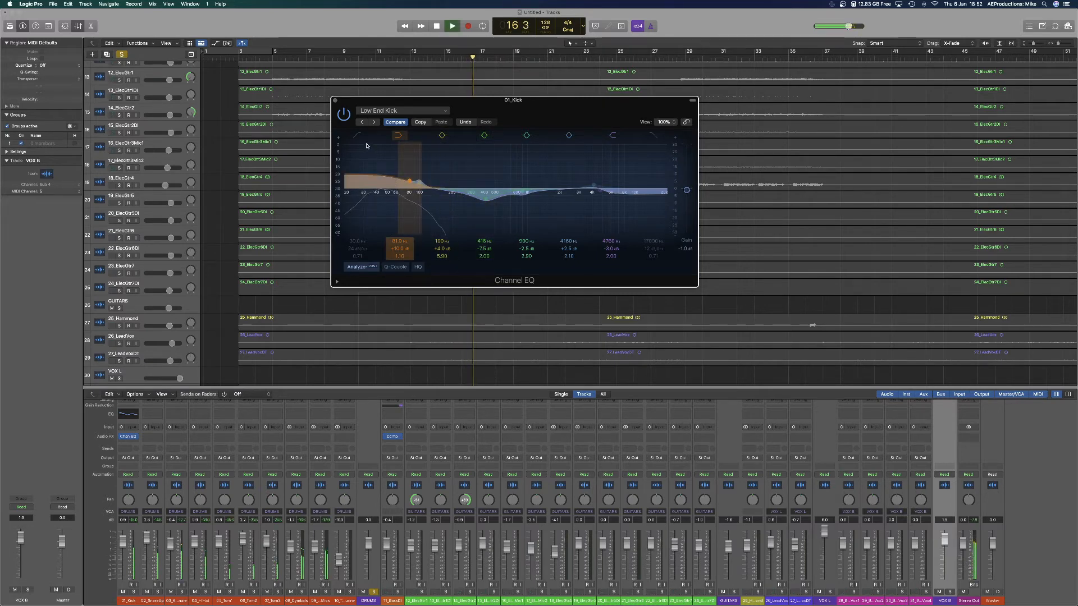
pyautogui.click(335, 102)
pyautogui.press('space')
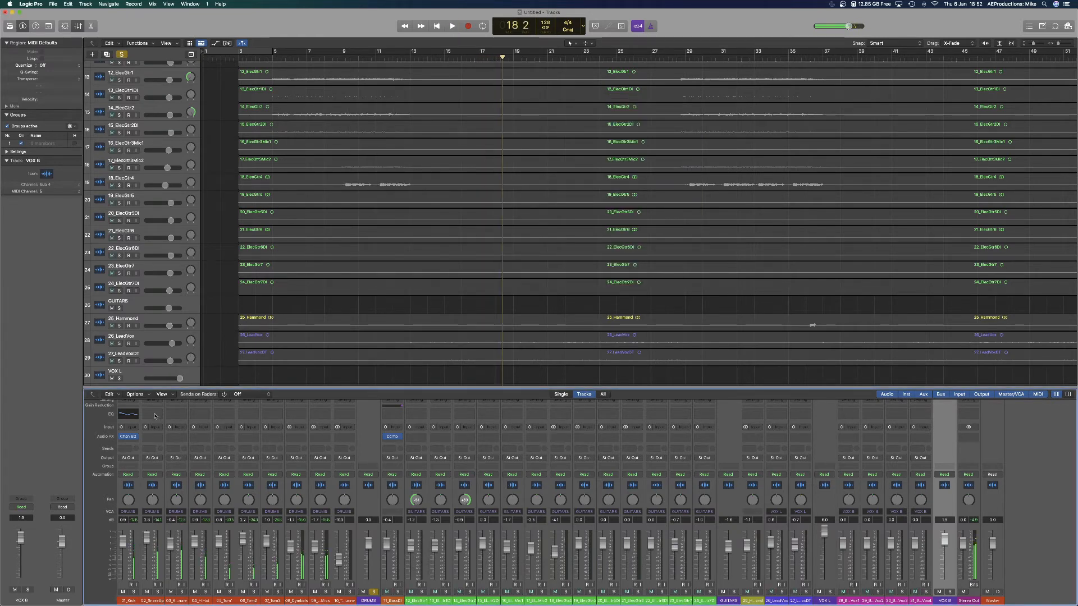
# Add a Channel EQ with the Refresh Snare preset from the Drums settings to both the 02_SnareUp and 03_Kicksnare channels.
pyautogui.click(155, 416)
pyautogui.click(413, 111)
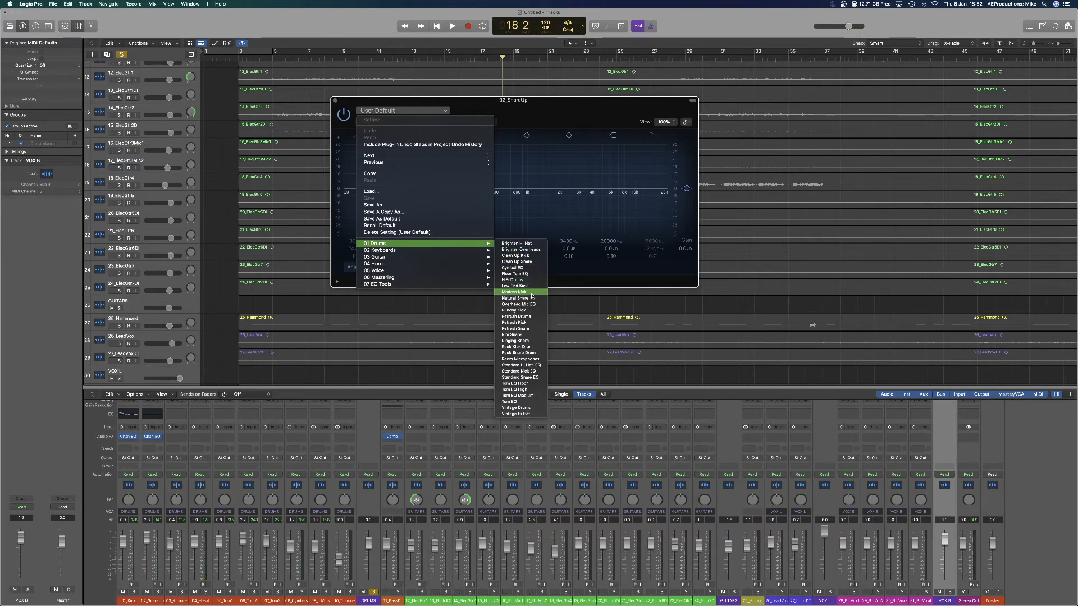
pyautogui.click(532, 328)
pyautogui.click(181, 415)
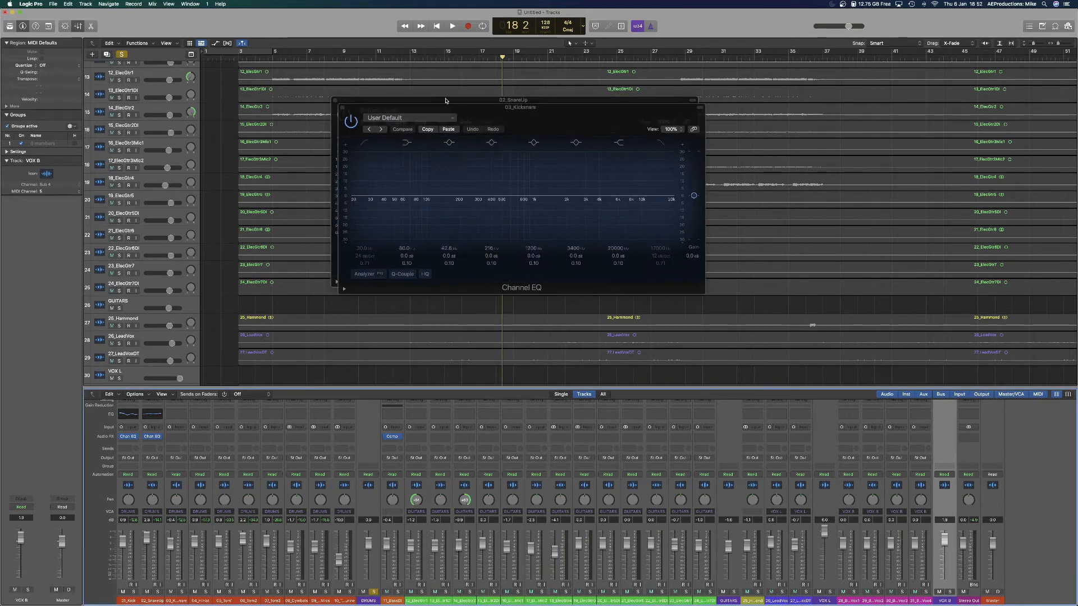
pyautogui.click(424, 118)
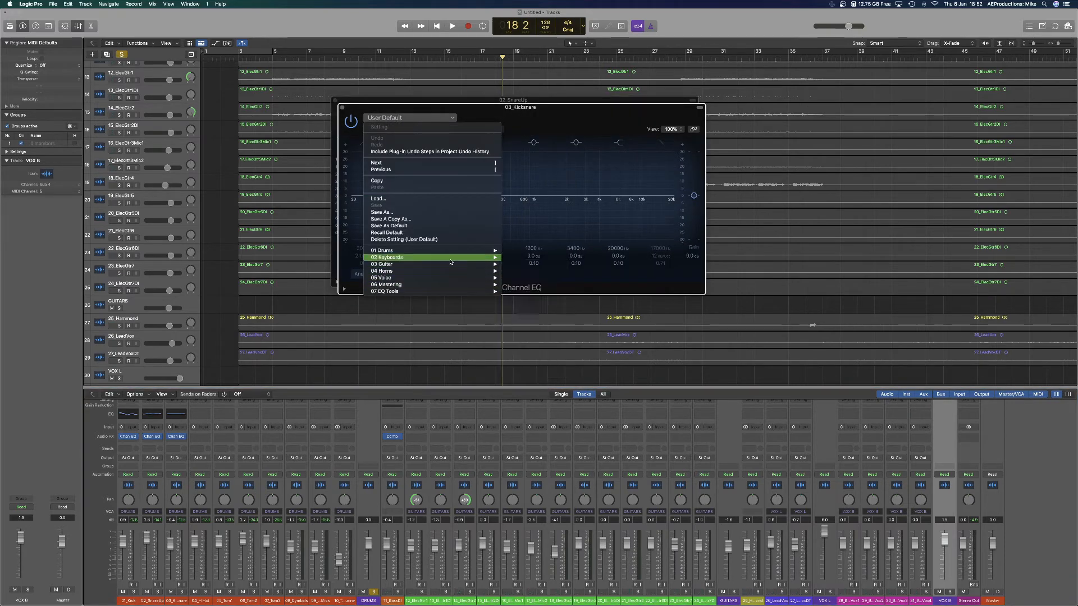
pyautogui.moveTo(471, 251)
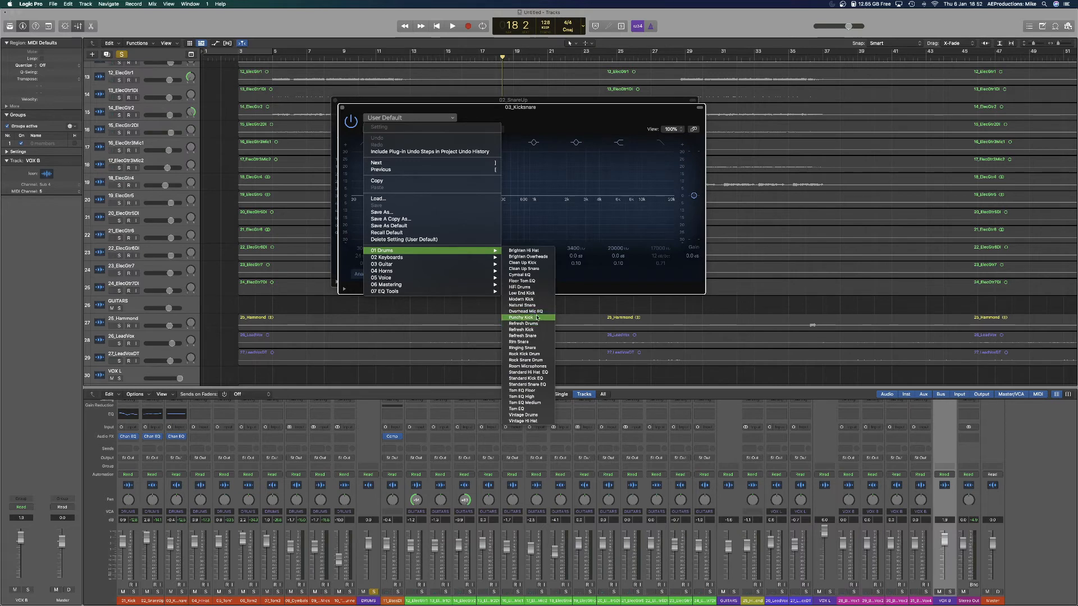
pyautogui.click(537, 336)
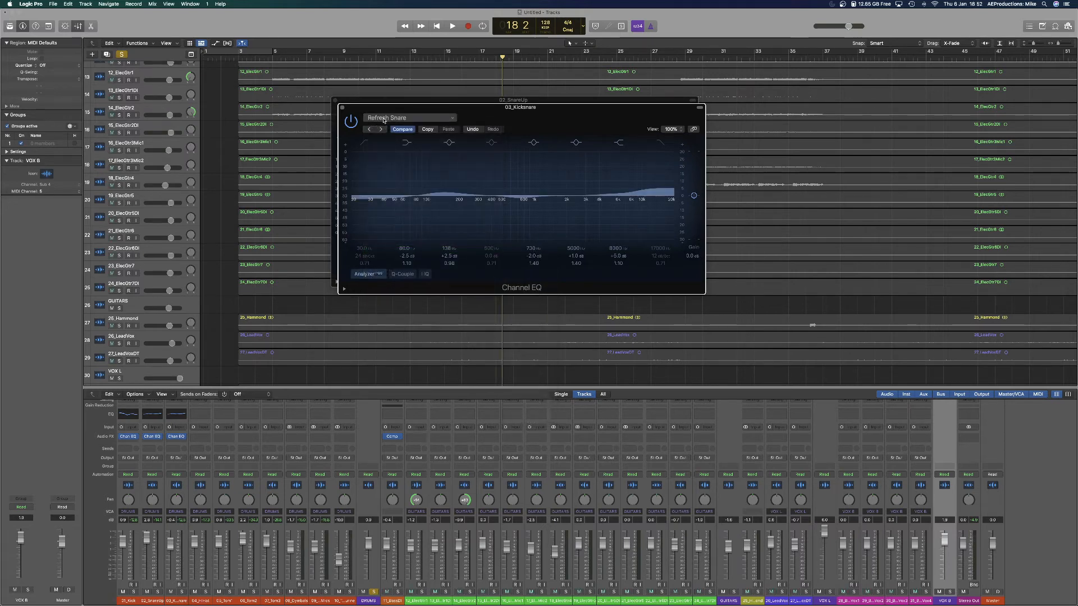
# Play the drums with the snare EQs, closing both EQ windows, and unsolo the DRUMS VCA to hear the full mix.
pyautogui.press('space')
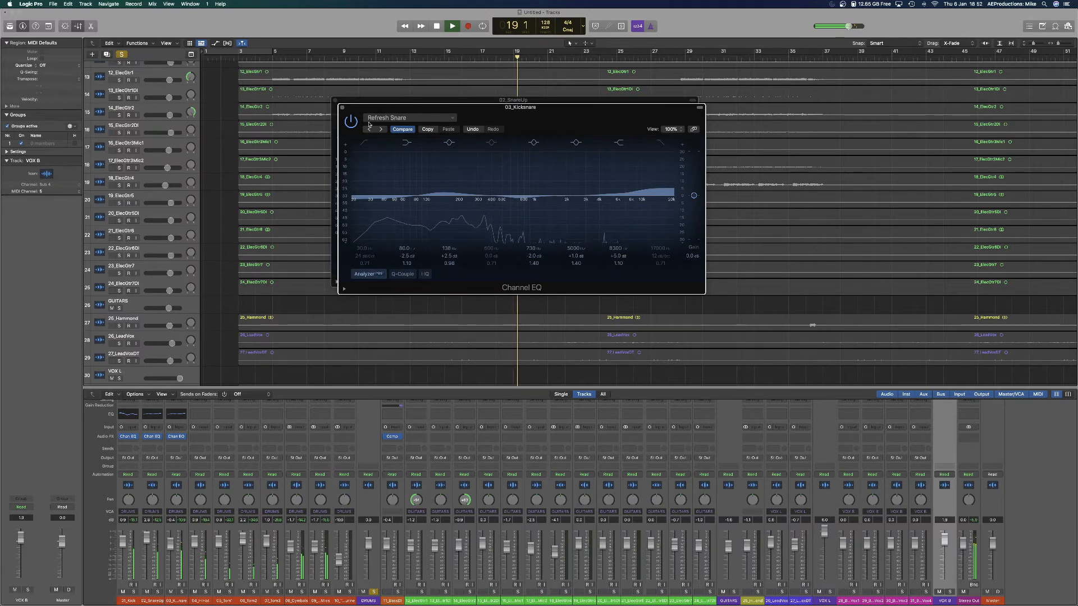
pyautogui.click(342, 107)
pyautogui.click(335, 100)
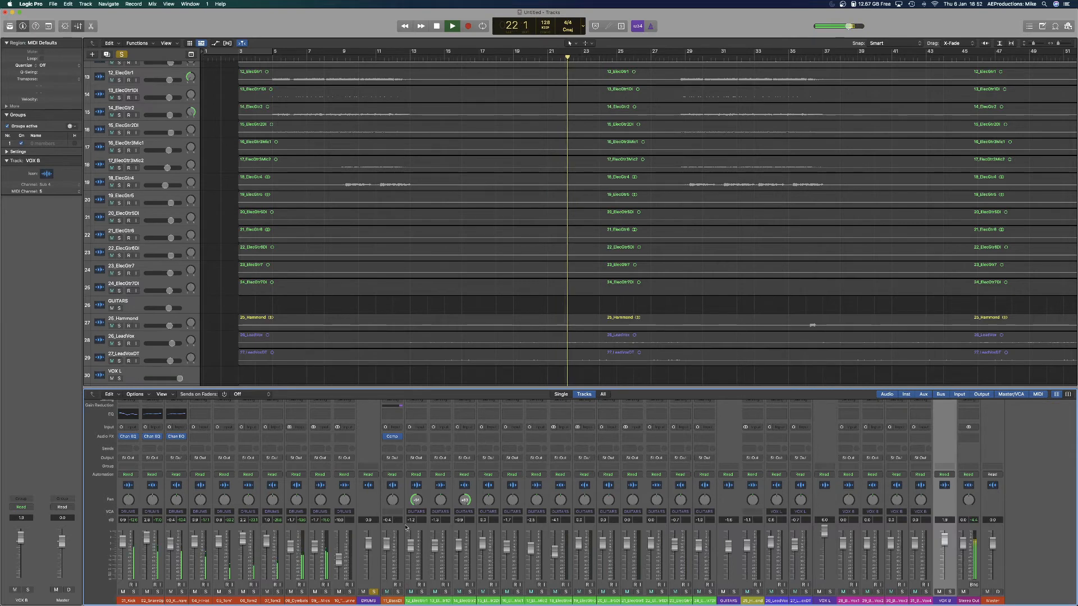
pyautogui.click(373, 591)
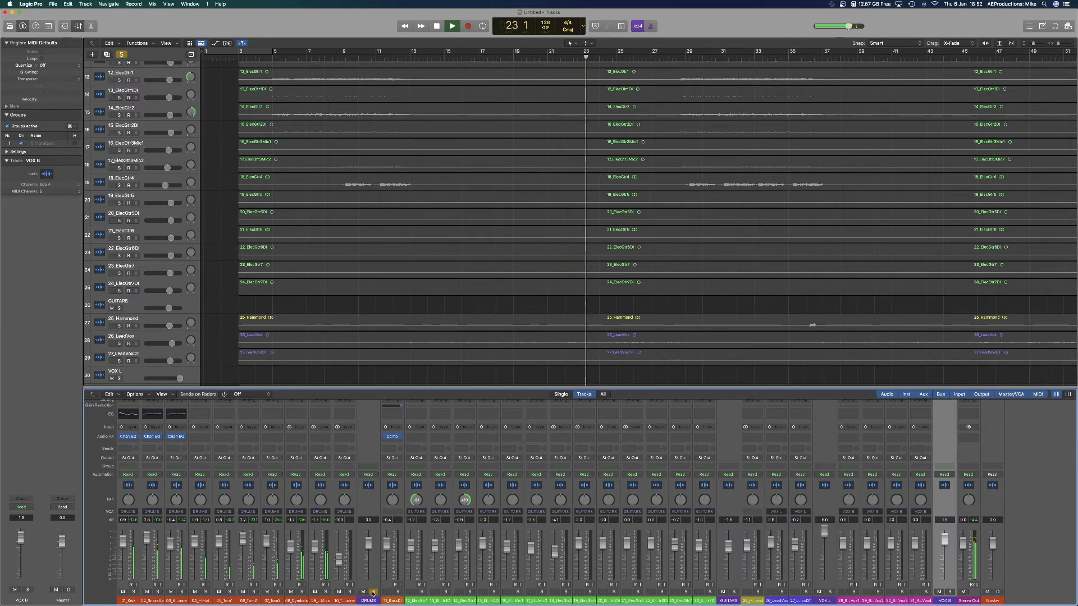
pyautogui.scroll(2, 791, 469)
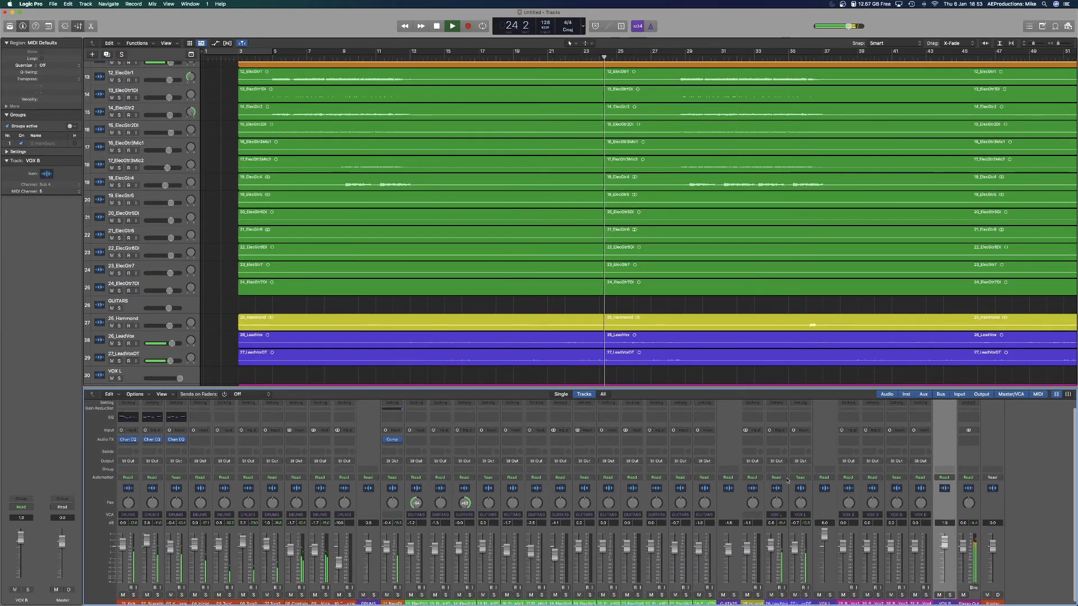
pyautogui.scroll(-2, 794, 521)
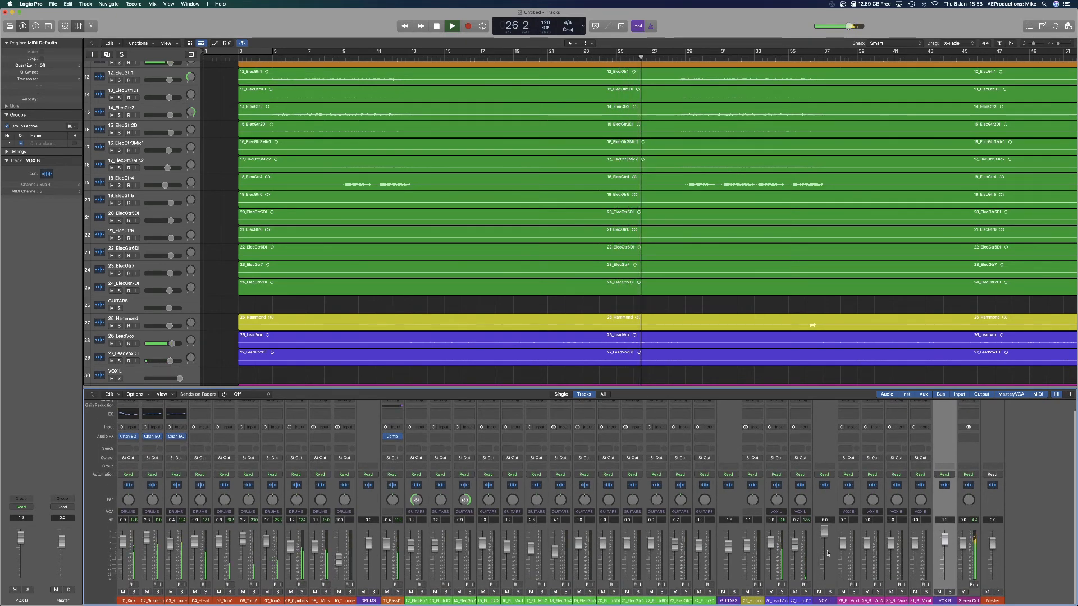
pyautogui.scroll(1, 825, 559)
pyautogui.scroll(-1, 825, 559)
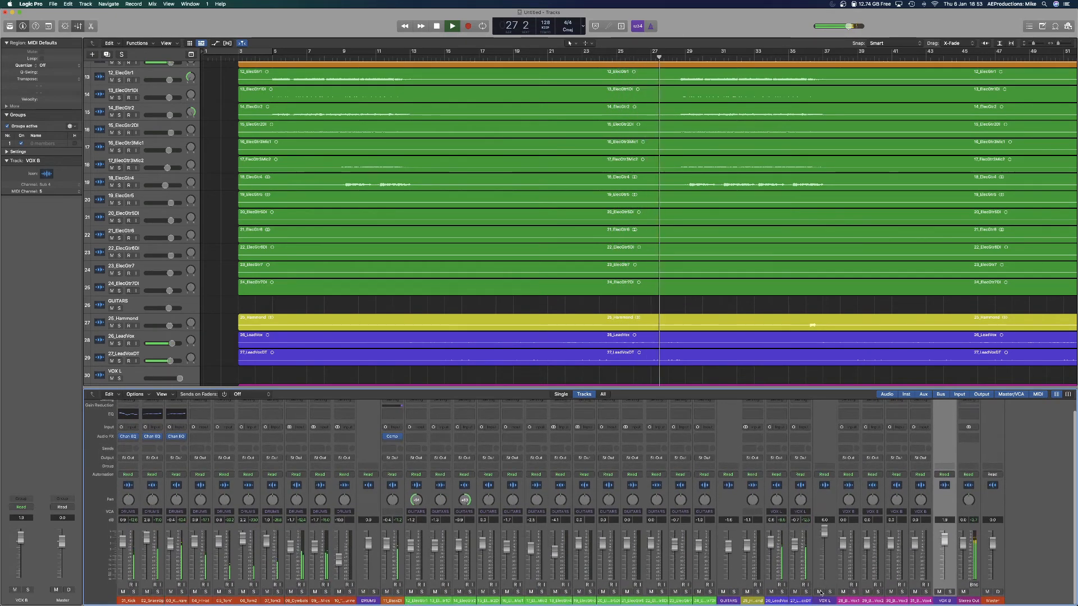
# Solo the VOX L VCA and replay the lead vocals from around bar 21, ending with playback stopped.
pyautogui.click(830, 592)
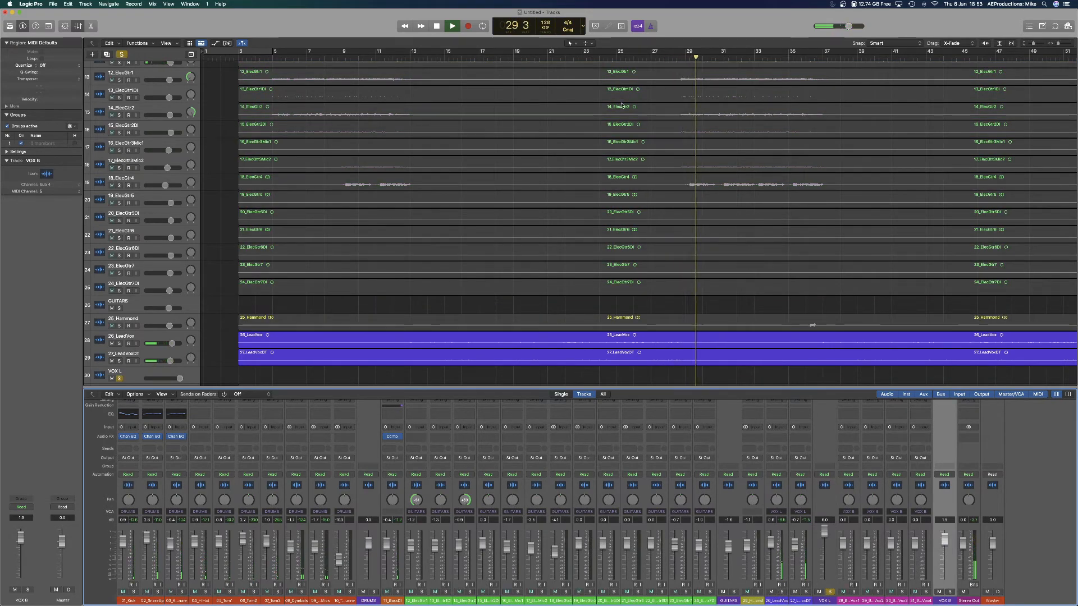
pyautogui.press('space')
pyautogui.click(557, 55)
pyautogui.press('space')
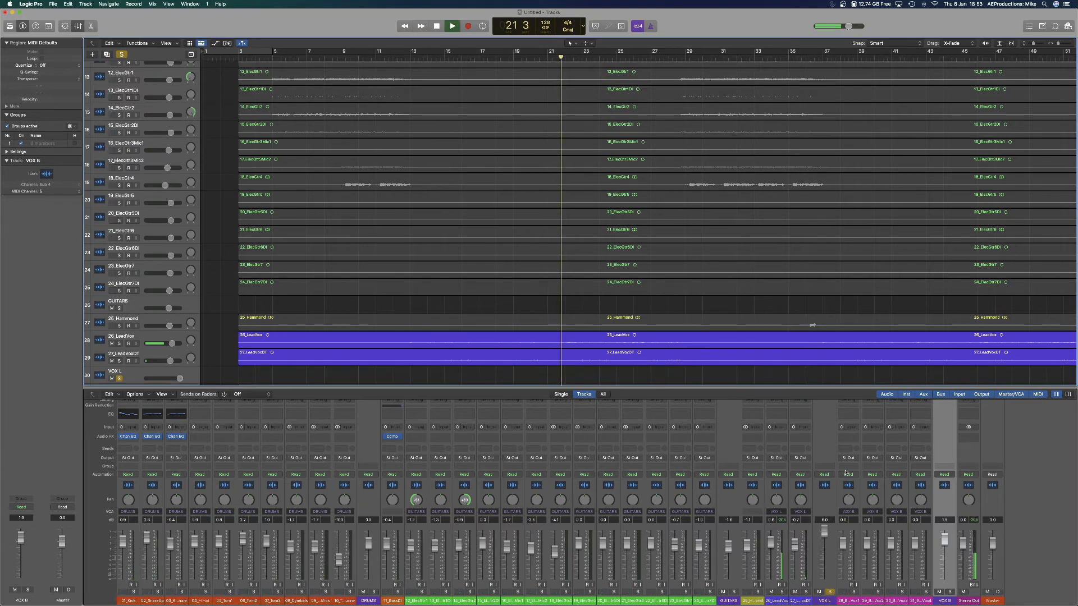
pyautogui.scroll(2, 772, 474)
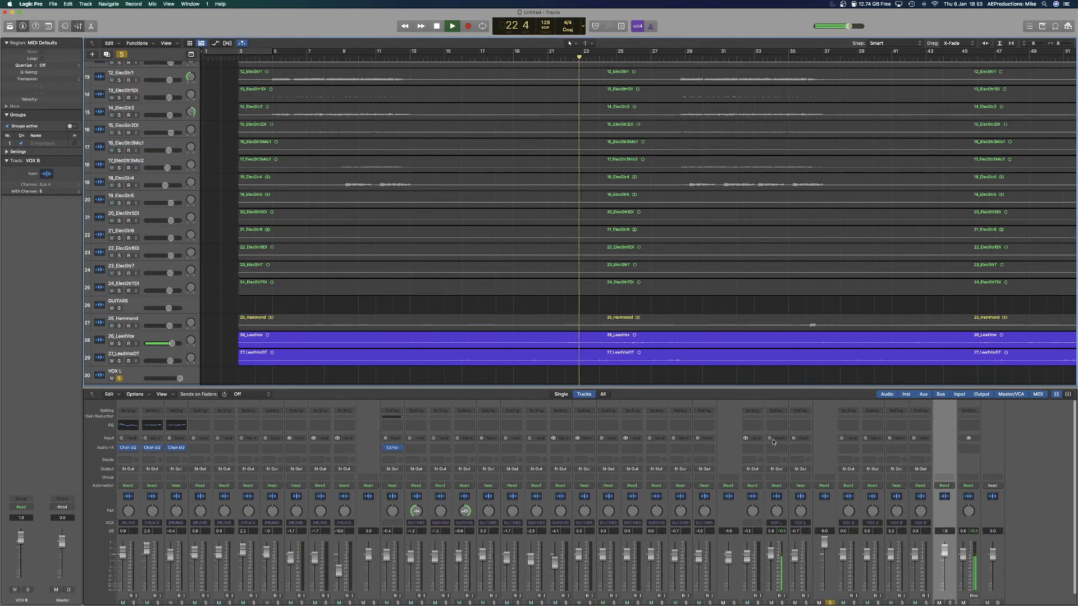
pyautogui.scroll(-2, 775, 455)
pyautogui.press('space')
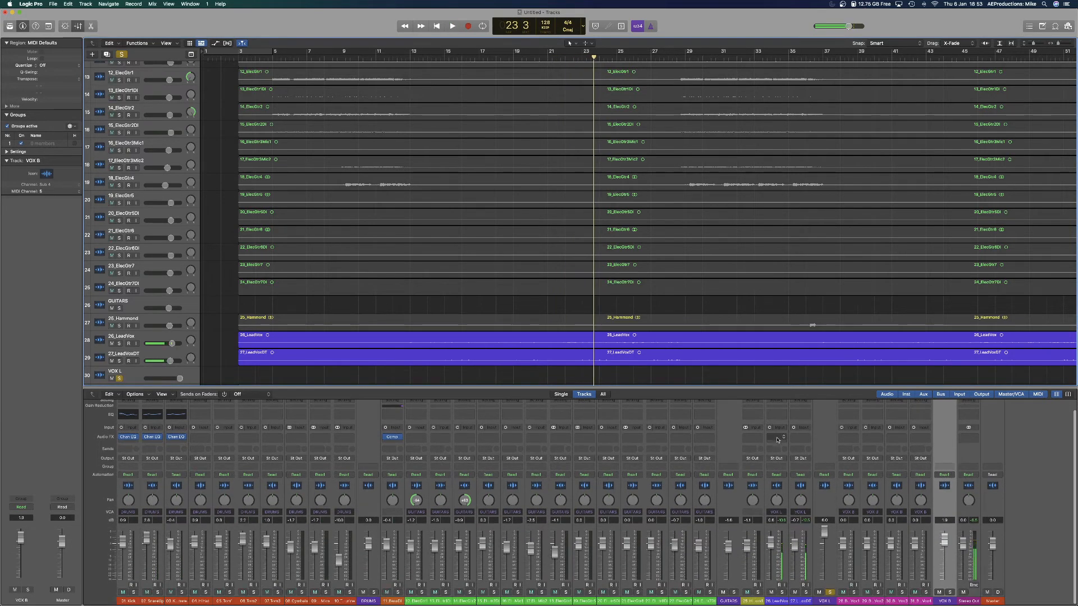
# Add a Channel EQ to the 26_LeadVox channel, load the Bright Vocal preset from the Voice settings and audition it.
pyautogui.click(776, 415)
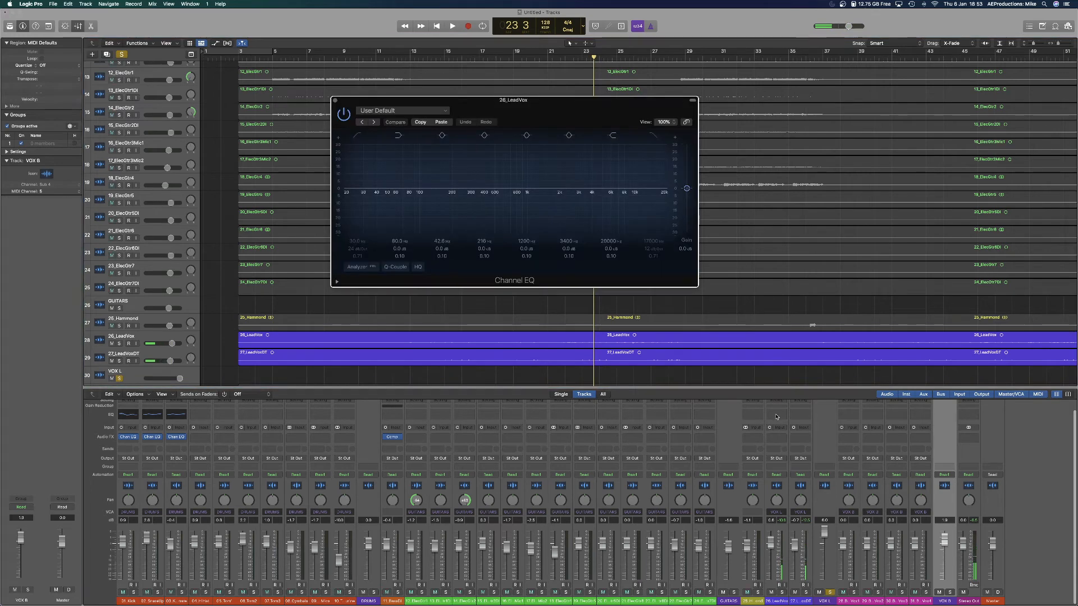
pyautogui.click(382, 110)
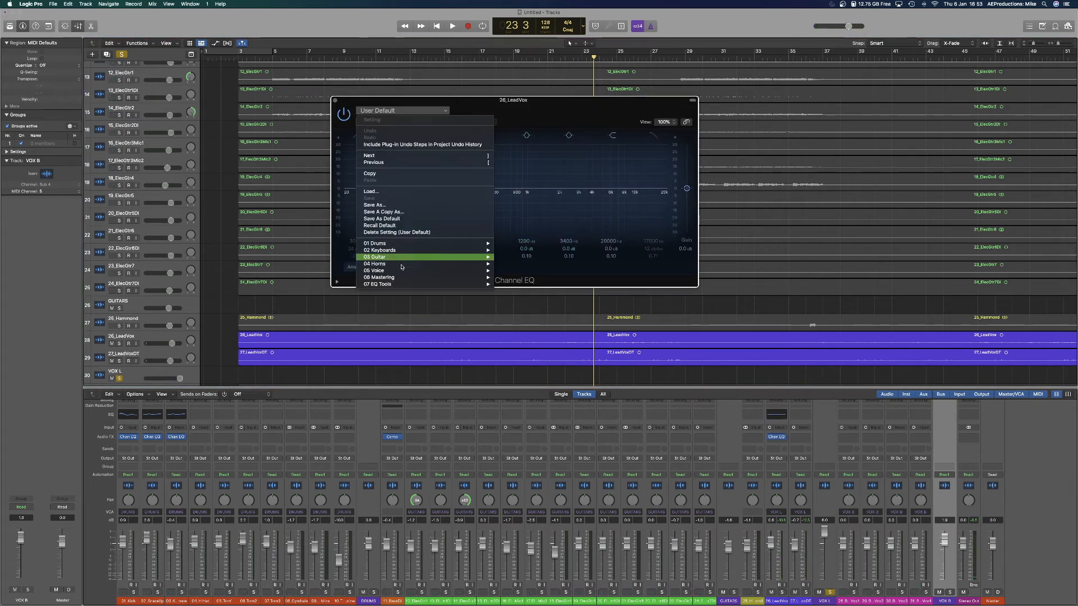
pyautogui.moveTo(485, 270)
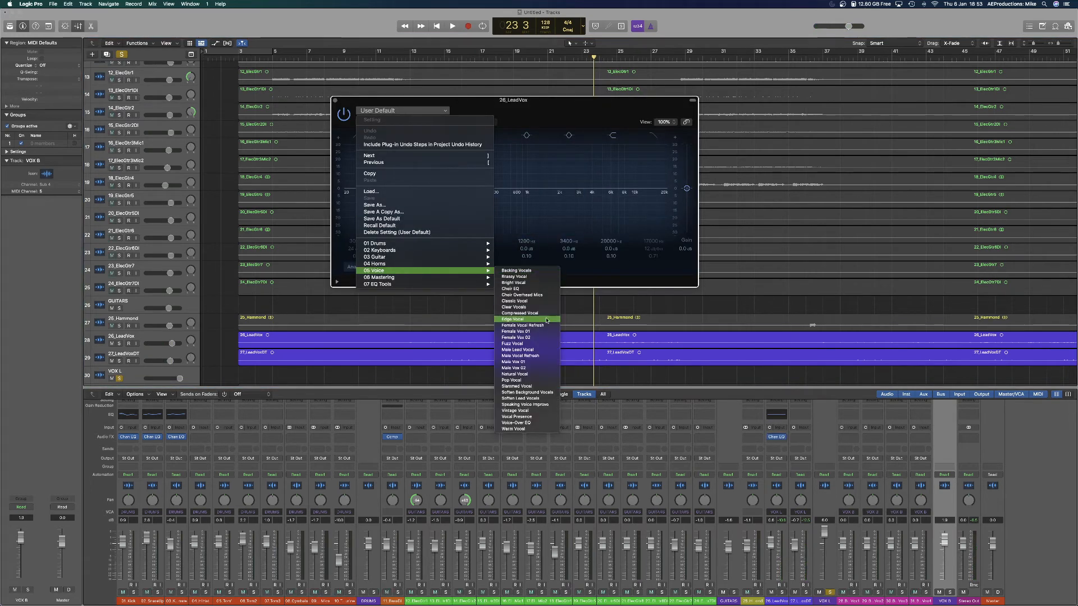
pyautogui.click(531, 285)
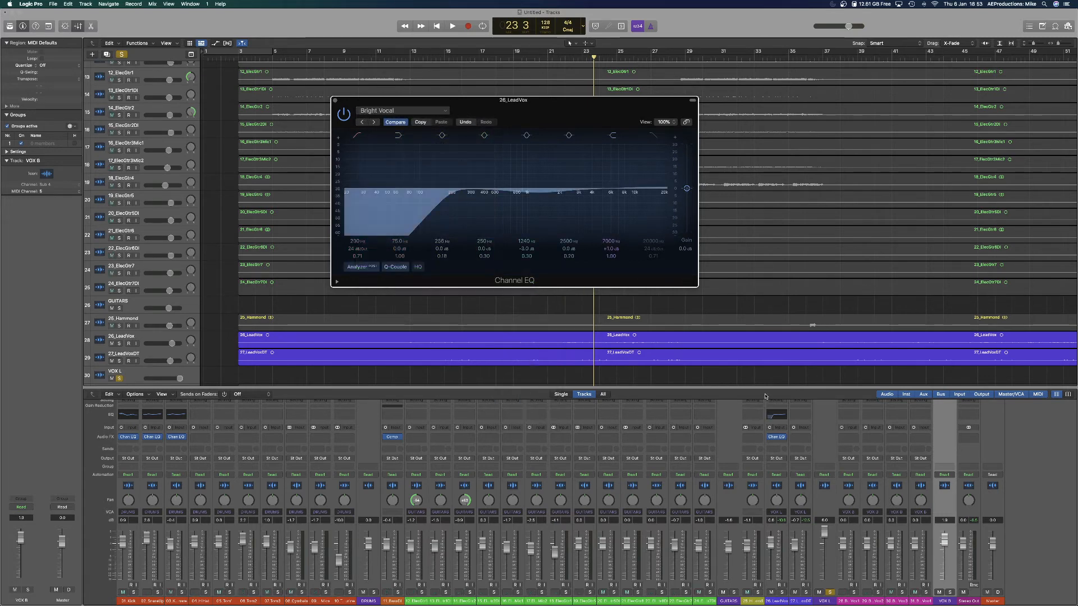
pyautogui.press('space')
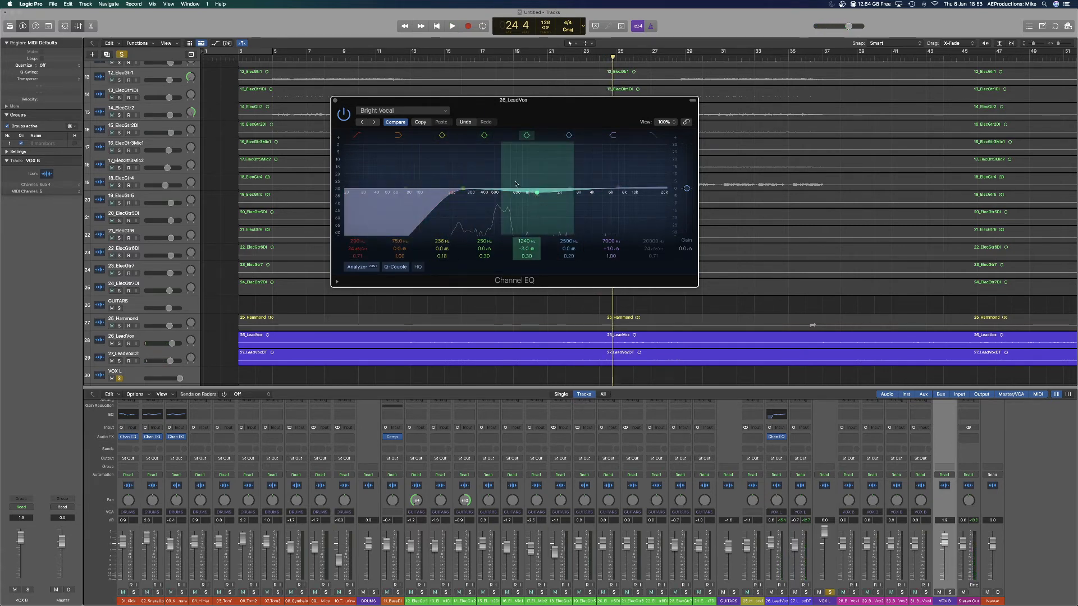
# Change the lead vocal EQ to the Female Vox 01 preset and listen to it, then close the EQ and stop playback.
pyautogui.click(421, 111)
pyautogui.moveTo(417, 270)
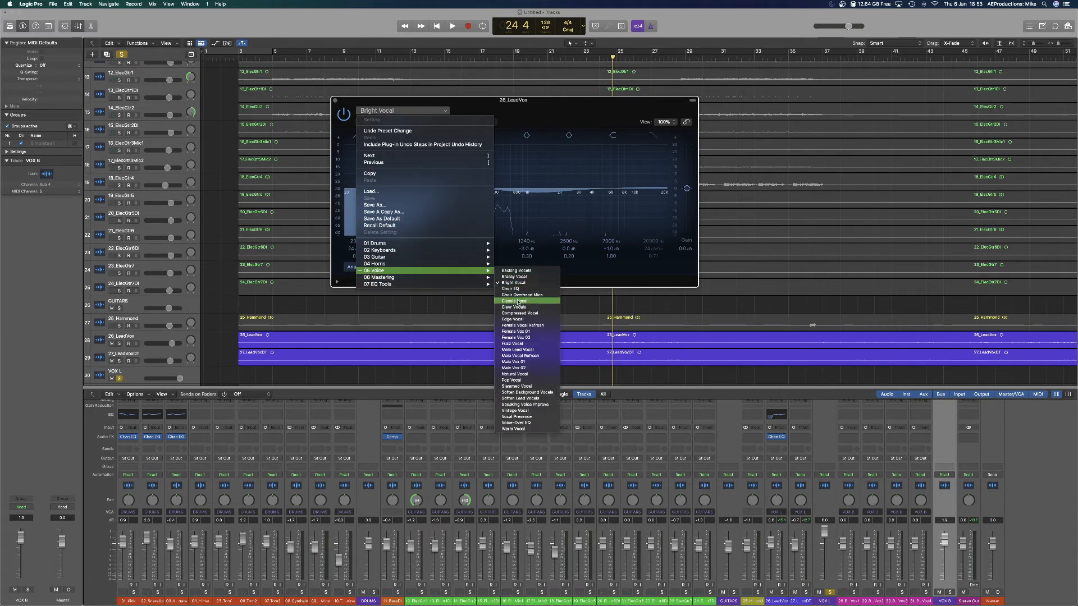
pyautogui.click(534, 335)
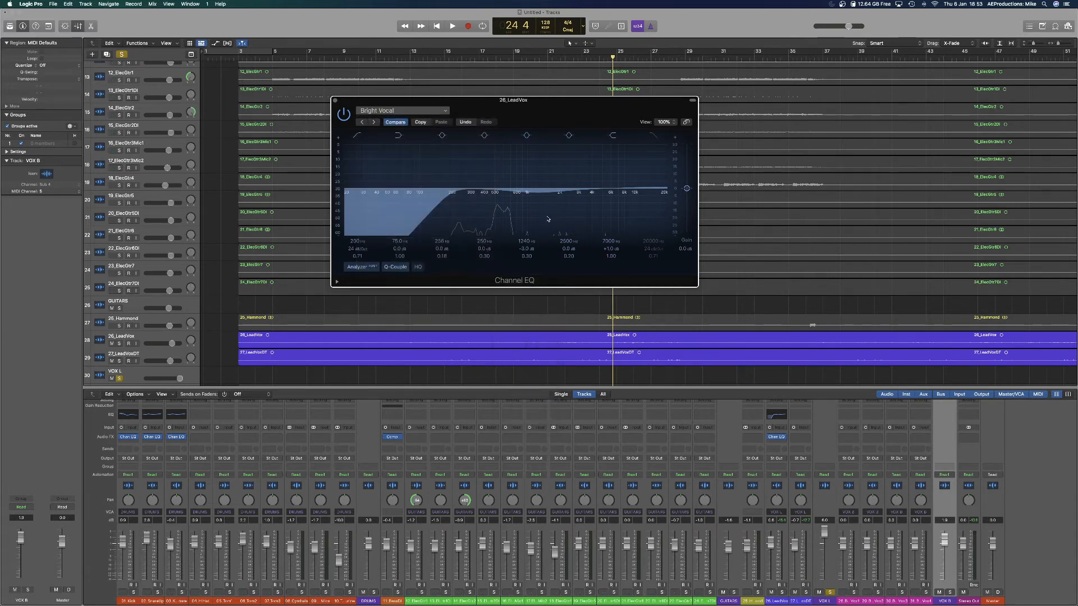
pyautogui.press('space')
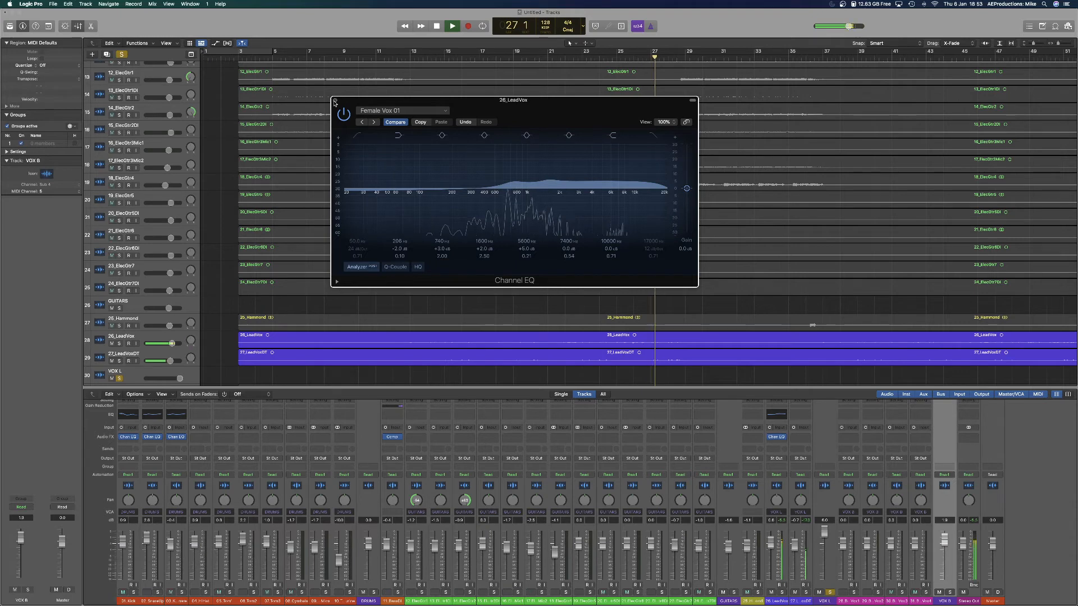
pyautogui.click(334, 101)
pyautogui.press('space')
# Insert a mono Compressor after the EQ on 26_LeadVox and load the Opto Vocal 01 preset from the Voice settings.
pyautogui.scroll(2, 784, 424)
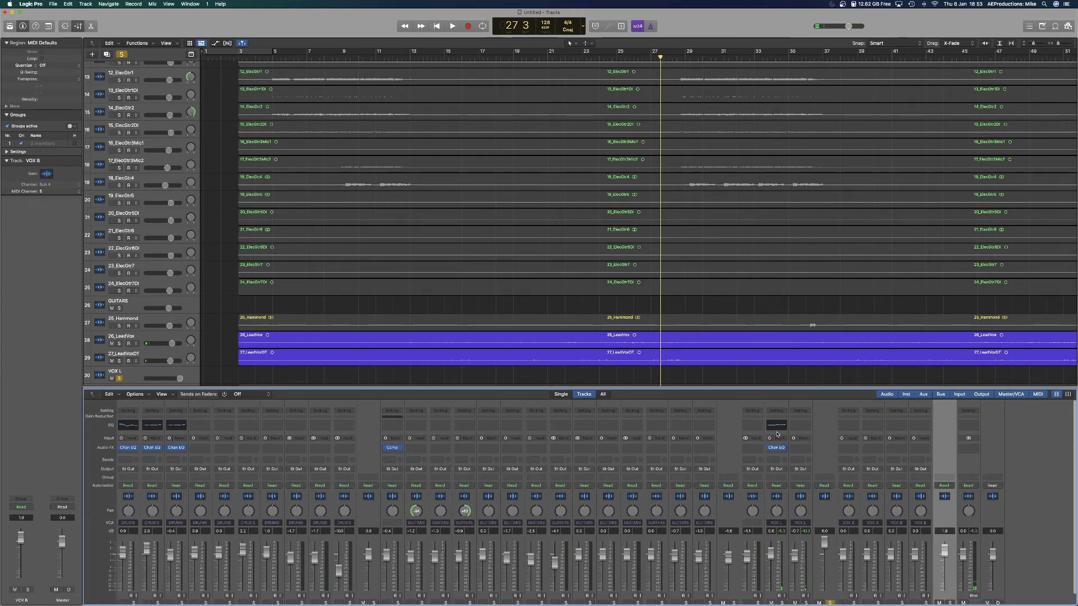
pyautogui.scroll(-1, 777, 444)
pyautogui.scroll(-1, 775, 453)
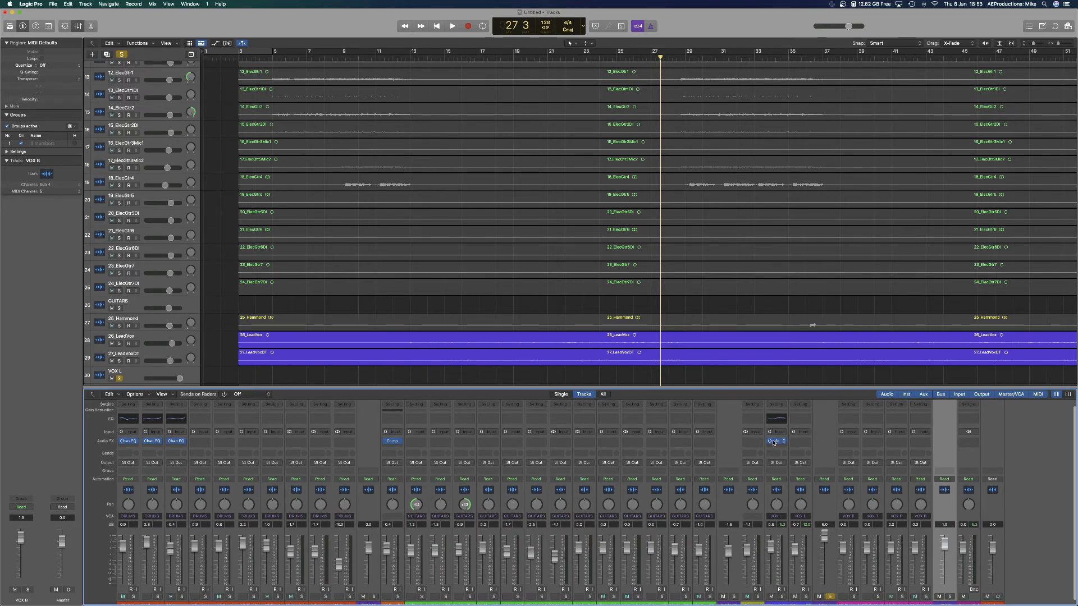
pyautogui.click(775, 447)
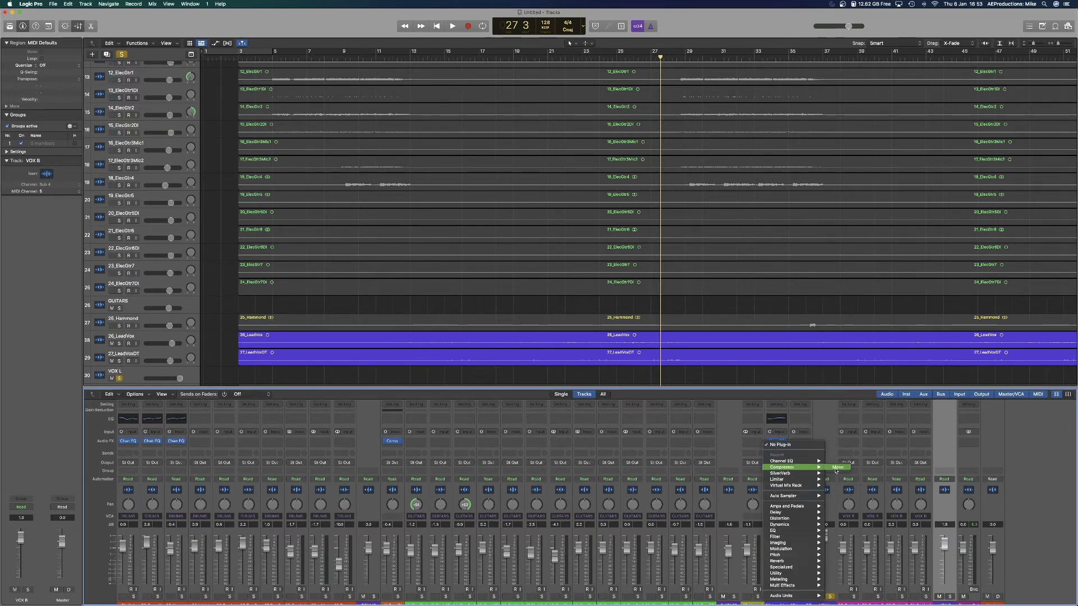
pyautogui.click(836, 468)
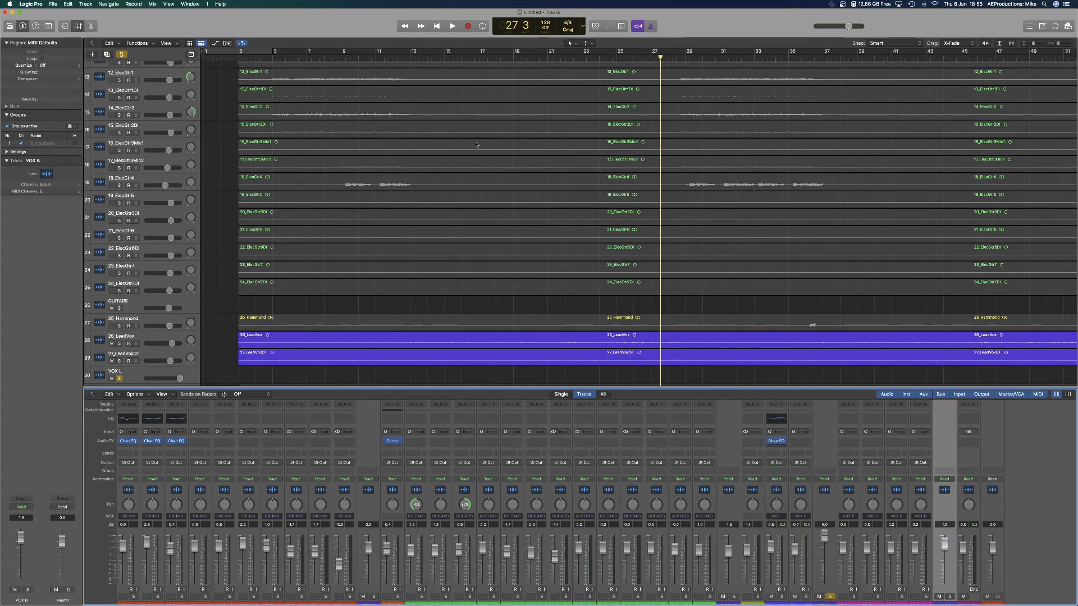
pyautogui.click(385, 111)
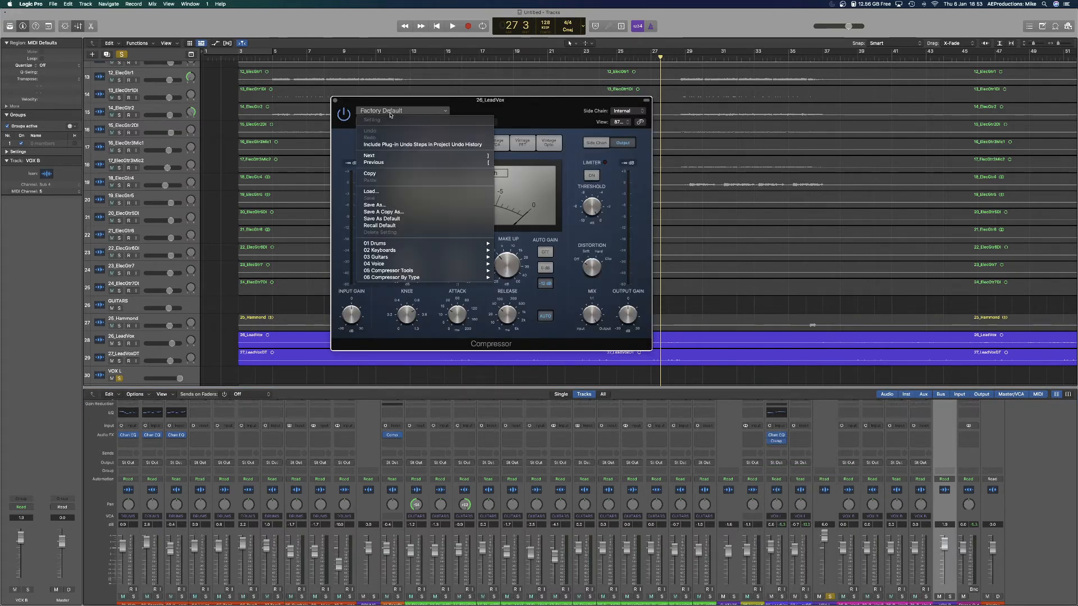
pyautogui.moveTo(407, 245)
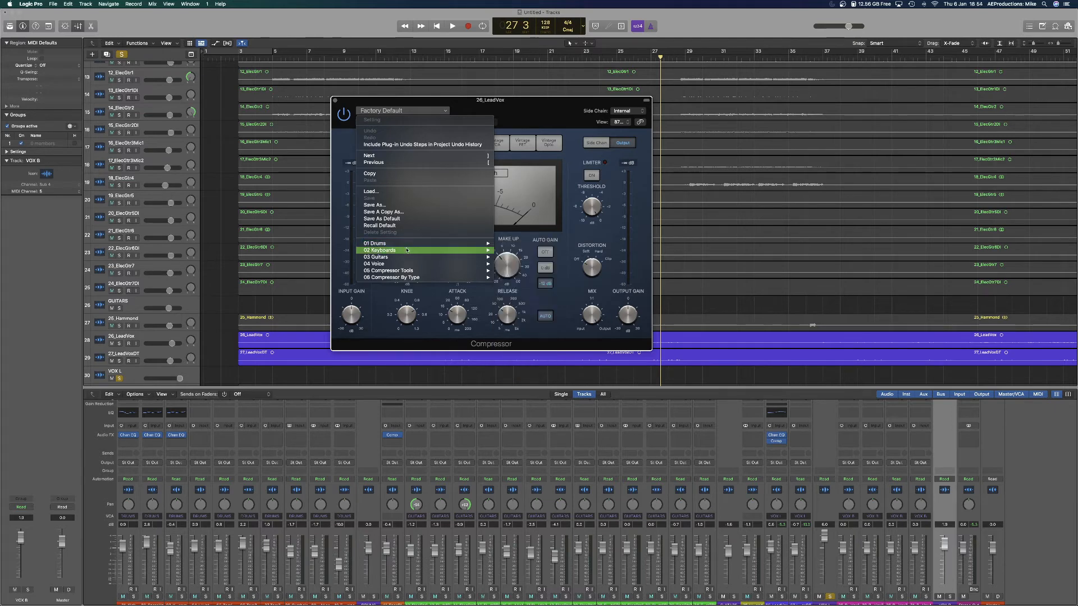
pyautogui.moveTo(399, 263)
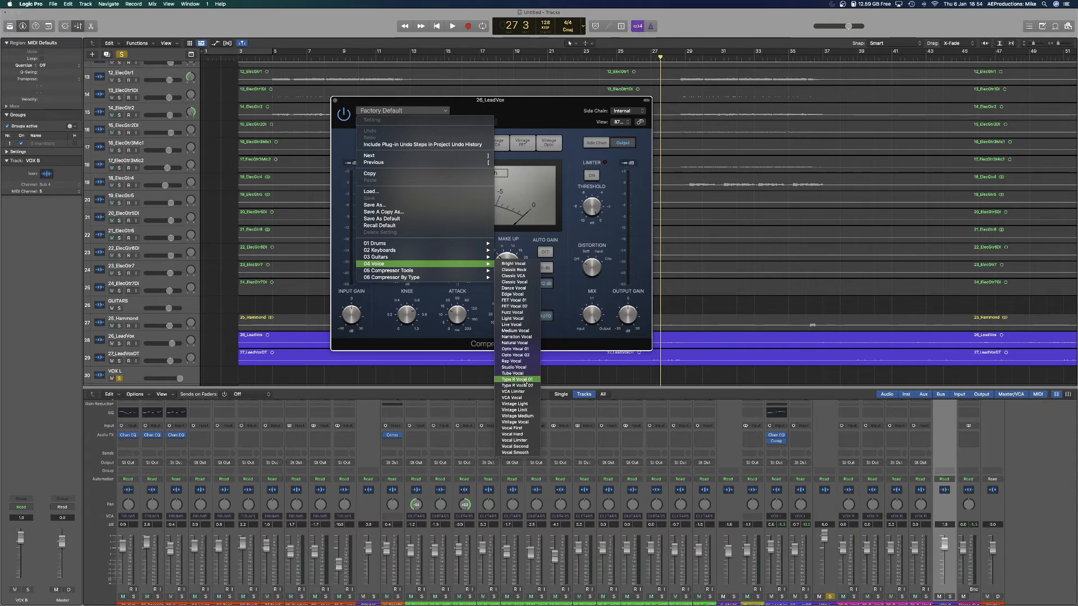
pyautogui.click(520, 350)
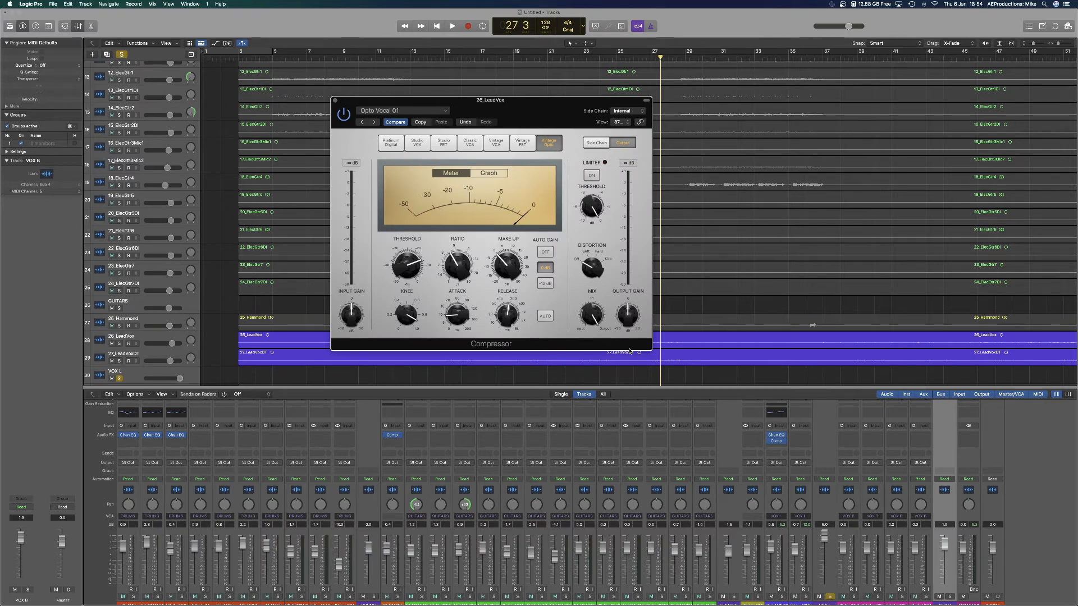
# Play the lead vocals briefly from bar 27 to hear the compressor, then stop playback.
pyautogui.press('space')
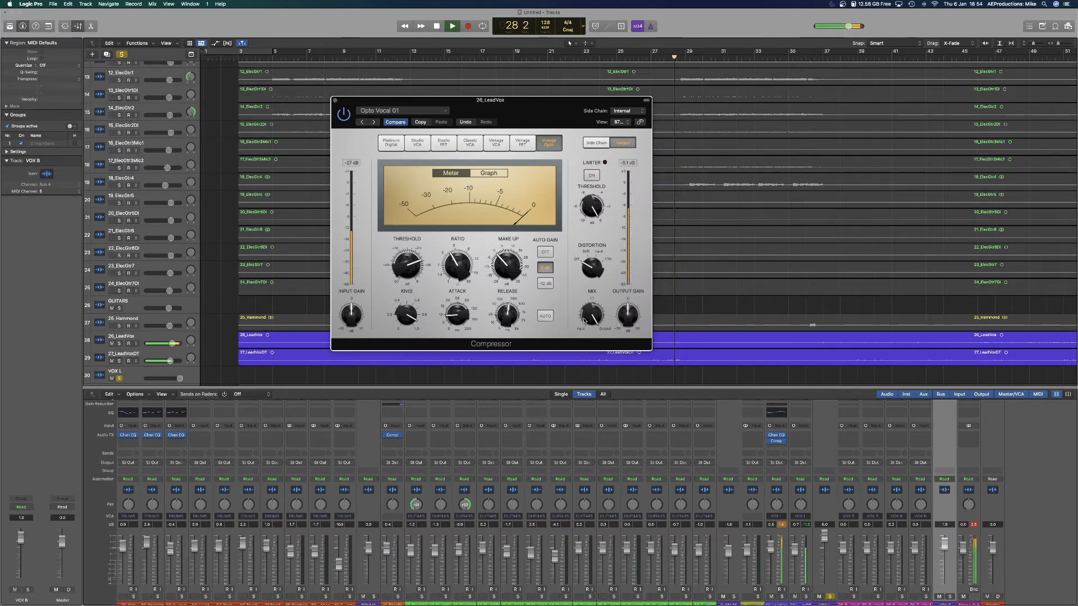
pyautogui.press('space')
pyautogui.scroll(-1, 807, 599)
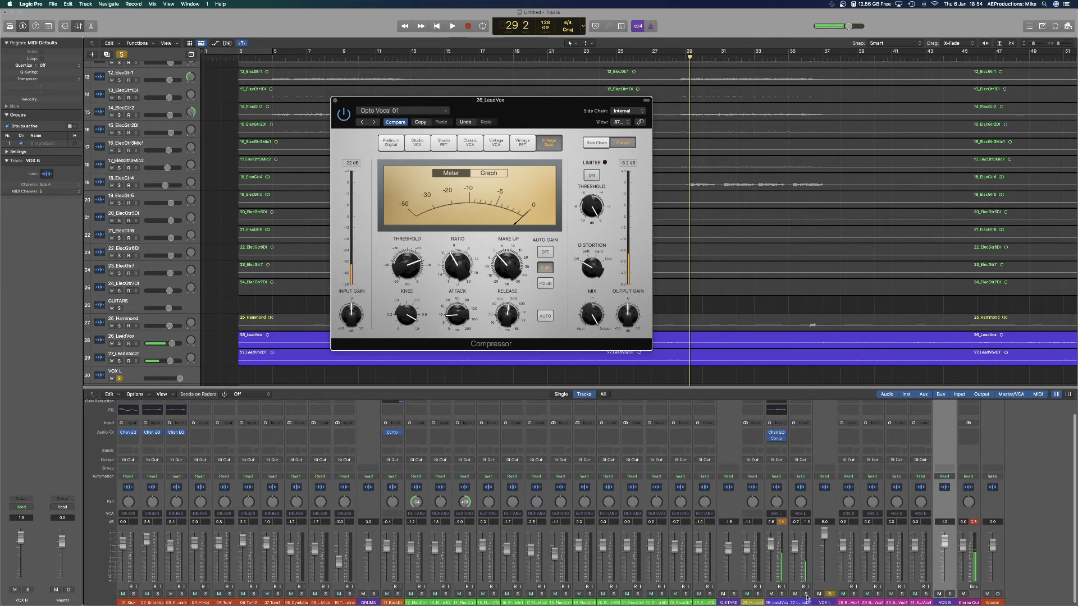
# Unsolo VOX L, solo the 26_LeadVox channel instead and play it from bar 19.
pyautogui.scroll(-1, 798, 597)
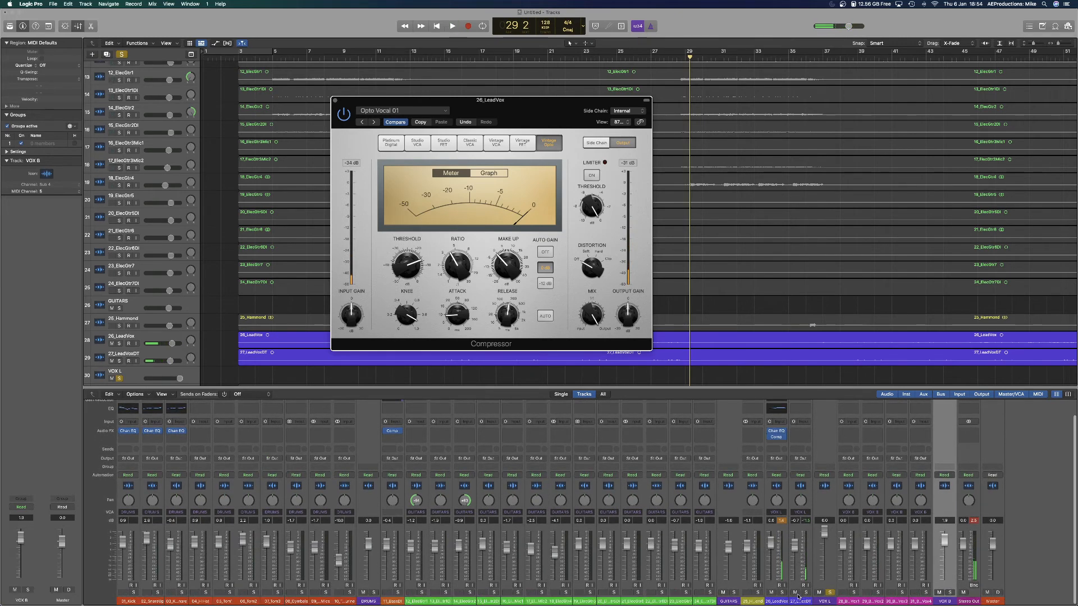
pyautogui.click(830, 592)
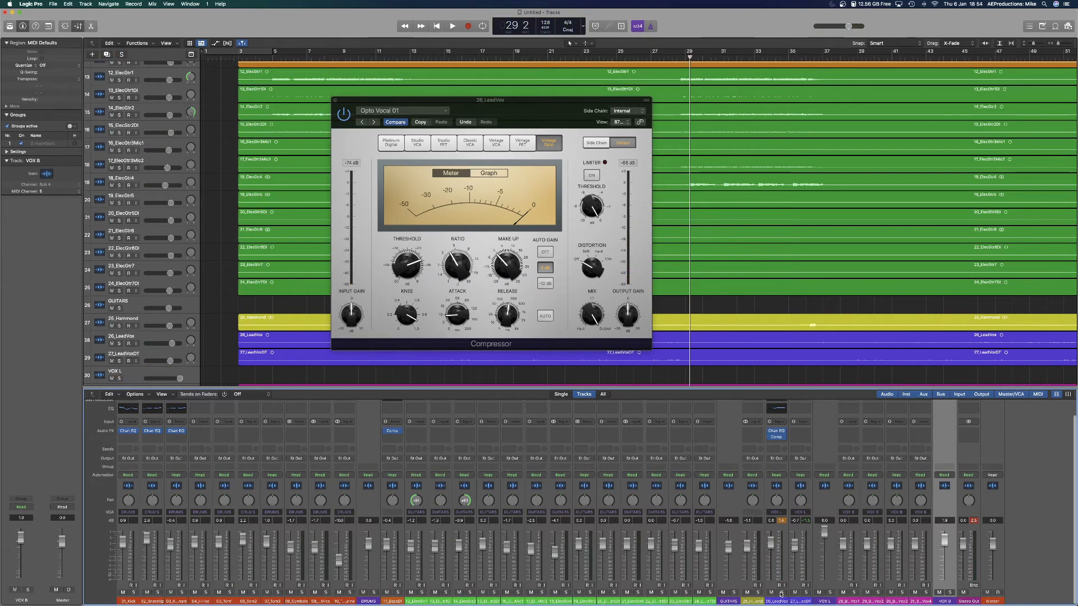
pyautogui.click(780, 592)
pyautogui.press('space')
pyautogui.press('space')
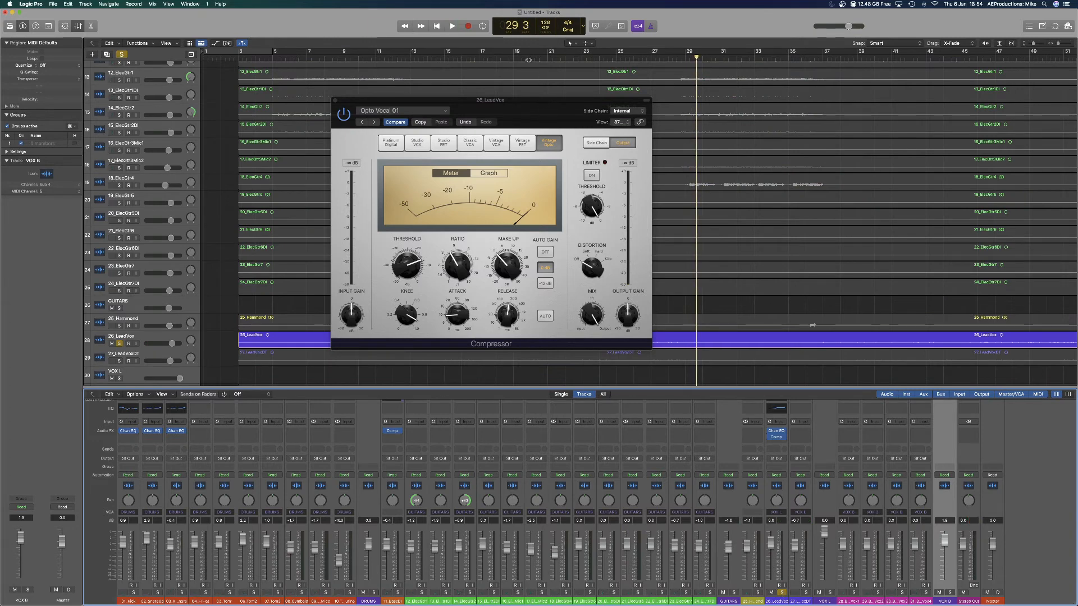
pyautogui.click(515, 58)
pyautogui.press('space')
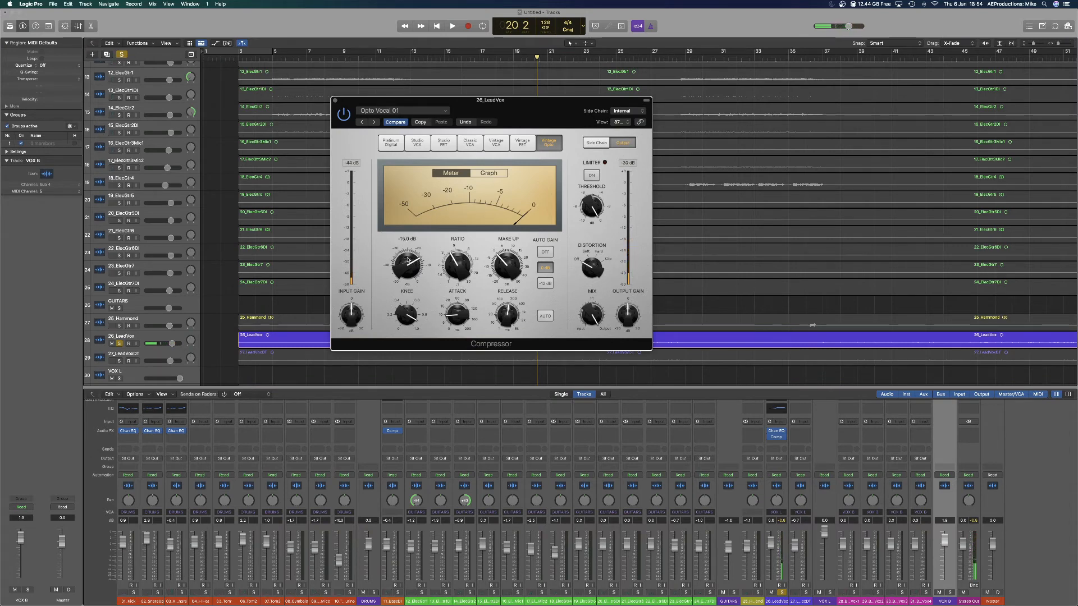
# Try a lower threshold and a 3.5:1 ratio on the lead vocal compressor during playback, then stop playback.
pyautogui.moveTo(408, 278); pyautogui.dragTo(408, 282)
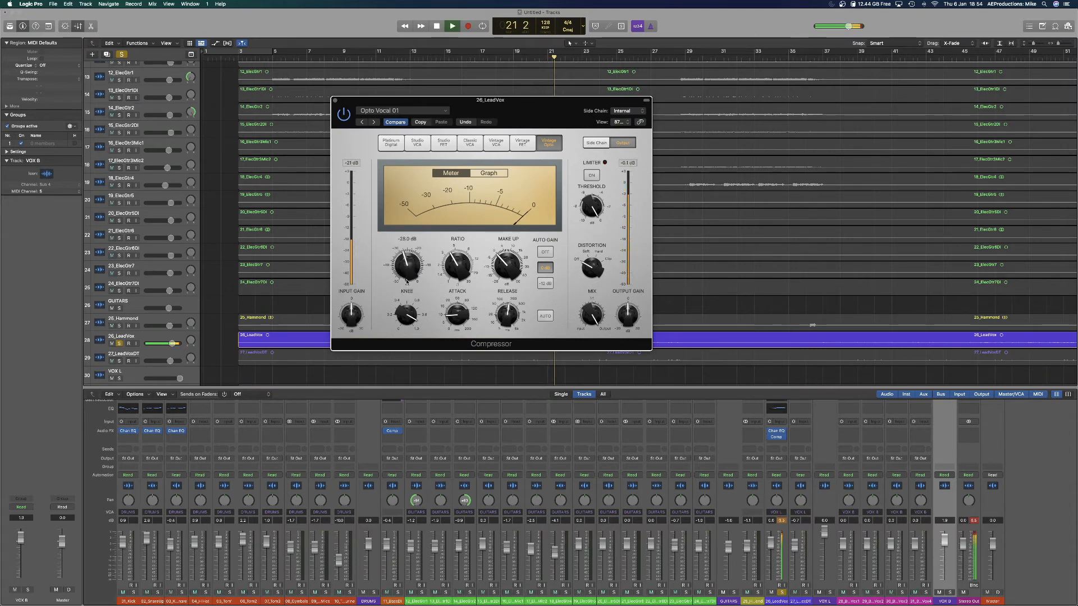
pyautogui.moveTo(438, 263); pyautogui.dragTo(439, 257)
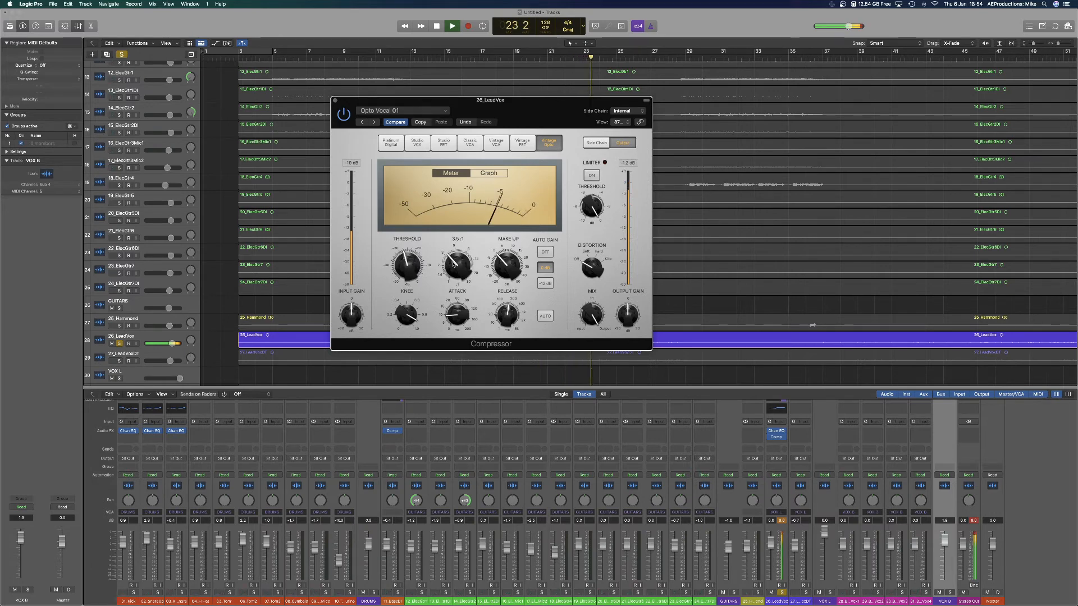
pyautogui.press('space')
# Load the Studio Vocal preset from the Voice settings into the lead vocal compressor and audition it from bar 19.
pyautogui.click(402, 110)
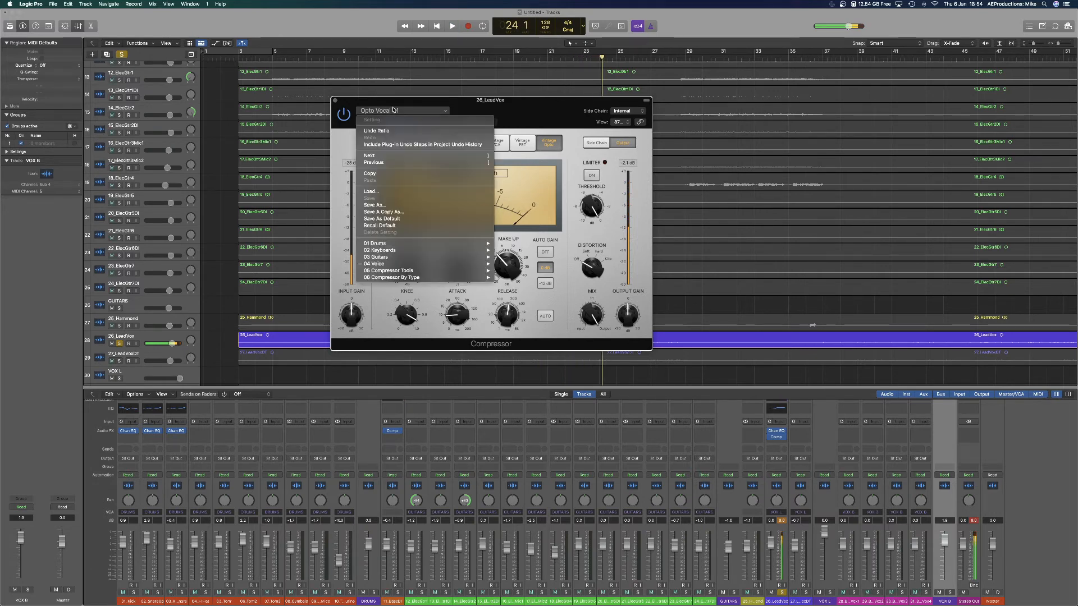
pyautogui.moveTo(403, 265)
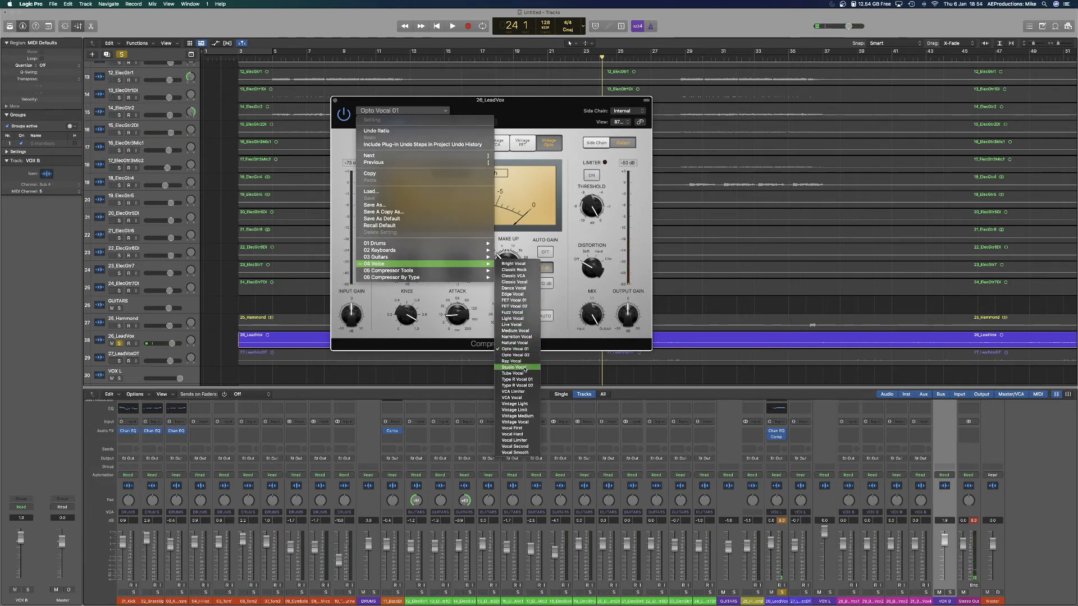
pyautogui.press('Escape')
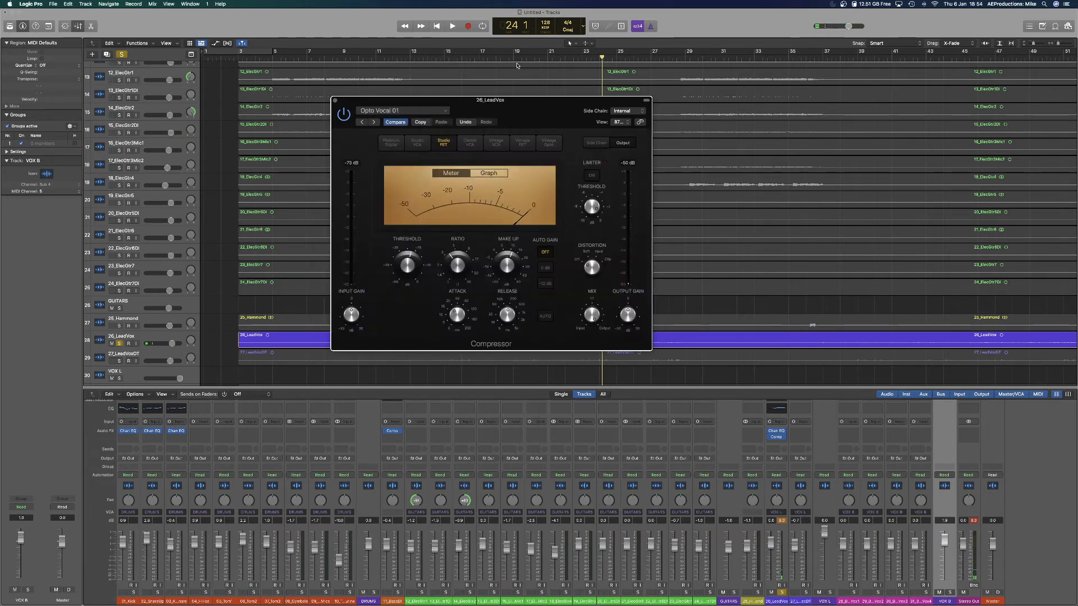
pyautogui.click(515, 56)
pyautogui.press('space')
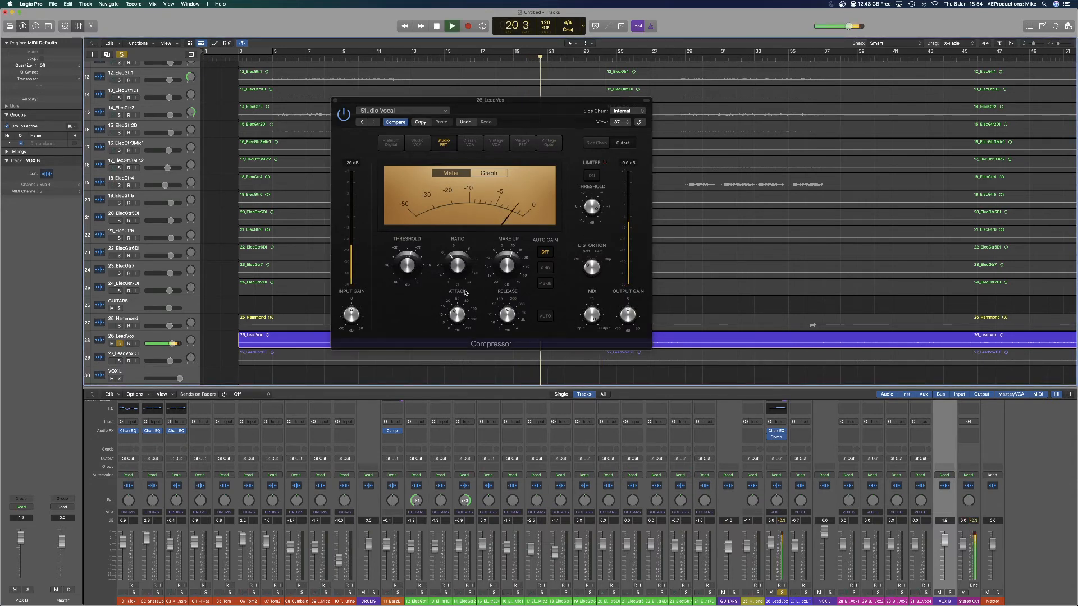
pyautogui.moveTo(512, 258)
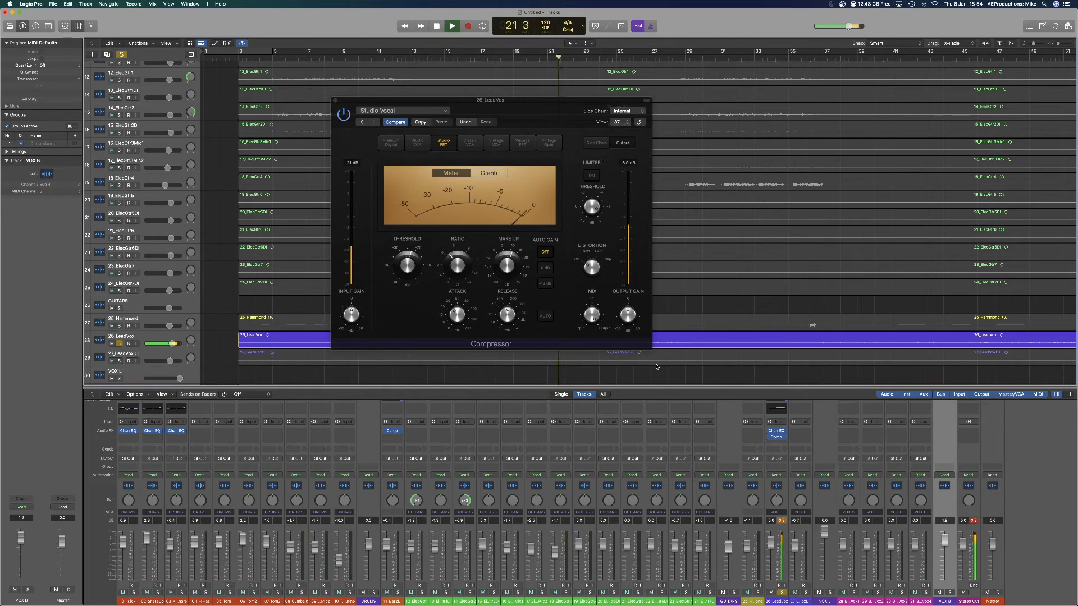
# Compare the compressor back to its Platinum Digital settings, adjust the threshold, set the make-up gain to 1.5 dB and close the compressor.
pyautogui.click(395, 123)
pyautogui.click(389, 123)
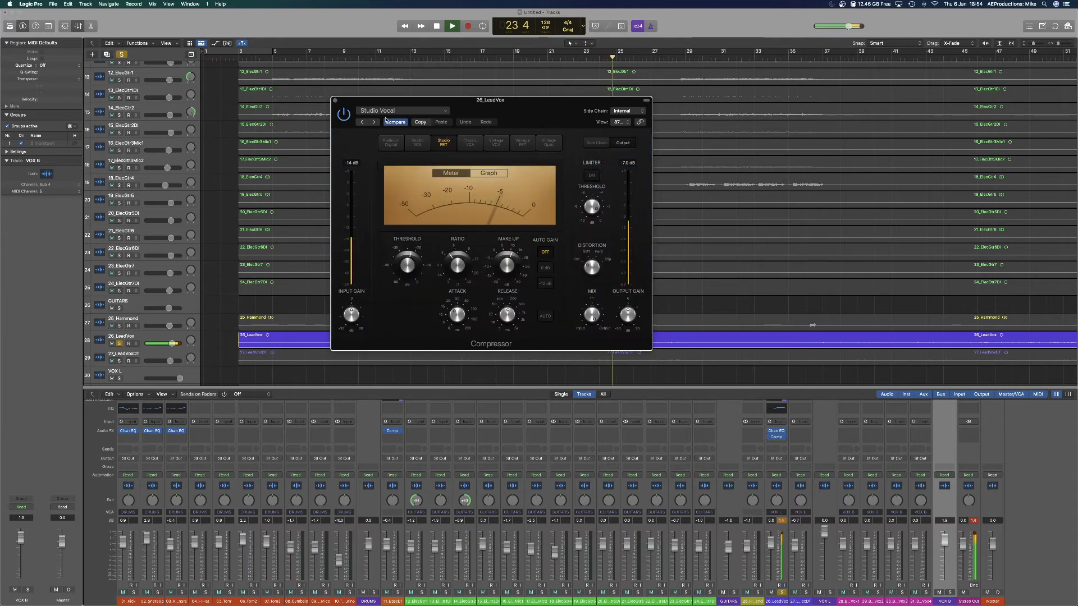
pyautogui.click(396, 122)
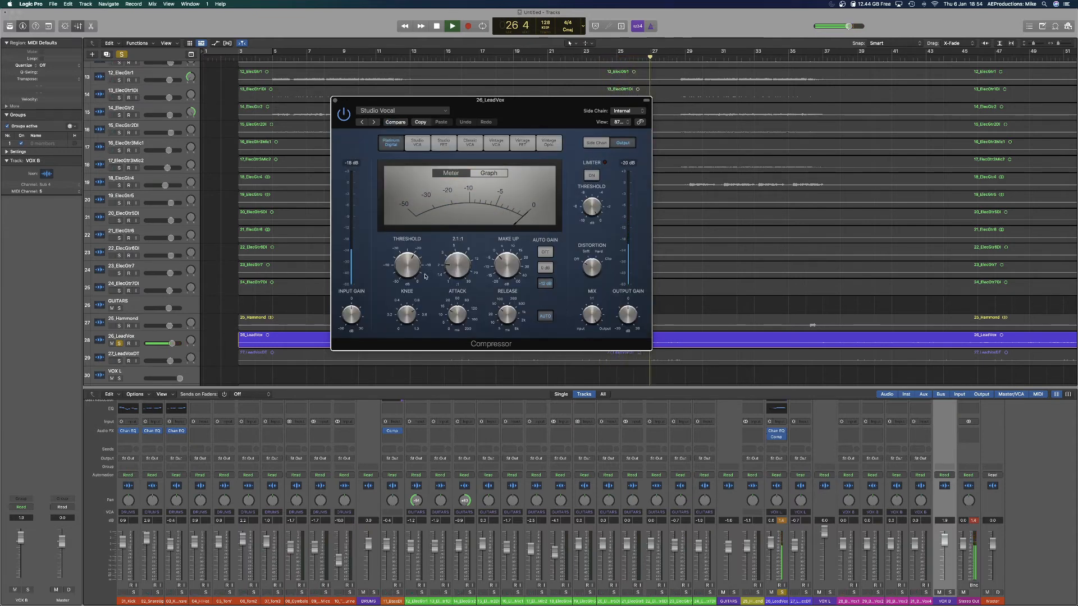
pyautogui.moveTo(408, 265); pyautogui.dragTo(412, 275)
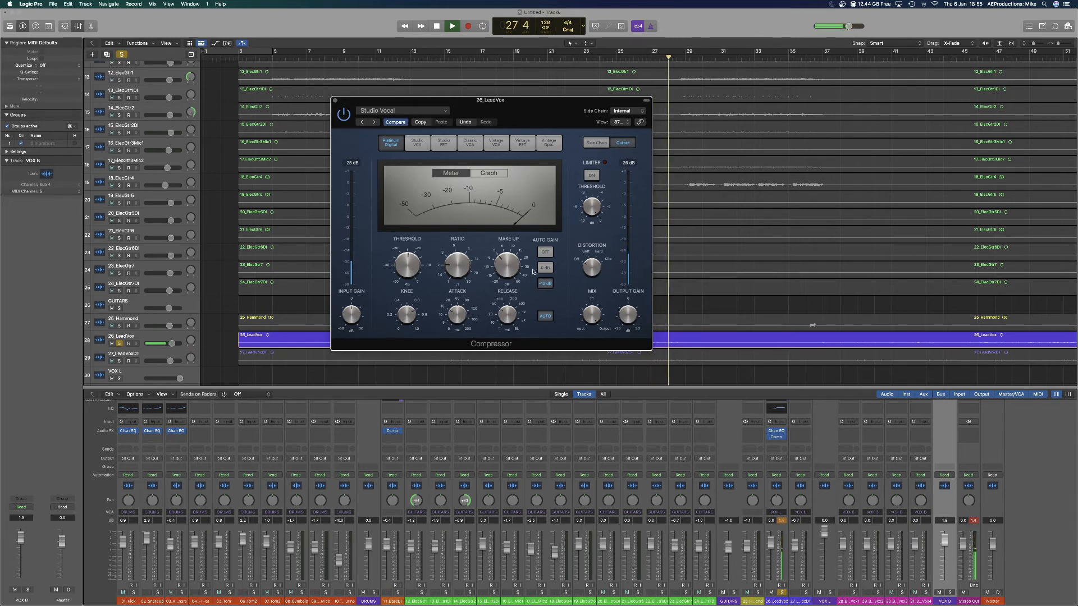
pyautogui.moveTo(511, 269); pyautogui.dragTo(511, 263)
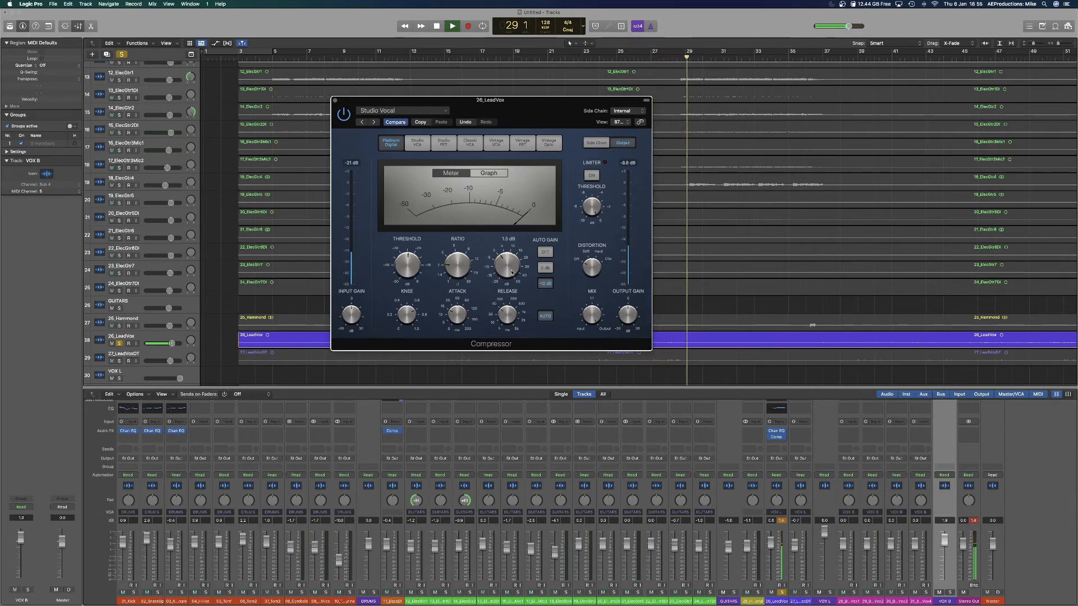
pyautogui.click(335, 100)
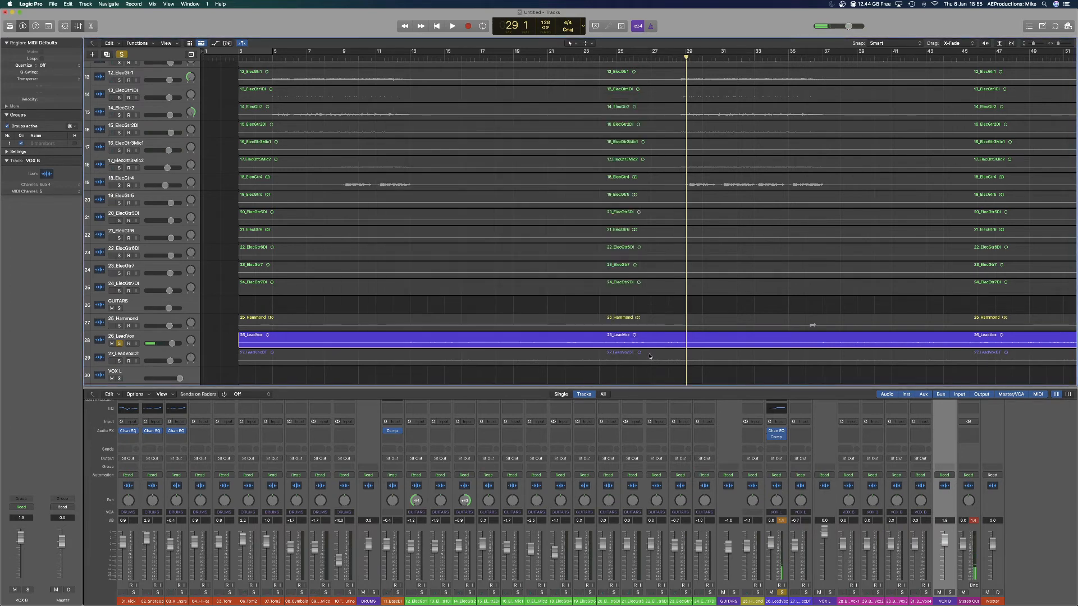
# Unsolo 26_LeadVox and play the full mix from bar 23 to hear the compressed vocal in context, then stop playback.
pyautogui.click(780, 592)
pyautogui.press('space')
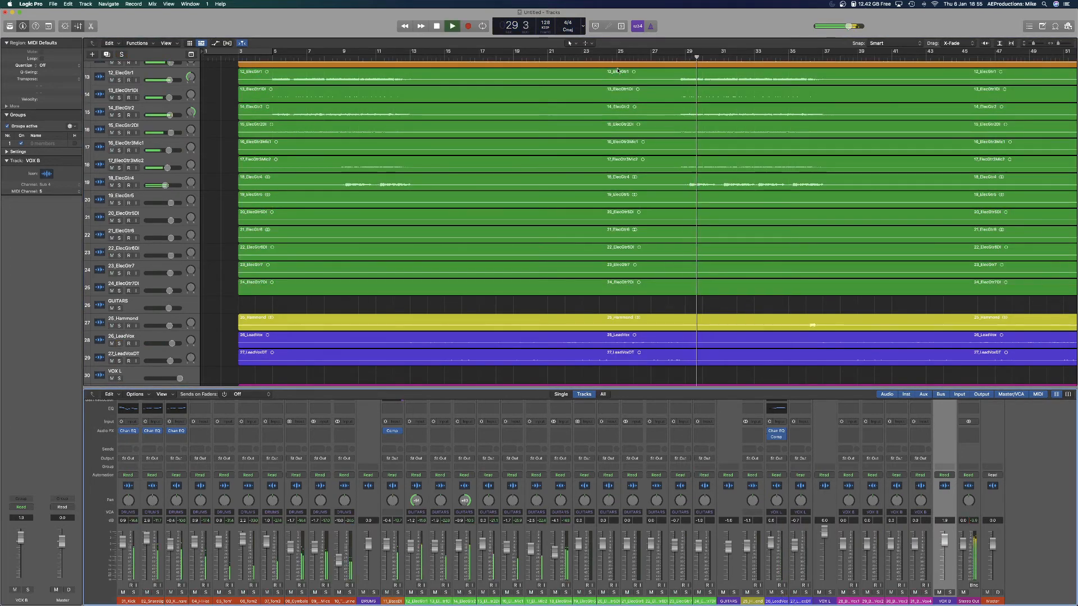
pyautogui.click(586, 57)
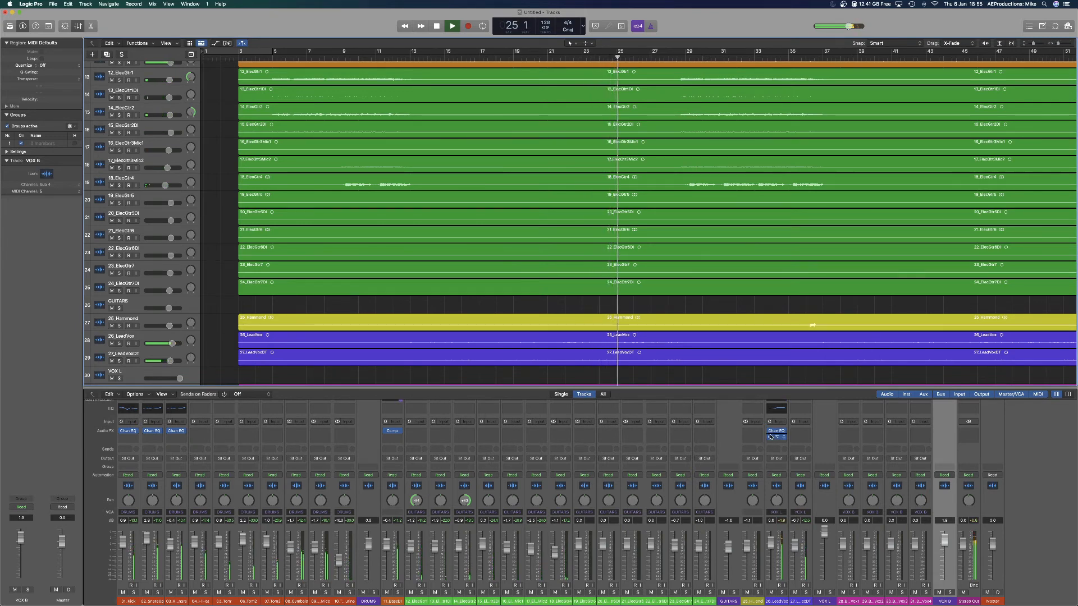
pyautogui.scroll(1, 375, 527)
pyautogui.press('space')
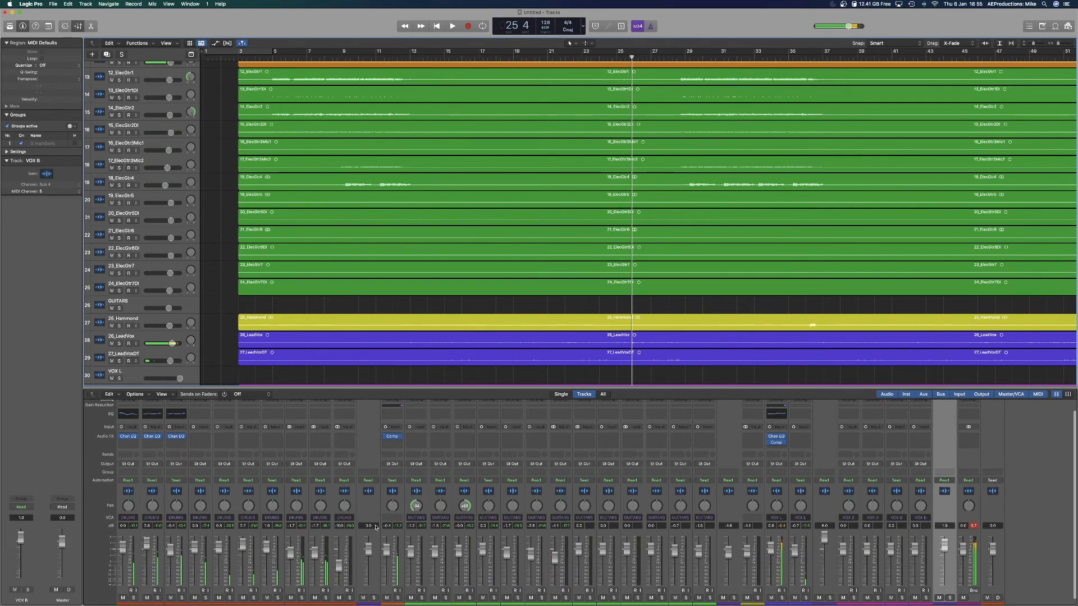
pyautogui.scroll(-1, 375, 526)
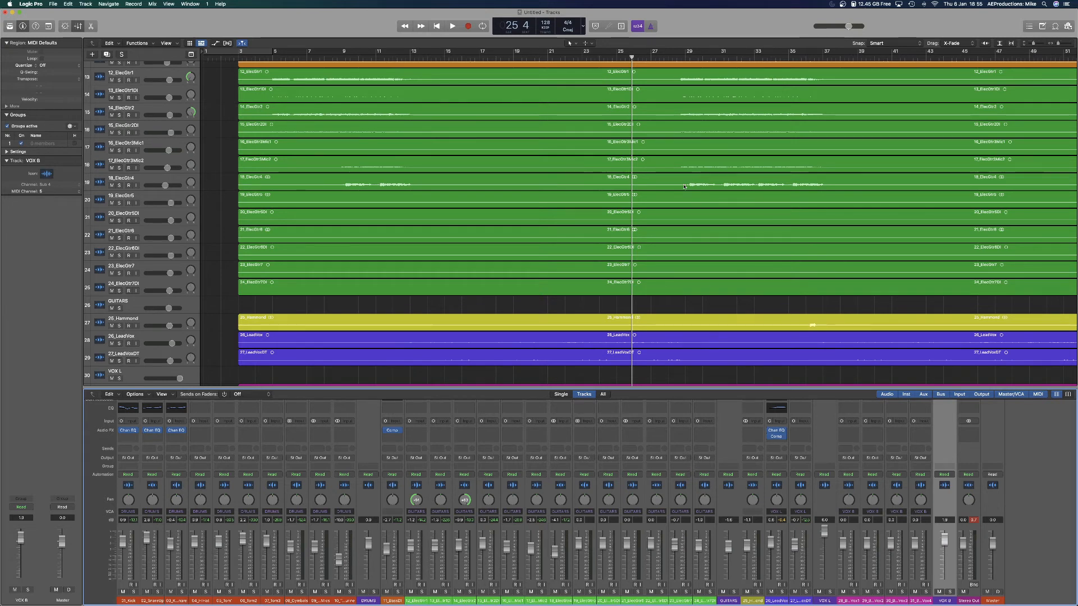
pyautogui.press('space')
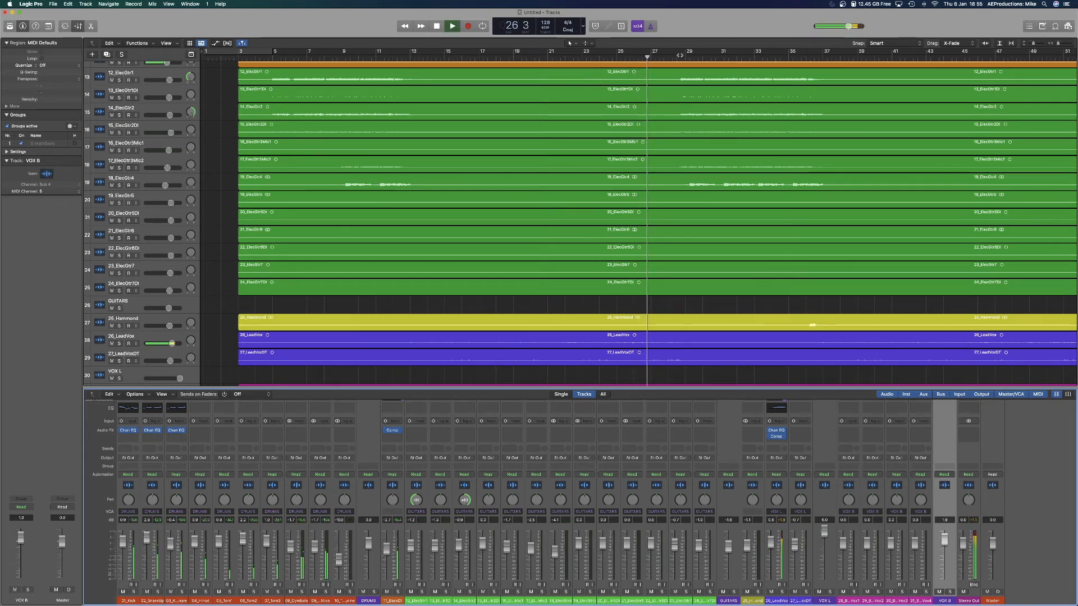
pyautogui.scroll(3, 759, 345)
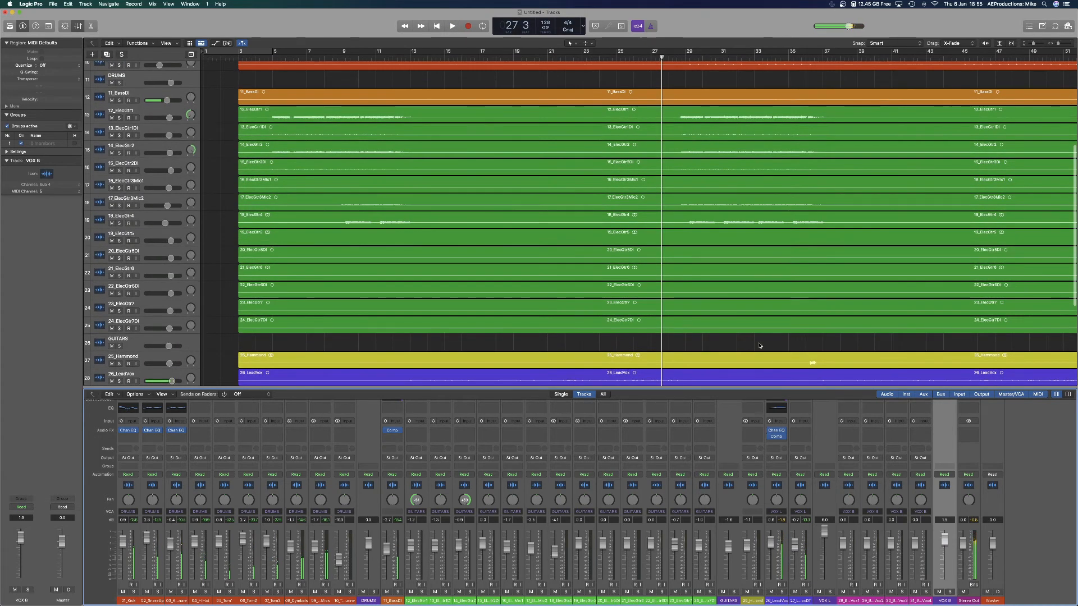
# Insert a SilverVerb reverb after the compressor on 26_LeadVox, browse its presets and close the plug-in.
pyautogui.click(769, 438)
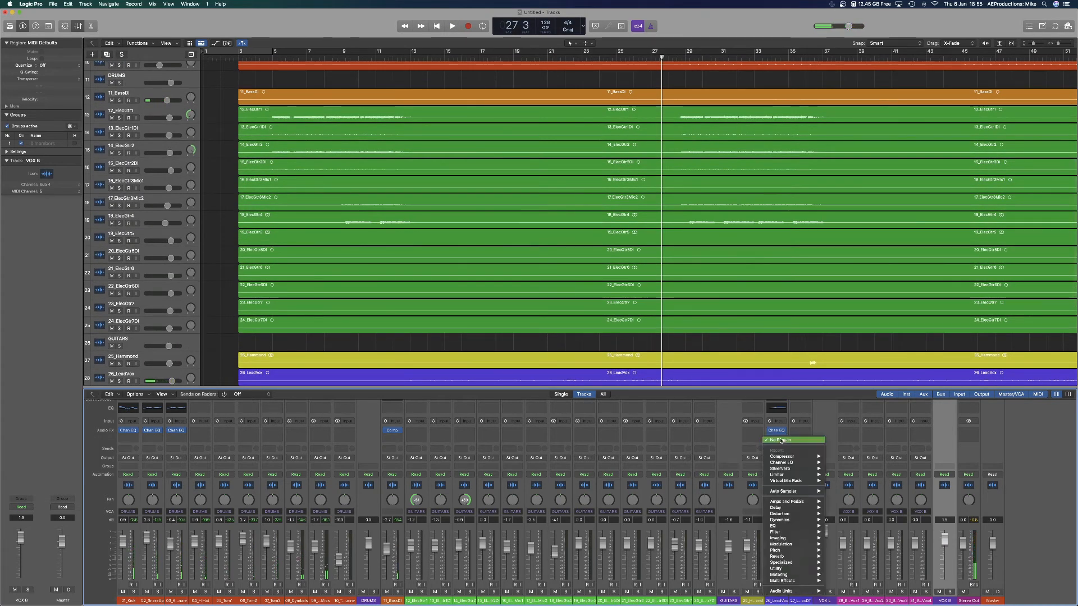
pyautogui.moveTo(783, 461)
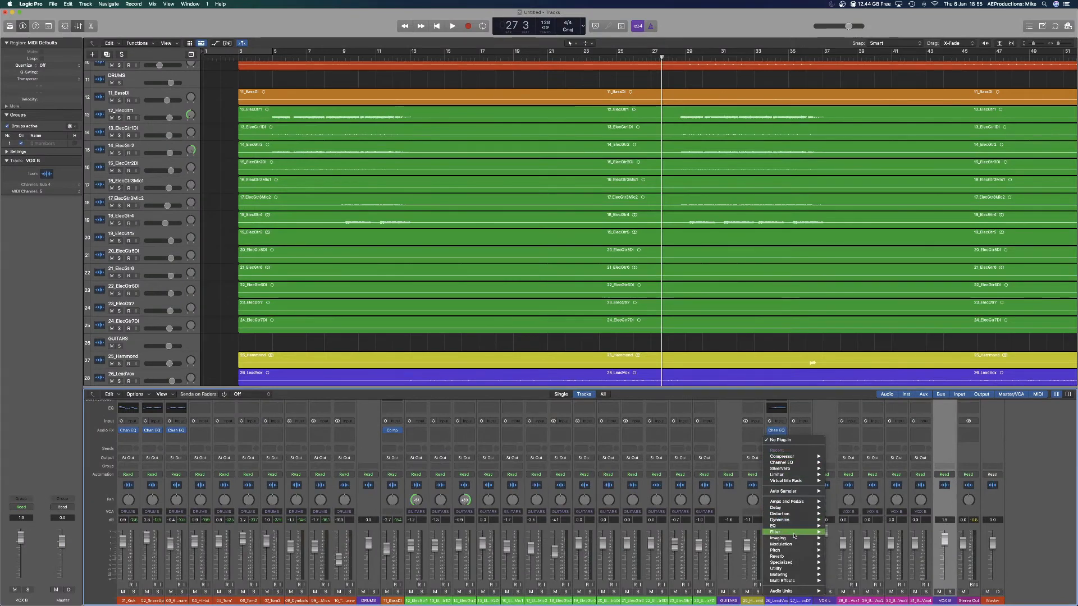
pyautogui.moveTo(785, 556)
pyautogui.moveTo(866, 564)
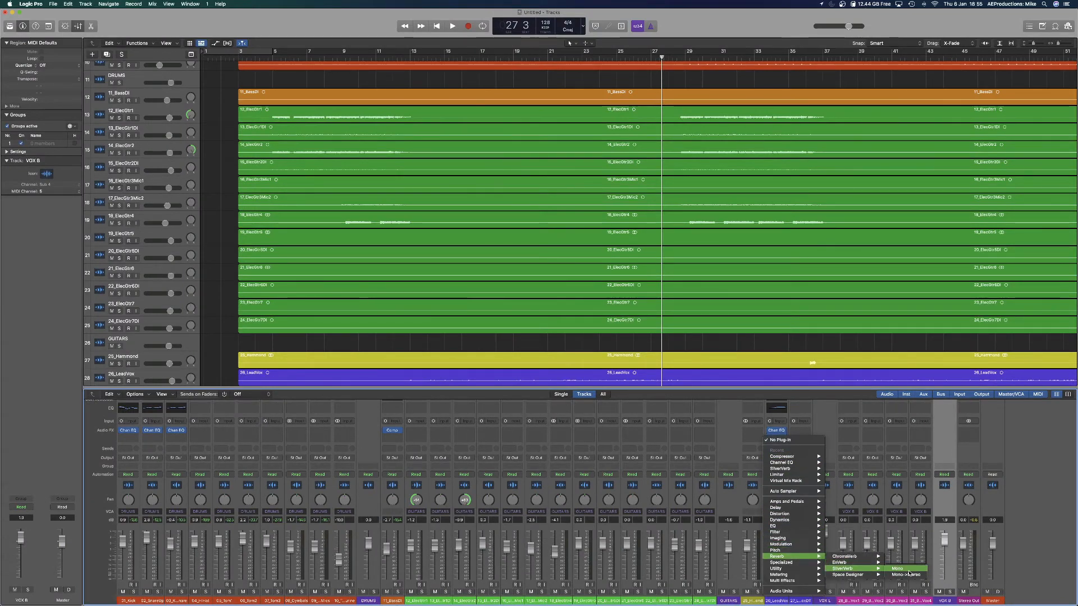
pyautogui.click(904, 574)
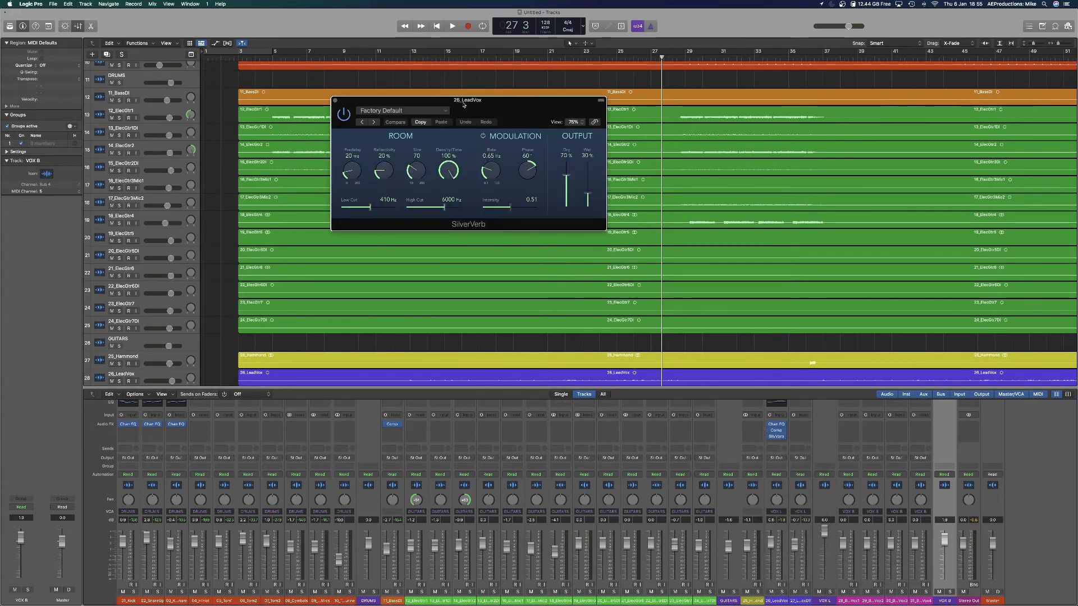
pyautogui.click(421, 111)
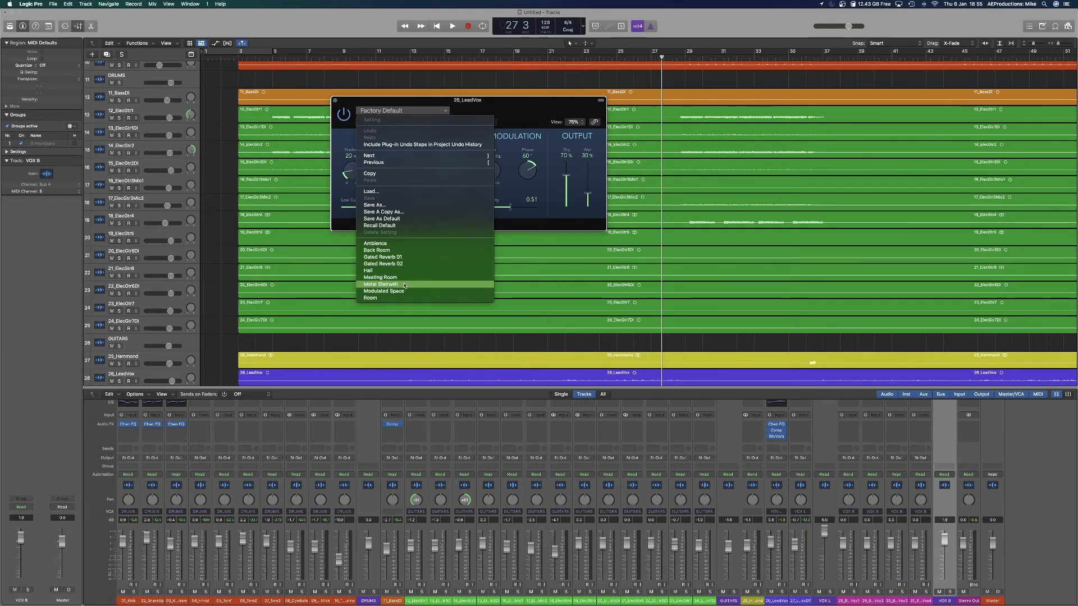
pyautogui.click(333, 101)
pyautogui.click(333, 101)
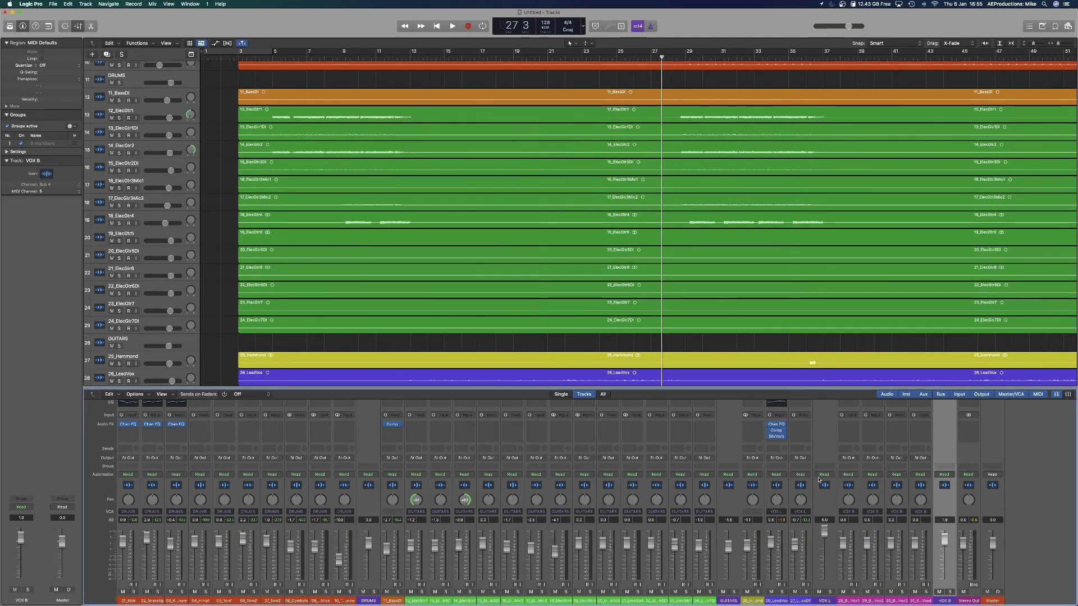
# Replace the SilverVerb on 26_LeadVox with a Space Designer reverb.
pyautogui.click(783, 438)
pyautogui.moveTo(803, 564)
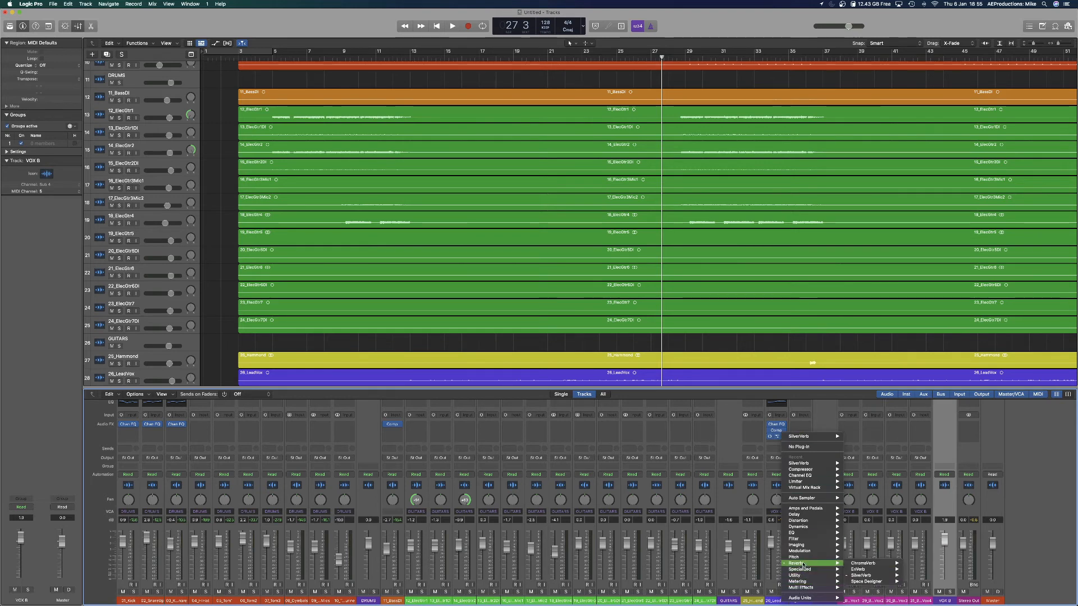
pyautogui.moveTo(887, 583)
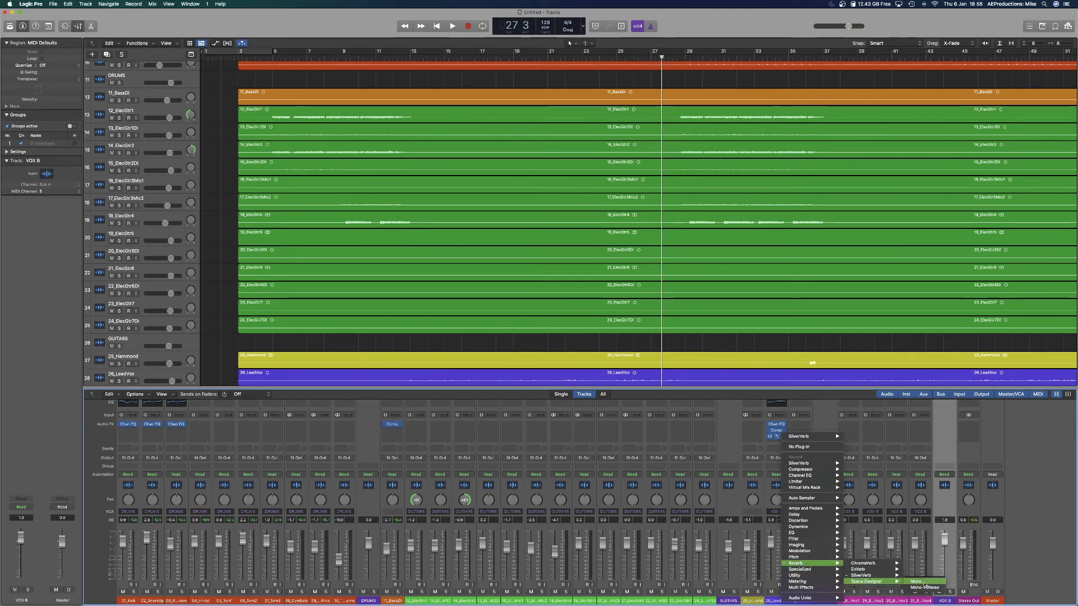
pyautogui.click(921, 582)
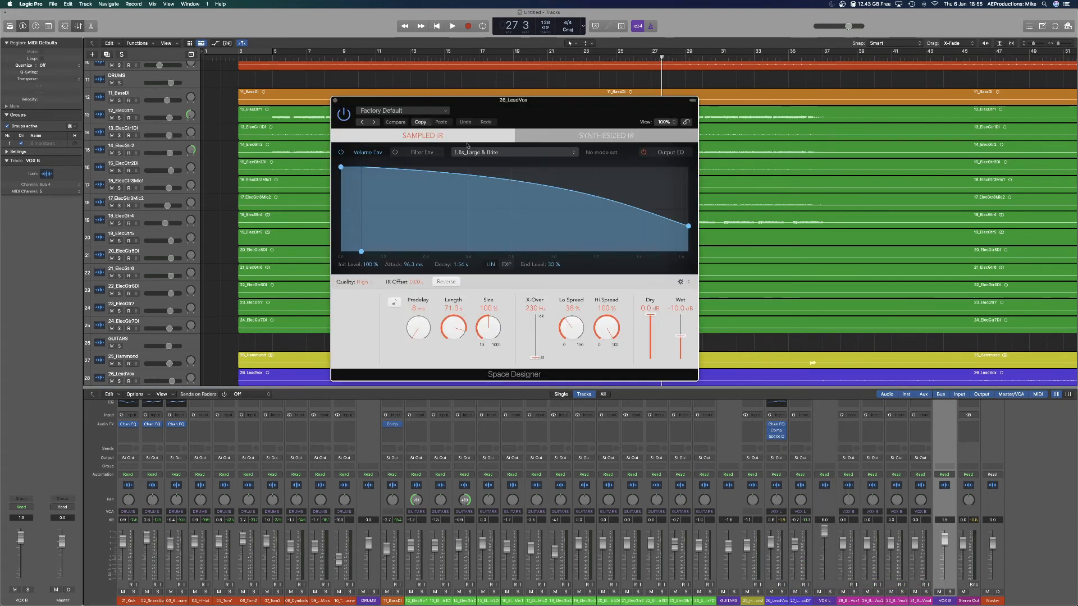
# Load the 1.6s Multi Vocals preset from the Small Spaces room settings into Space Designer and start playback to audition it.
pyautogui.click(427, 112)
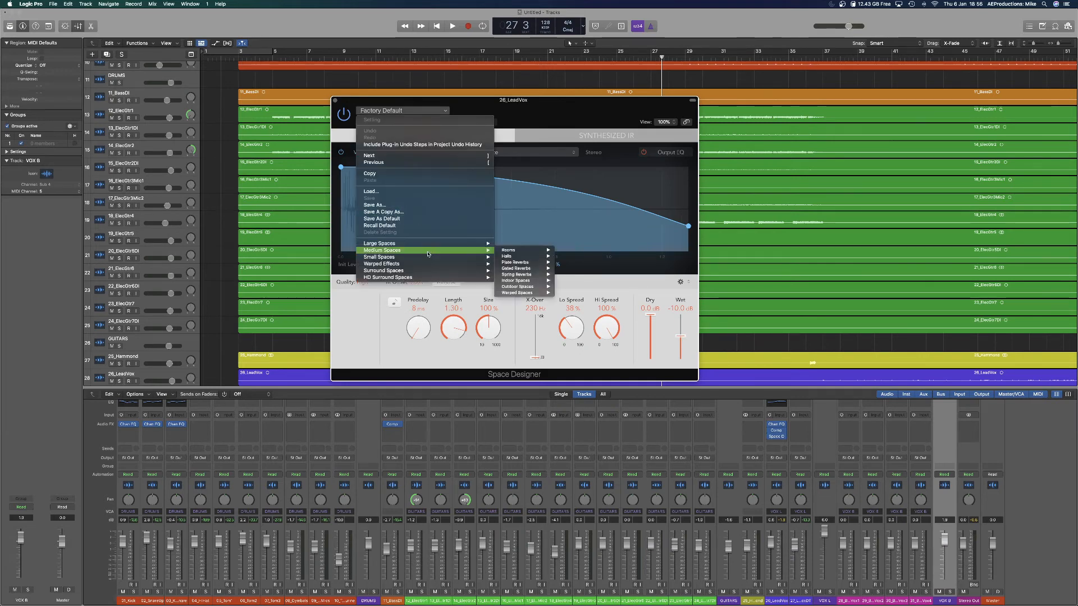
pyautogui.moveTo(449, 257)
pyautogui.moveTo(515, 263)
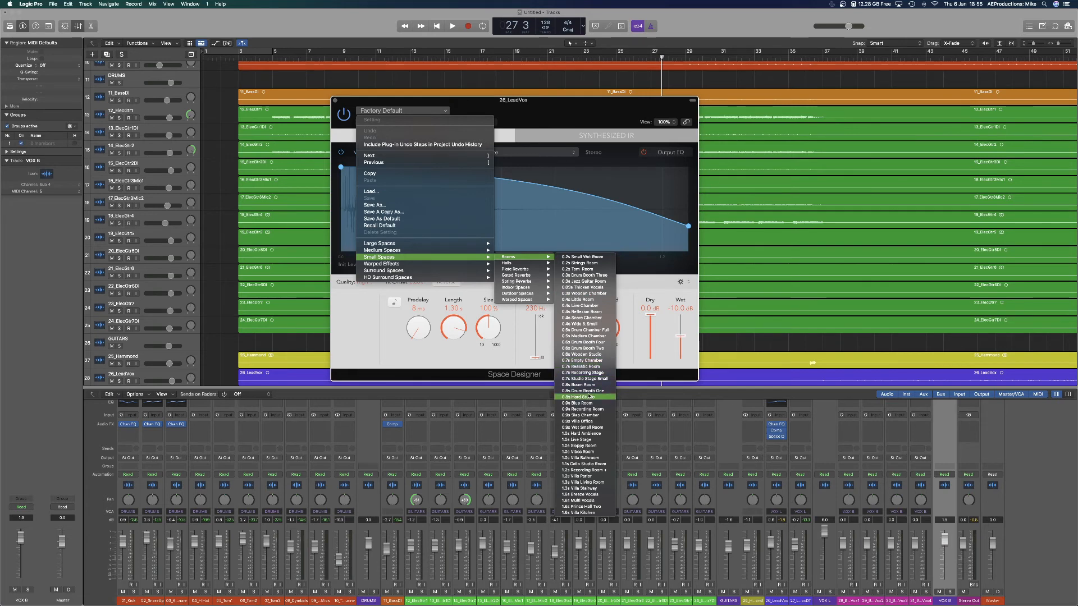
pyautogui.click(591, 500)
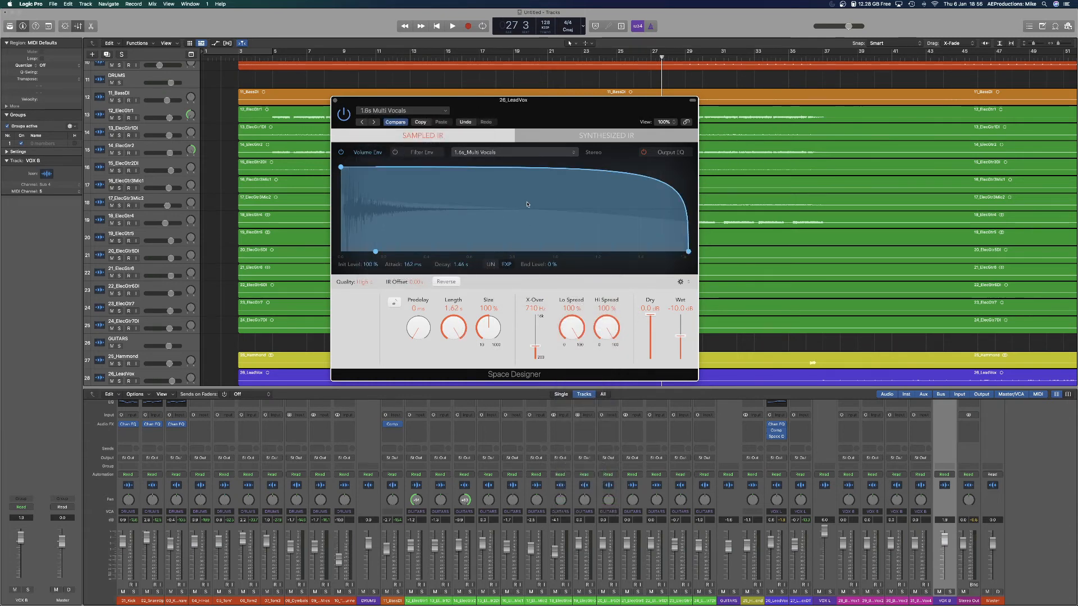
pyautogui.press('space')
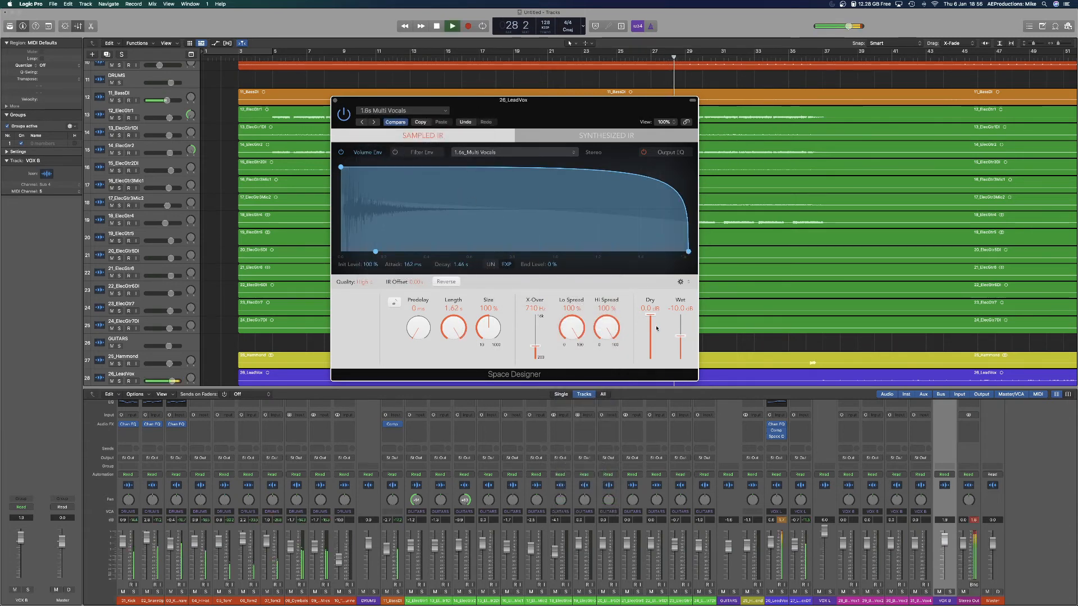
# Lower the Space Designer wet level to -24 dB and restart playback from around bar 20 to hear it in the mix.
pyautogui.moveTo(680, 337); pyautogui.dragTo(680, 343)
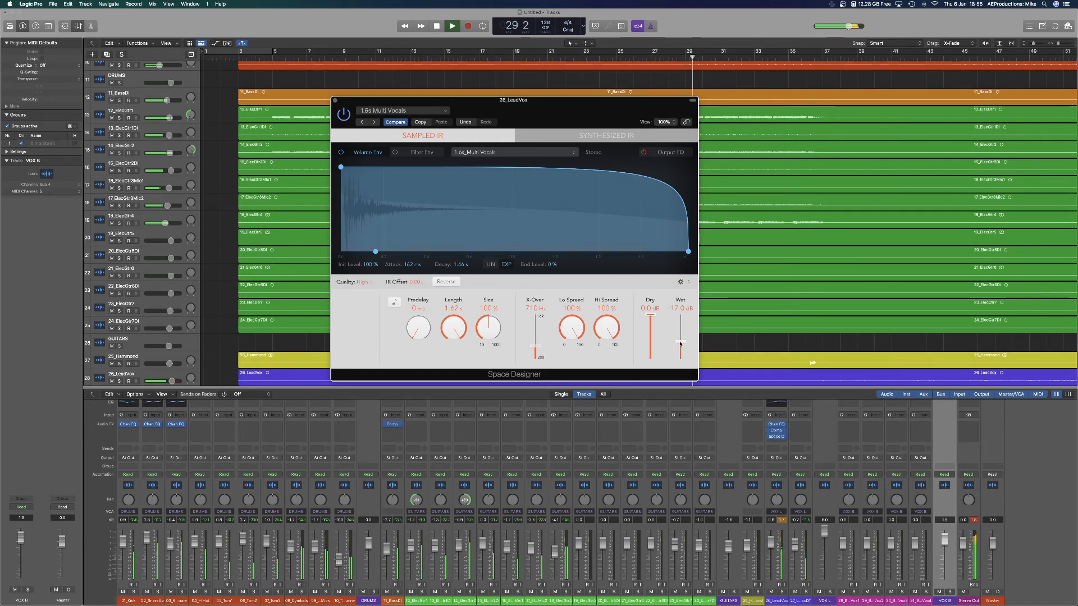
pyautogui.moveTo(518, 97); pyautogui.dragTo(477, 128)
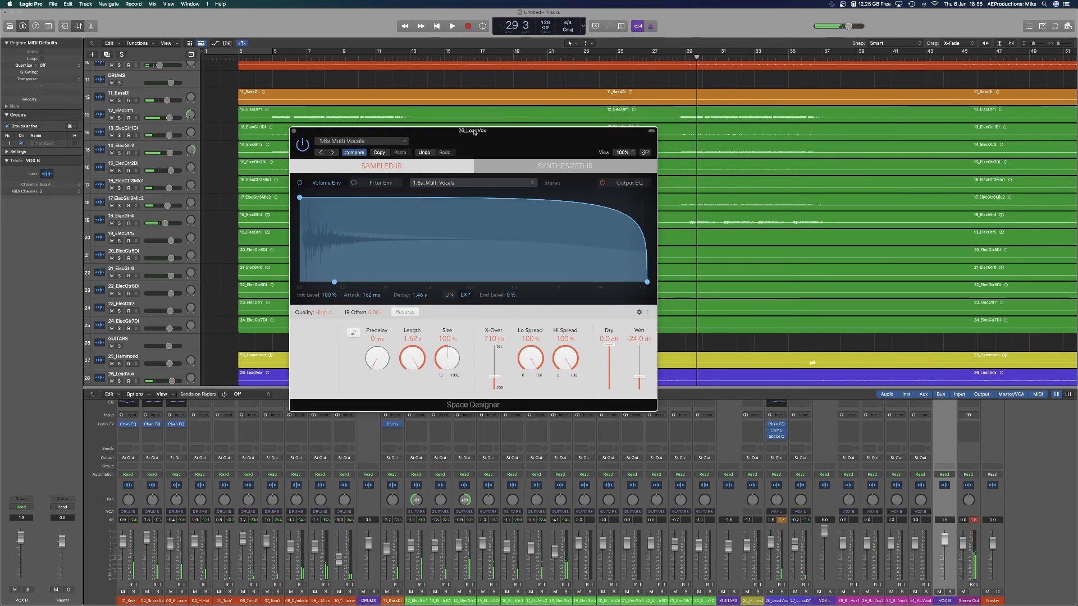
pyautogui.click(539, 57)
pyautogui.press('space')
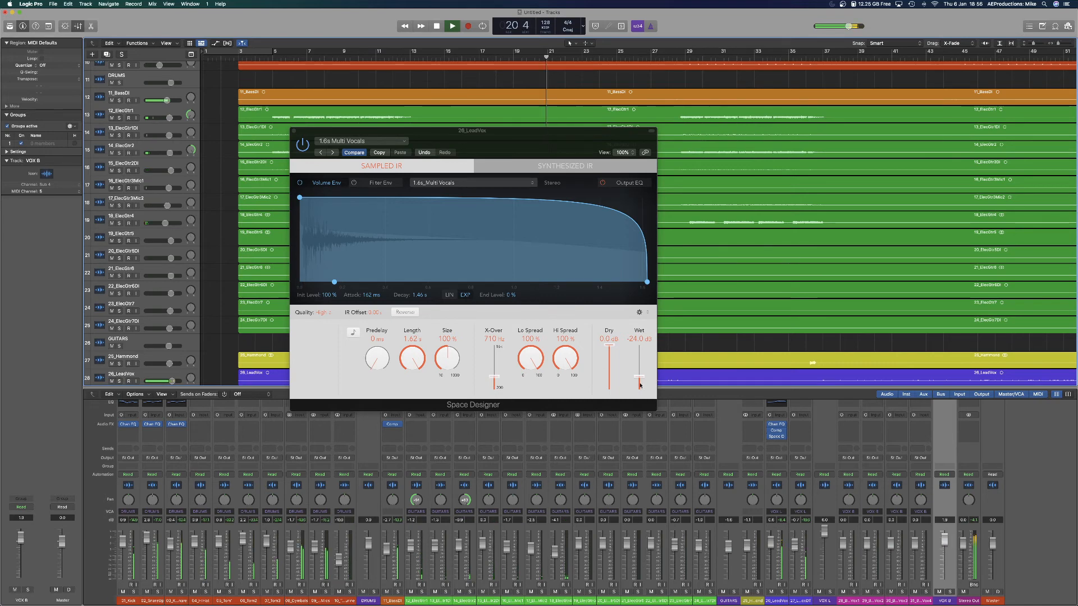
# Set Space Designer to size 110%, wet -32 dB and dry -2 dB, then close it and stop playback.
pyautogui.moveTo(636, 378); pyautogui.dragTo(638, 380)
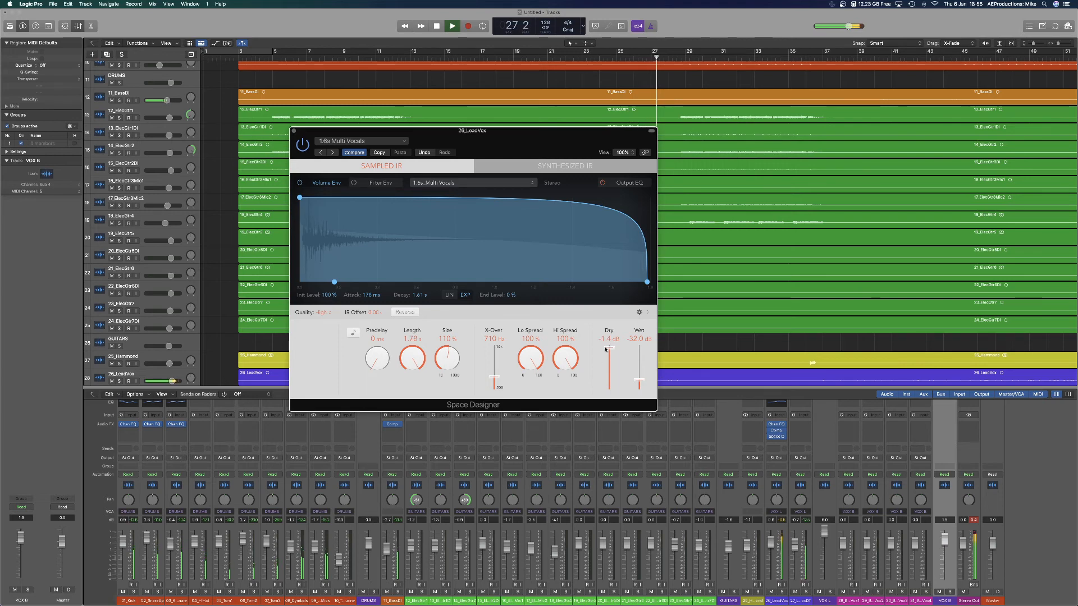
pyautogui.moveTo(609, 346); pyautogui.dragTo(609, 349)
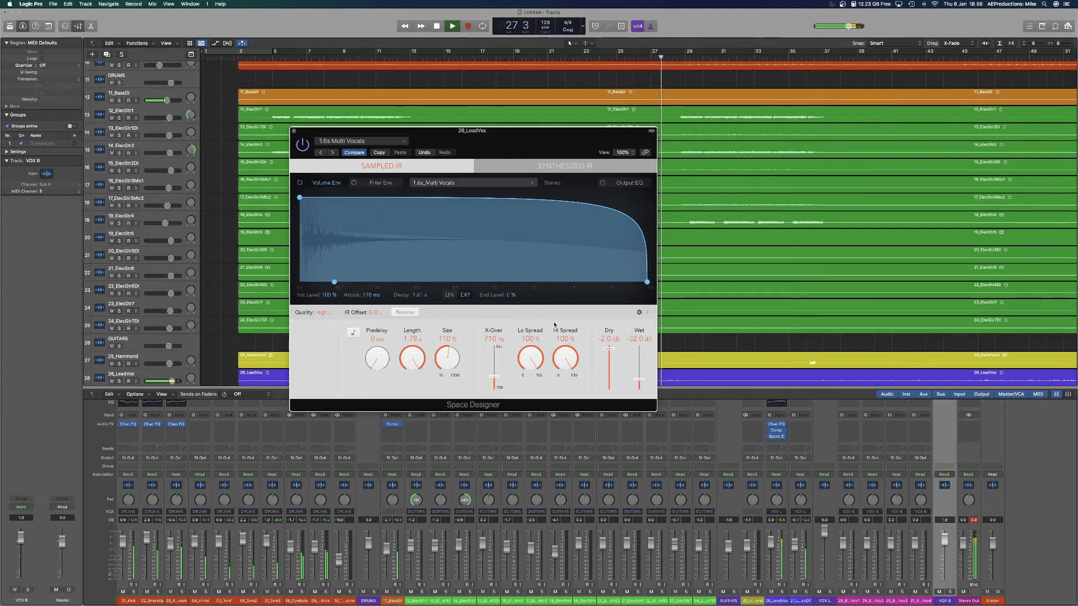
pyautogui.click(293, 130)
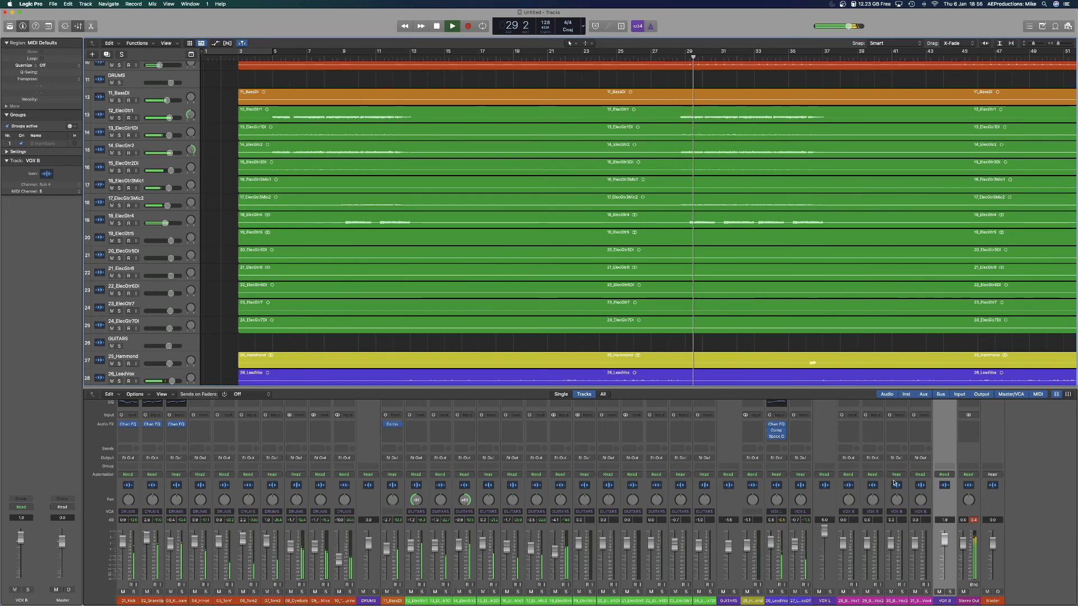
pyautogui.press('space')
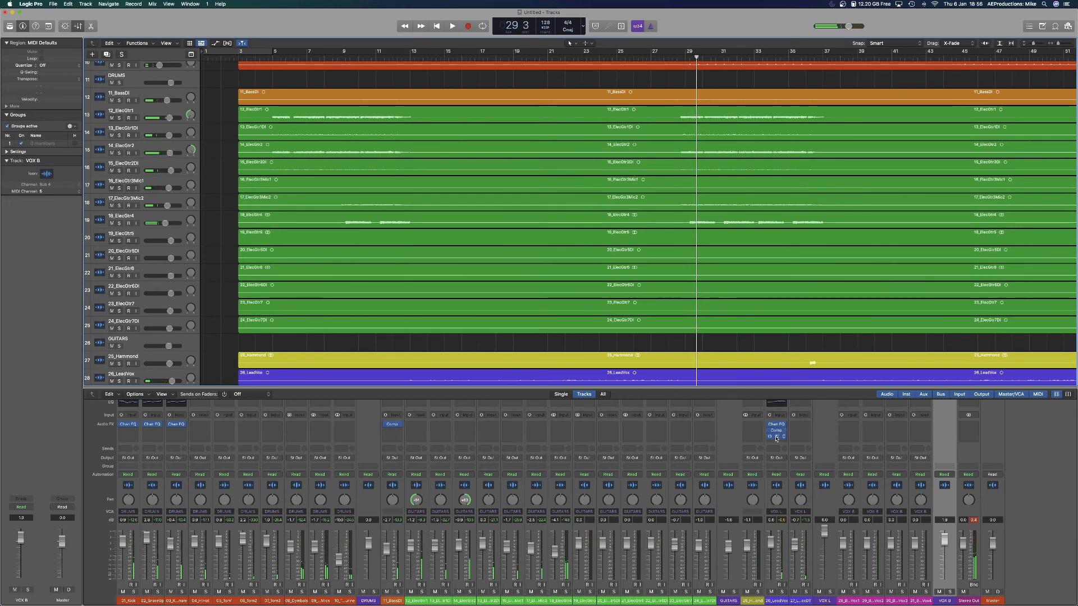
# Copy the Space Designer, Compressor and Channel EQ from 26_LeadVox onto channel 27, keeping the originals in place.
pyautogui.moveTo(776, 437); pyautogui.dragTo(797, 430)
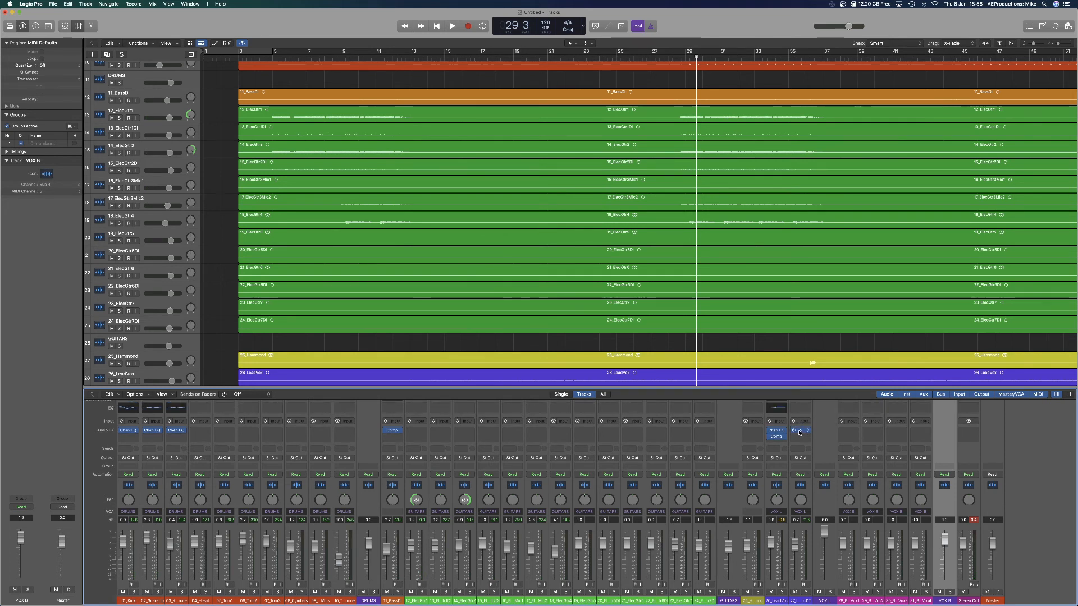
pyautogui.moveTo(799, 432); pyautogui.dragTo(779, 443)
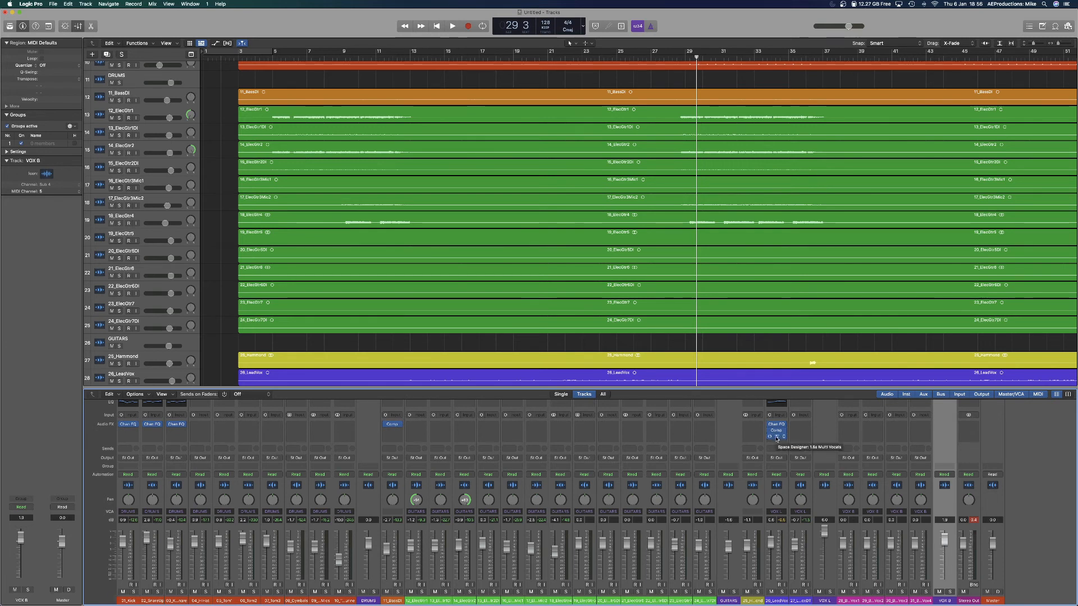
pyautogui.moveTo(781, 439); pyautogui.dragTo(800, 428)
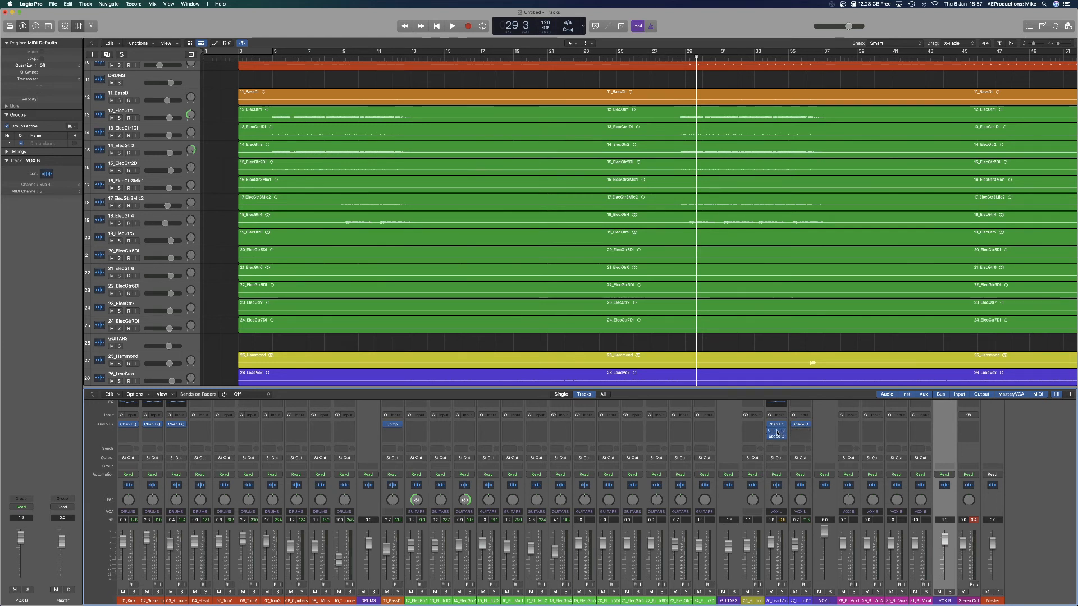
pyautogui.moveTo(786, 432); pyautogui.dragTo(800, 430)
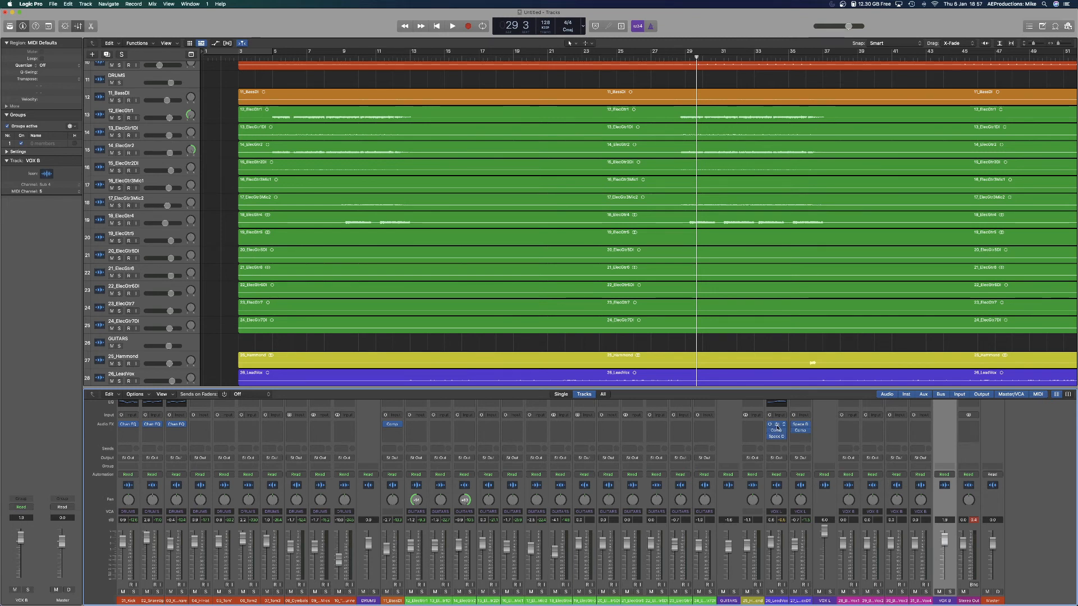
pyautogui.moveTo(804, 439); pyautogui.dragTo(801, 442)
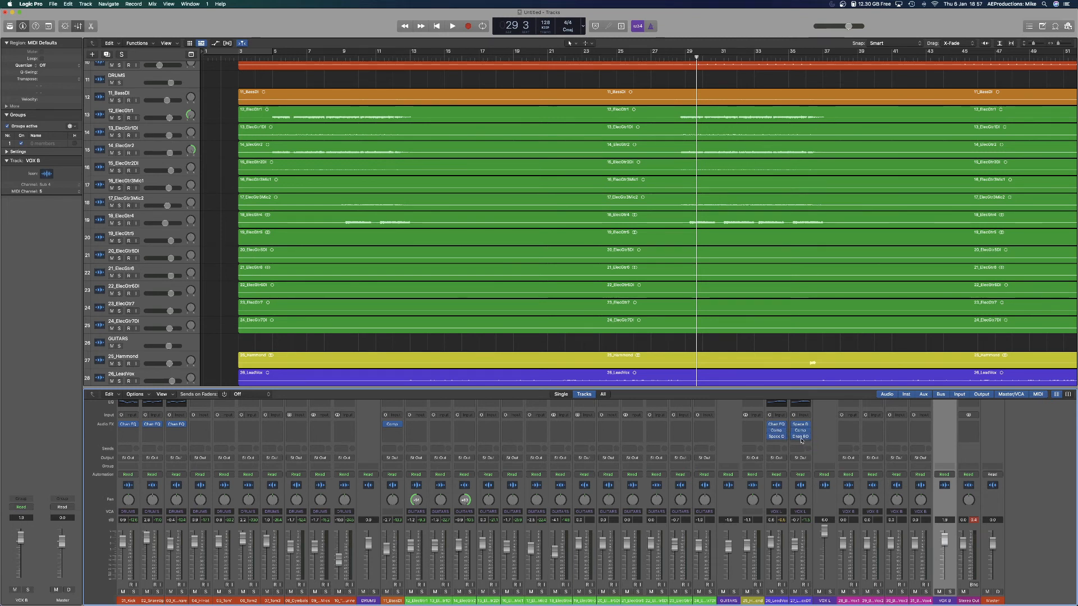
# During playback, lower the two lead vocal faders slightly and raise the VOX B VCA, then stop.
pyautogui.click(663, 58)
pyautogui.press('space')
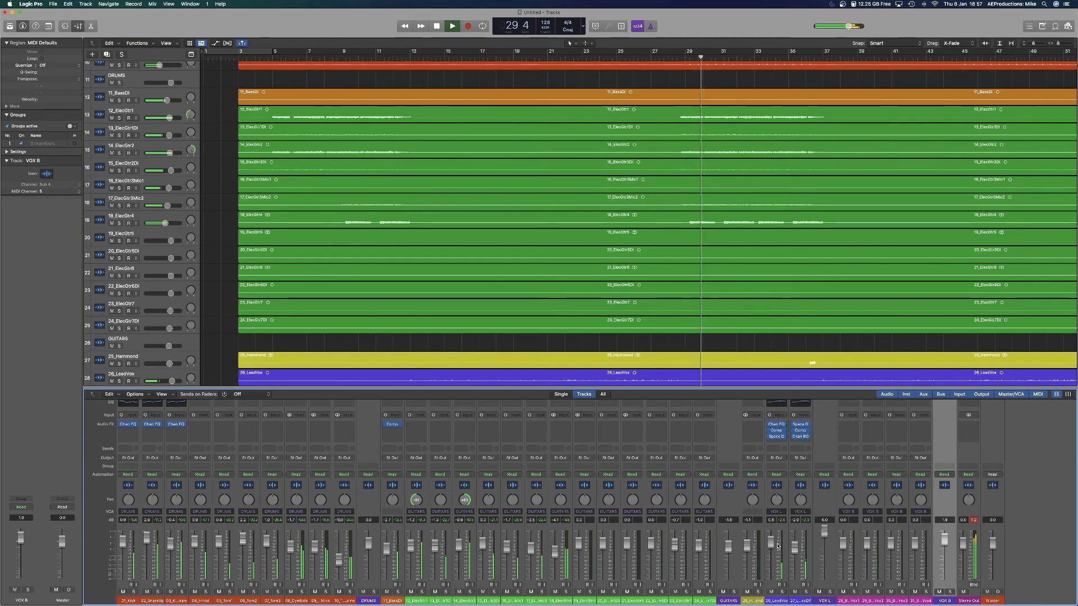
pyautogui.moveTo(774, 545); pyautogui.dragTo(775, 547)
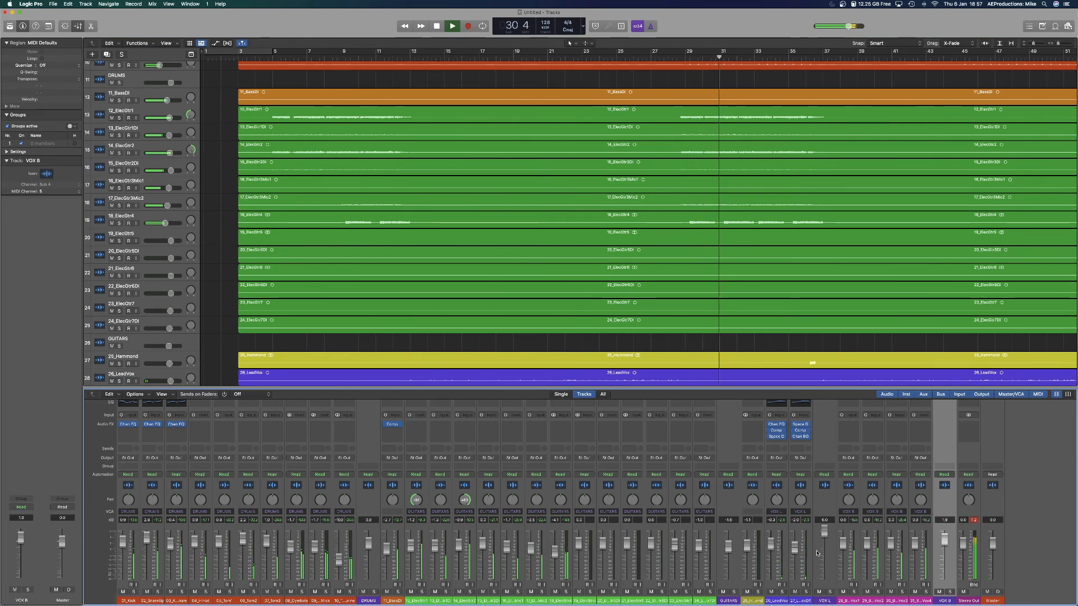
pyautogui.moveTo(947, 541); pyautogui.dragTo(947, 537)
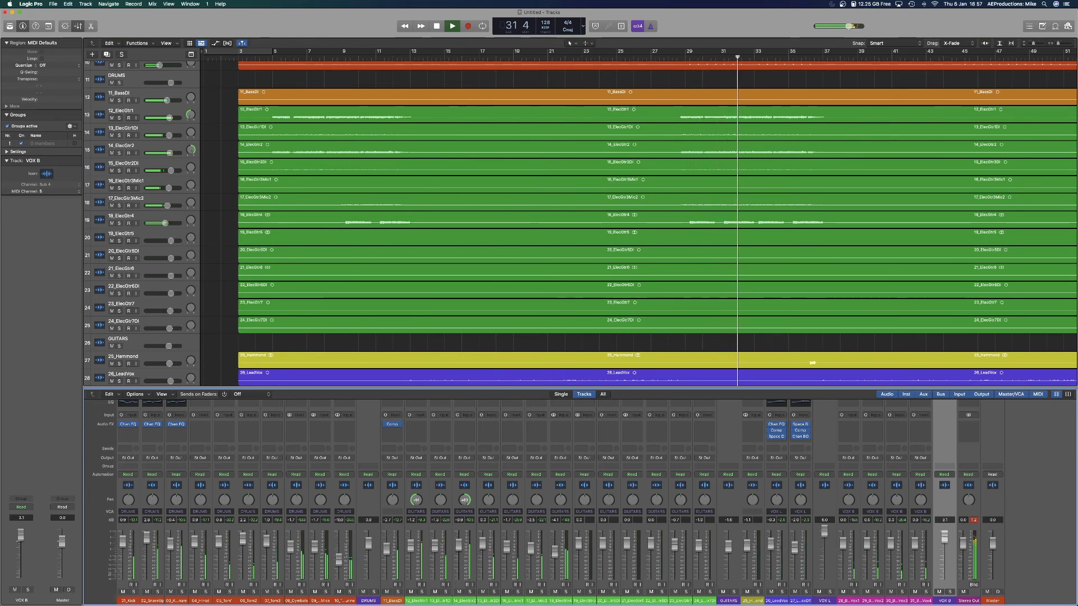
pyautogui.hscroll(1, 783, 217)
pyautogui.hscroll(2, 783, 216)
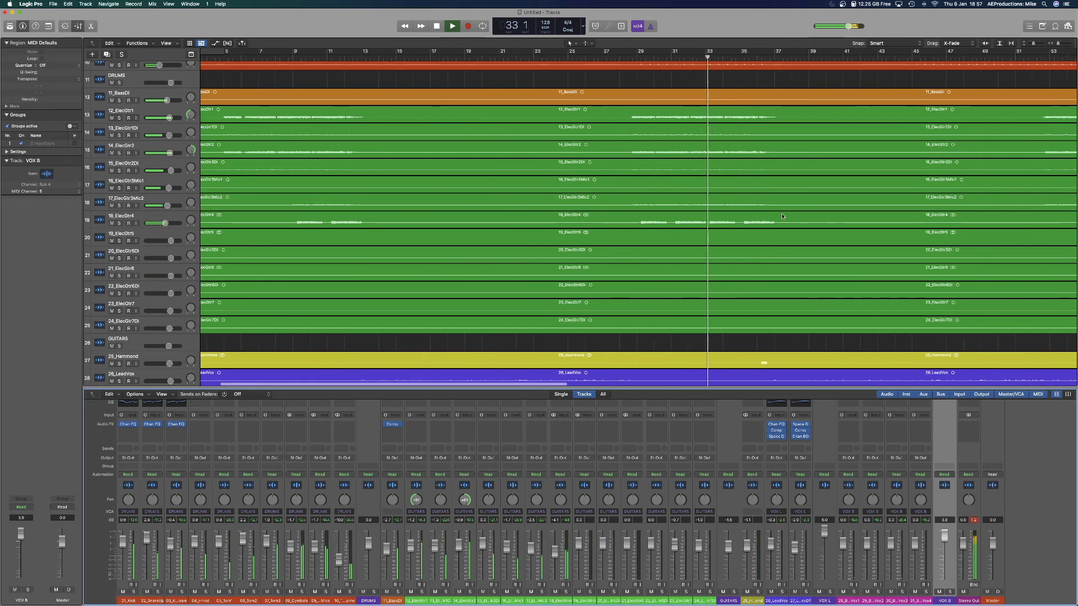
pyautogui.press('space')
# Play a section further into the song, lower the VOX L VCA and set the VOX B VCA to 2.3 dB, then stop.
pyautogui.click(854, 55)
pyautogui.press('space')
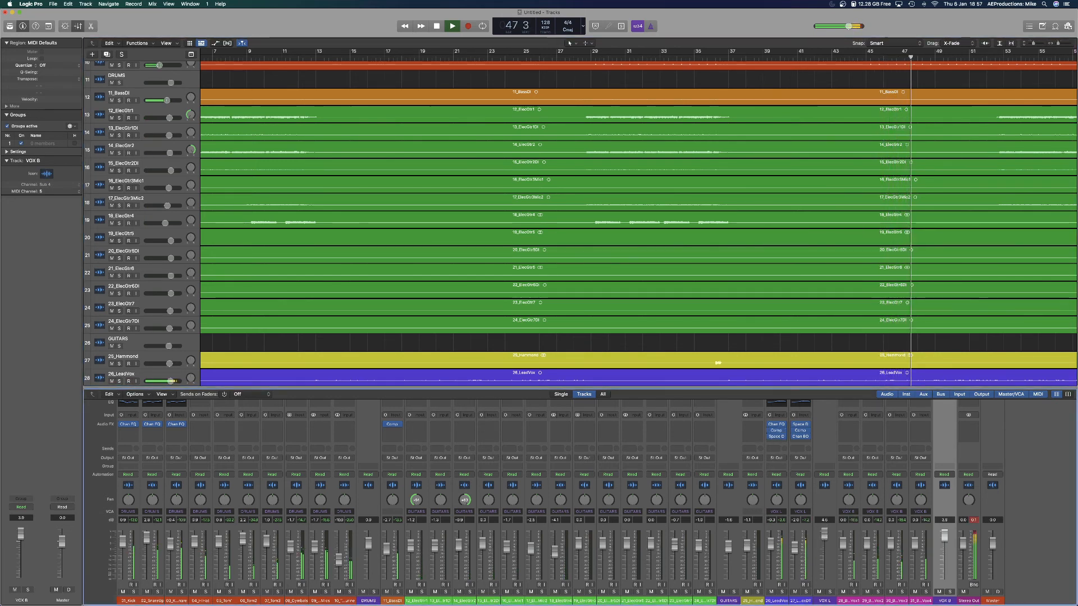
pyautogui.moveTo(824, 536); pyautogui.dragTo(825, 544)
pyautogui.moveTo(950, 536); pyautogui.dragTo(950, 540)
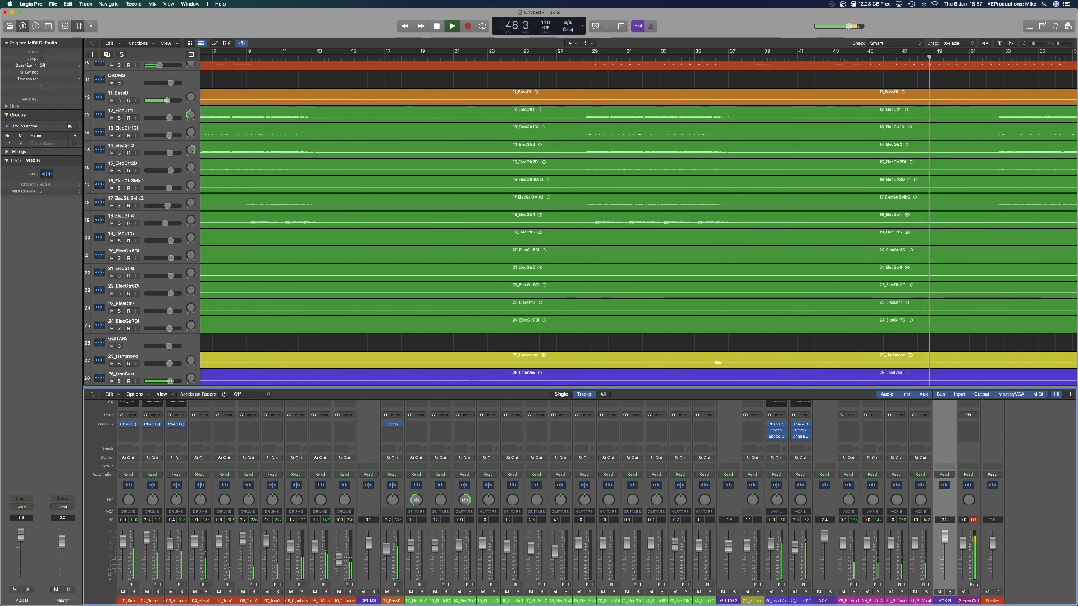
pyautogui.press('space')
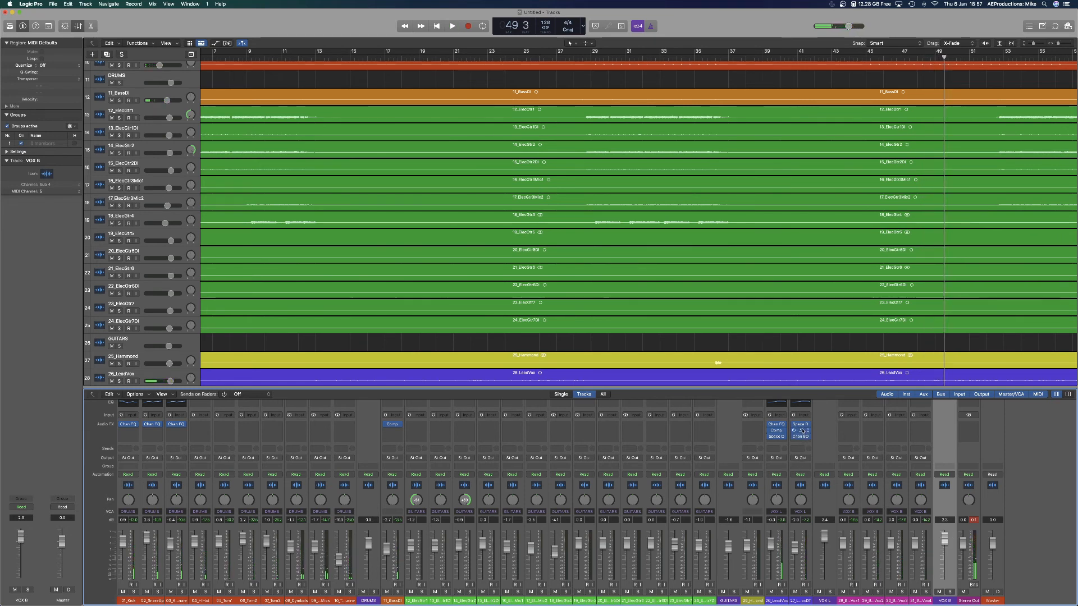
# Copy the Compressor, Channel EQ and Space Designer onto all four backing vocal channels, 28 to 31.
pyautogui.moveTo(801, 430); pyautogui.dragTo(851, 425)
pyautogui.moveTo(848, 424); pyautogui.dragTo(896, 425)
pyautogui.moveTo(896, 424); pyautogui.dragTo(918, 427)
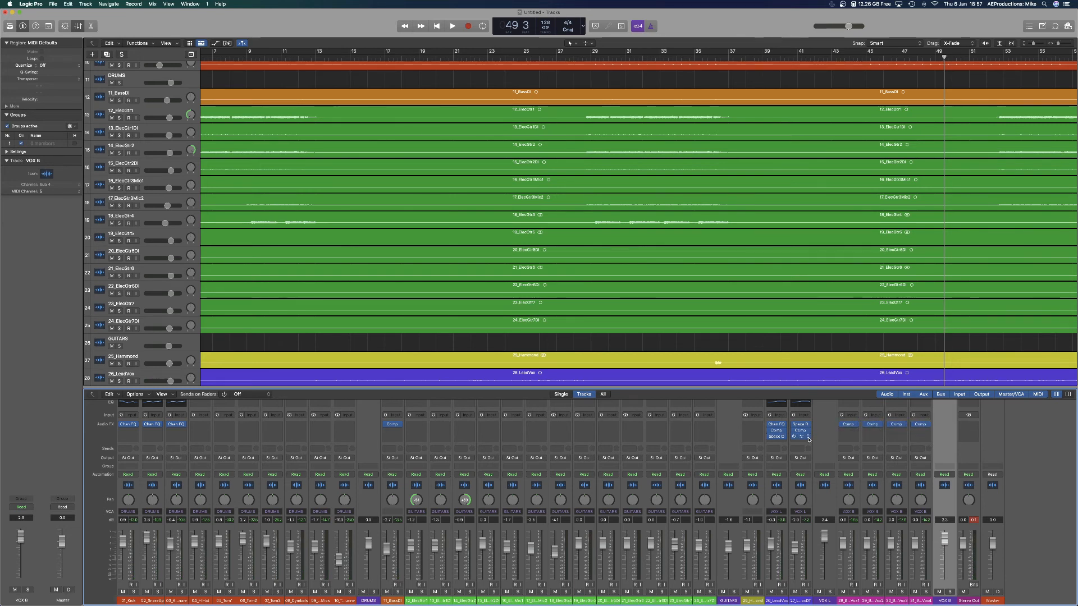
pyautogui.moveTo(844, 432); pyautogui.dragTo(848, 431)
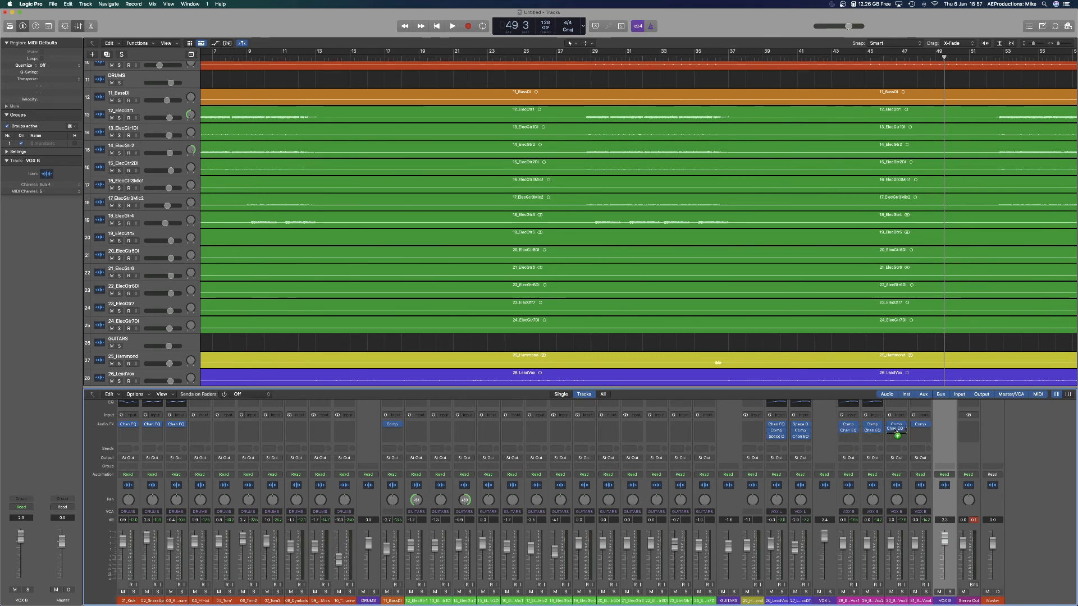
pyautogui.moveTo(901, 431); pyautogui.dragTo(920, 430)
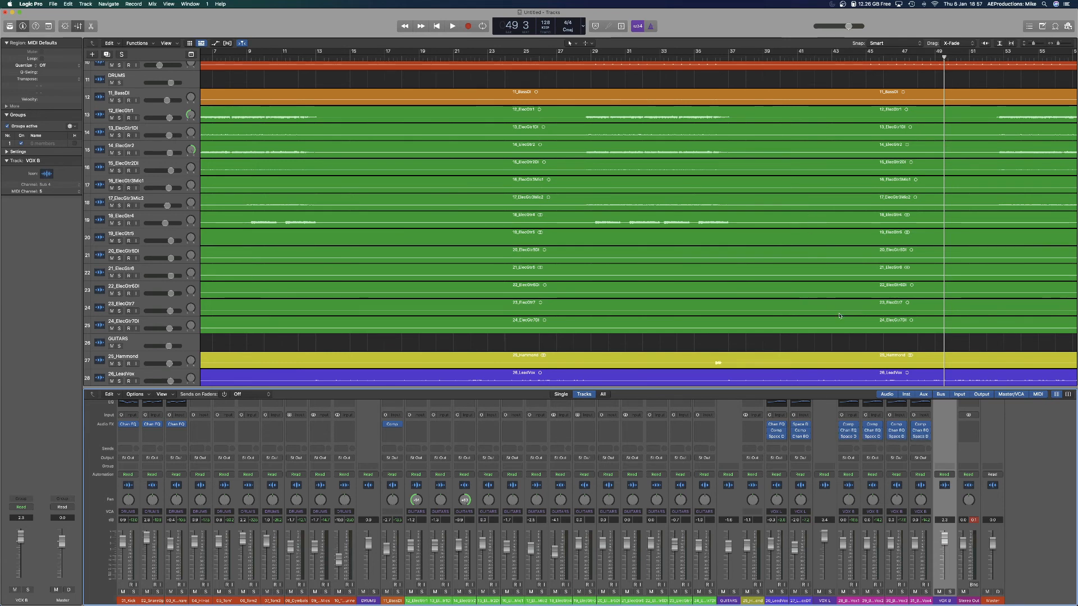
# Adjust the Compressor threshold on 28_BackingVox1 and lower the VOX B VCA to 0.8 dB during playback.
pyautogui.click(848, 424)
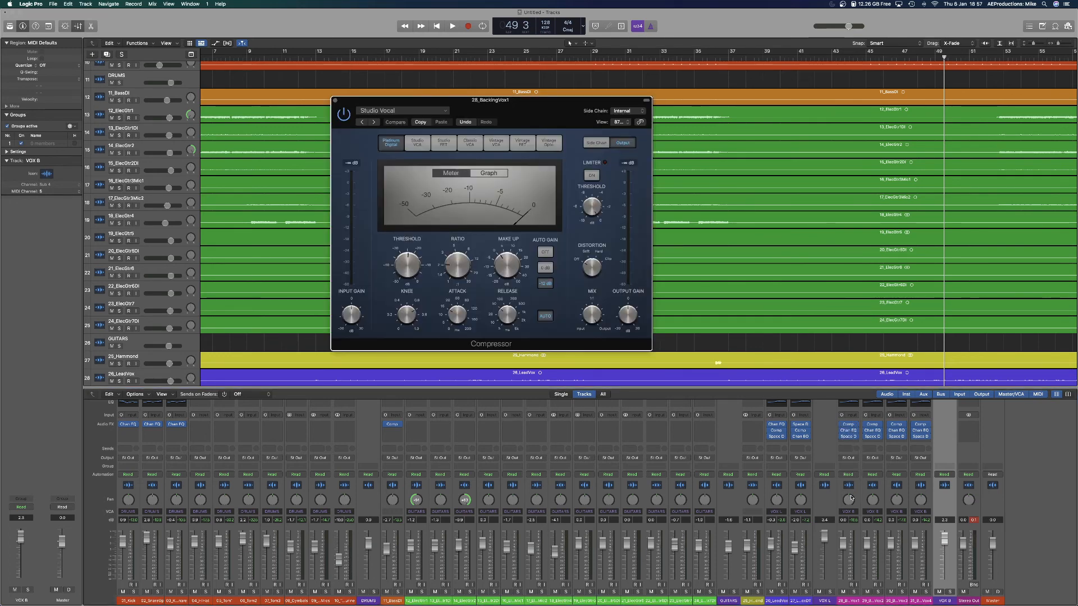
pyautogui.moveTo(415, 261); pyautogui.dragTo(410, 265)
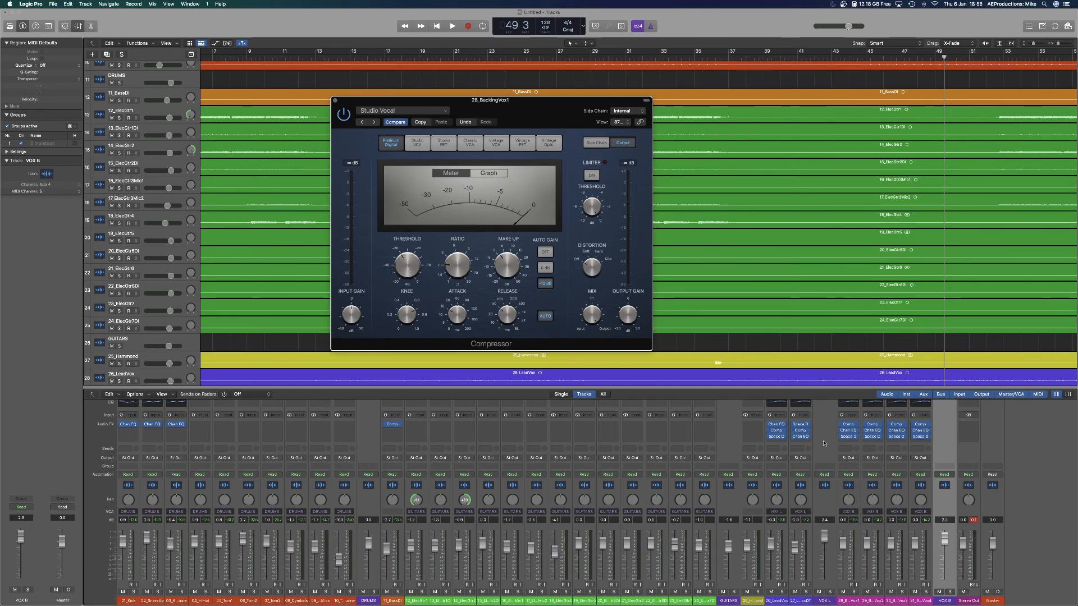
pyautogui.doubleClick(770, 55)
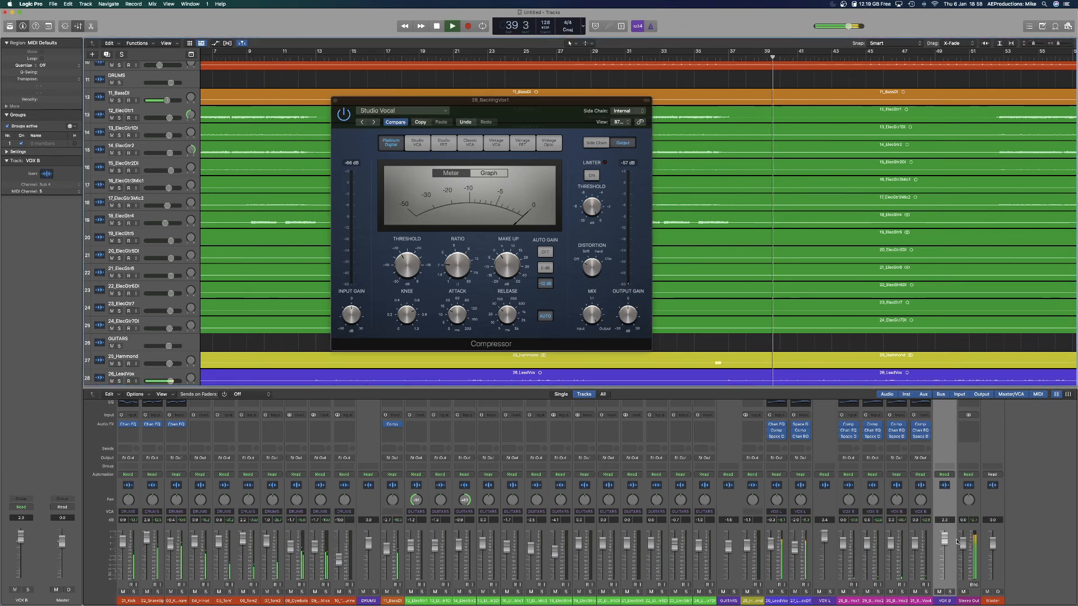
pyautogui.moveTo(944, 538); pyautogui.dragTo(944, 542)
pyautogui.press('space')
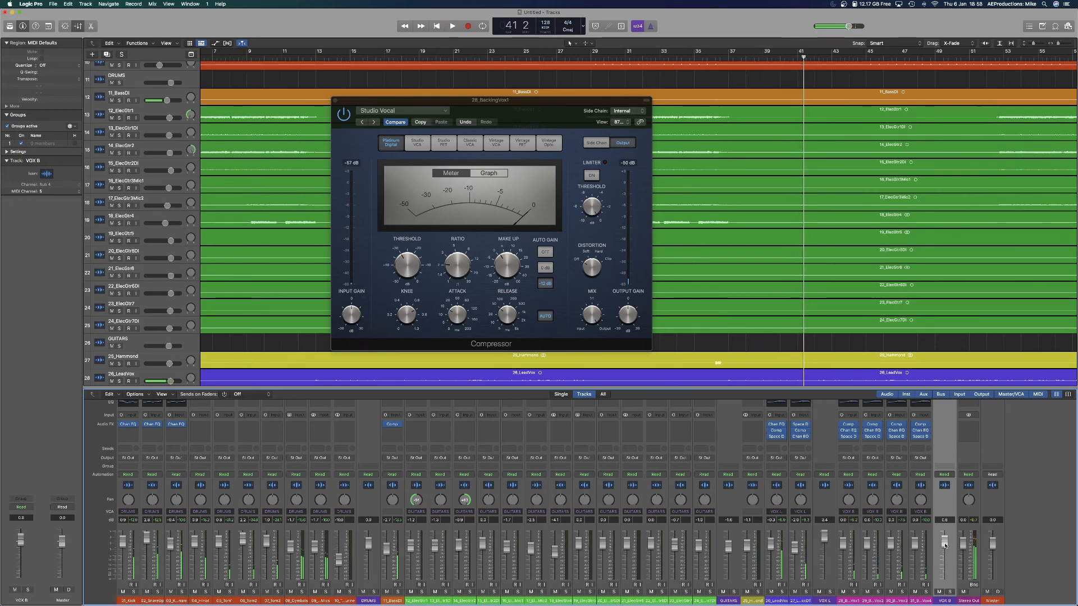
# Pan the four backing vocals, lower the VOX B VCA to -4.4 dB during playback and close the Compressor.
pyautogui.press('space')
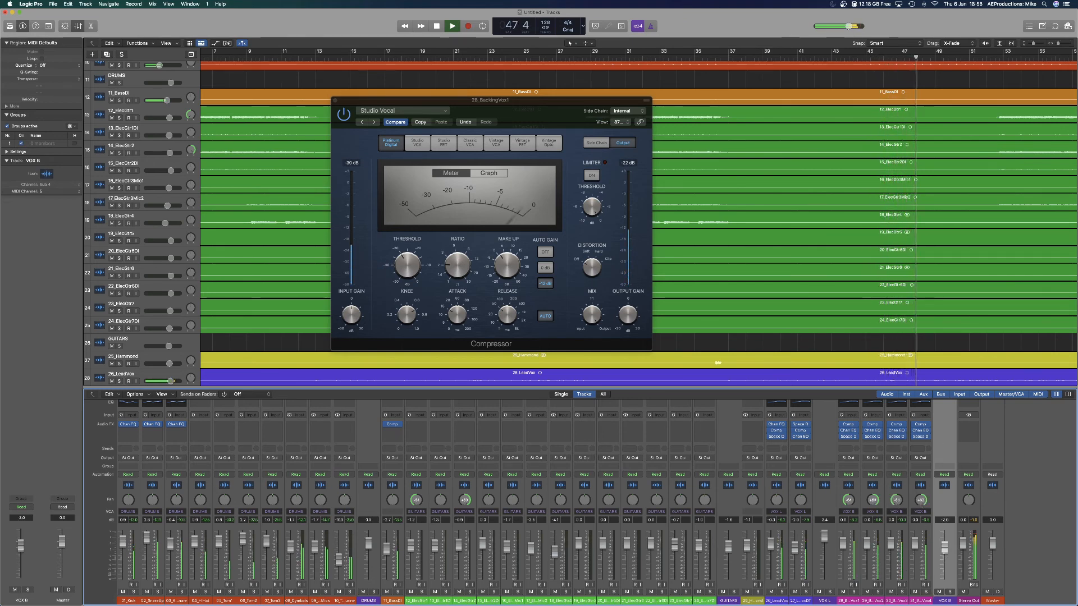
pyautogui.click(944, 553)
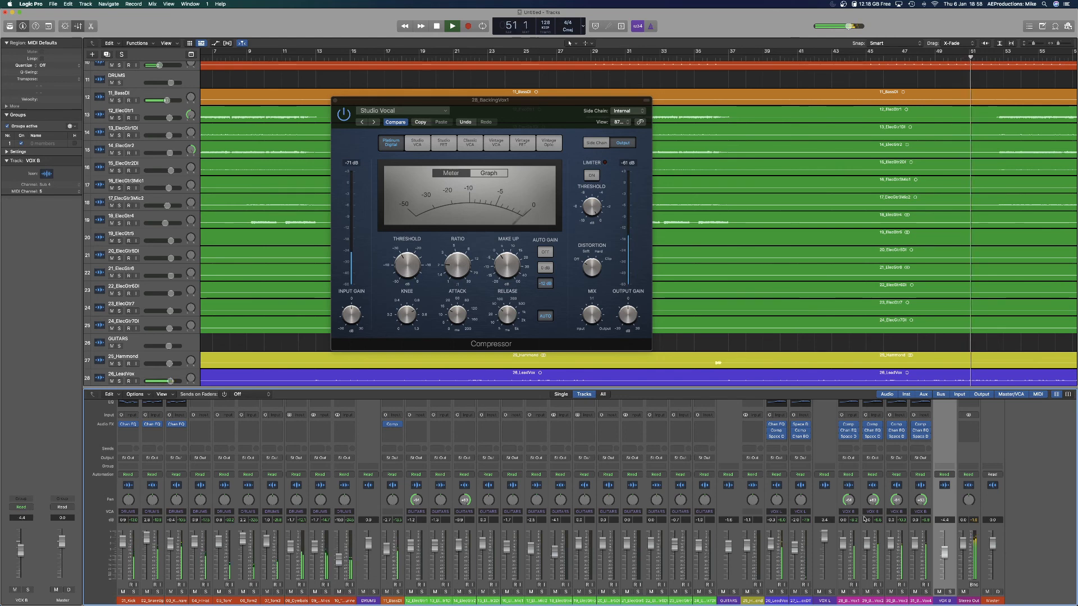
pyautogui.click(335, 100)
pyautogui.press('space')
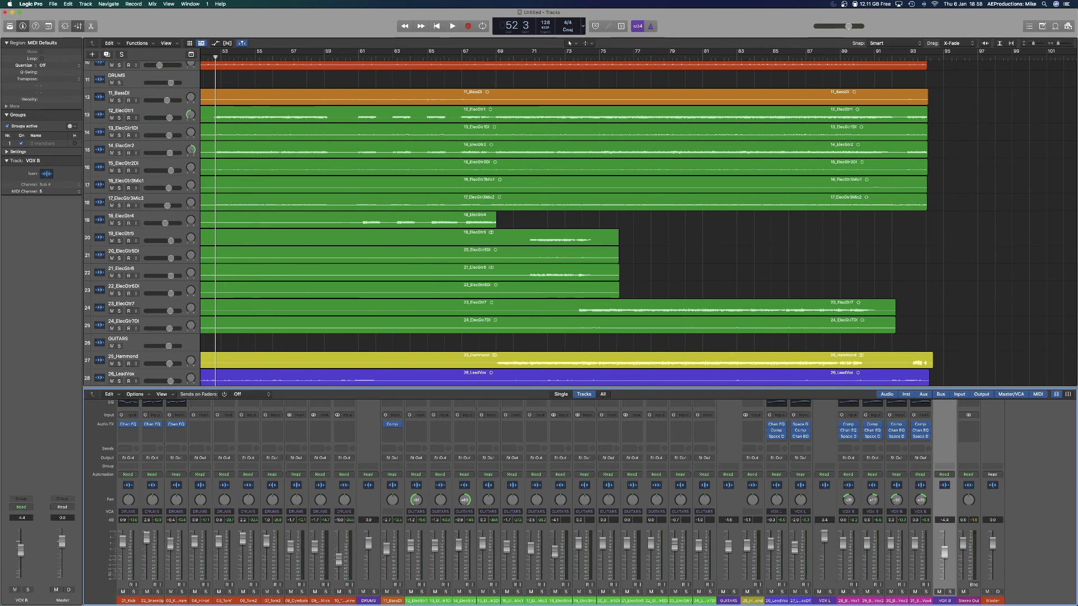
# Play the following section of the full mix to check the vocal balance.
pyautogui.press('space')
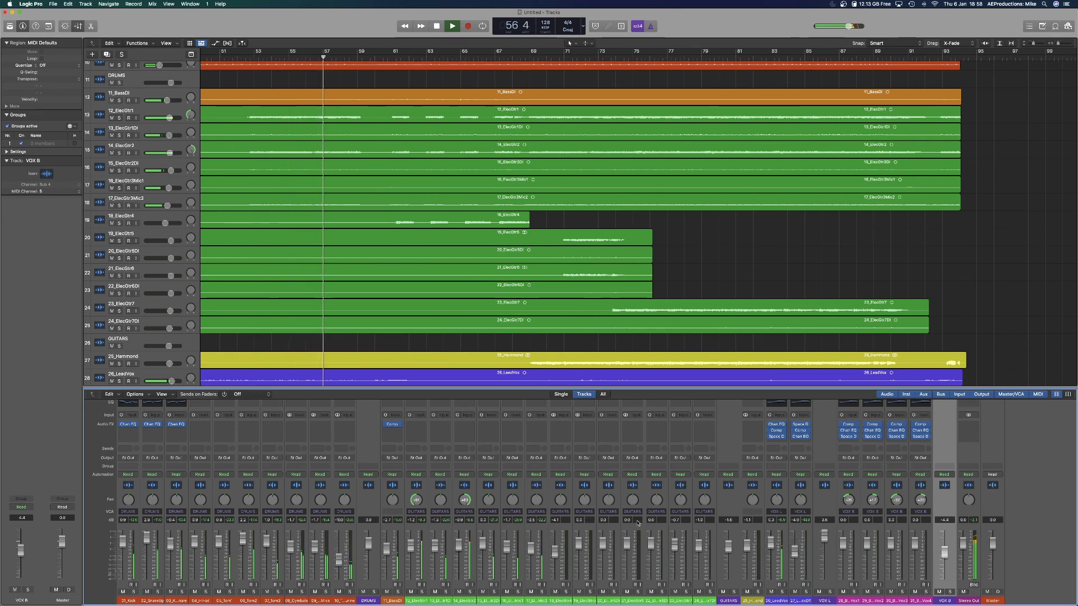
pyautogui.scroll(-1, 588, 468)
pyautogui.scroll(1, 588, 467)
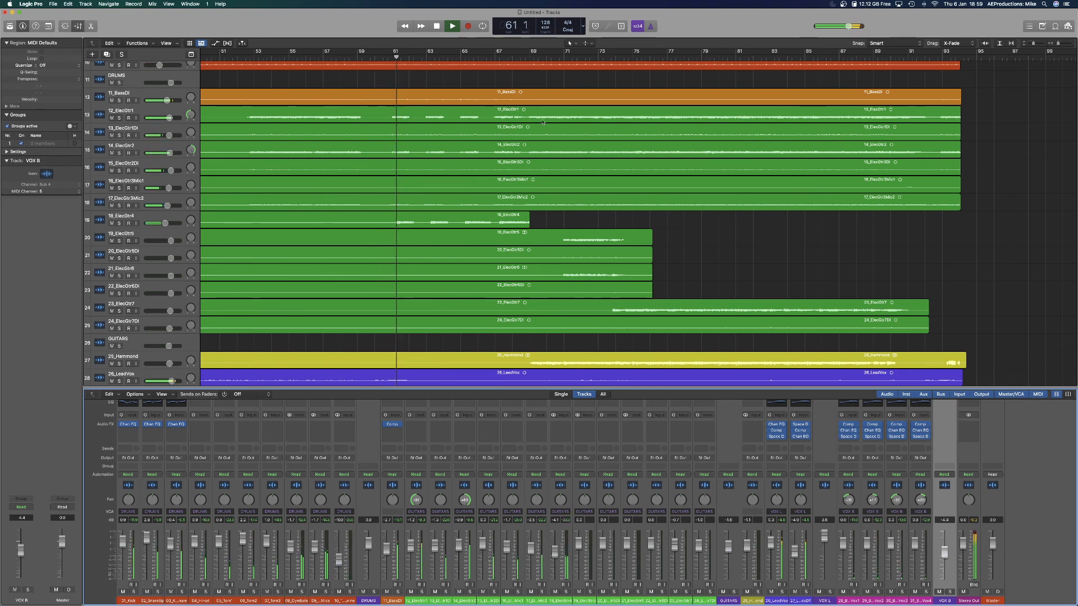
# Play from around bar 69, lower the 25_Hammond fader to -5.3 dB and stop playback.
pyautogui.press('space')
pyautogui.click(541, 56)
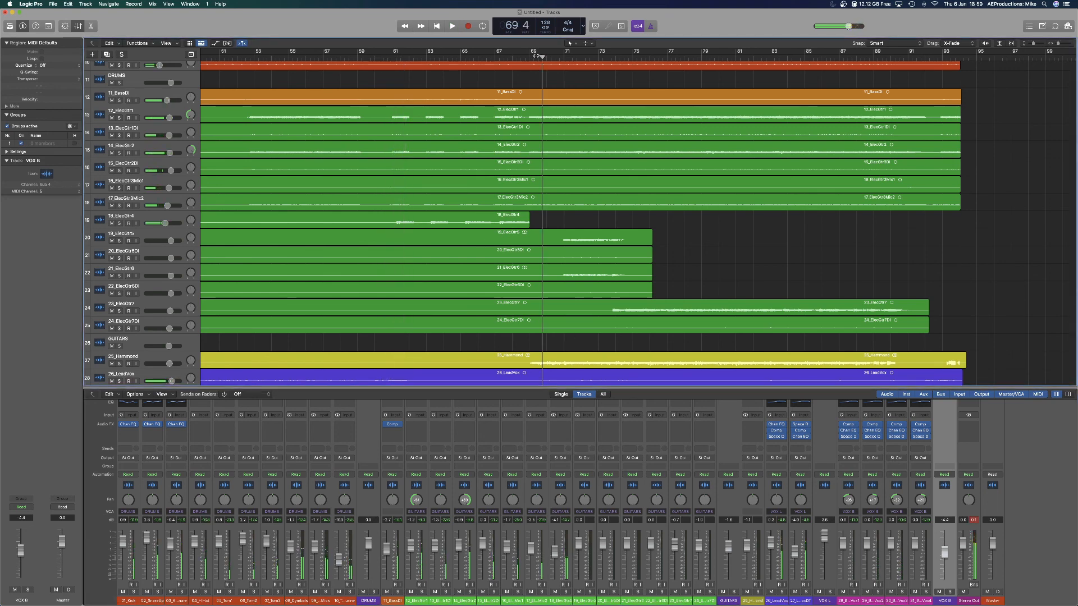
pyautogui.press('space')
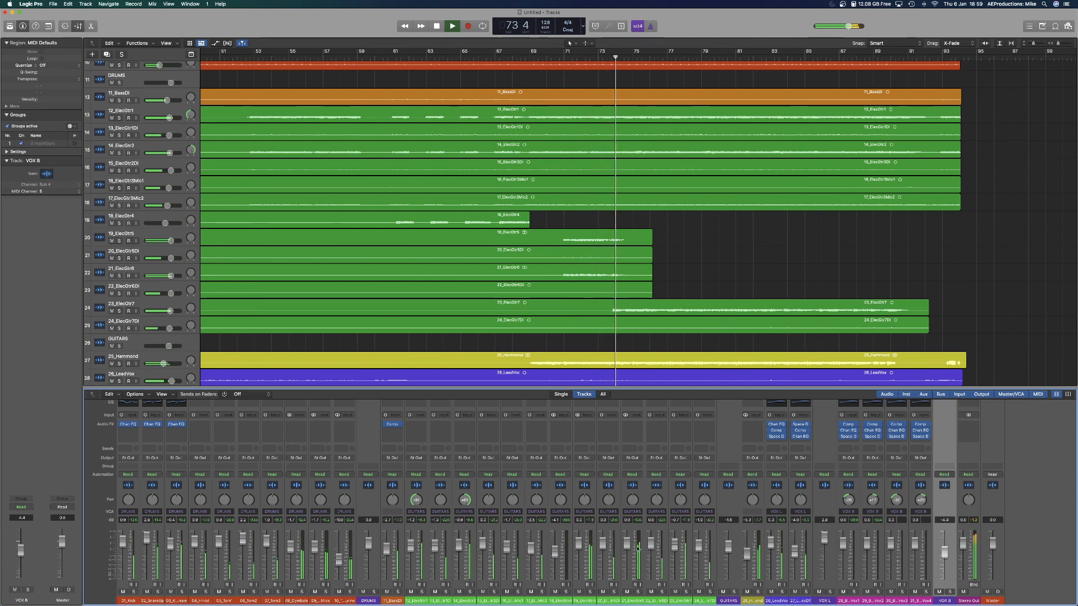
pyautogui.press('space')
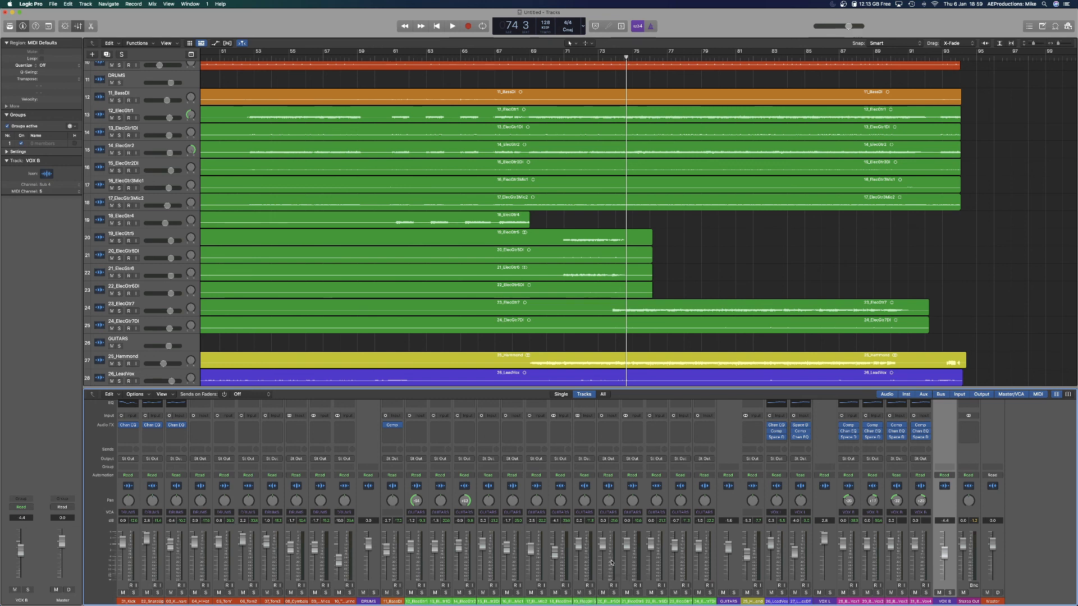
pyautogui.scroll(-1, 617, 531)
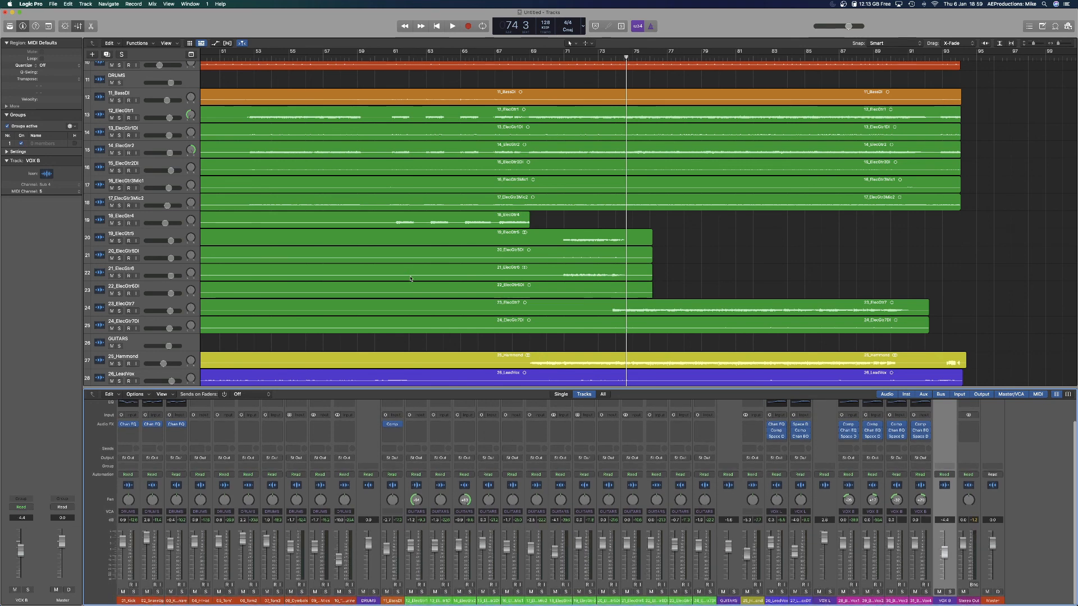
# Review the whole arrangement from the start of the song, from the drum tracks through guitars and Hammond to the backing vocals.
pyautogui.hscroll(-10, 411, 279)
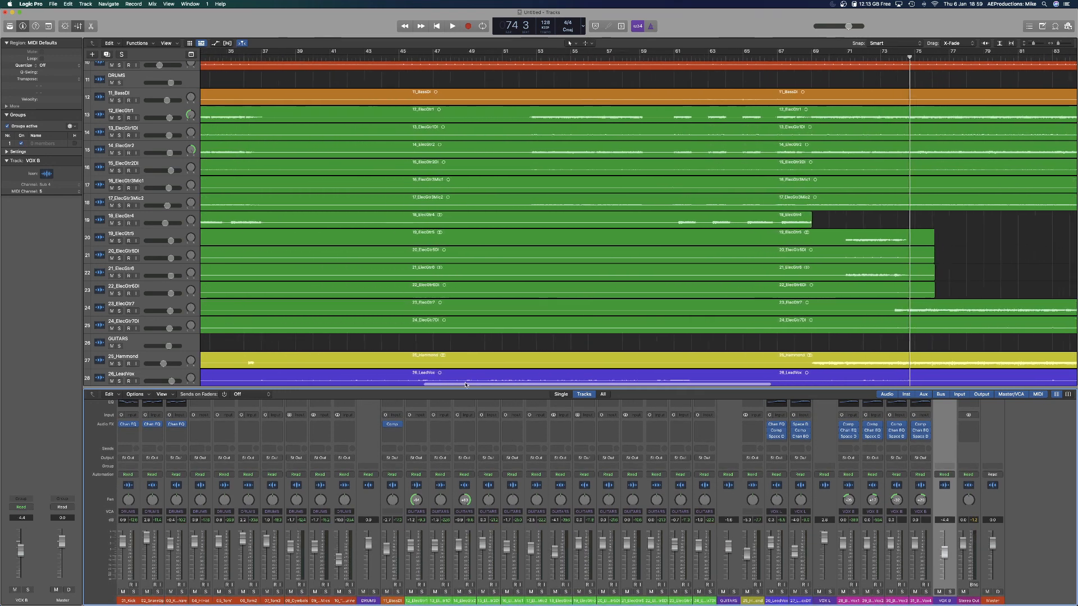
pyautogui.scroll(-6, 455, 314)
pyautogui.hscroll(-5, 455, 314)
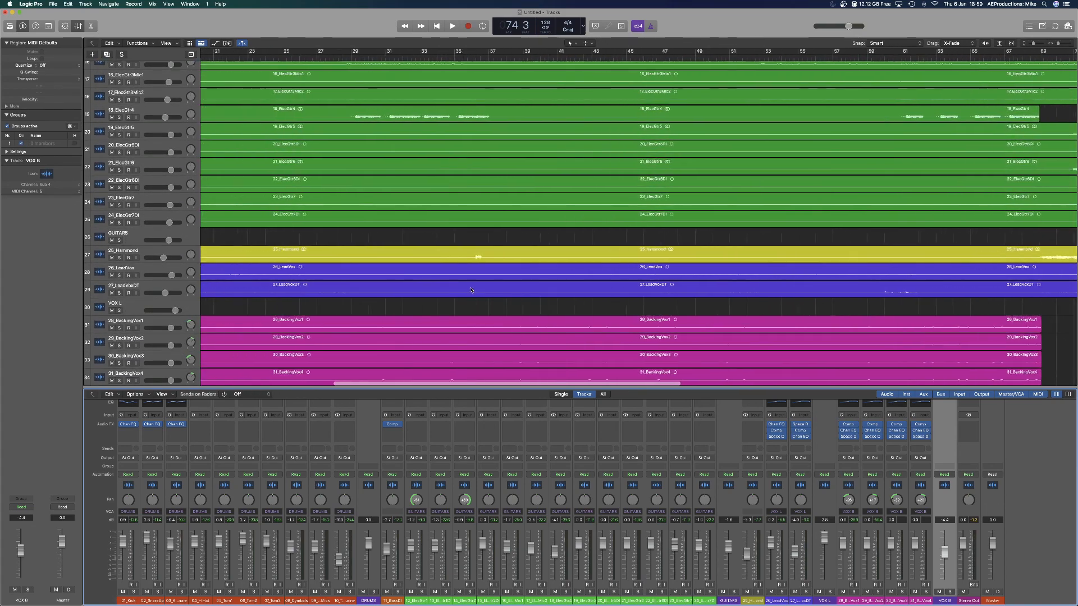
pyautogui.hscroll(-10, 472, 290)
pyautogui.scroll(12, 471, 291)
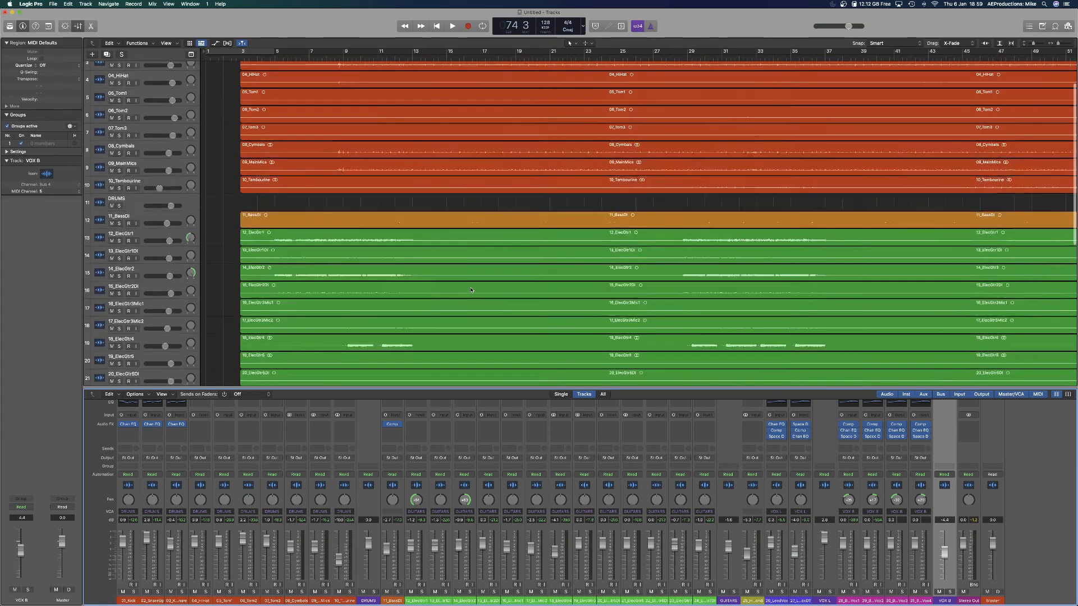
pyautogui.scroll(-10, 471, 290)
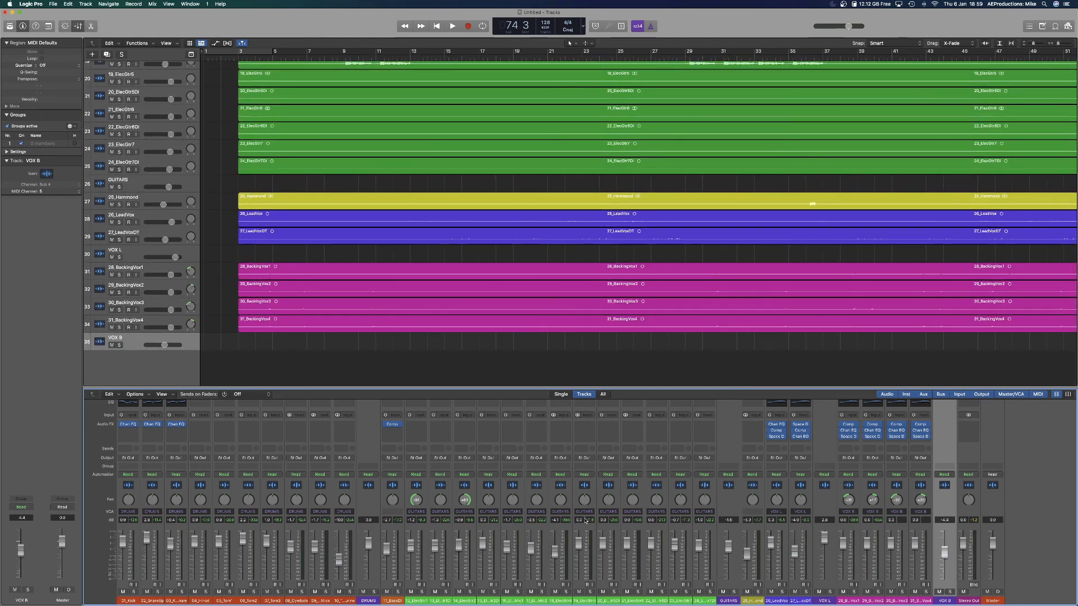
pyautogui.scroll(12, 492, 323)
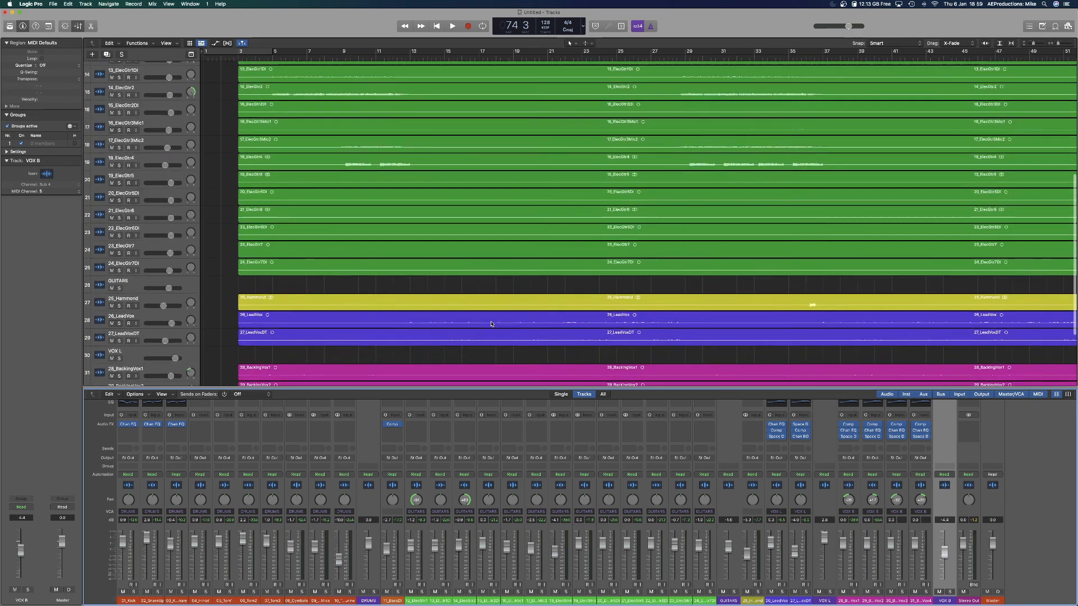
pyautogui.scroll(3, 491, 324)
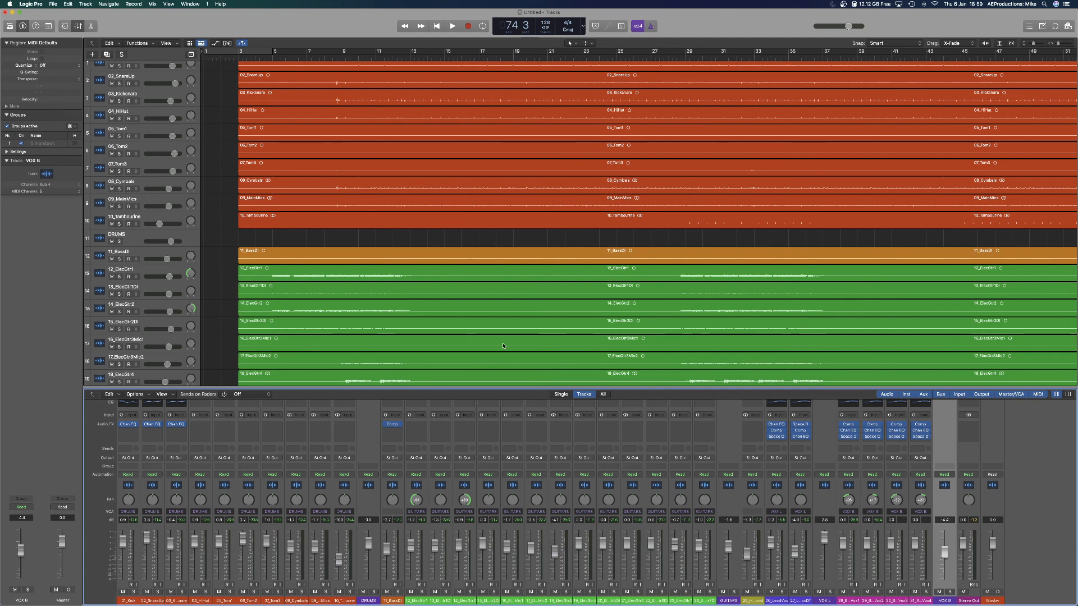
pyautogui.scroll(-10, 503, 346)
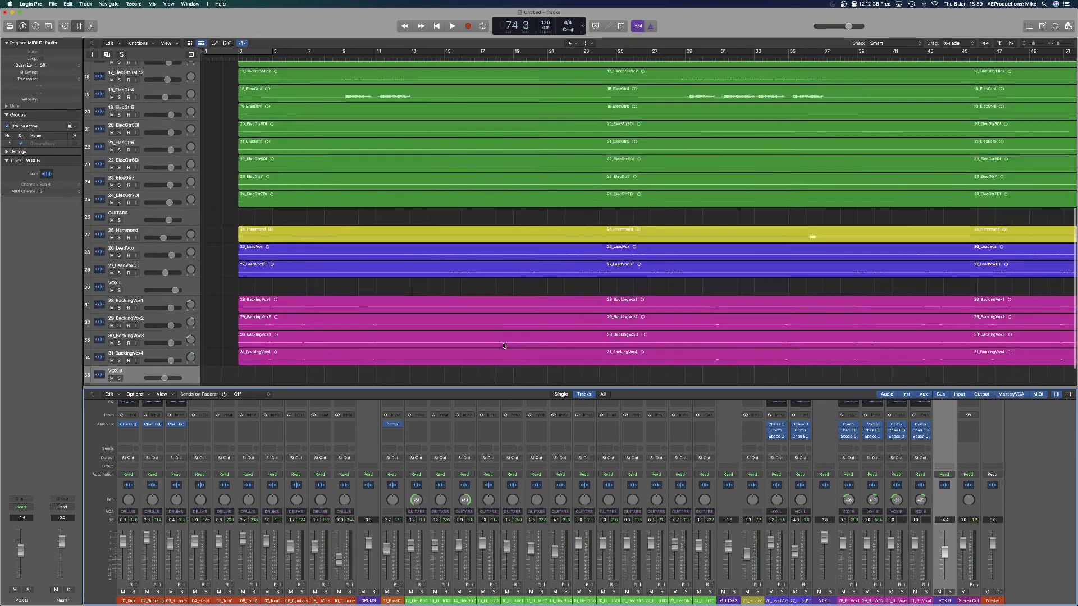
pyautogui.scroll(10, 503, 346)
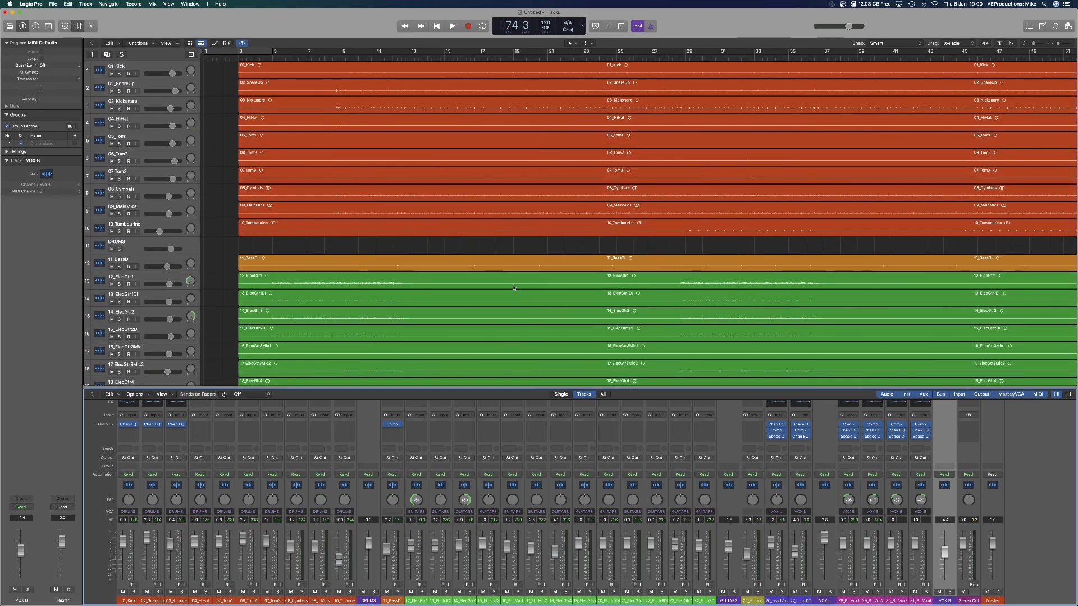
pyautogui.scroll(-10, 514, 288)
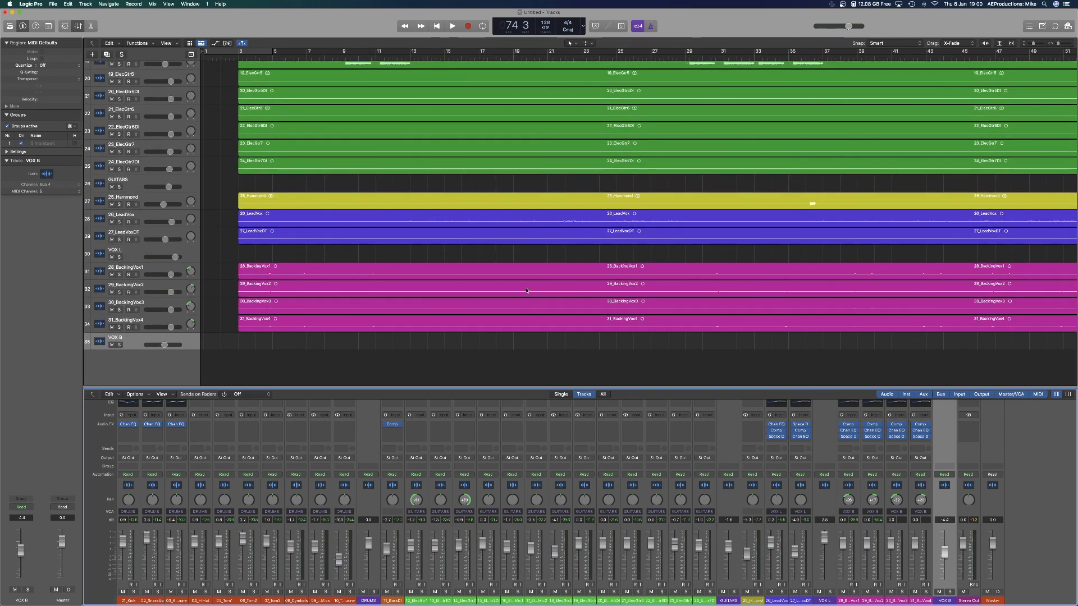
# Switch to OBS, searching for "obs" to bring its main window with the recording controls forward.
pyautogui.press('super+Tab')
pyautogui.press('super+Tab')
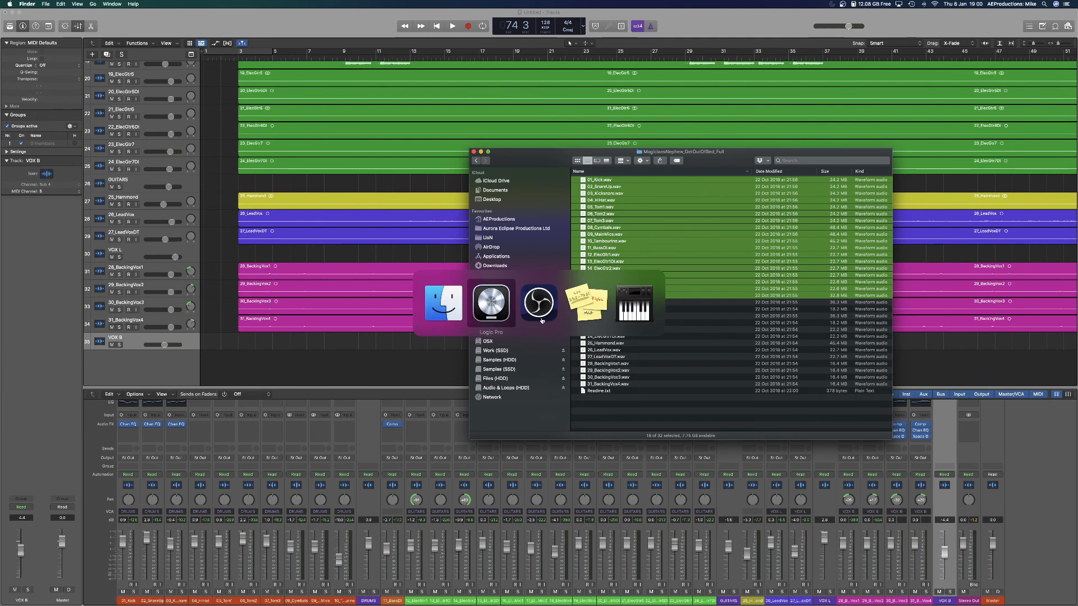
pyautogui.press('super+Tab')
pyautogui.moveTo(296, 605)
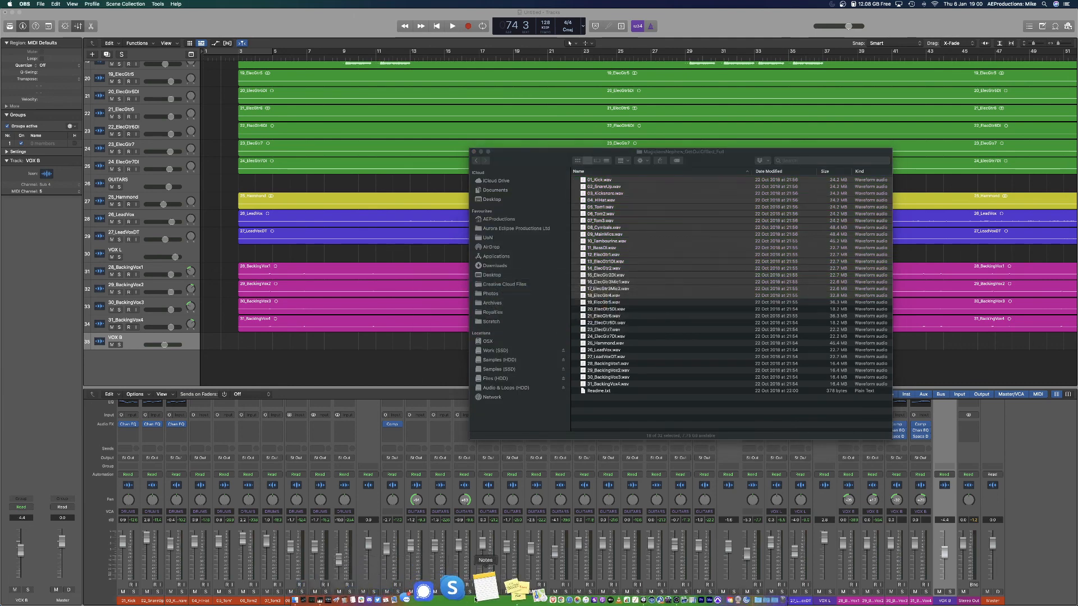
pyautogui.press('super+space')
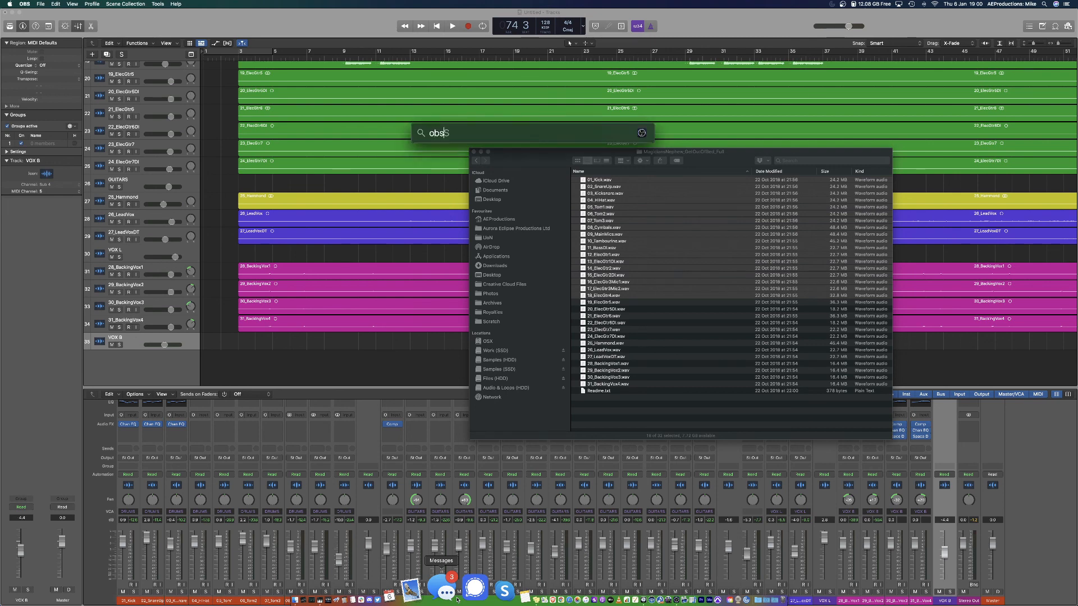
pyautogui.write('obs')
pyautogui.press('Return')
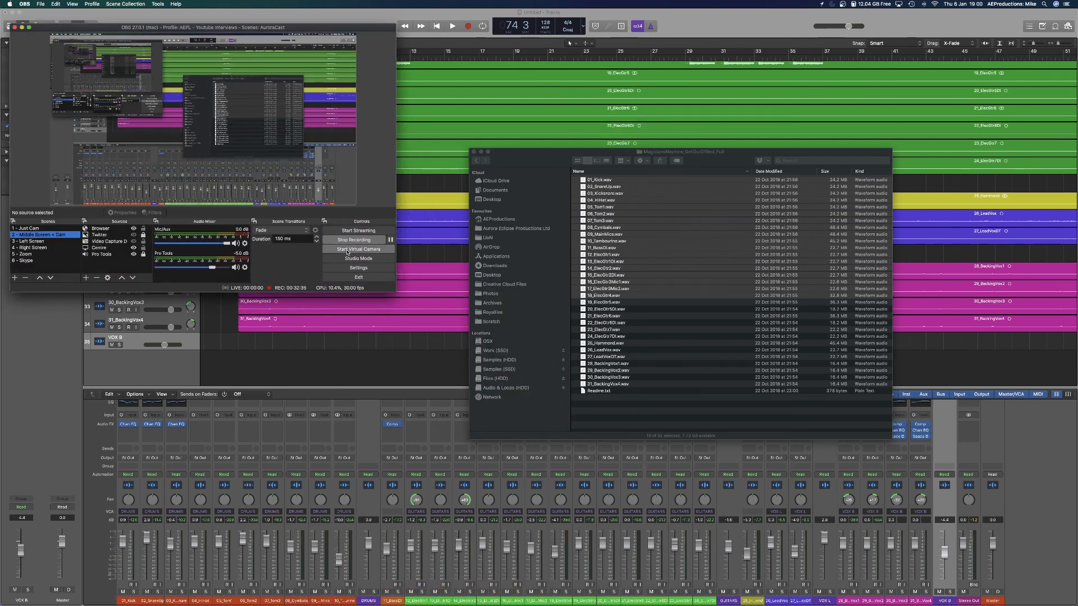